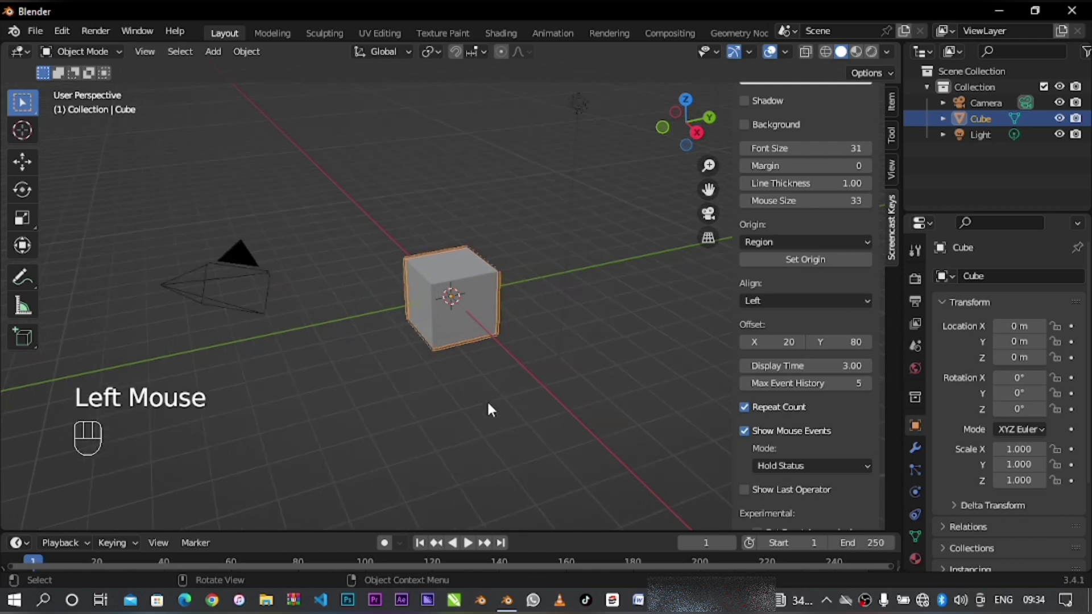
- Hide the sidebar, delete the default cube and switch to the front orthographic view
key("n")
key("Delete")
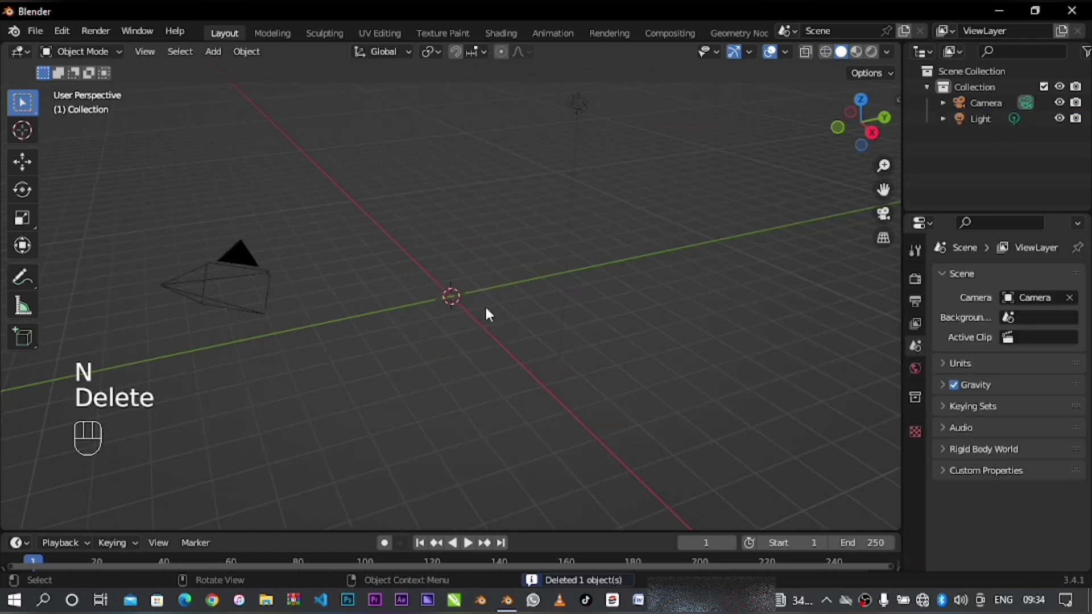
key("KP_1")
- Import the Coca-Cola can picture "images" from ICED_DRINK's Reference_&_materials folder in File Explorer into Blender's viewport as a reference image
left_click(266, 601)
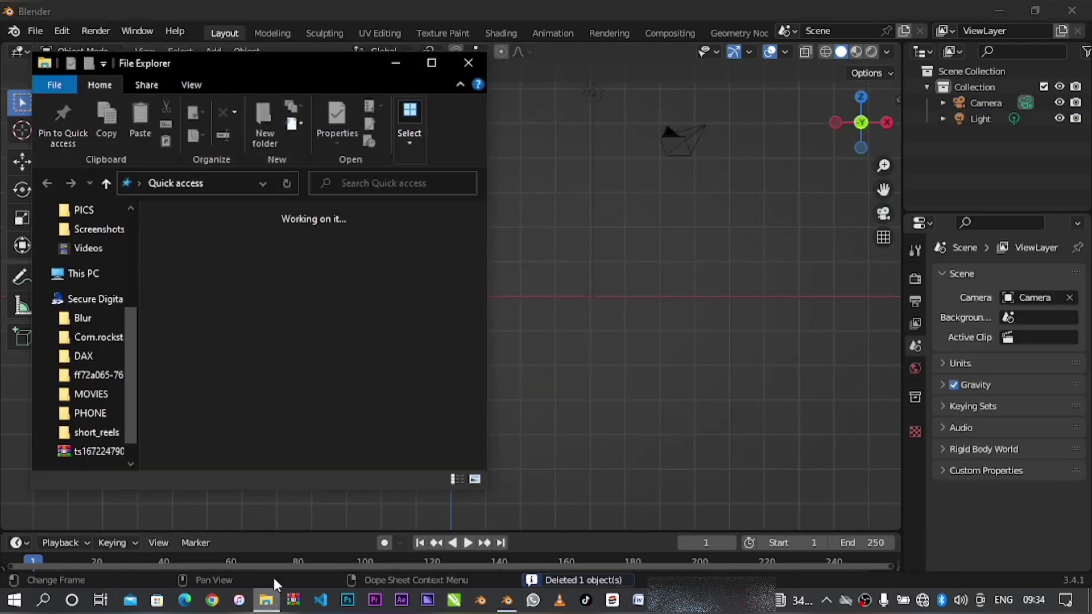
left_click(96, 281)
double_click(191, 267)
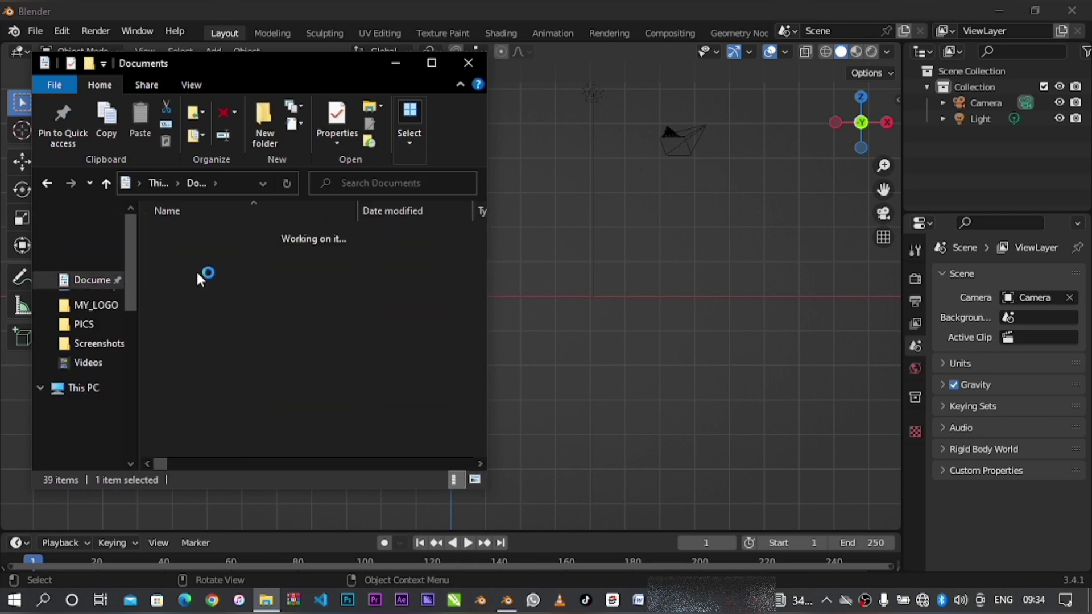
double_click(217, 399)
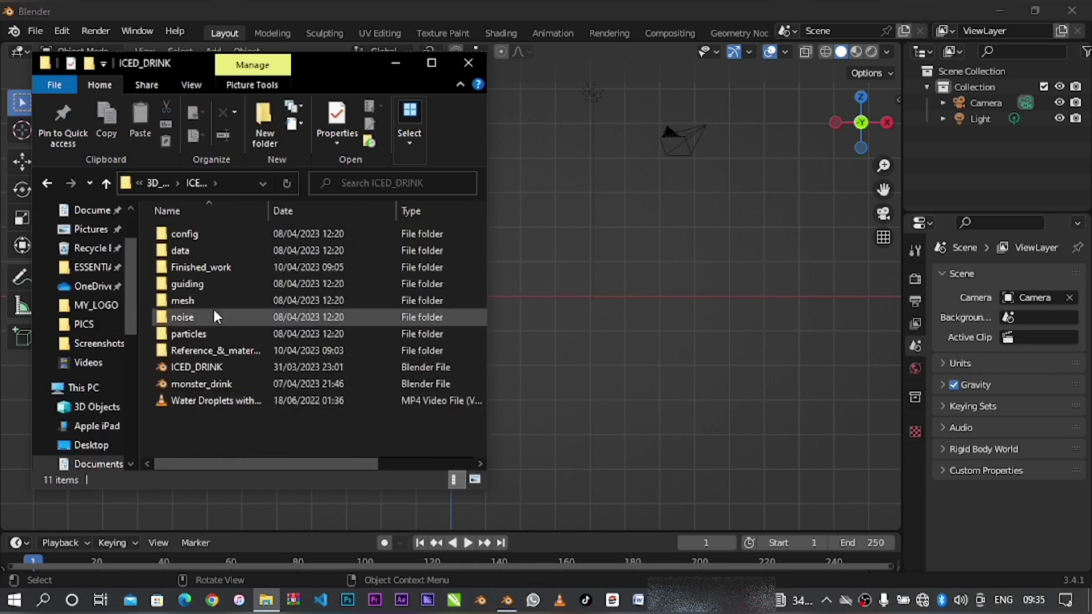
double_click(216, 348)
left_click(303, 267)
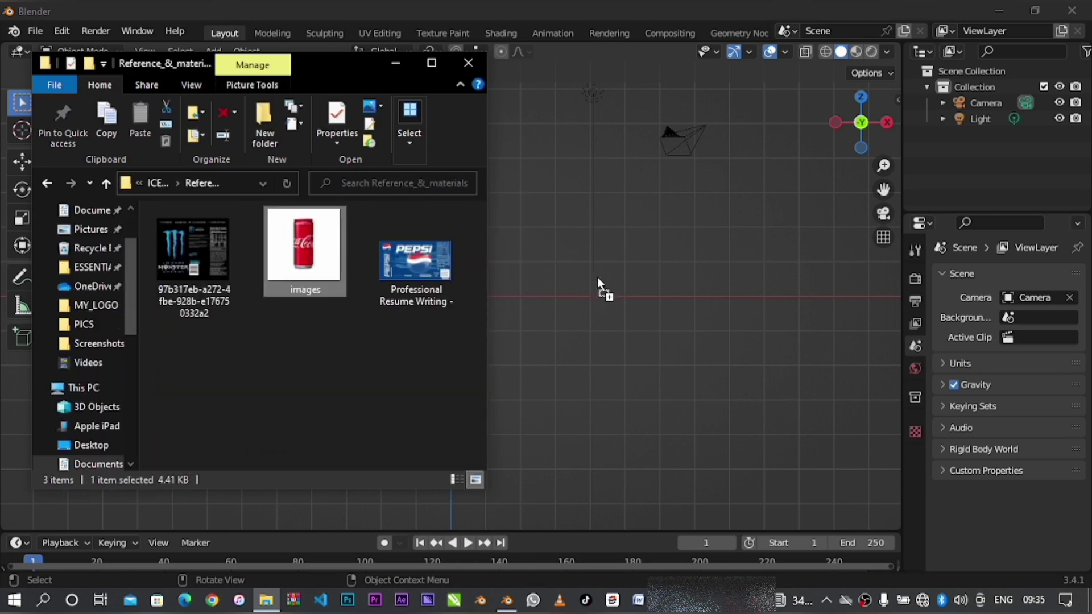
left_click_drag(326, 278, 554, 347)
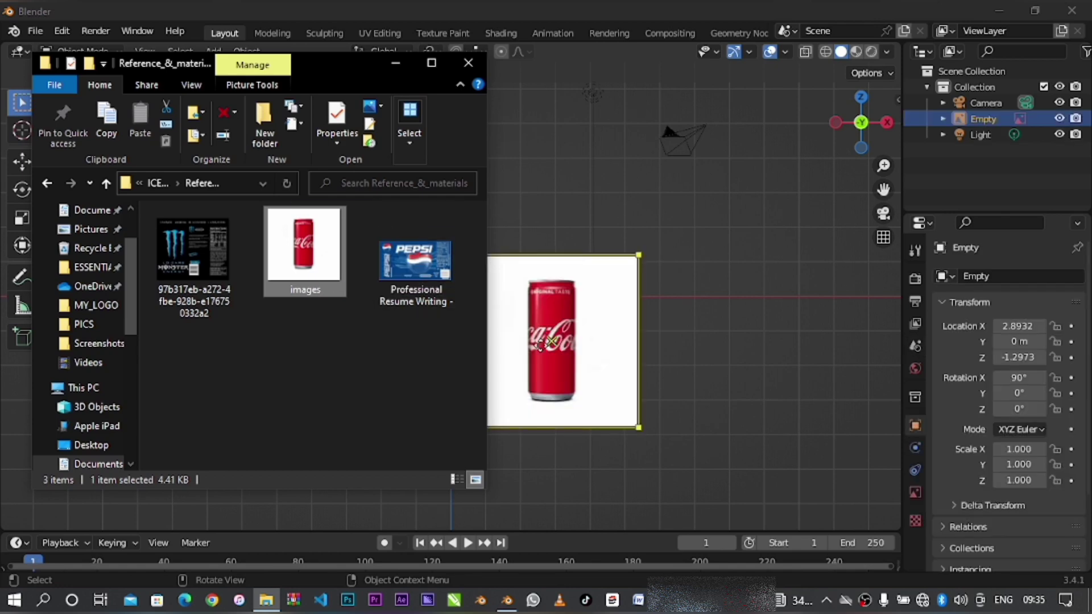
left_click(395, 63)
- Snap the can reference image to the 3D cursor at the world origin
key("shift+s")
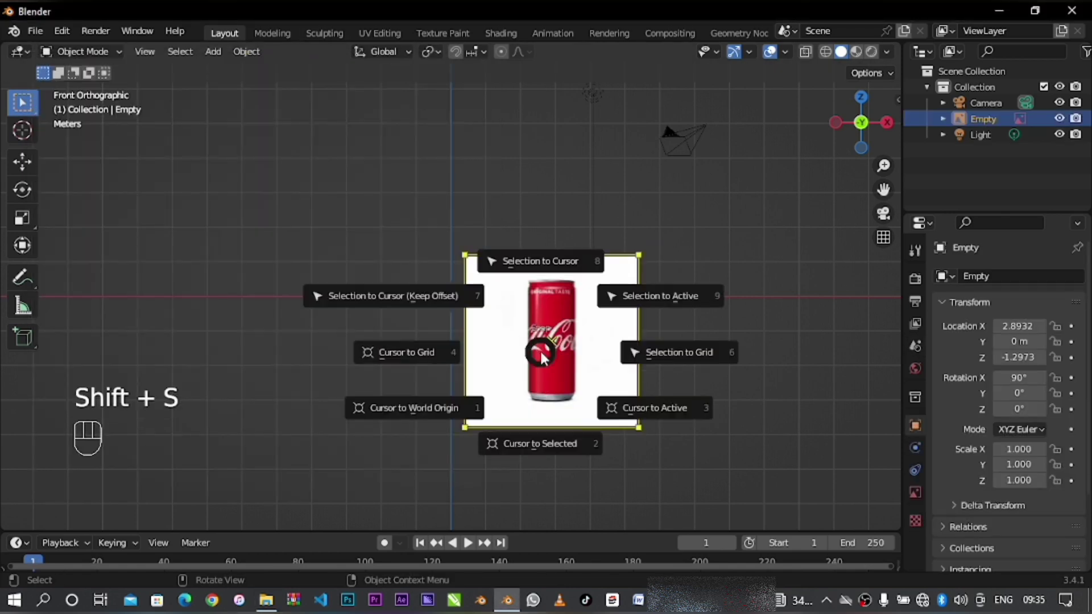
left_click(538, 261)
scroll(462, 346, "down", 2)
scroll(462, 347, "up", 3)
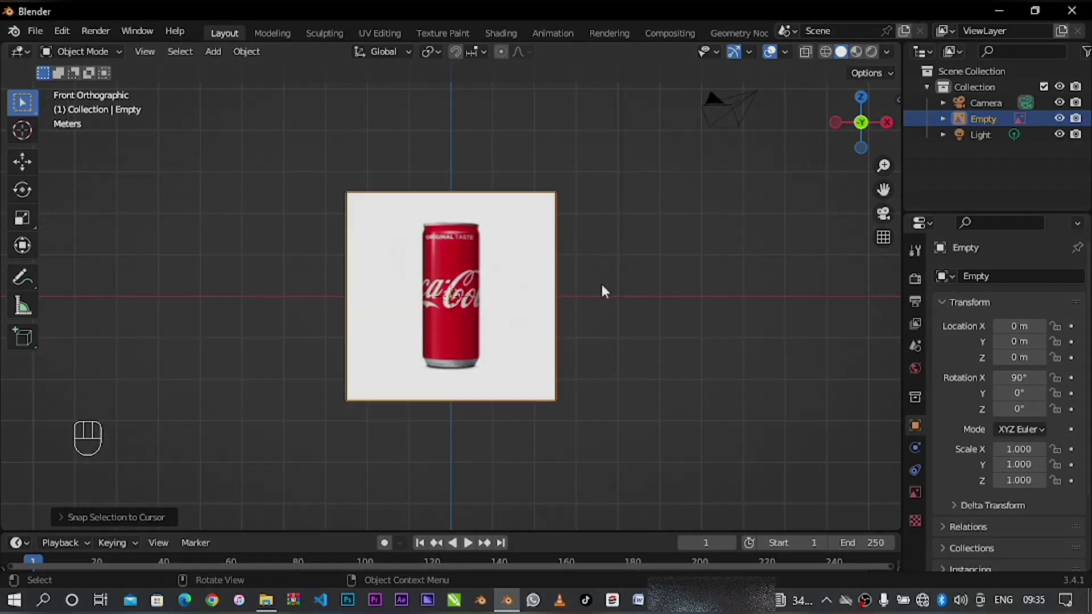
- Add a cylinder mesh at the origin over the can reference image
key("shift+a")
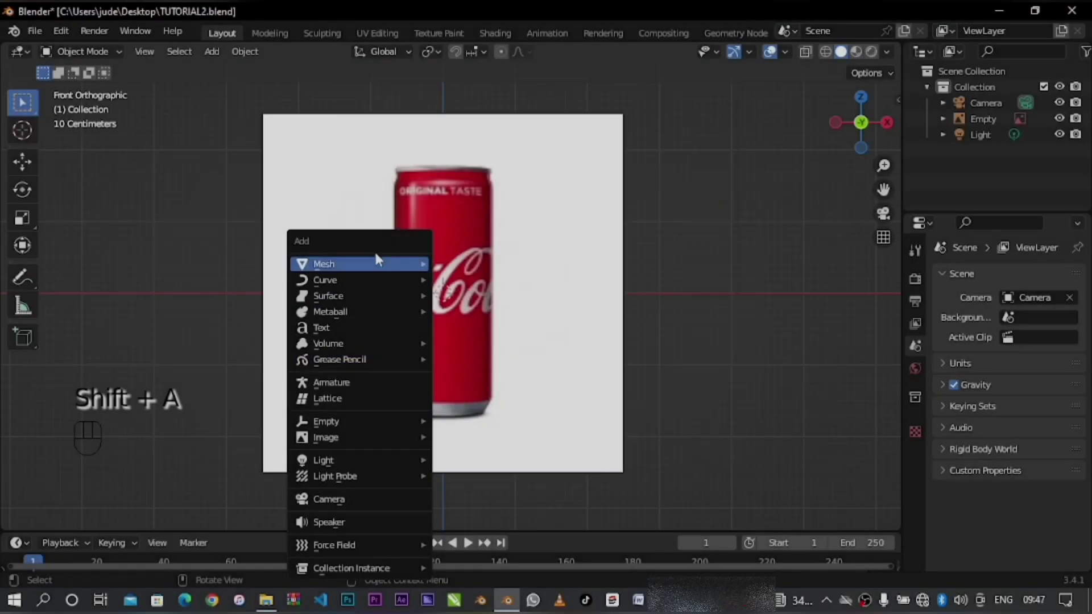
mouse_move(364, 264)
left_click(478, 344)
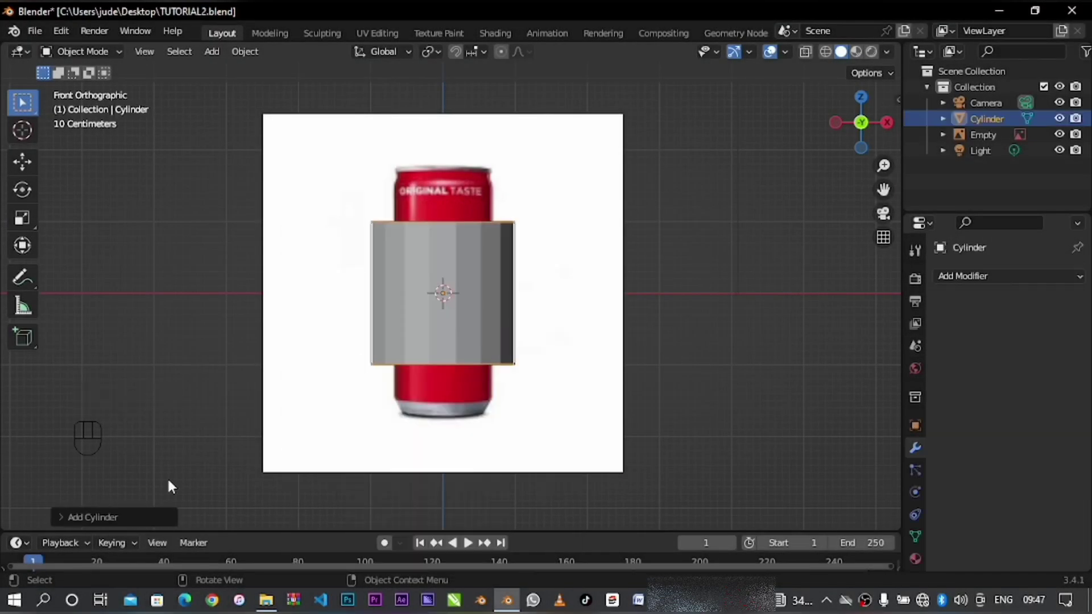
left_click(96, 516)
left_click(56, 305)
- Scale the cylinder's mesh down in Edit Mode so its width matches the can in the reference image
key("Tab")
key("s")
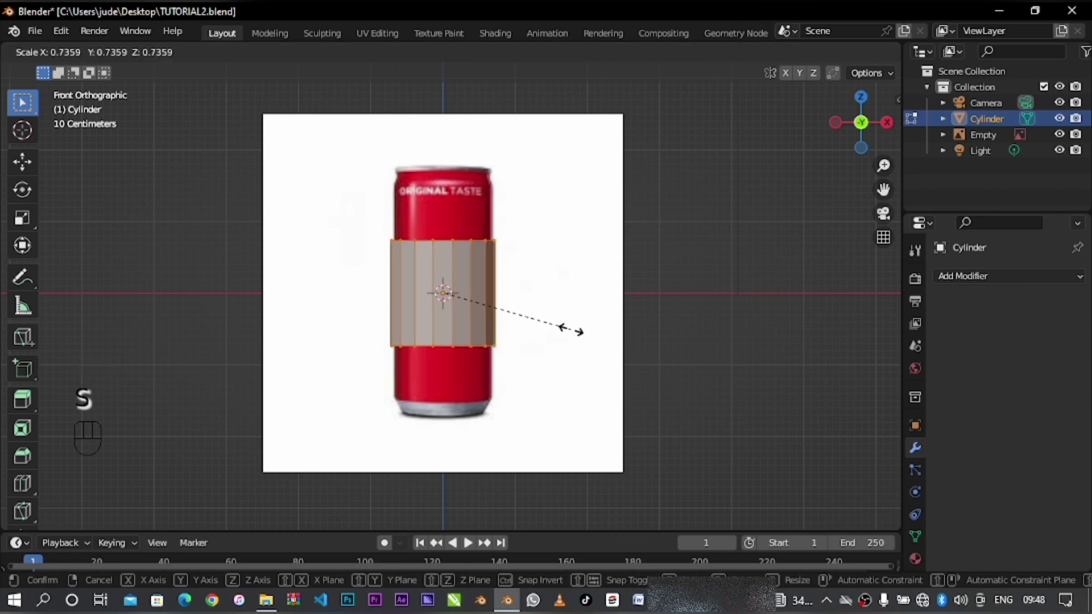
left_click(570, 327)
scroll(586, 324, "up", 1)
key("s")
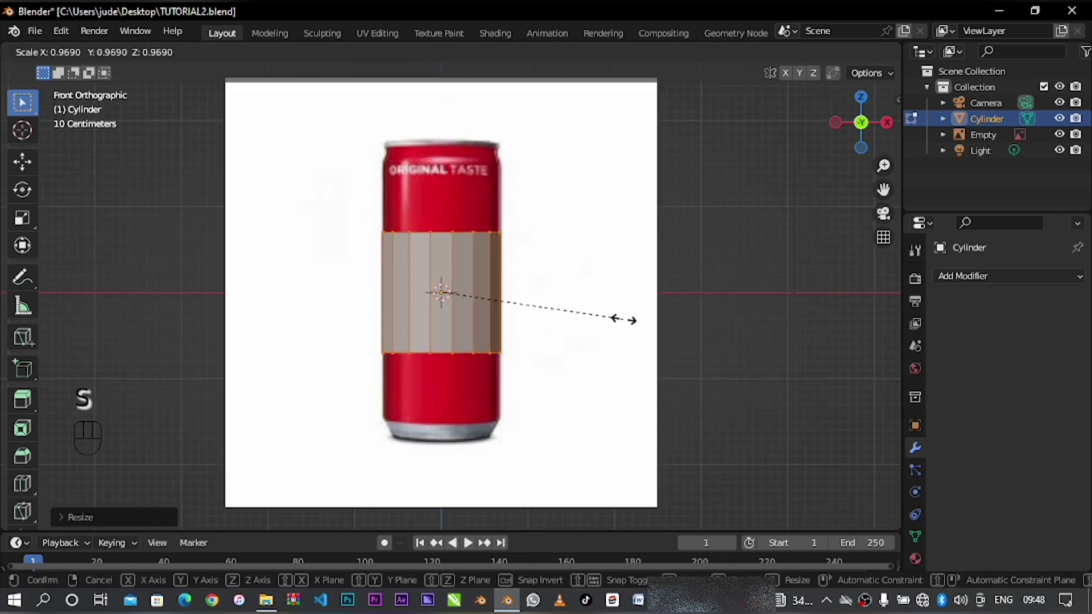
left_click(631, 320)
- Turn on X-ray and delete the cylinder's upper ring of vertices, leaving only the lower ring
scroll(515, 361, "up", 2)
left_click(805, 52)
left_click_drag(261, 190, 442, 261)
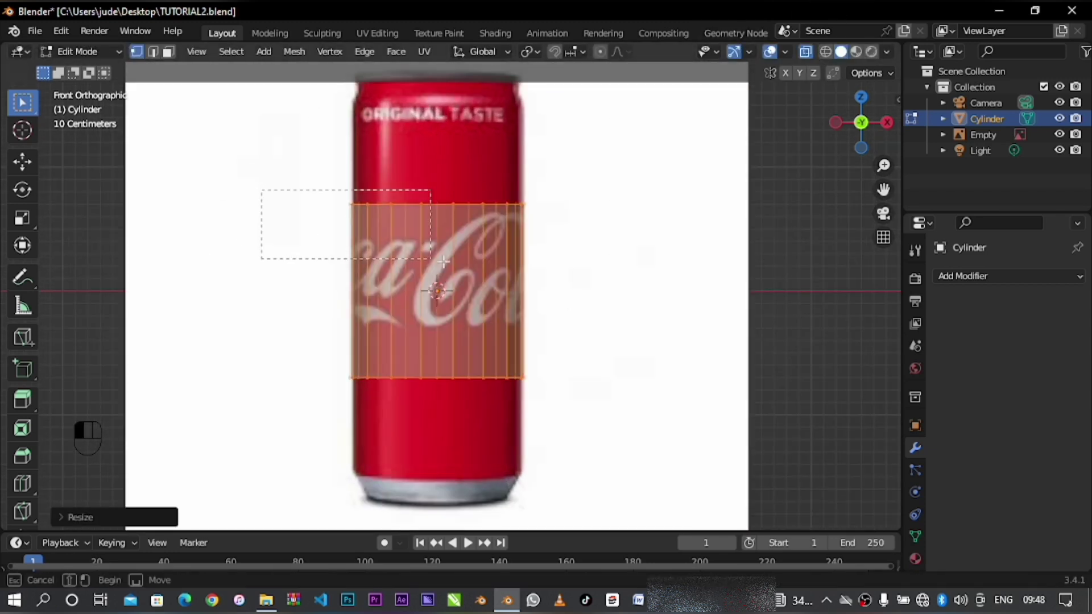
left_click_drag(581, 277, 581, 277)
key("Delete")
left_click(581, 277)
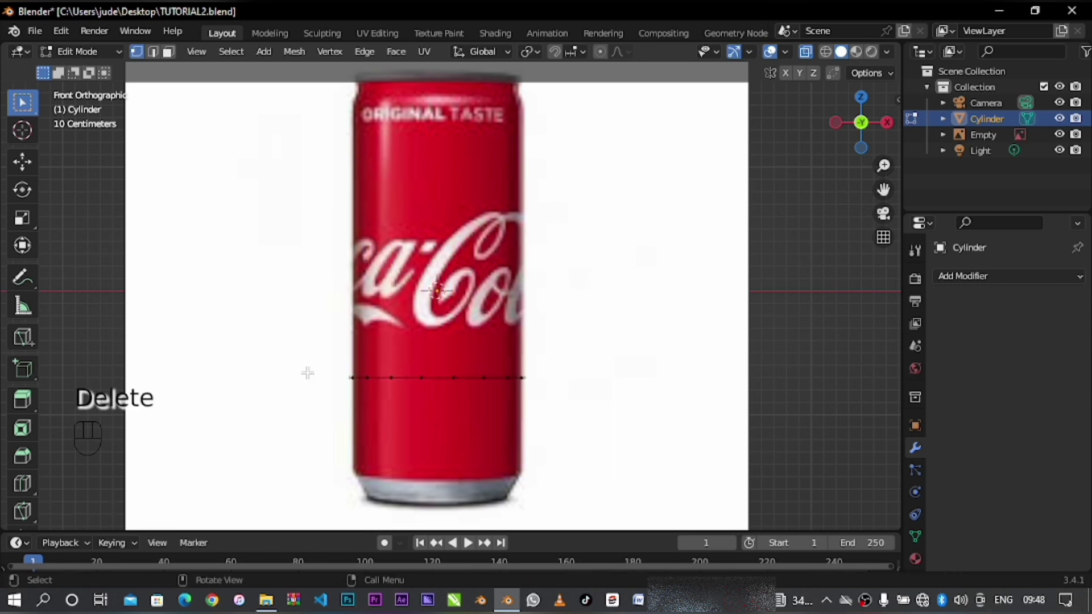
- Extrude the remaining ring down to the bottom edge of the can's red body
left_click_drag(308, 372, 605, 418)
key("e")
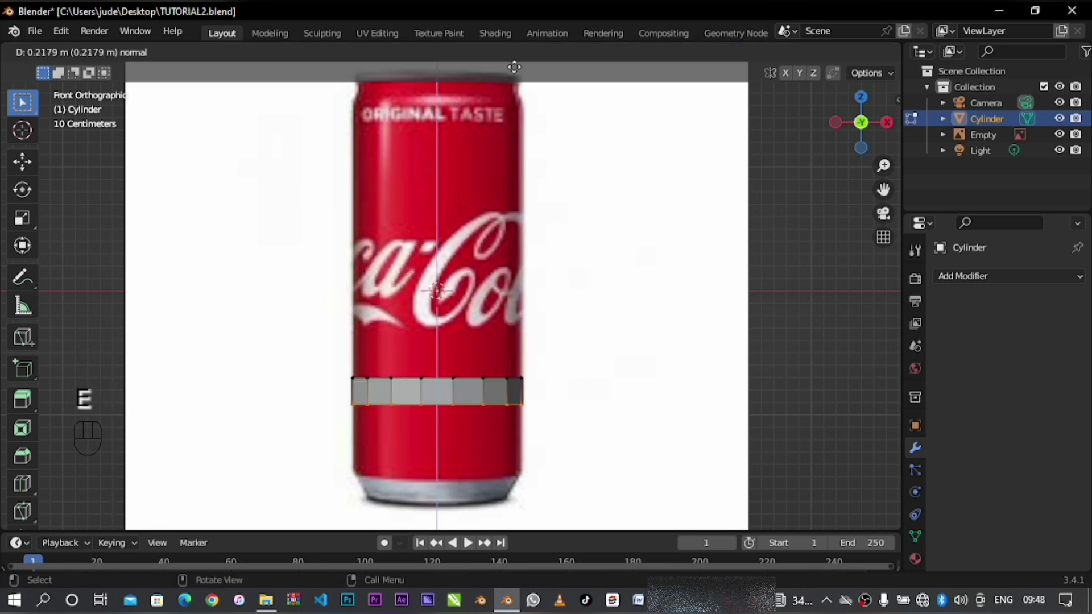
left_click(514, 131)
- Extrude the bottom ring down, scale it inward to the can's base, and extrude it slightly further down
middle_click_drag(528, 417, 505, 261, "shift")
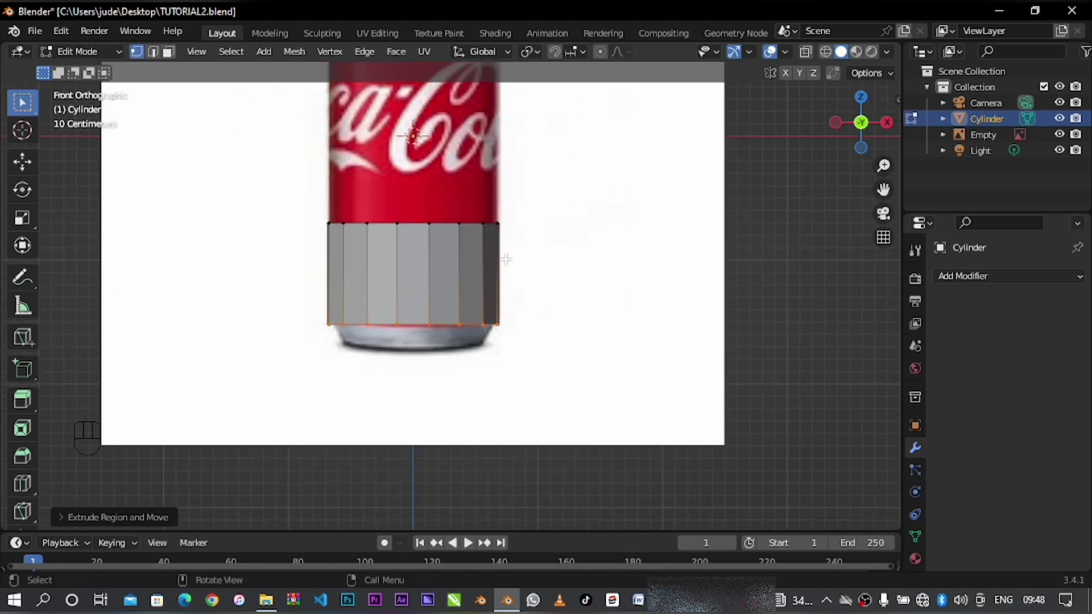
key("e")
left_click(588, 288)
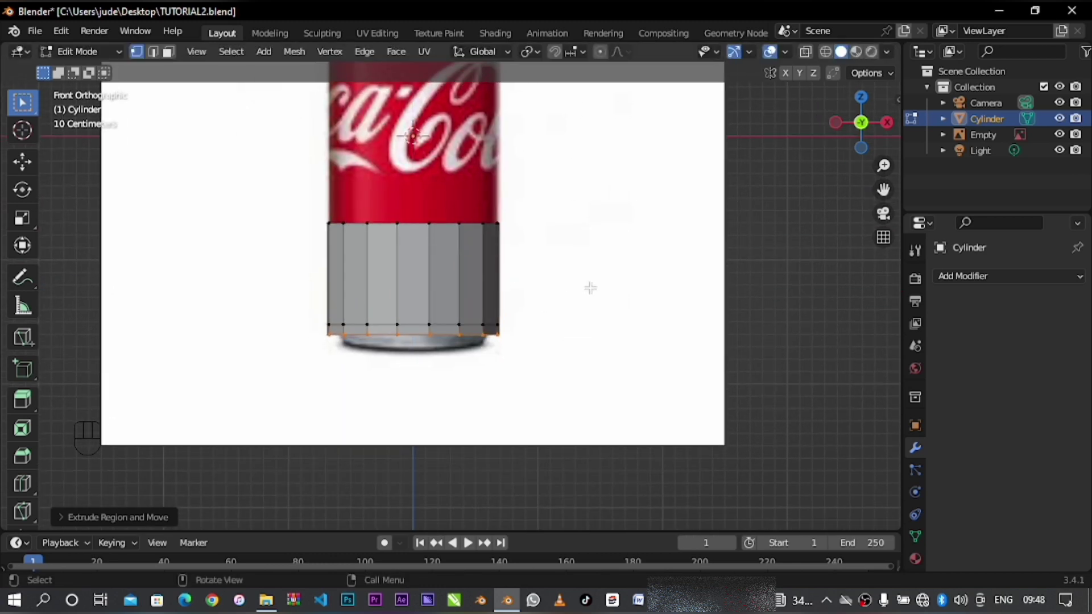
key("s")
left_click(561, 296)
key("e")
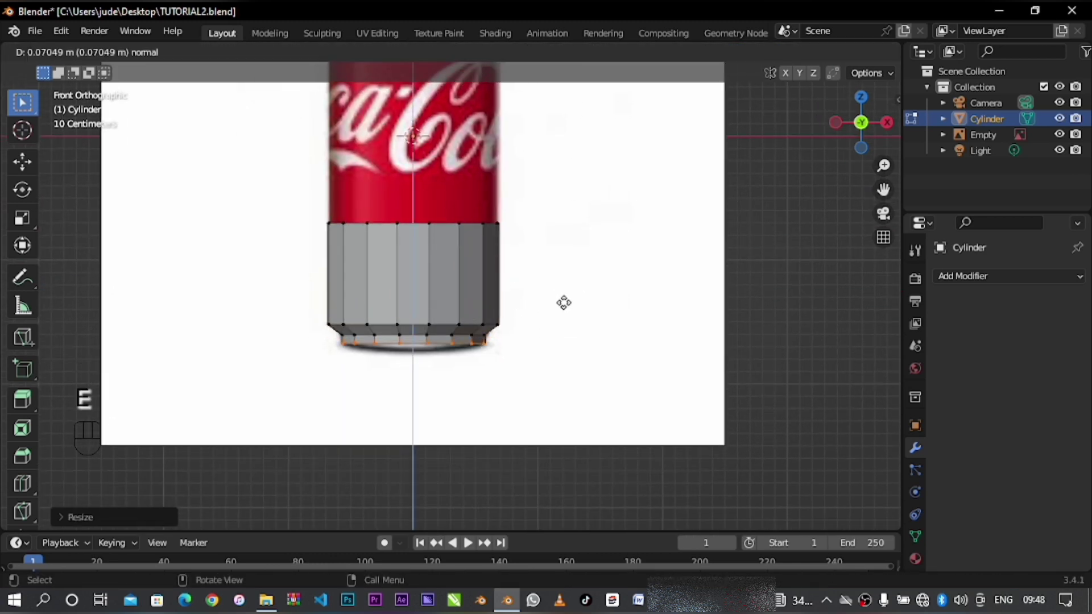
left_click(563, 303)
- Add a Subdivision Surface modifier to the cylinder with viewport and render levels of 3
left_click(961, 276)
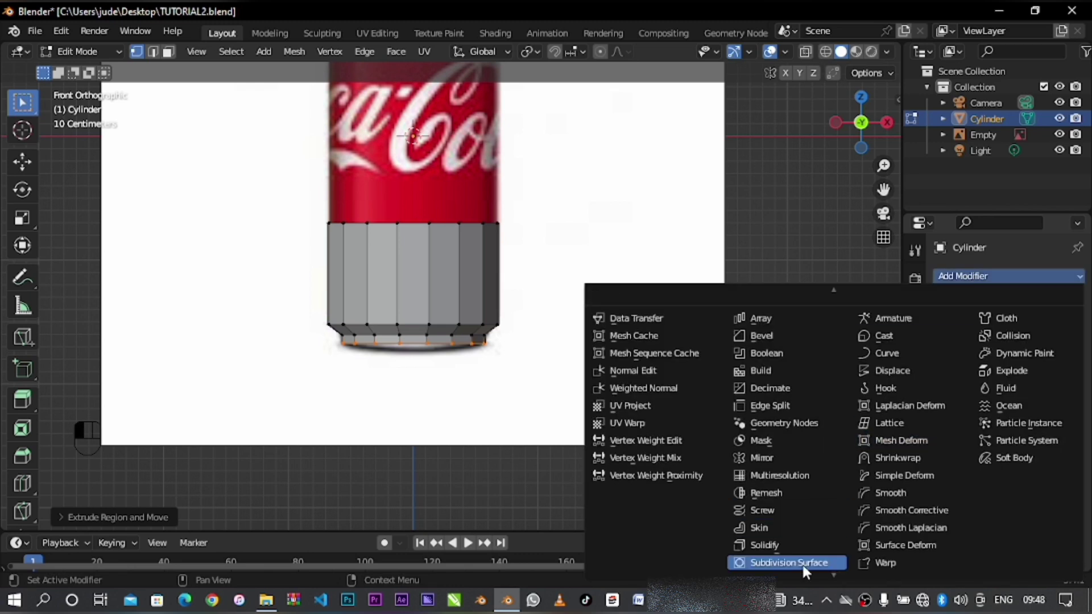
left_click(760, 558)
scroll(470, 238, "up", 1)
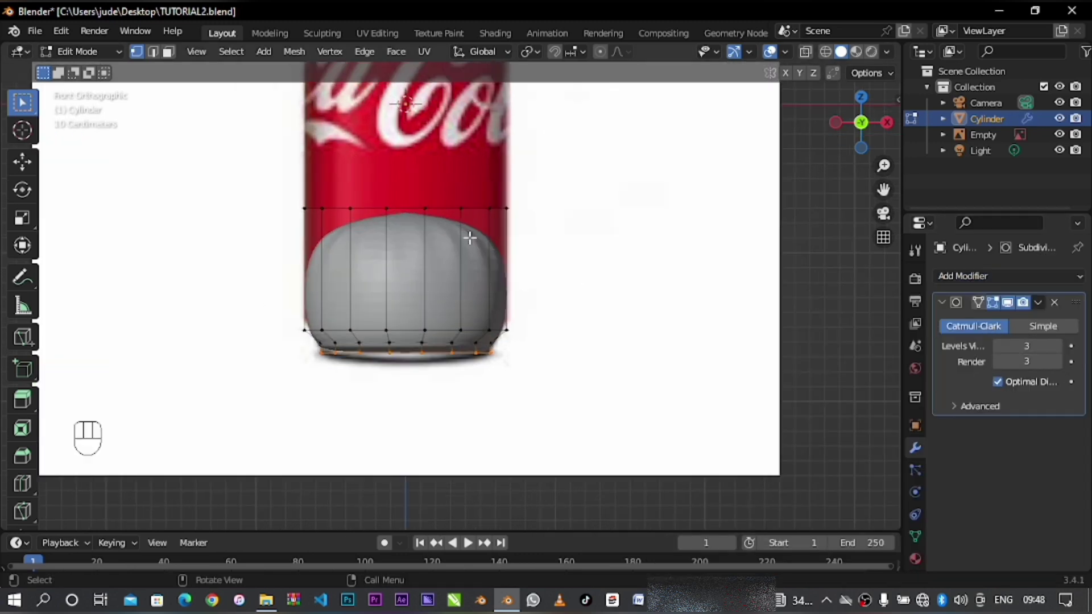
- Select the mesh's top ring through X-ray and extrude it upward in two segments to the can's shoulder
left_click(805, 52)
left_click_drag(229, 153, 523, 230)
middle_click_drag(488, 266, 519, 54, "shift")
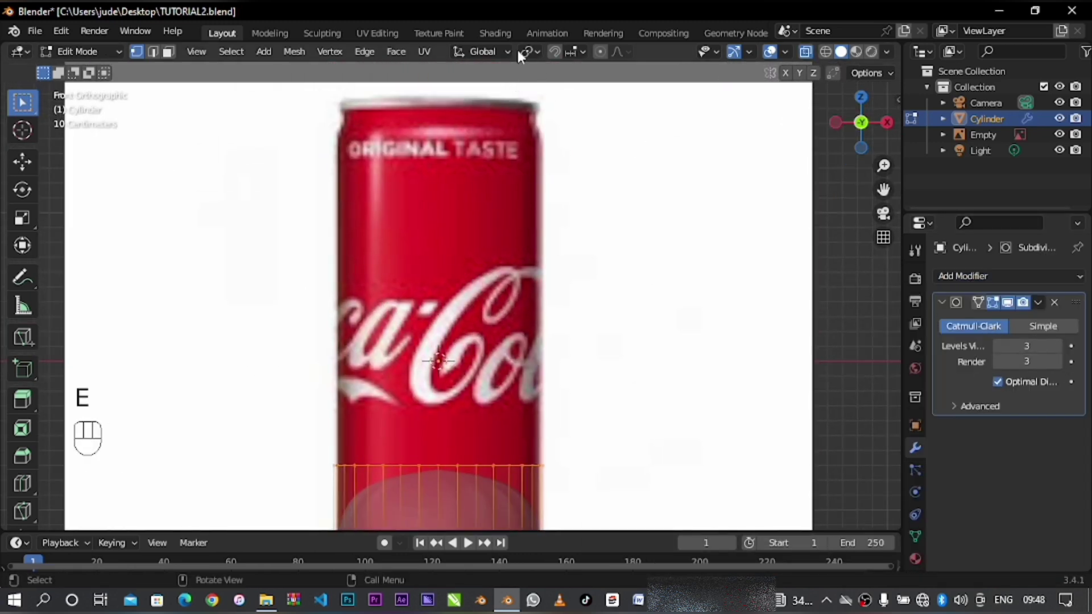
key("e")
left_click(625, 298)
key("e")
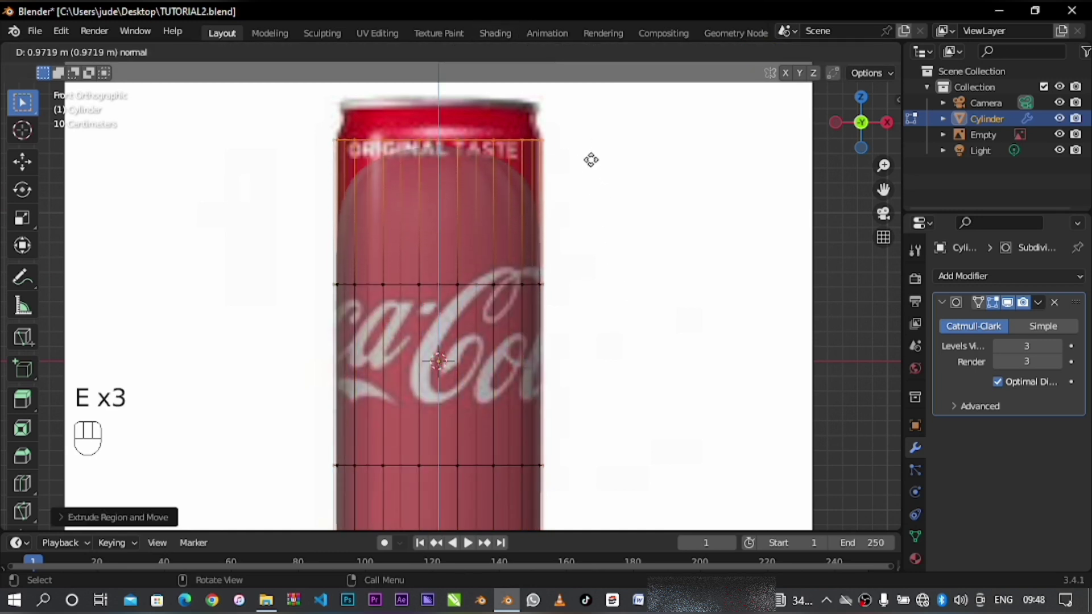
left_click(587, 153)
- Extrude two short rings above the shoulder, scaling the first inward for the neck and the upper one outward for the lip
key("e")
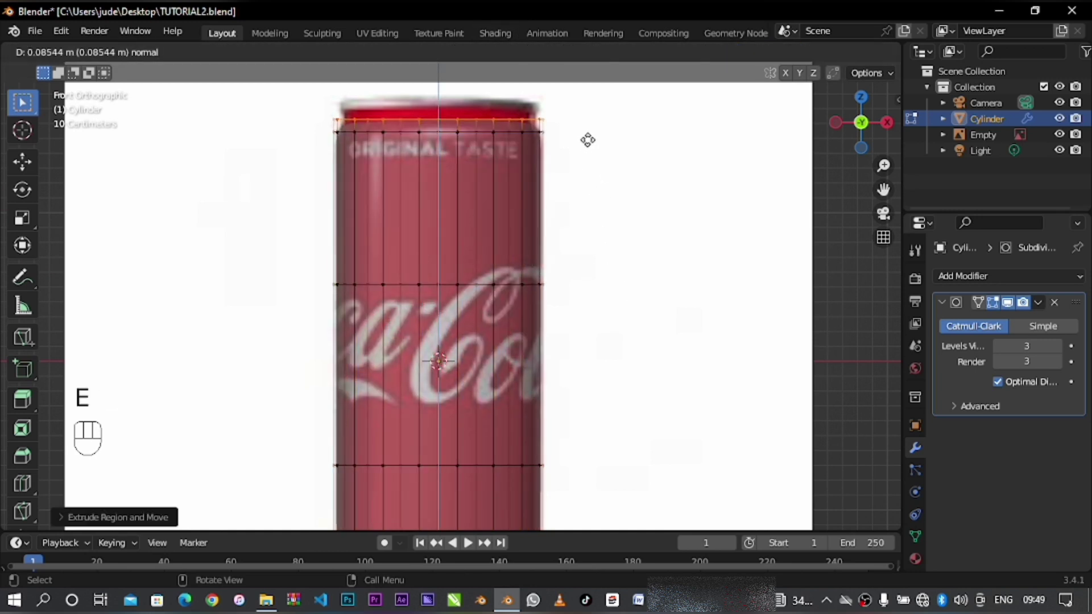
left_click(587, 140)
key("s")
left_click(614, 151)
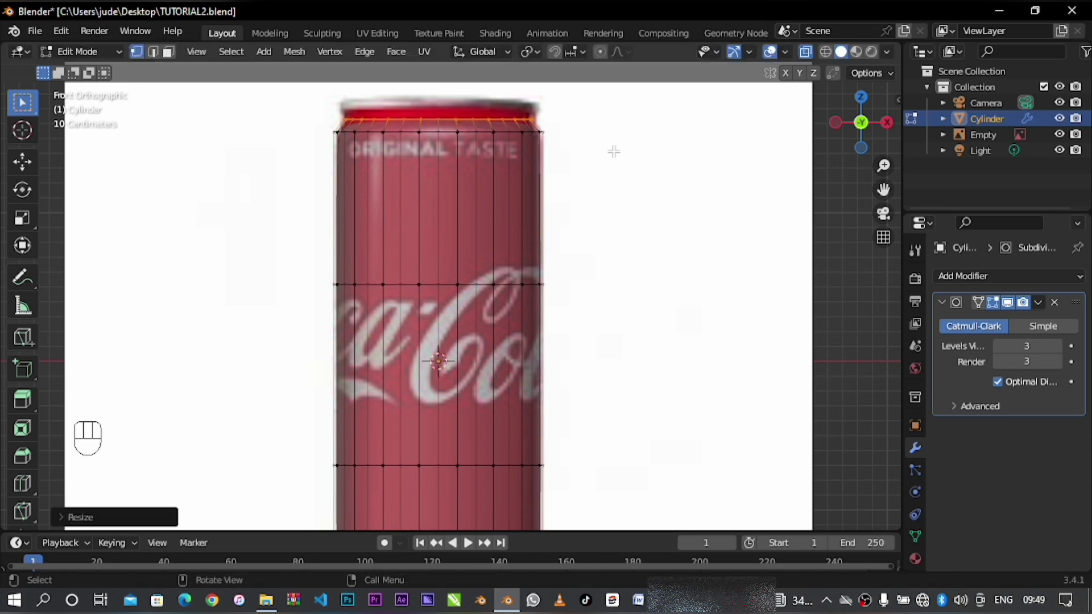
left_click(609, 141)
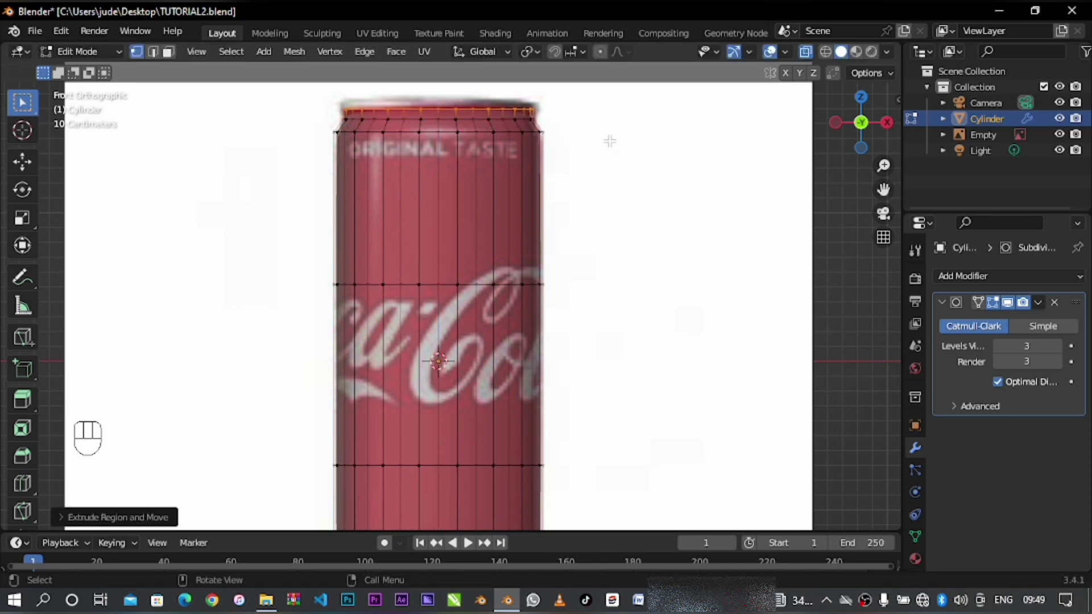
key("s")
left_click(628, 140)
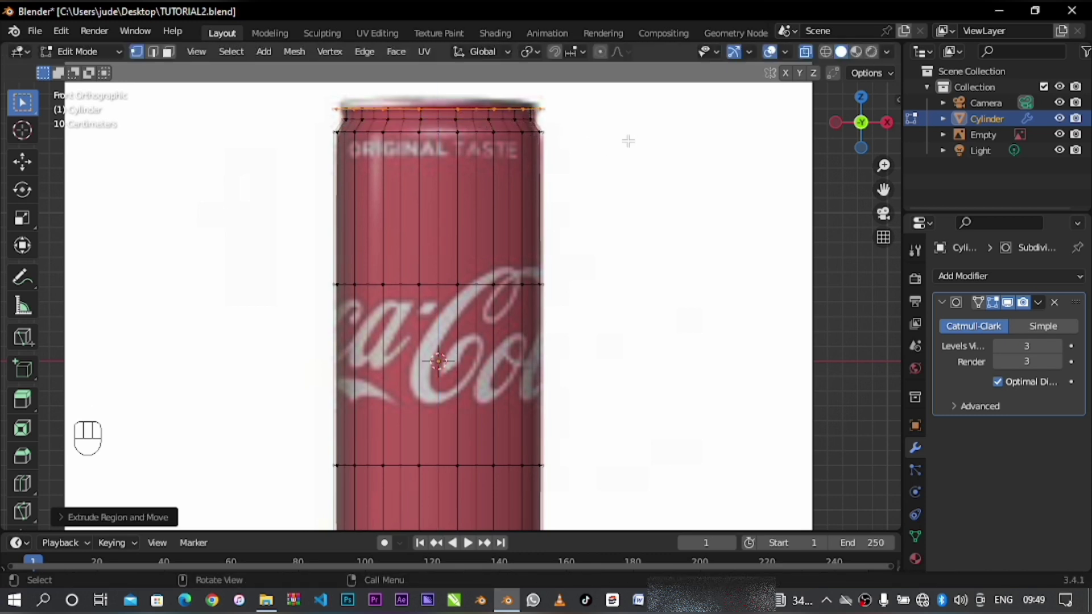
- Extrude the lip up to the can's top edge, then extrude that ring in place and scale it slightly inward
key("e")
right_click(623, 130)
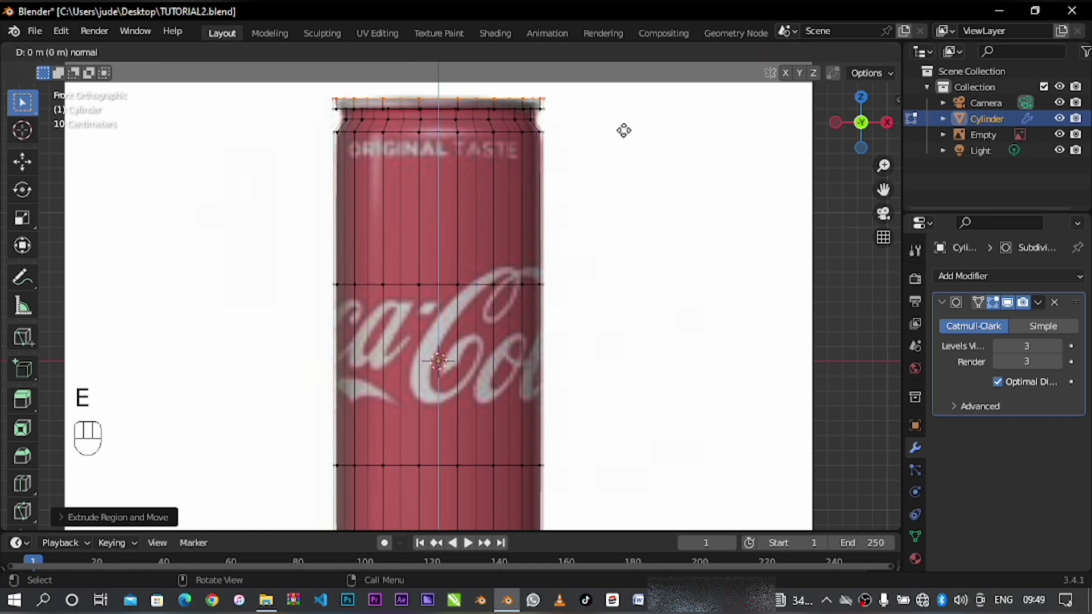
key("s")
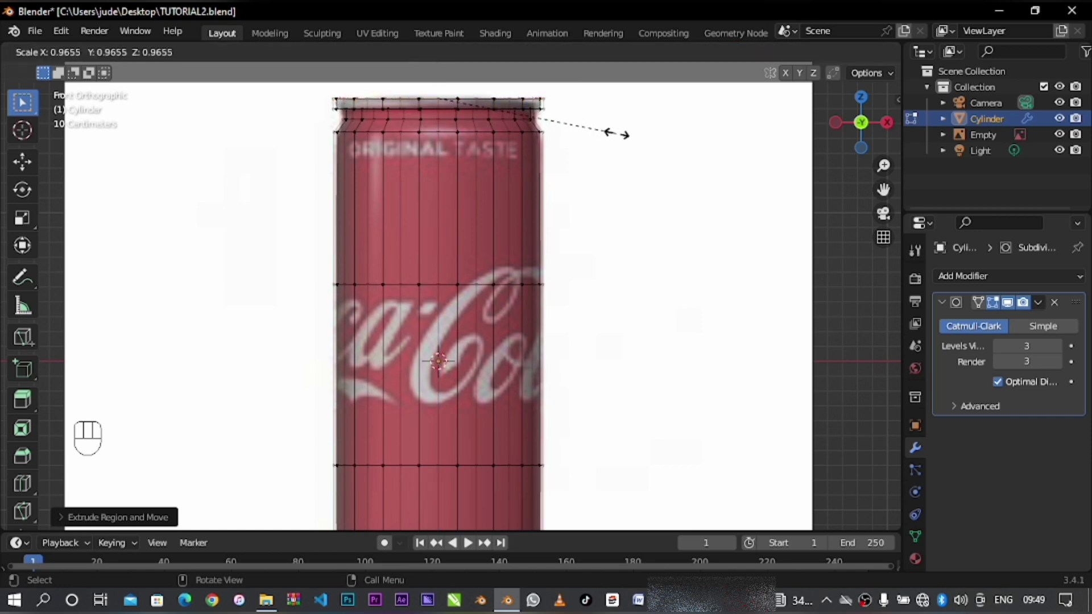
left_click(617, 133)
- Select the tapered ring near the can's base in X-ray and move it slightly upward along Z
middle_click_drag(612, 112, 556, 198)
key("KP_1")
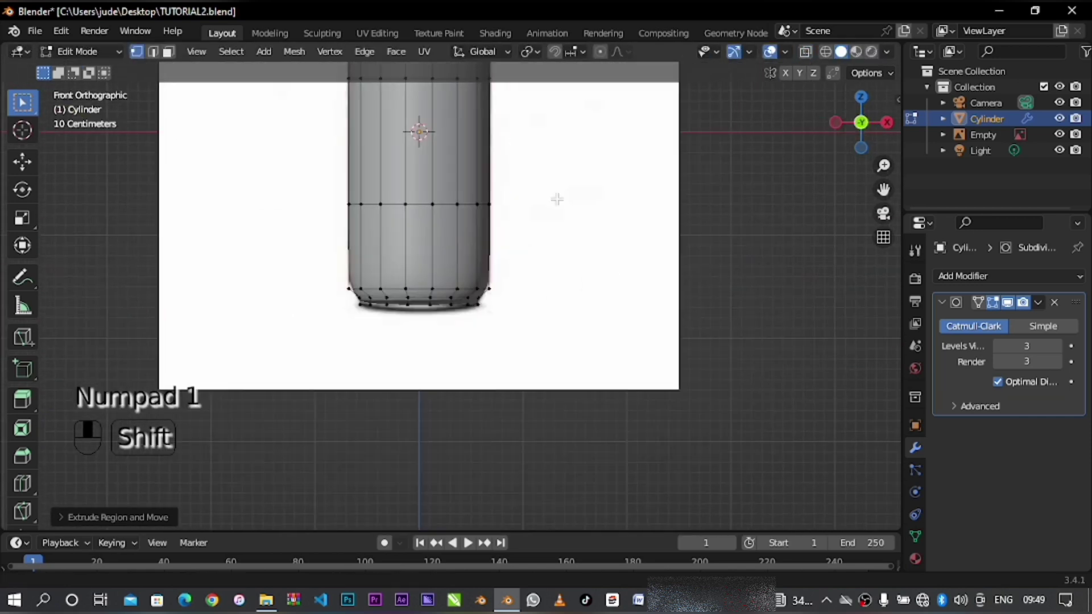
scroll(438, 342, "up", 6)
key("alt+z")
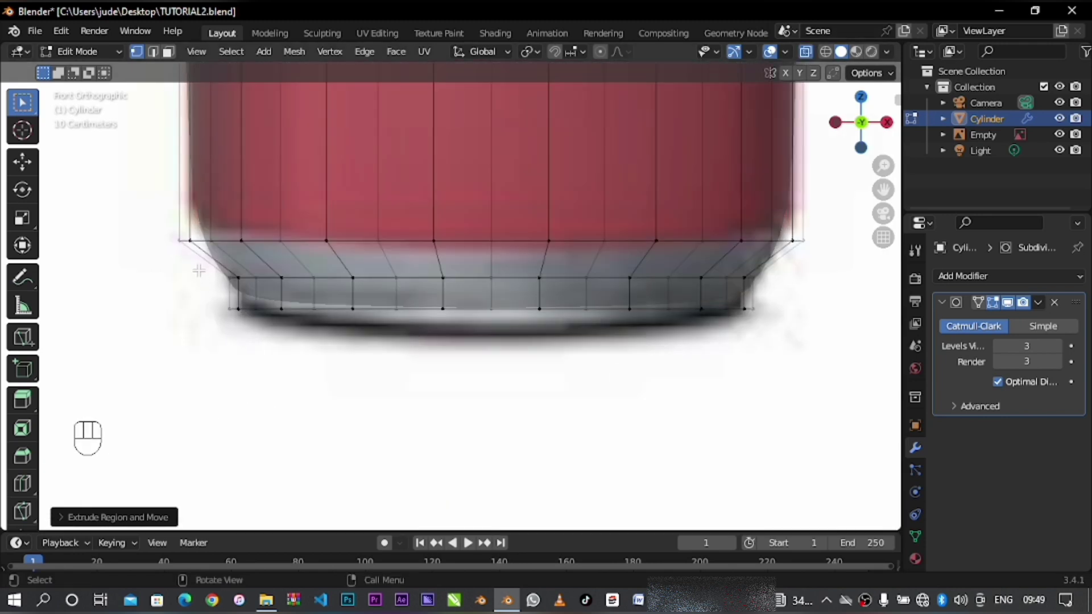
left_click_drag(199, 271, 796, 292)
left_click(22, 162)
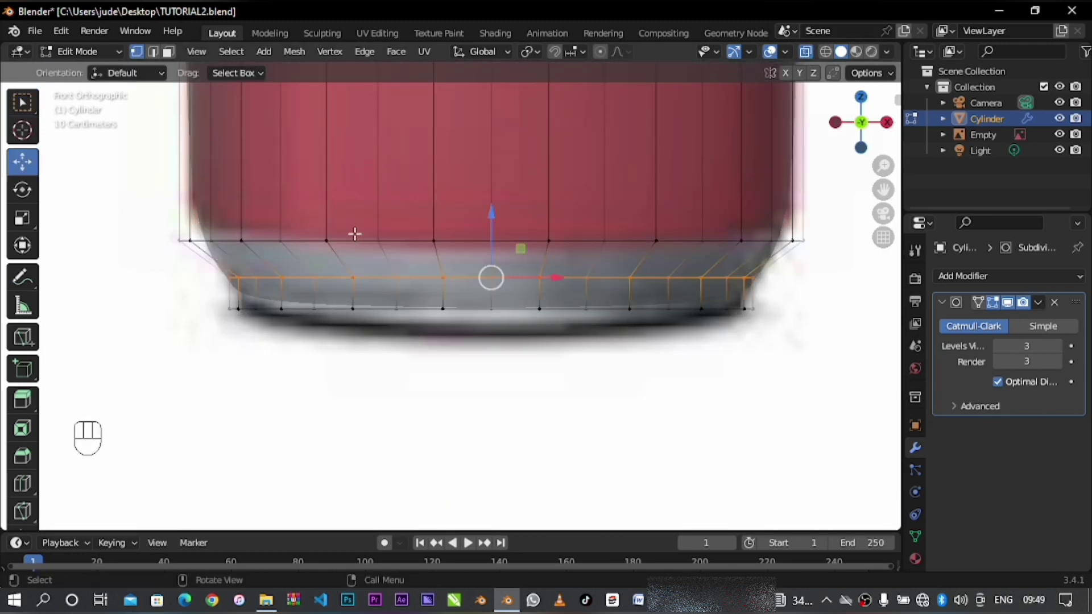
left_click_drag(491, 238, 477, 222)
- Add a horizontal loop cut to the base section and slide it down against the bottom edge
key("ctrl+r")
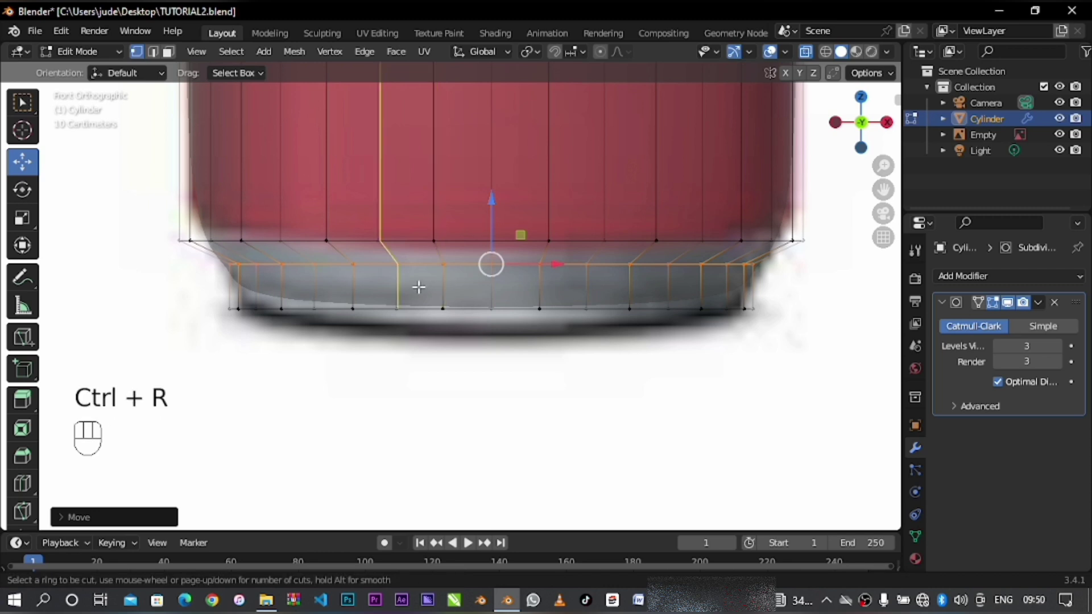
left_click(419, 285)
left_click(424, 308)
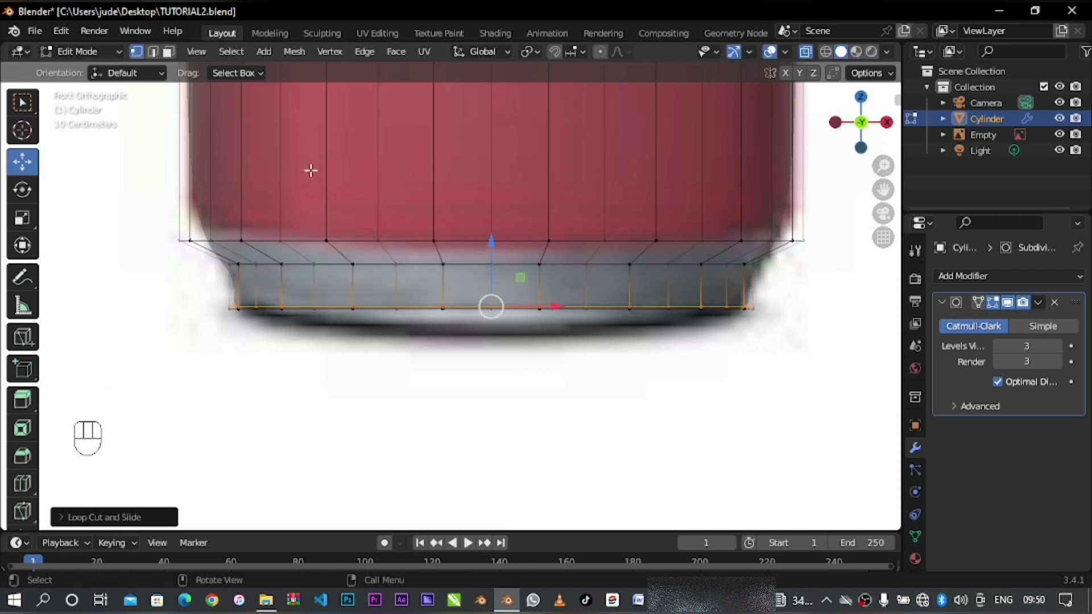
- Add a horizontal loop cut to the lower body and slide it down just above the start of the base taper
scroll(311, 170, "down", 3)
key("ctrl+r")
left_click(365, 142)
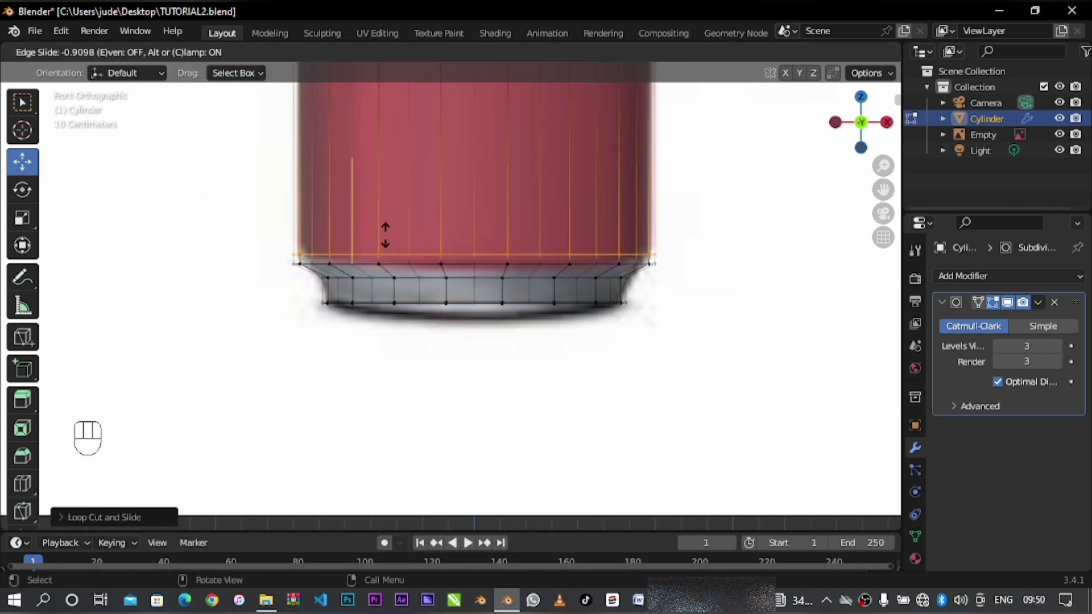
left_click(385, 235)
middle_click_drag(687, 261, 346, 378)
key("KP_1")
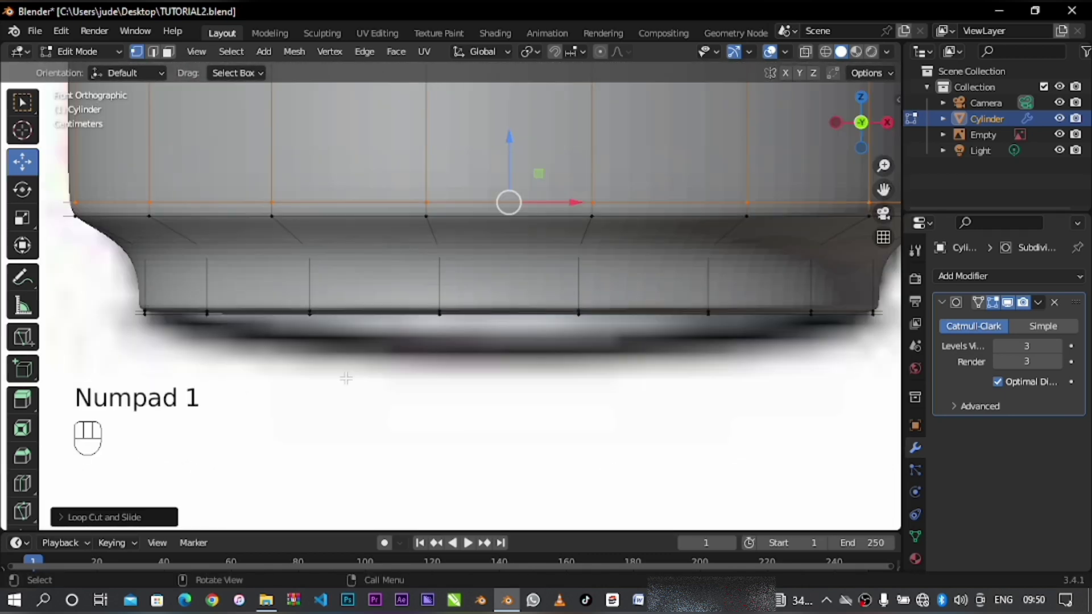
- Select the can's bottom edge in X-ray, extrude it in place, scale it inward to about 0.68 and raise it slightly along Z
left_click(805, 52)
left_click_drag(100, 312, 881, 358)
middle_click_drag(394, 356, 565, 309)
key("e")
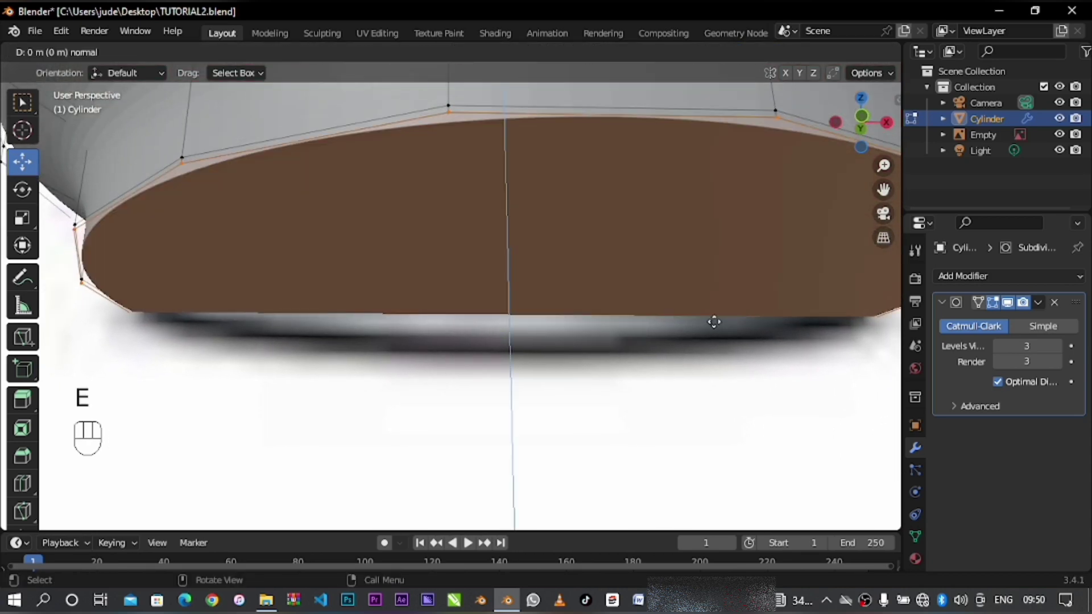
key("s")
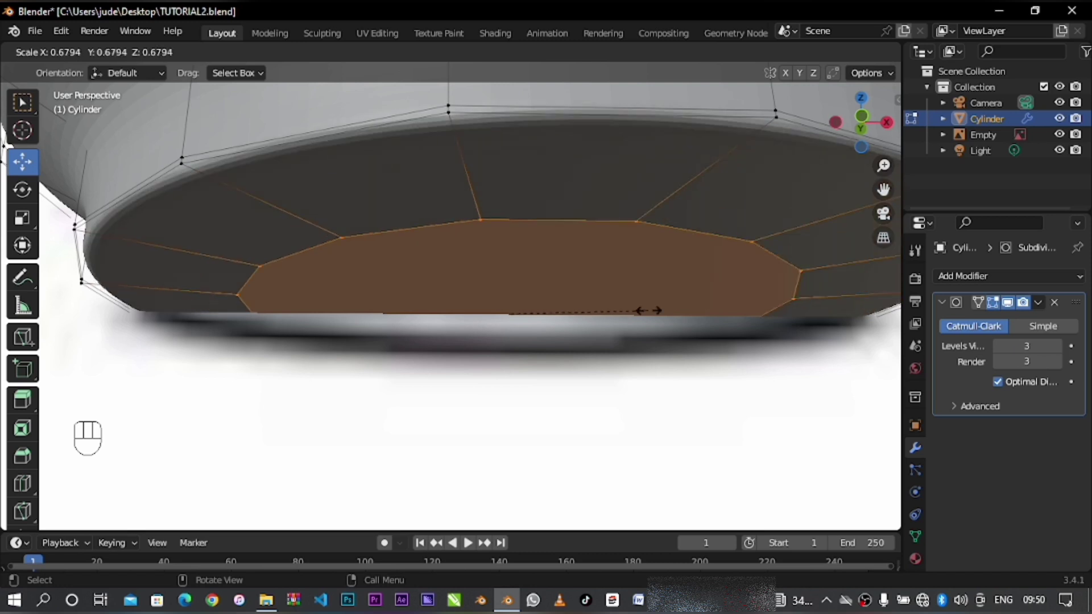
left_click(646, 309)
left_click_drag(501, 276, 499, 301)
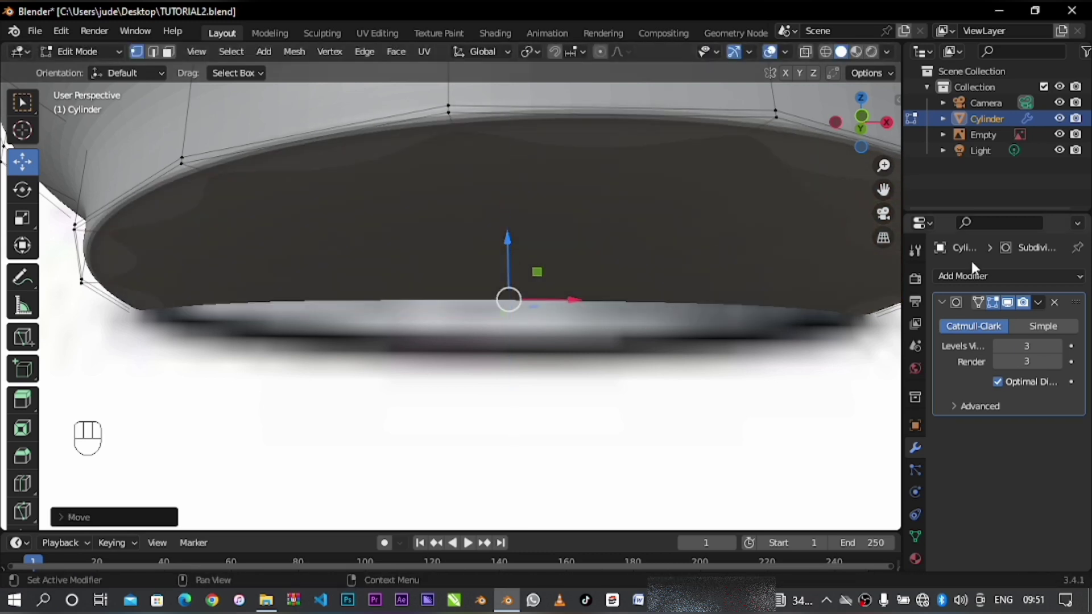
- Add a loop cut around the can's underside between the outer edge and the inner ring, nearer the outer edge
key("ctrl+r")
left_click(341, 190)
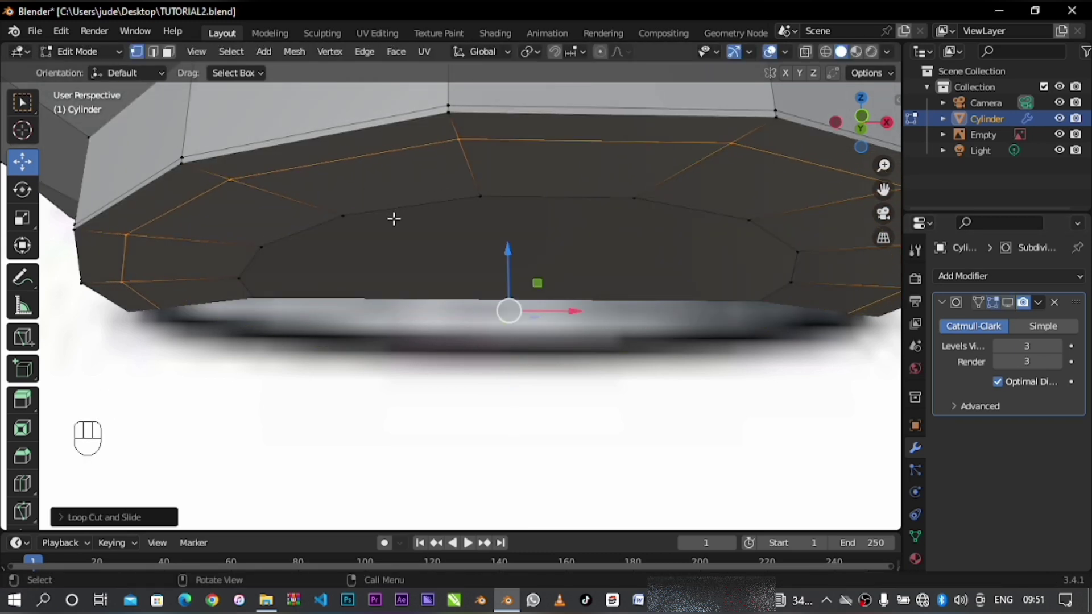
key("Tab")
key("Tab")
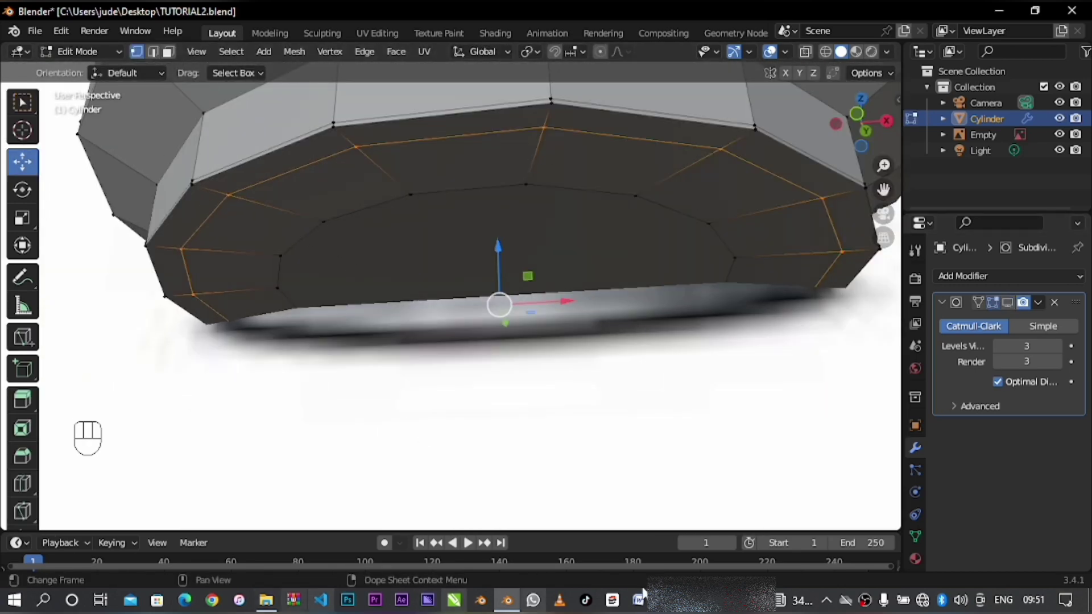
- Select the whole inner ring of the underside and move it up along Z to deepen the base recess
key("ctrl+super+o")
left_click(322, 219)
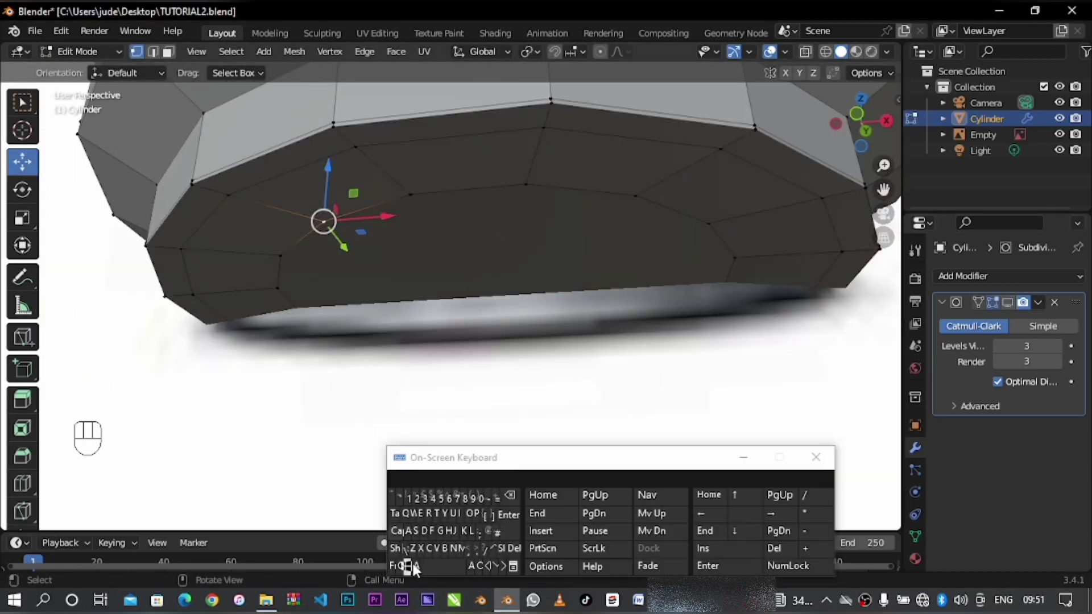
left_click(292, 263, "alt")
left_click(753, 461)
left_click_drag(497, 264, 493, 246)
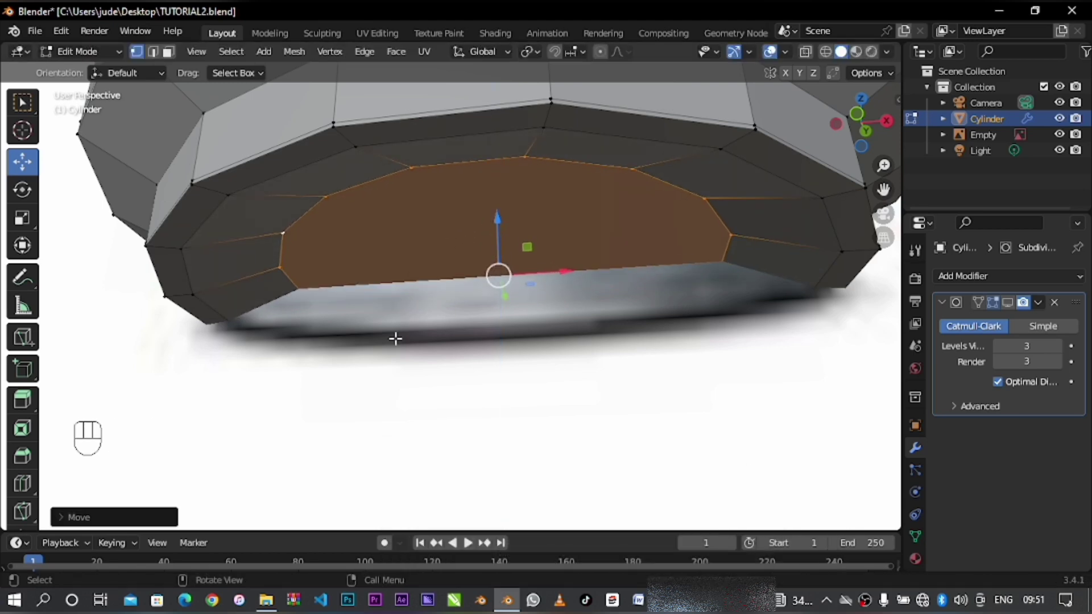
- Turn the Subdivision modifier's viewport display back on and hide the Empty holding the reference image
left_click(1008, 303)
key("KP_1")
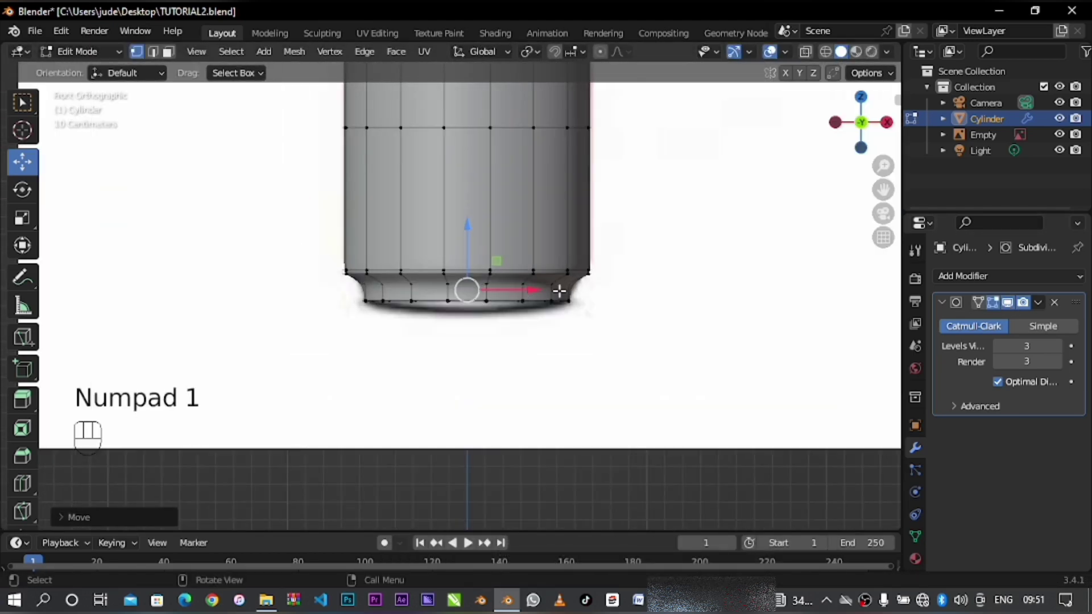
middle_click_drag(881, 194, 881, 484, "shift")
scroll(436, 341, "down", 3)
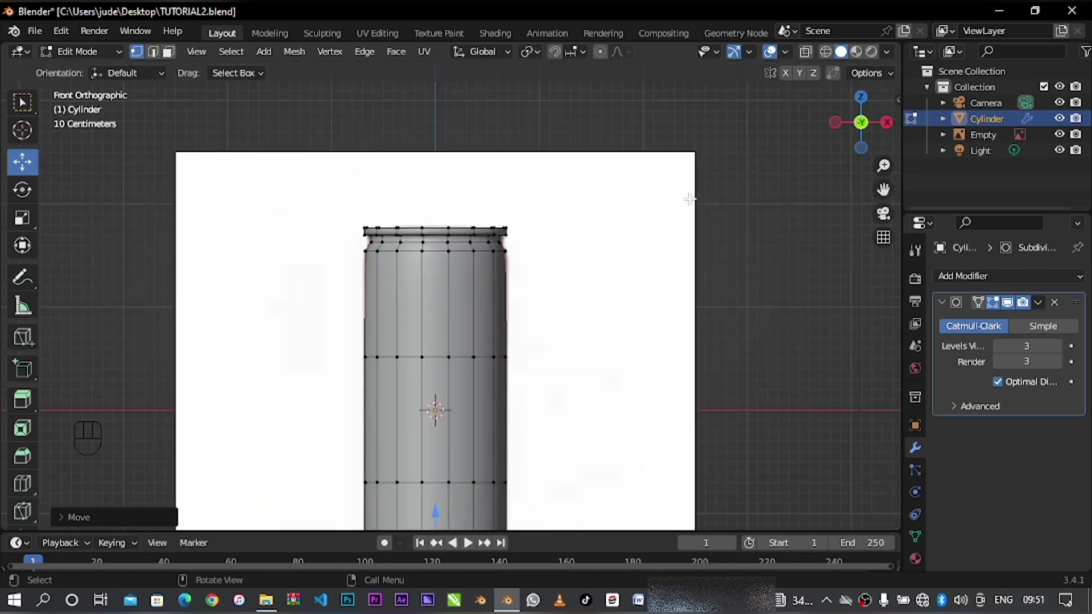
left_click(1058, 134)
key("Tab")
middle_click_drag(369, 450, 351, 323, "shift")
scroll(350, 323, "up", 1)
scroll(353, 322, "down", 1)
- Add a horizontal loop cut to the neck taper, slide it down against the shoulder edge, and return to Object Mode
key("Tab")
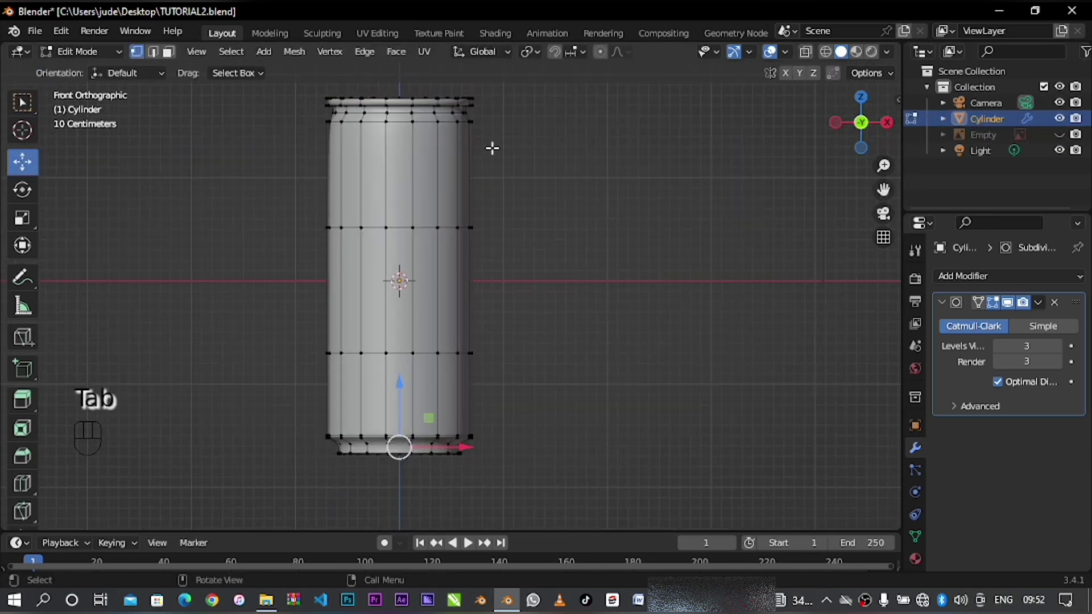
scroll(531, 315, "up", 3)
scroll(531, 315, "up", 3)
middle_click_drag(476, 347, 399, 282, "shift")
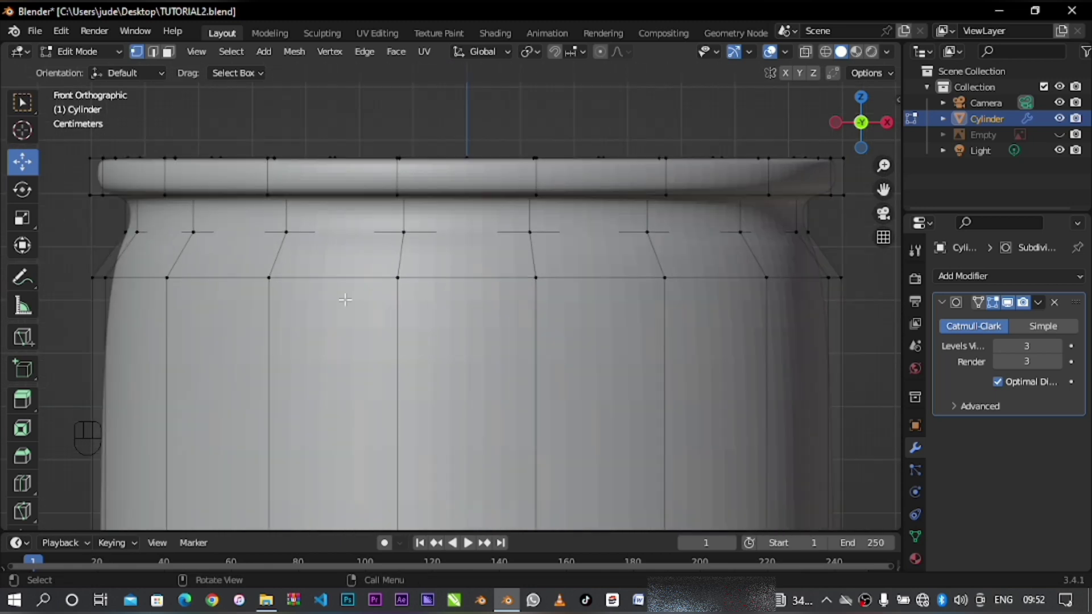
key("ctrl+r")
left_click(265, 253)
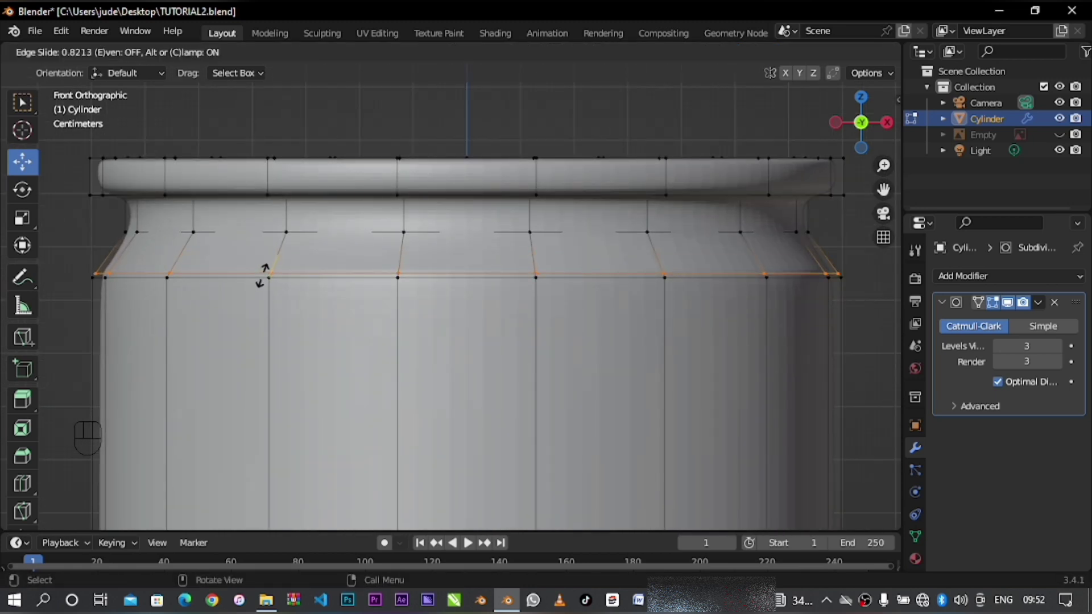
left_click(263, 276)
scroll(383, 333, "down", 3)
key("Tab")
scroll(629, 388, "down", 2)
middle_click_drag(629, 389, 543, 346, "shift")
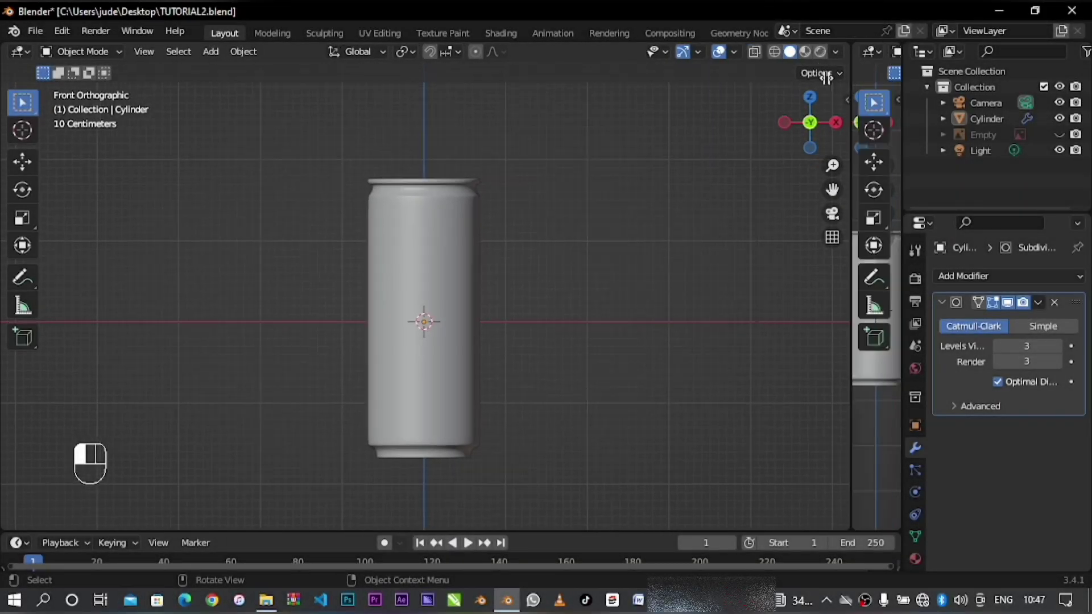
- Split the 3D viewport vertically in half and change the new area to a Shader Editor with its sidebar hidden
left_click_drag(826, 77, 505, 91)
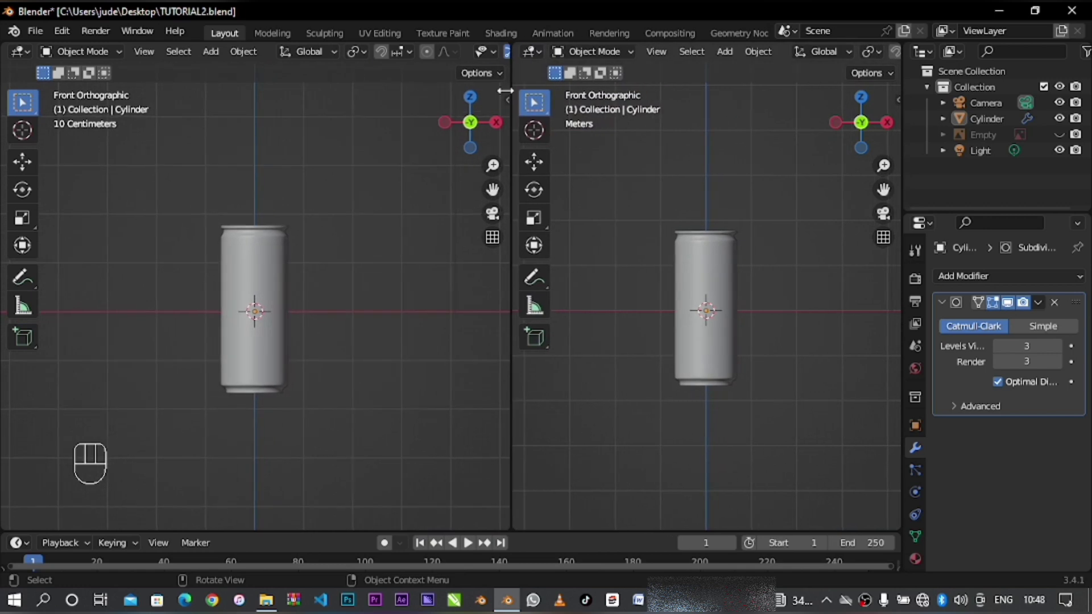
left_click(525, 52)
left_click(565, 203)
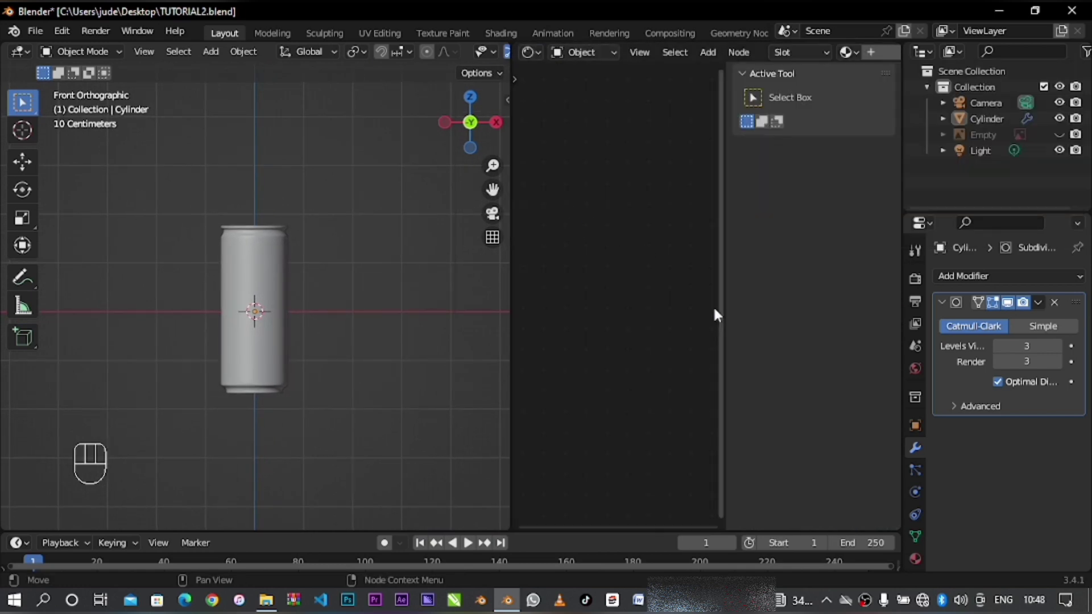
key("n")
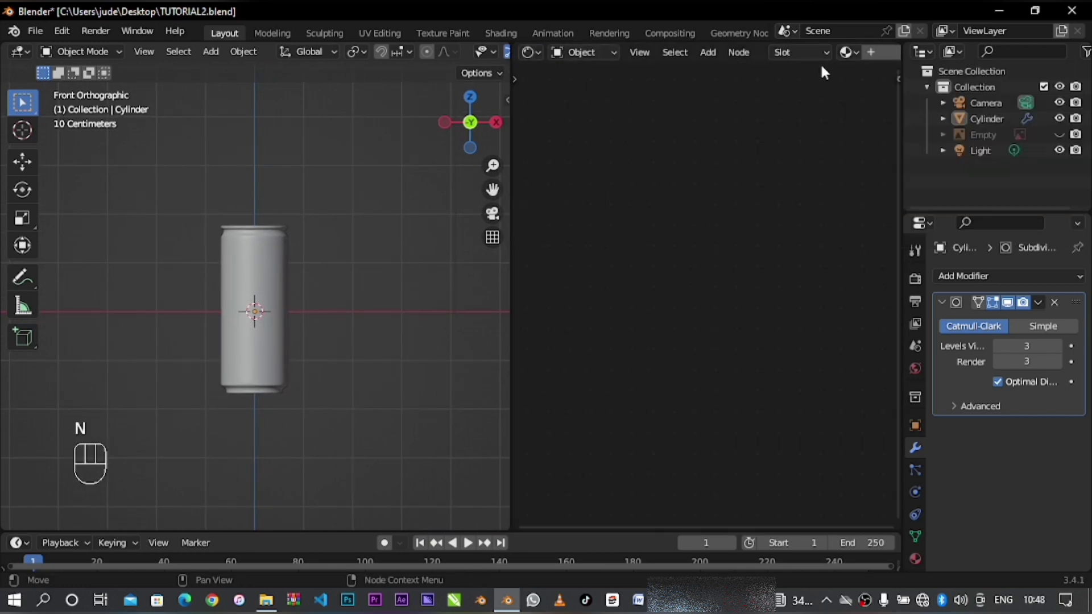
- Create a new material for the can with an Image Texture node whose Color output feeds the Material Output's Surface
left_click(873, 53)
scroll(642, 393, "up", 3)
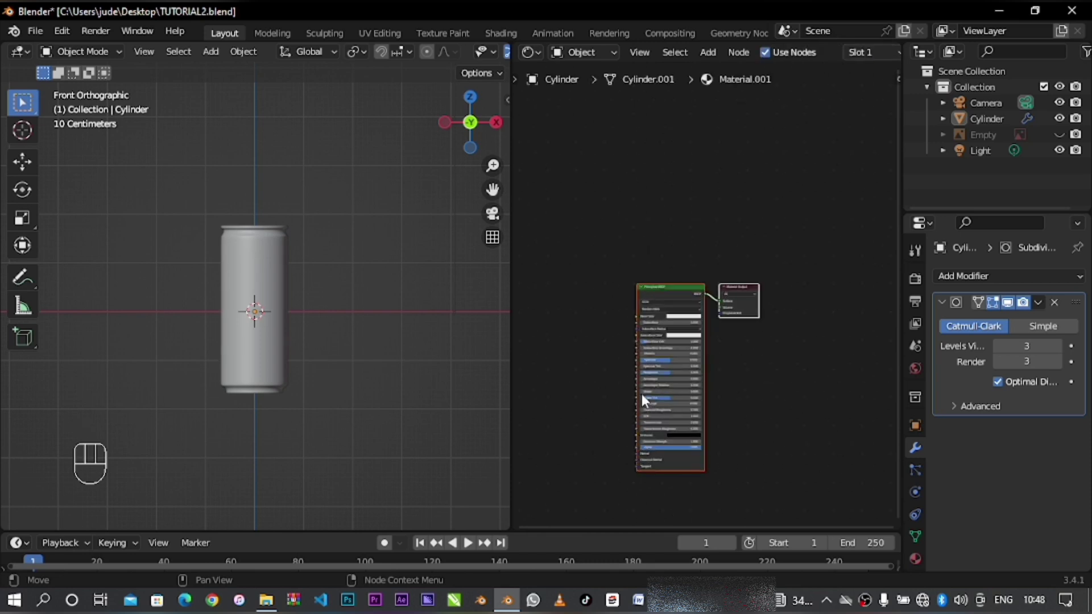
key("shift+a")
left_click(637, 389)
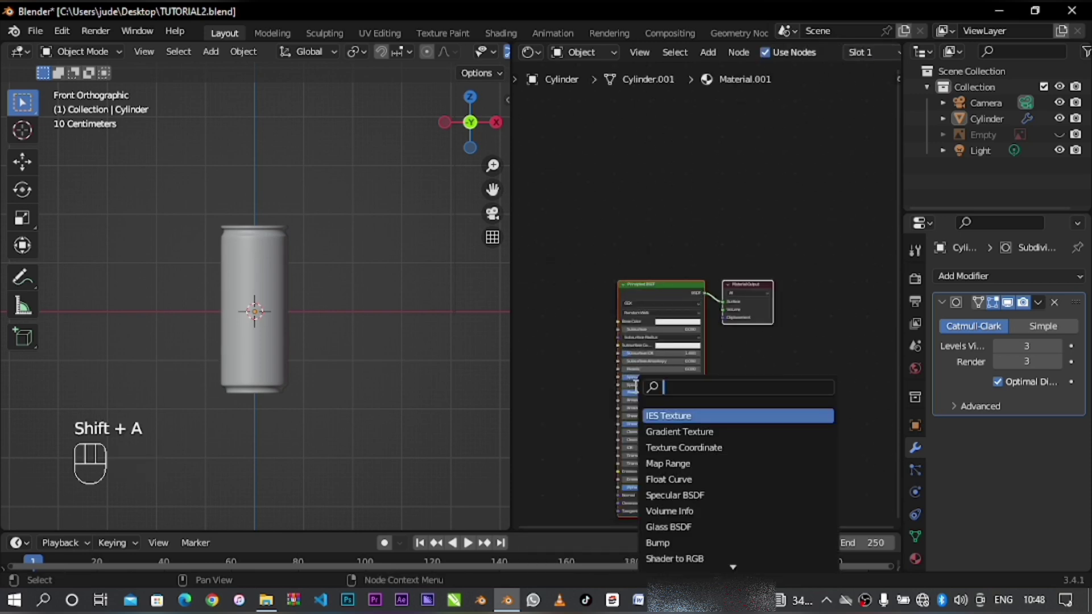
type("ima")
key("Return")
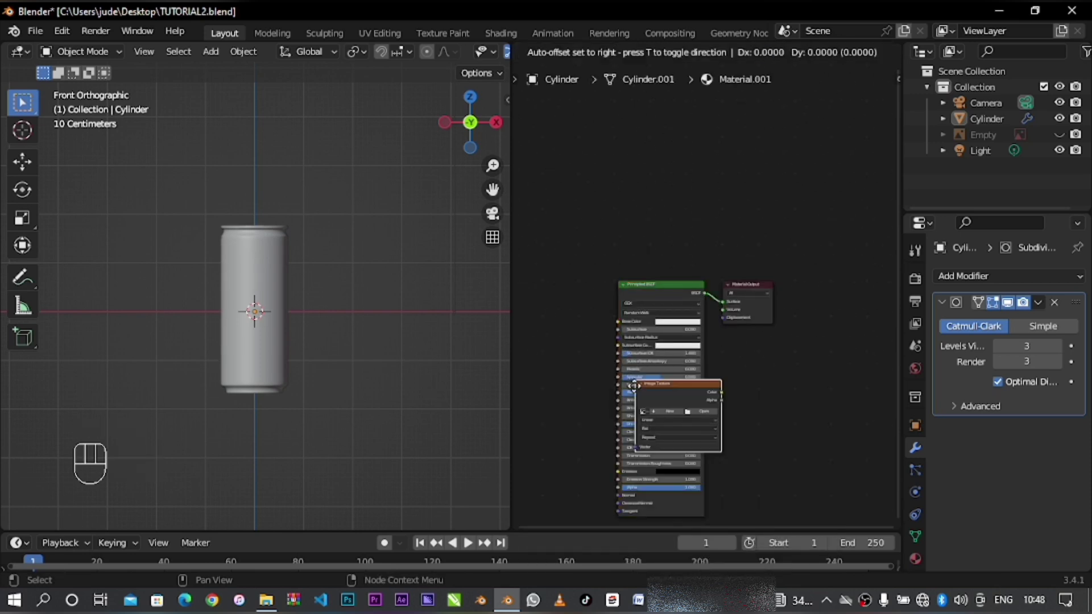
left_click(572, 281)
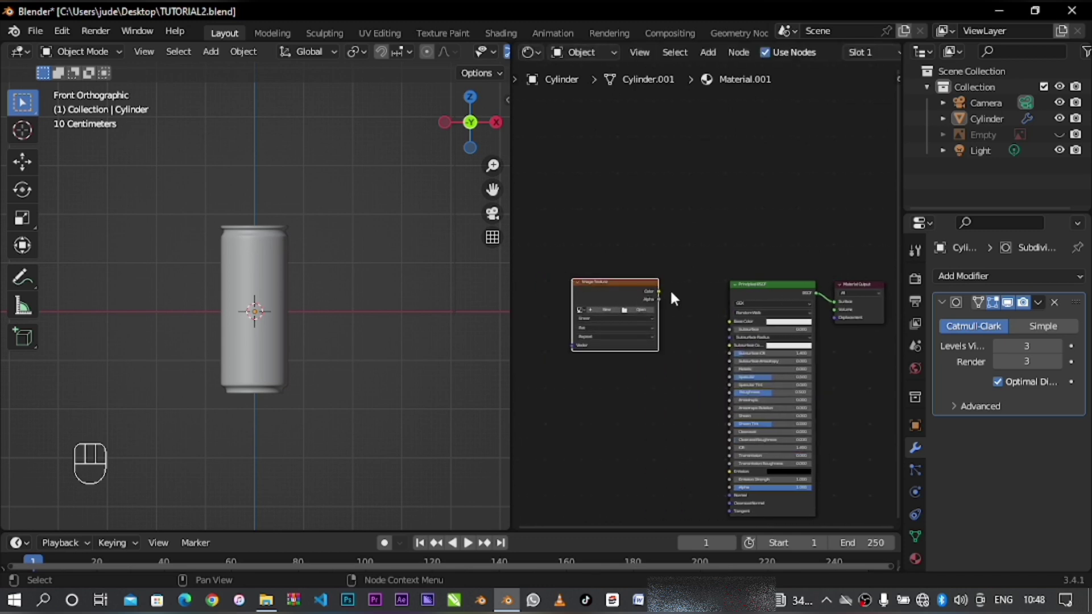
left_click_drag(659, 290, 759, 340)
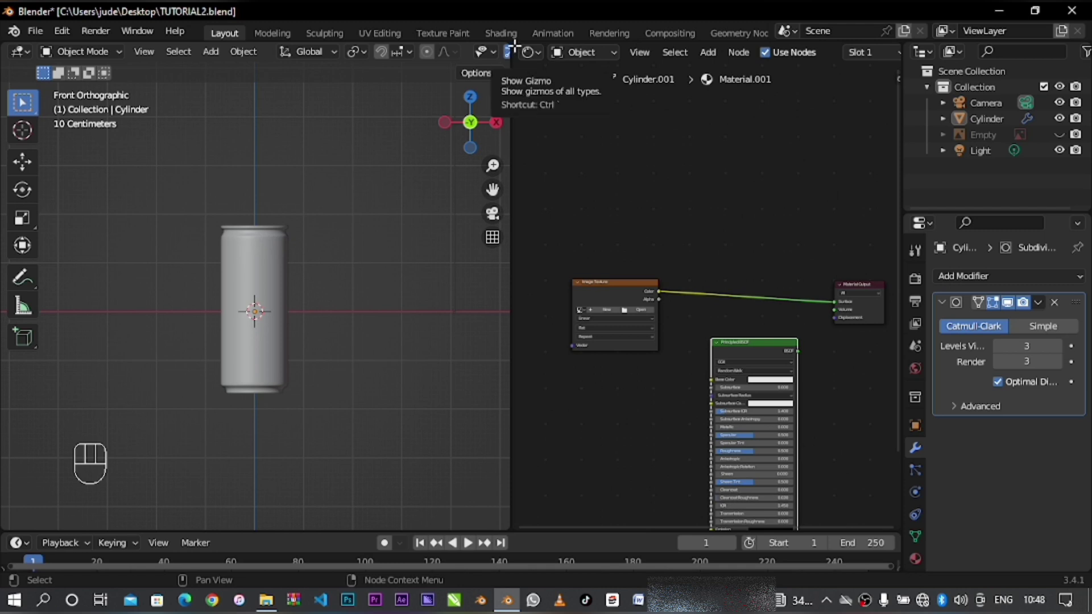
- Split the Shader Editor horizontally and change the upper area to a UV Editor
left_click_drag(513, 45, 519, 290)
left_click(530, 51)
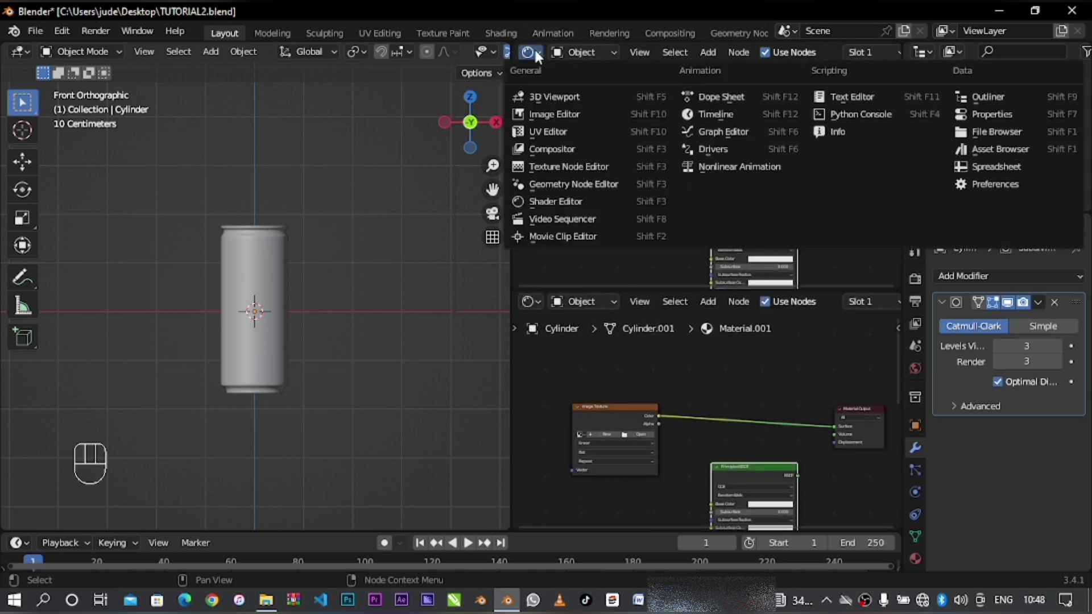
left_click(535, 131)
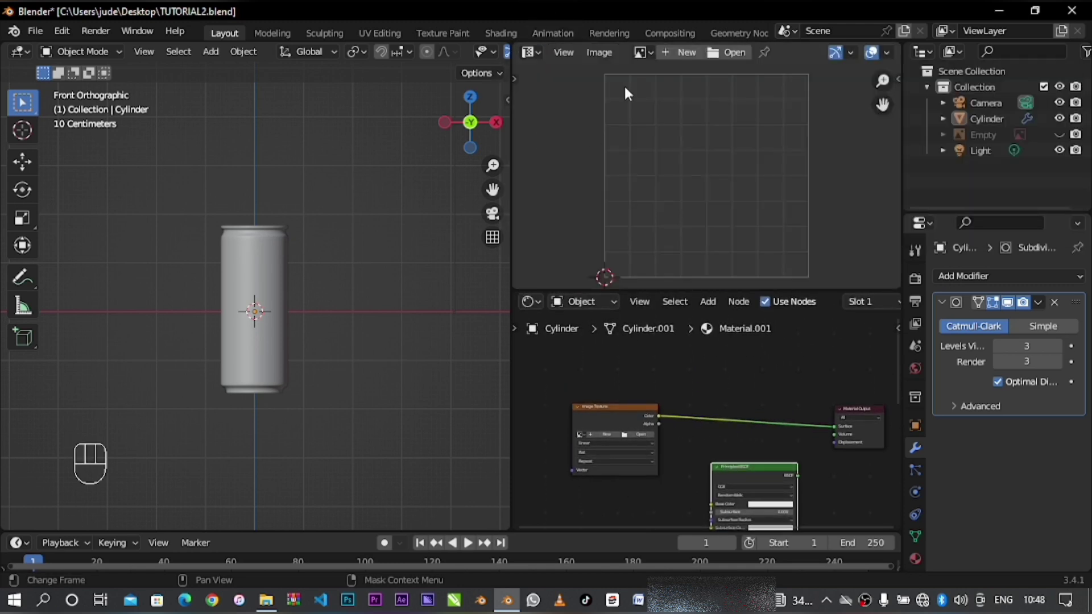
- Load the Monster label 97b317eb-a272-4fbe-928b-e176750332a2.jpeg from the Reference_&_materials folder into the Image Texture node
left_click(643, 51)
left_click(624, 435)
left_click(243, 453)
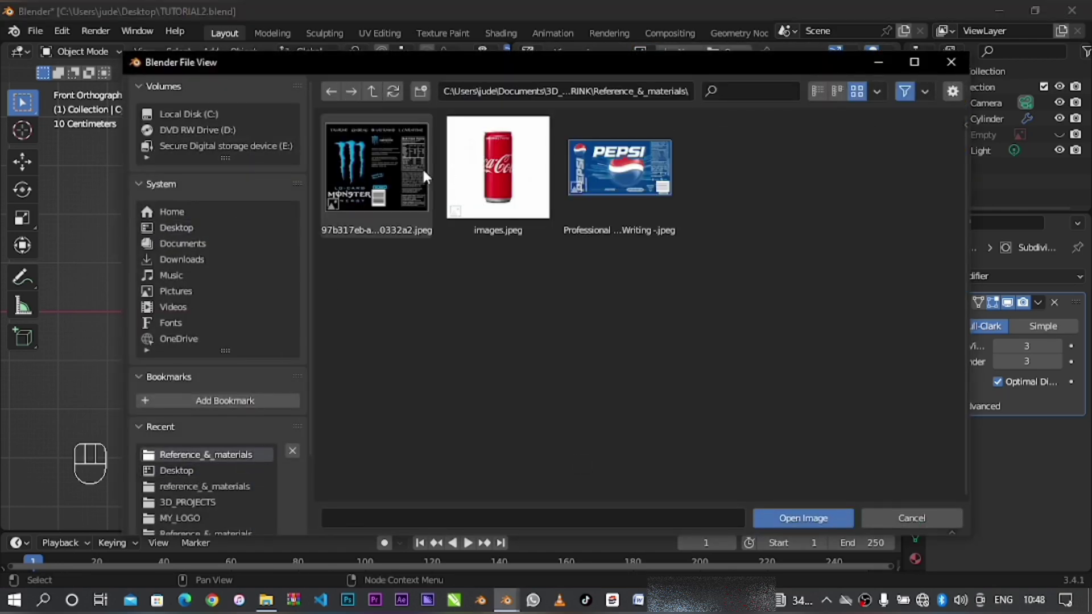
left_click(422, 167)
left_click(829, 522)
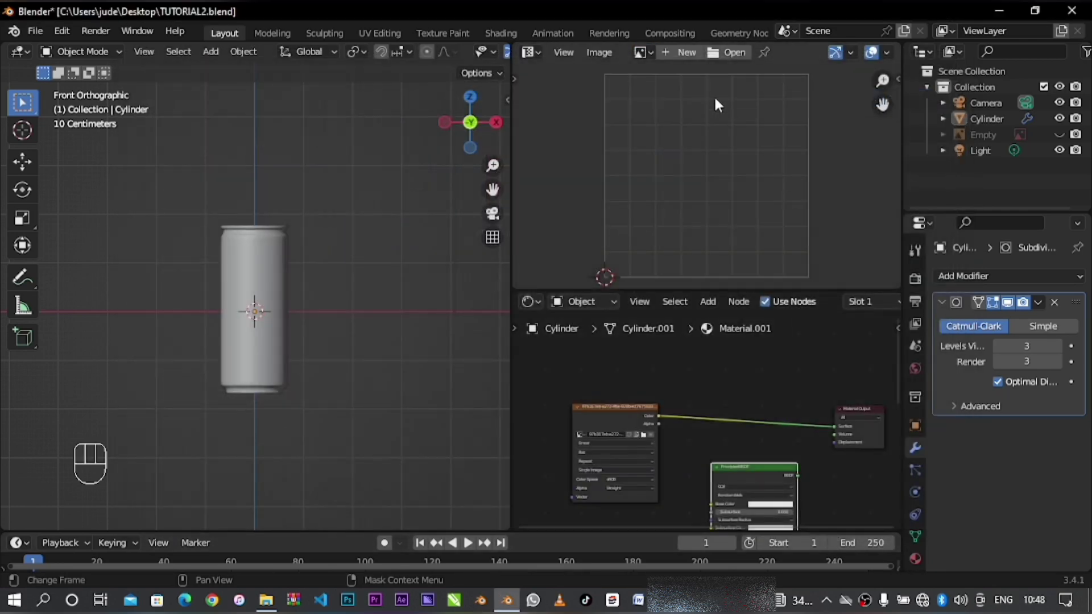
- Display the loaded Monster label image in the UV Editor
left_click(644, 49)
left_click(657, 76)
scroll(670, 186, "down", 4)
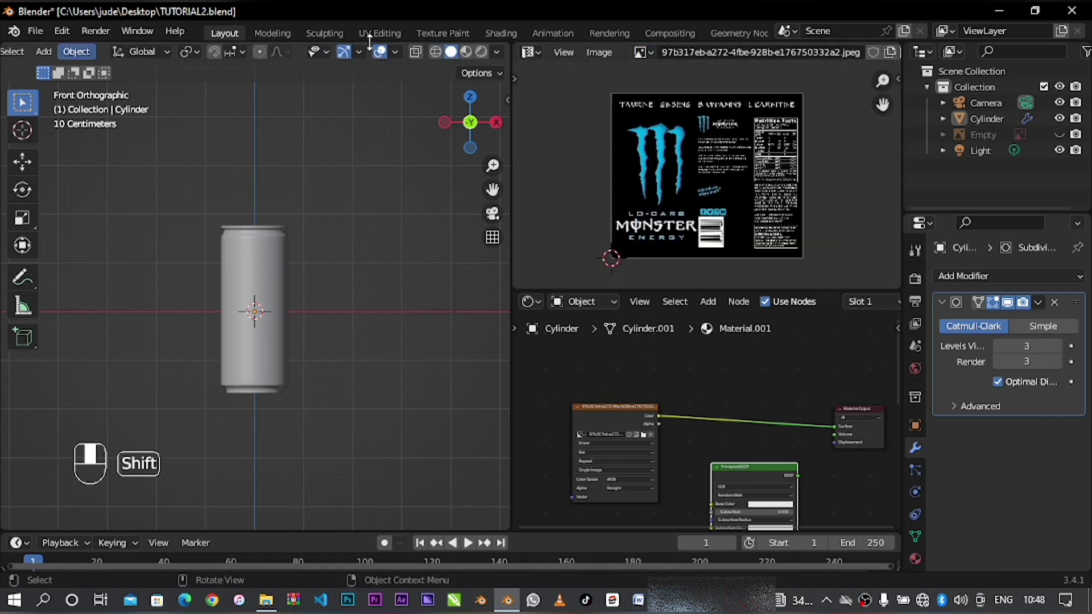
- Set the 3D viewport's solid shading to colour the can by its texture
scroll(335, 54, "down", 5, "shift")
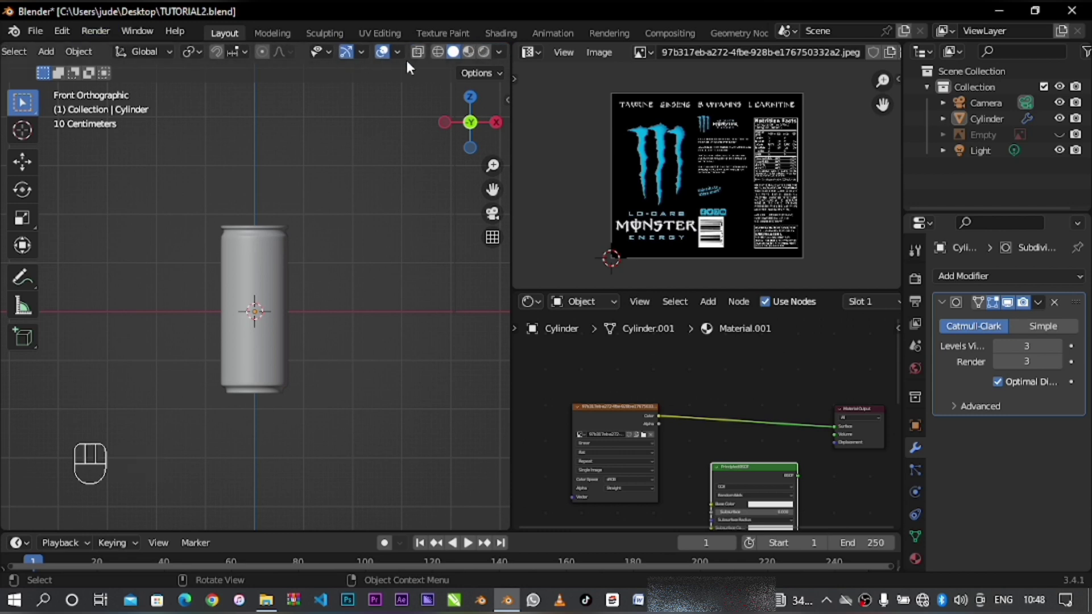
left_click(500, 51)
left_click(557, 265)
scroll(304, 293, "down", 2)
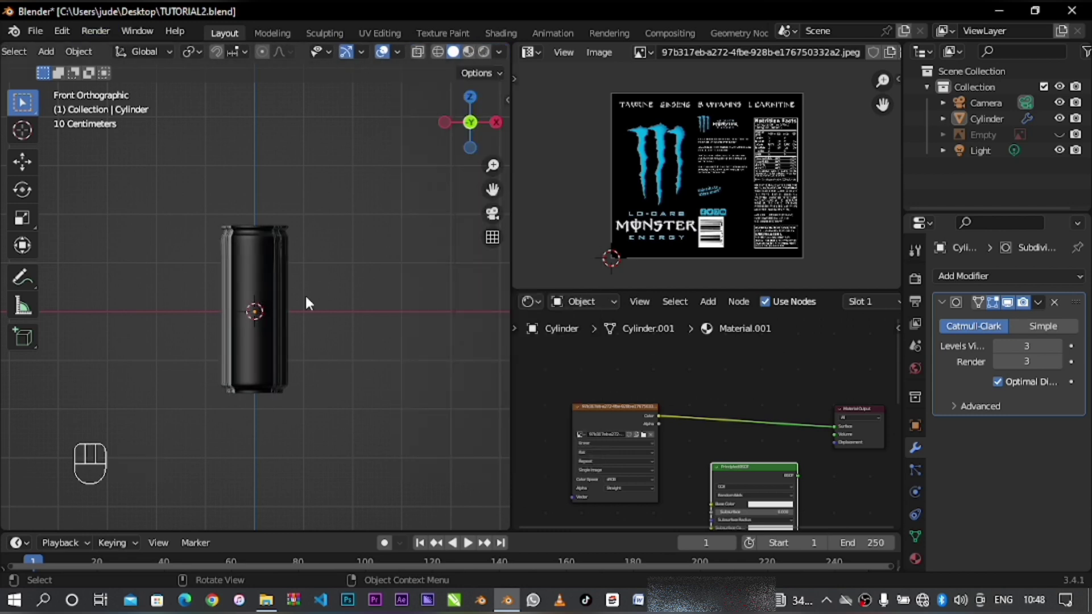
scroll(305, 307, "up", 3)
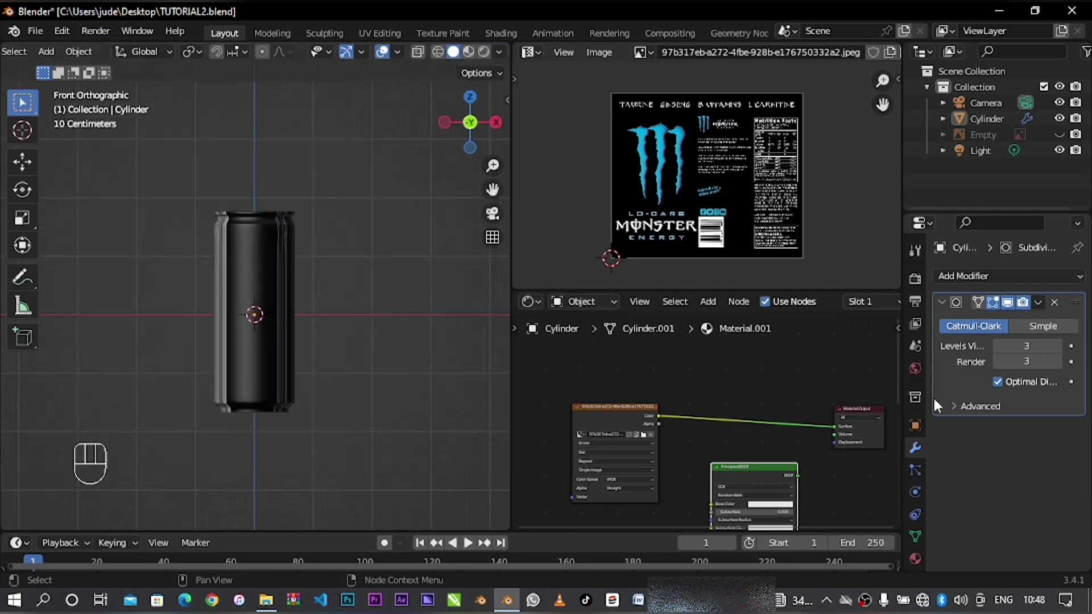
- Select the can and apply its Subdivision modifier
left_click(260, 309)
left_click(1037, 302)
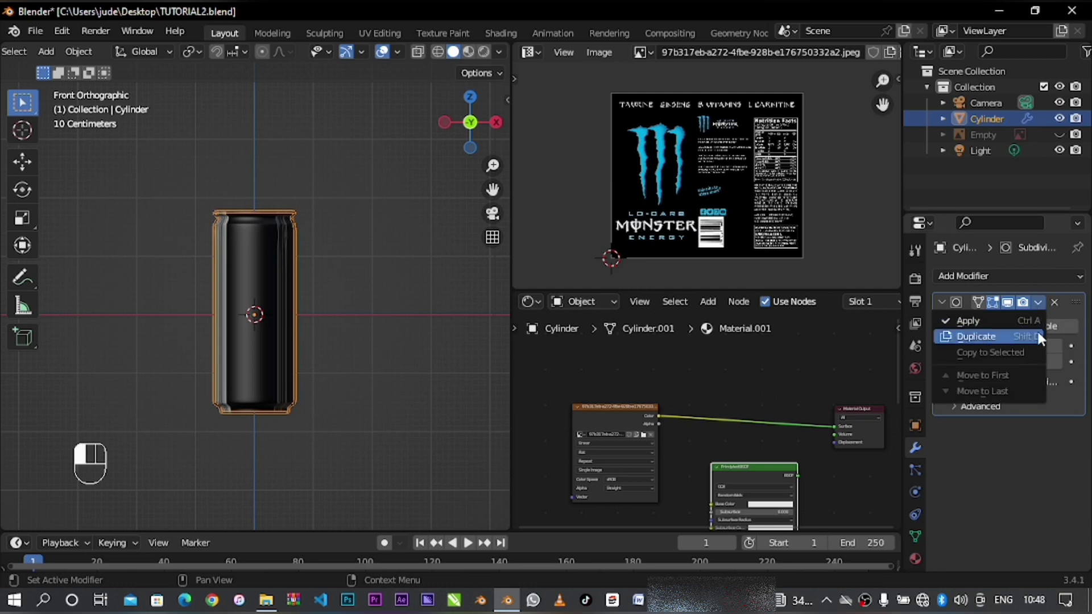
left_click(1028, 317)
- In Edit Mode with X-ray on, extend the selection over the can's body from the shoulder to the start of the base taper
key("Tab")
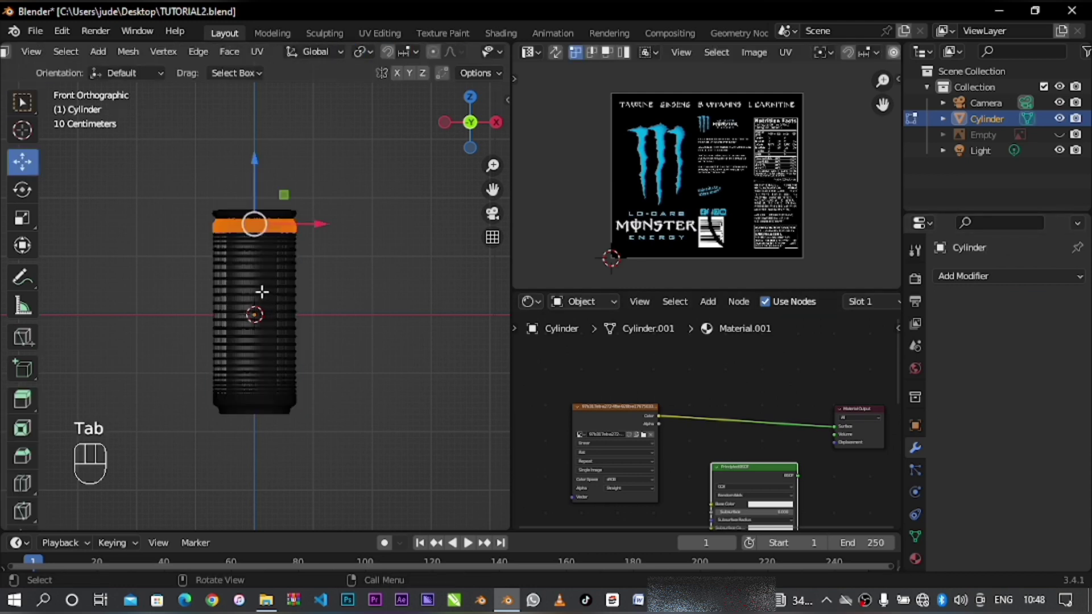
scroll(262, 291, "up", 3)
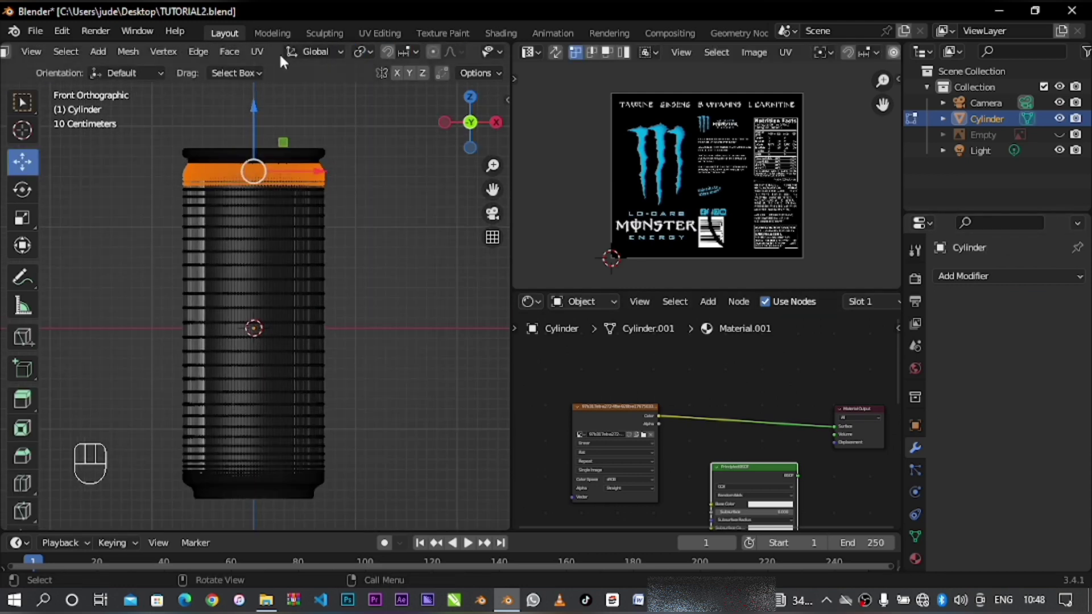
scroll(279, 57, "down", 4, "shift")
left_click(415, 52)
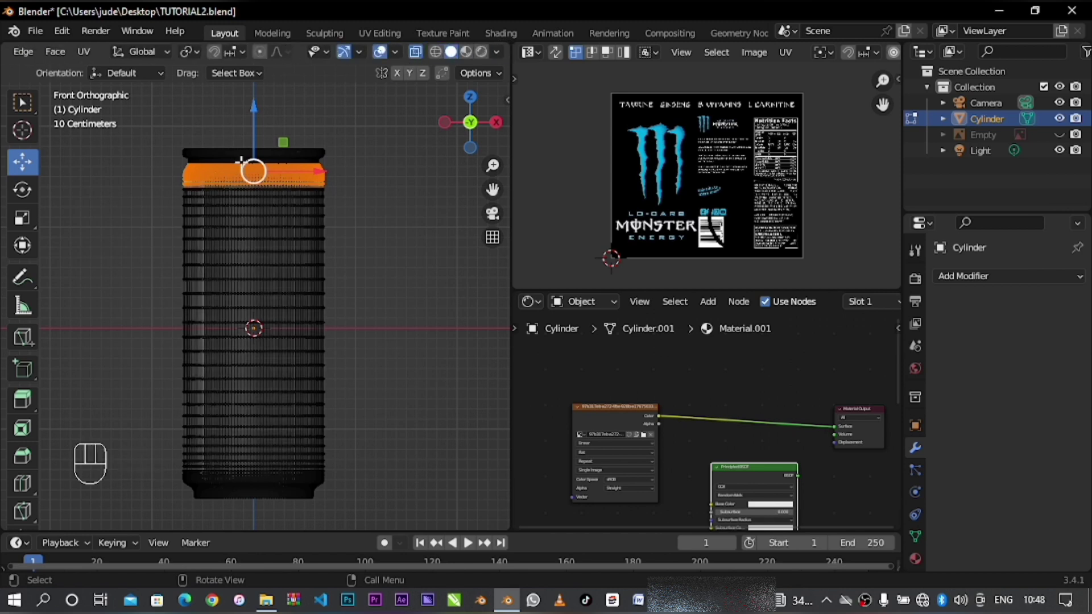
left_click_drag(164, 167, 393, 481, "shift")
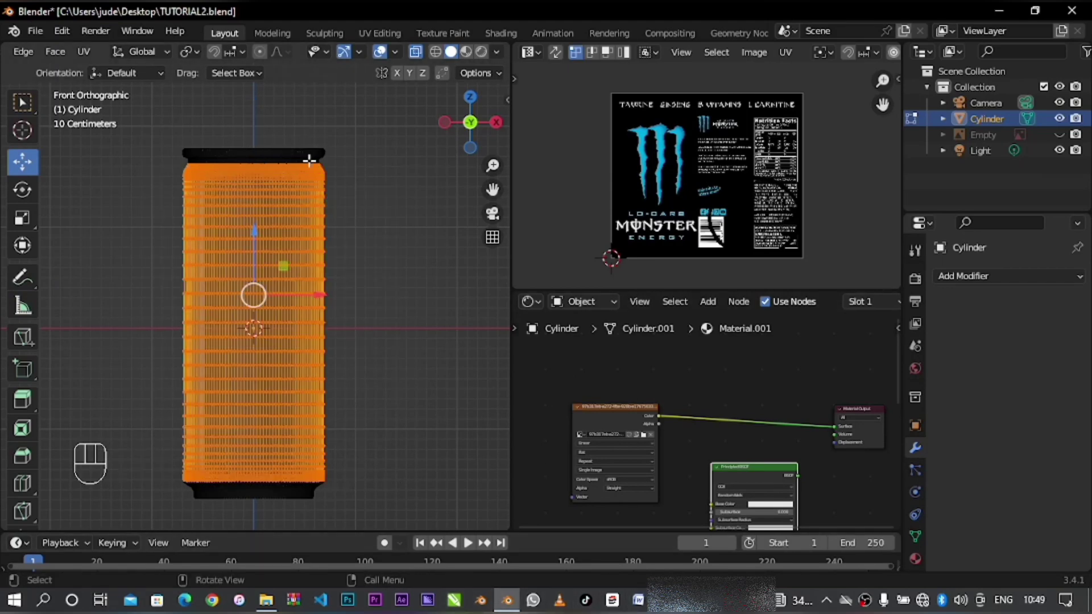
- Extend the face selection upward over the can's shoulder by adding the neighbouring edge loops above the selected body
scroll(367, 132, "up", 5)
middle_click_drag(370, 193, 320, 395, "shift")
scroll(307, 247, "up", 3)
middle_click_drag(290, 221, 322, 339, "shift")
left_click(685, 600)
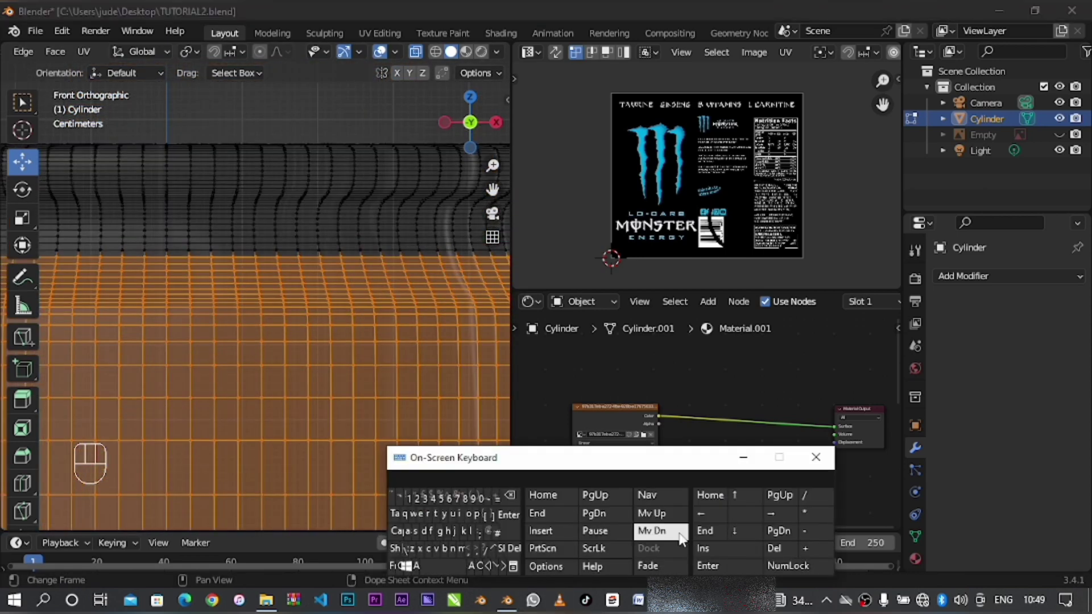
key("shift")
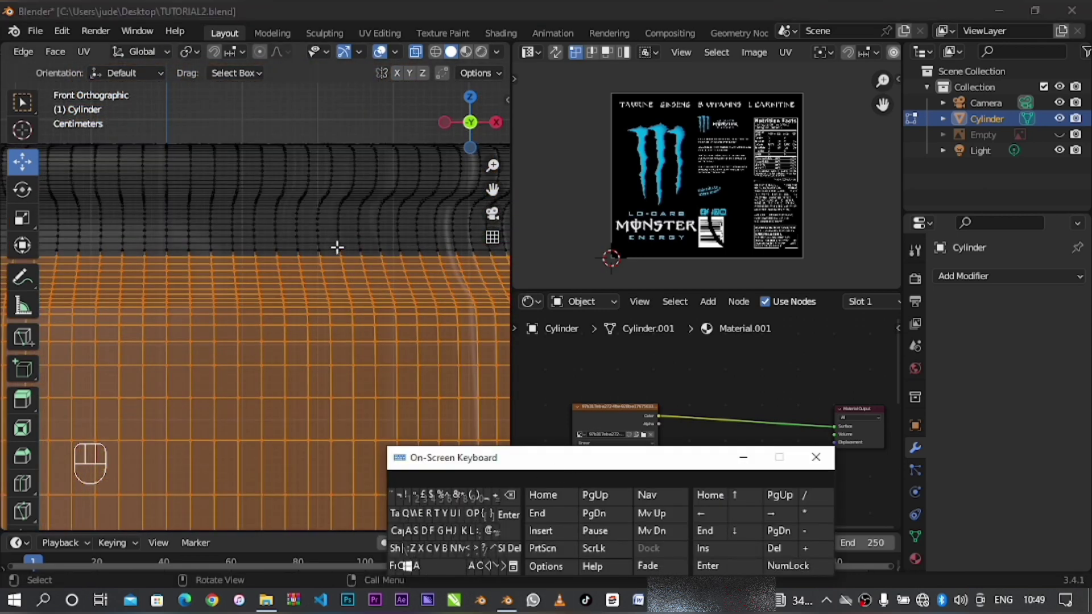
left_click(337, 253, "shift")
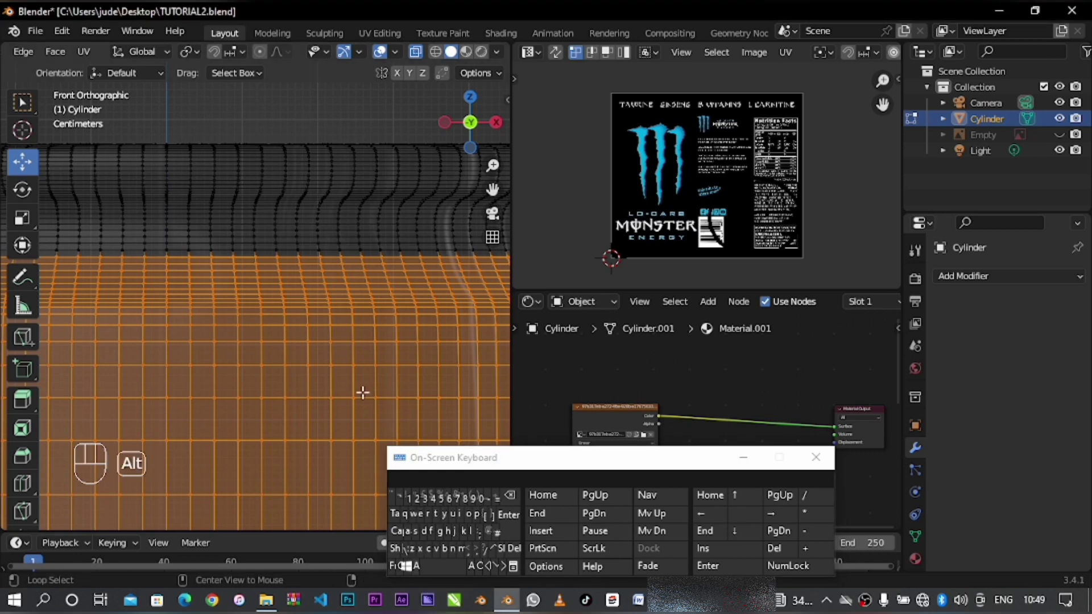
left_click(323, 249, "alt+shift")
left_click(324, 241, "alt+shift")
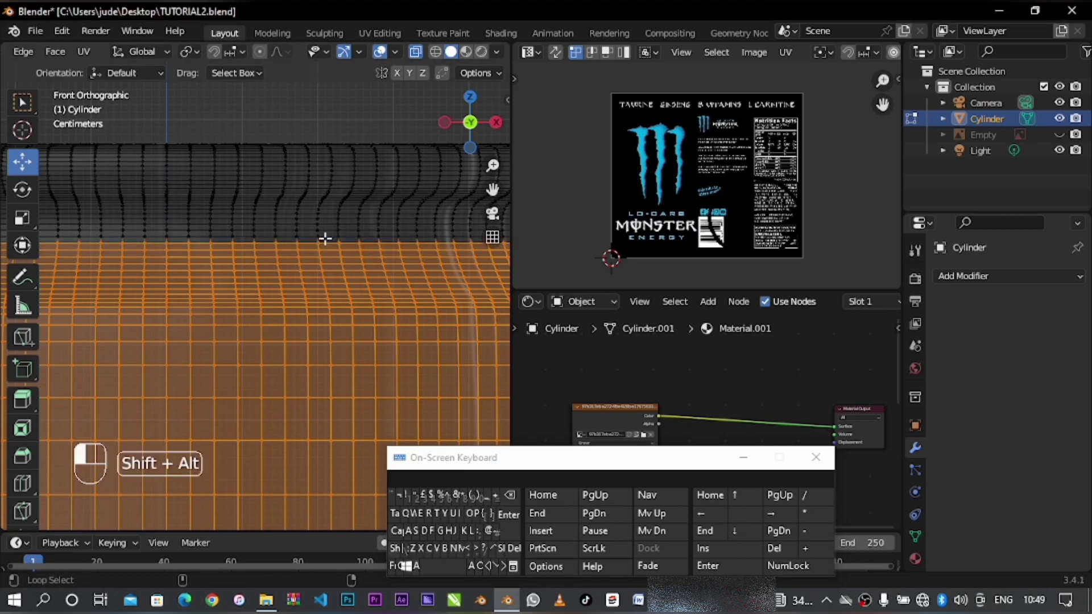
left_click(324, 233, "alt+shift")
left_click(324, 228, "alt+shift")
left_click(325, 225, "alt+shift")
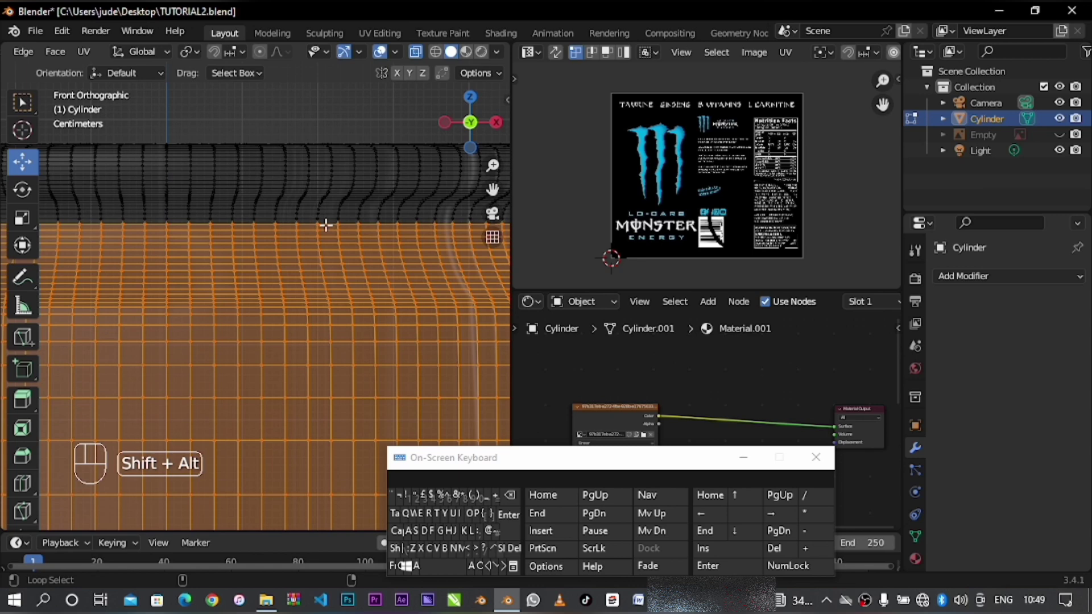
left_click(742, 457)
- Add the next edge loop at the start of the base taper to the body selection
middle_click_drag(212, 324, 302, 202, "shift")
scroll(263, 304, "up", 3)
scroll(277, 427, "down", 10)
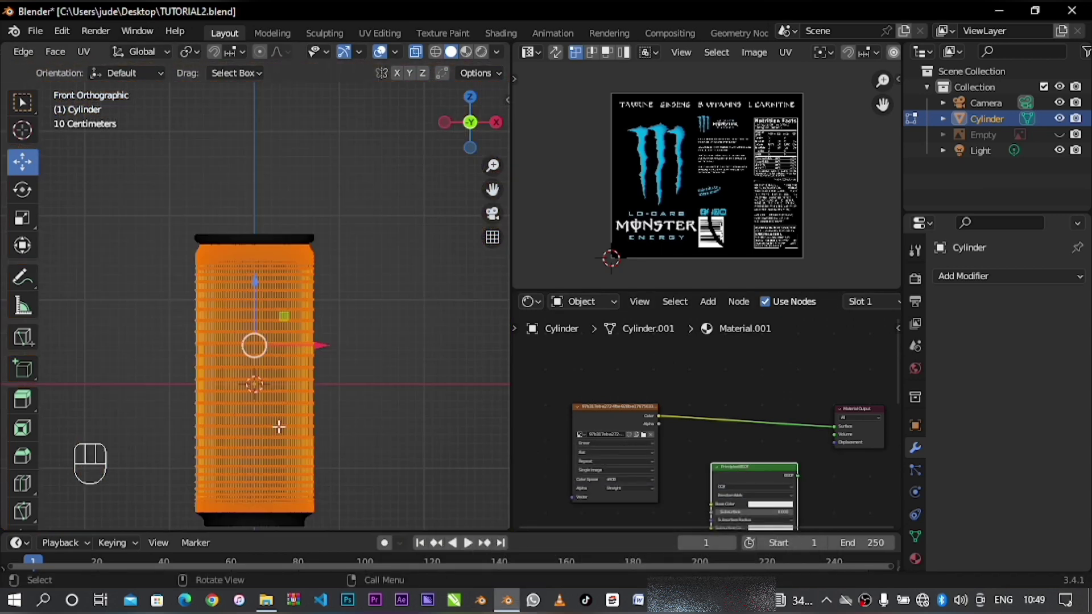
middle_click_drag(290, 360, 315, 228, "shift")
scroll(278, 375, "up", 8)
scroll(278, 385, "down", 5)
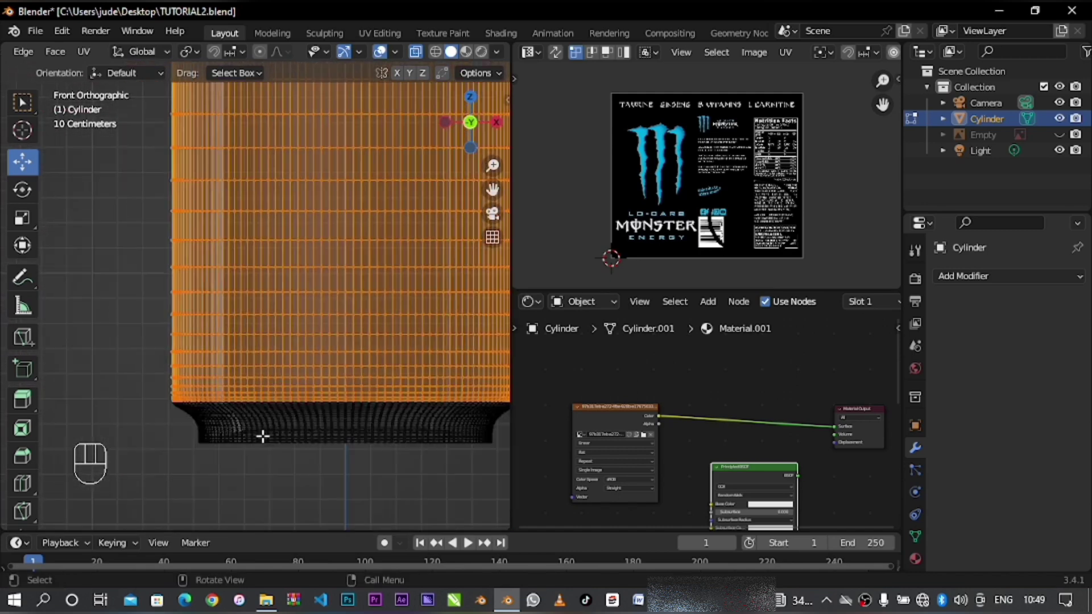
middle_click_drag(261, 434, 227, 380, "shift")
scroll(258, 324, "up", 4)
left_click(638, 602)
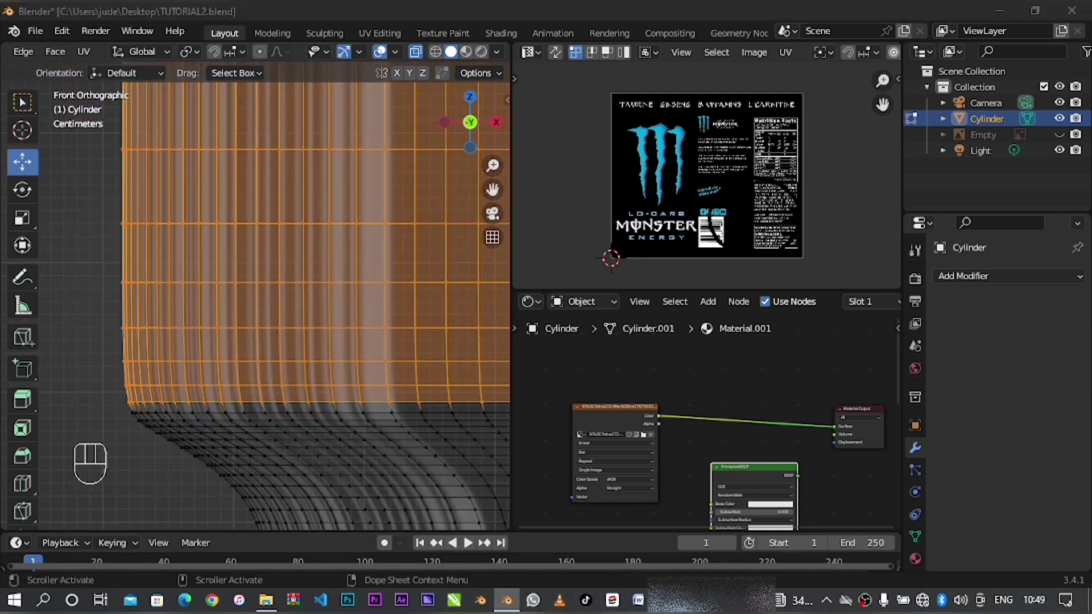
key("shift")
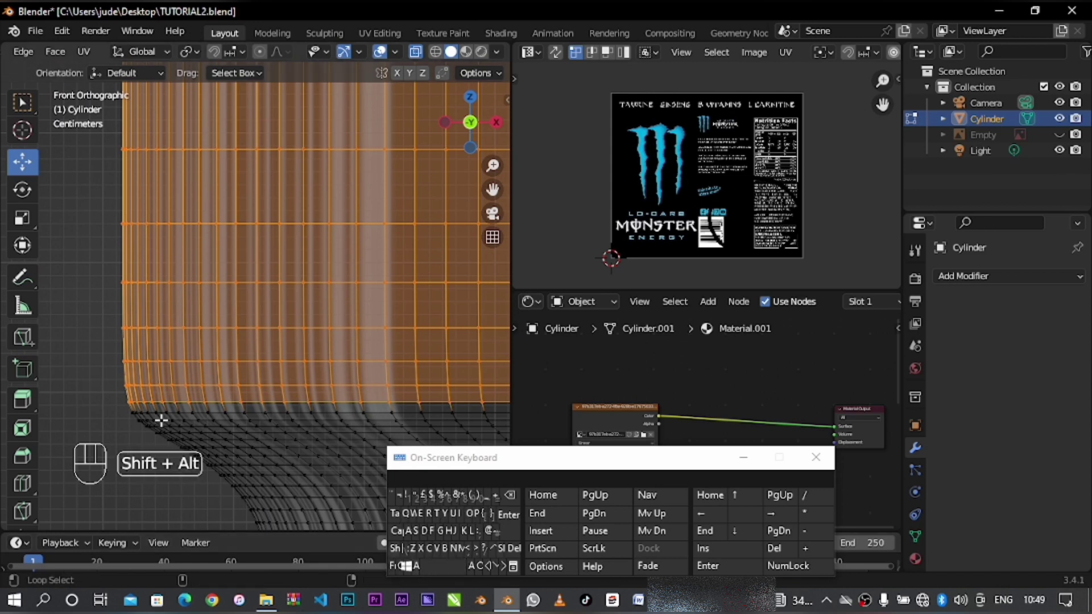
left_click(153, 412, "alt+shift")
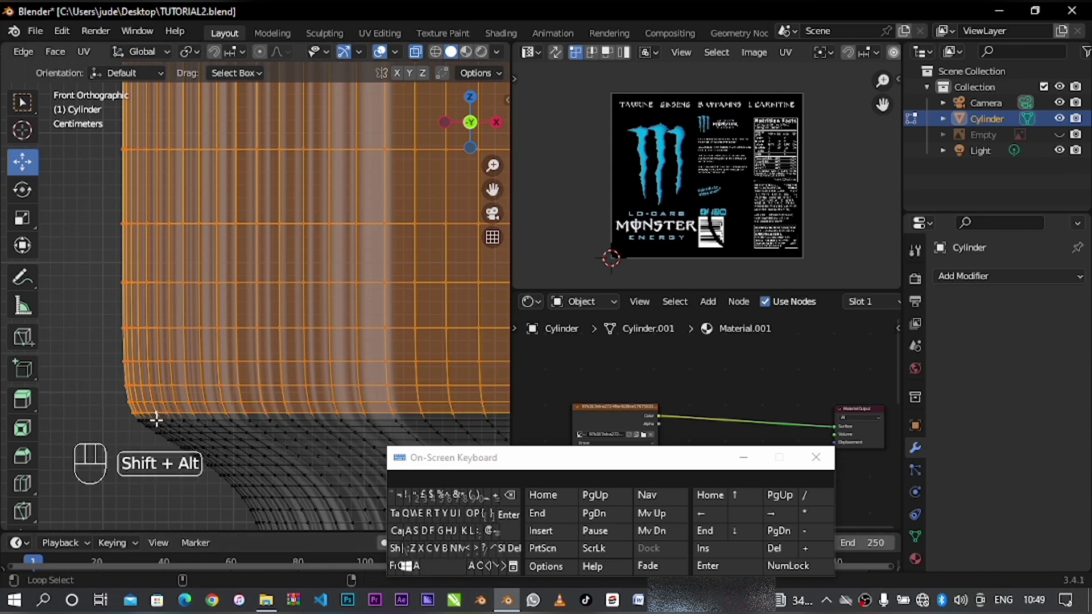
left_click(743, 457)
- Rename the can's existing material to "label"
scroll(364, 346, "down", 3)
middle_click_drag(364, 346, 238, 346, "shift")
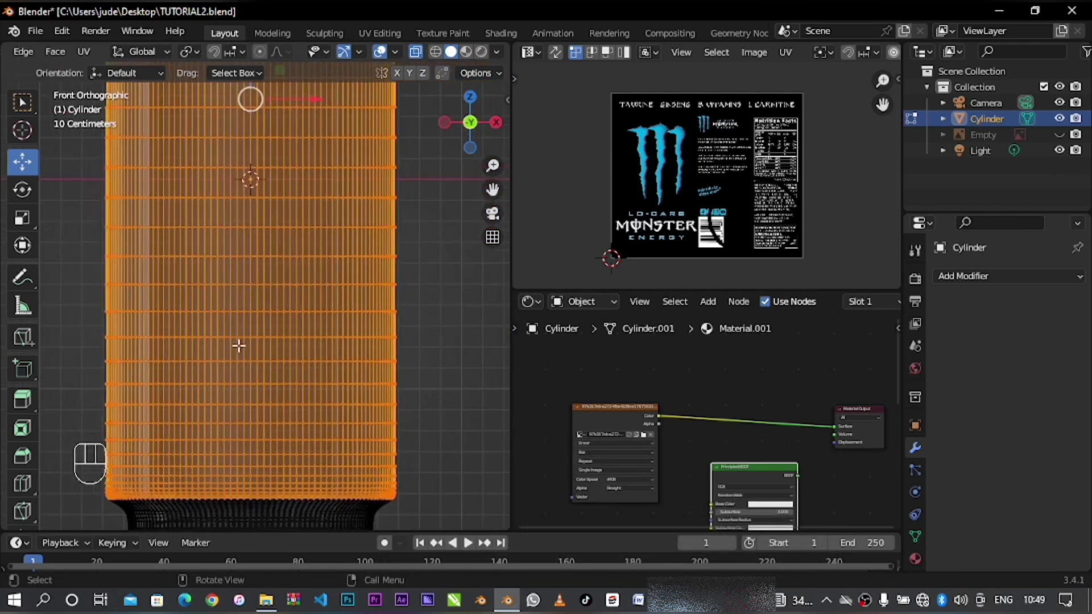
scroll(238, 346, "down", 6)
left_click(914, 558)
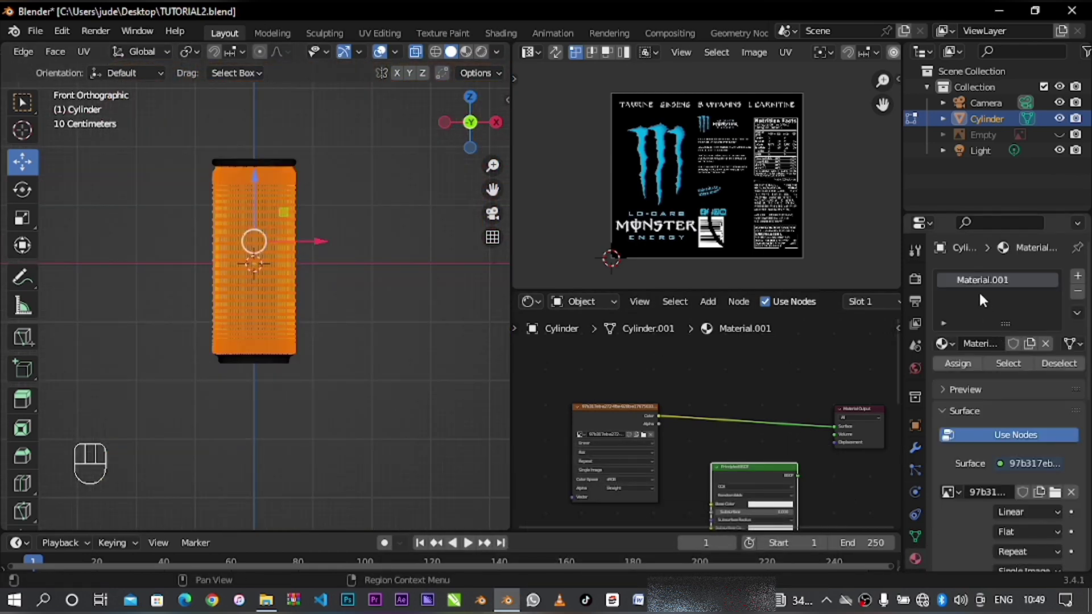
left_click(971, 339)
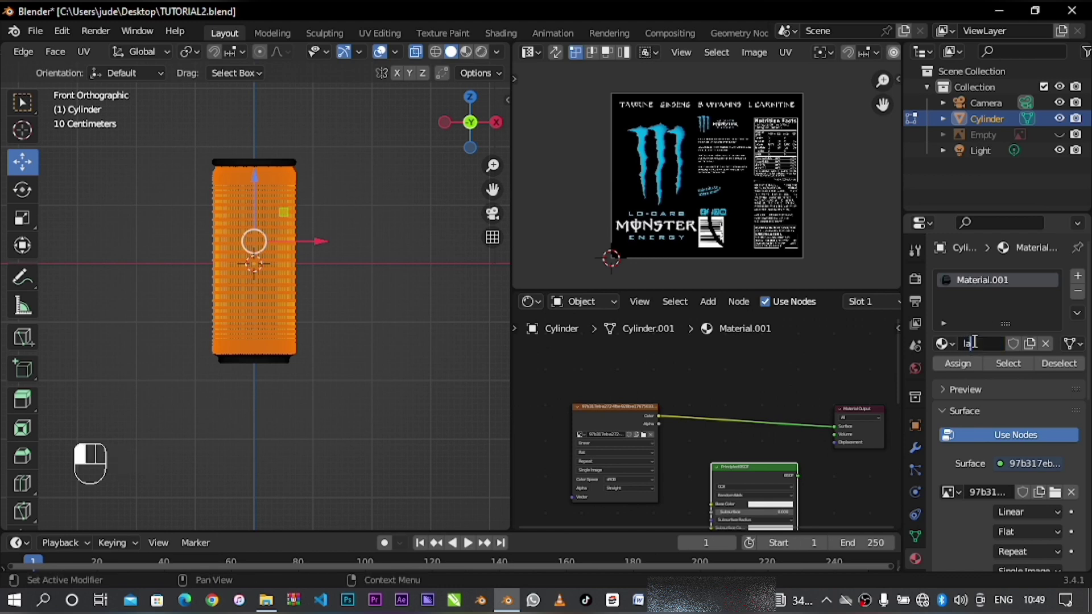
key("Return")
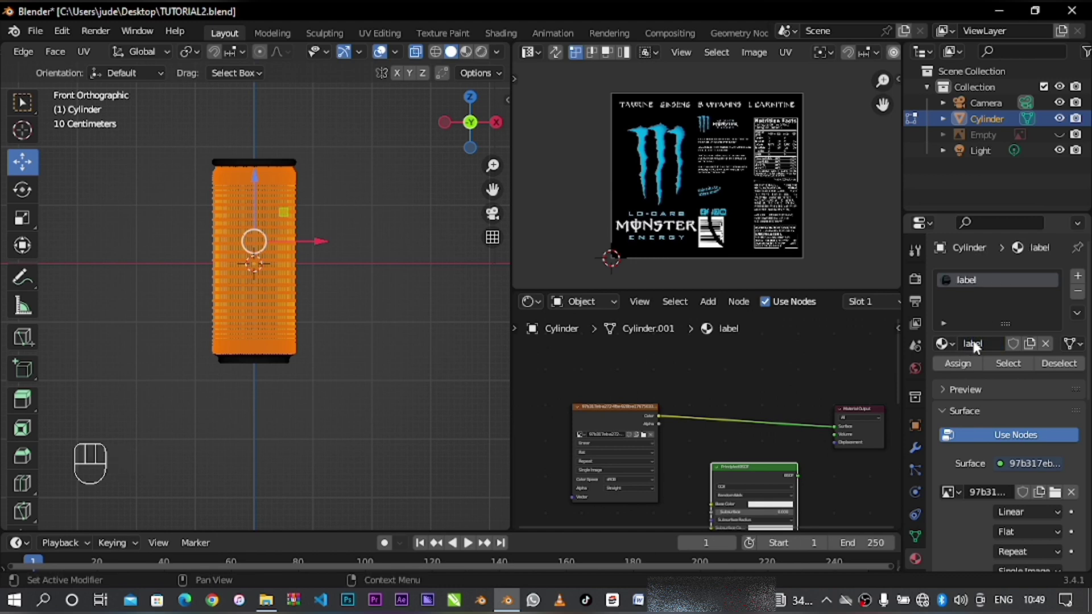
- Add a second material named "metal" and assign it to the can's top rim and base by inverting the body selection
left_click(1077, 276)
left_click(992, 376)
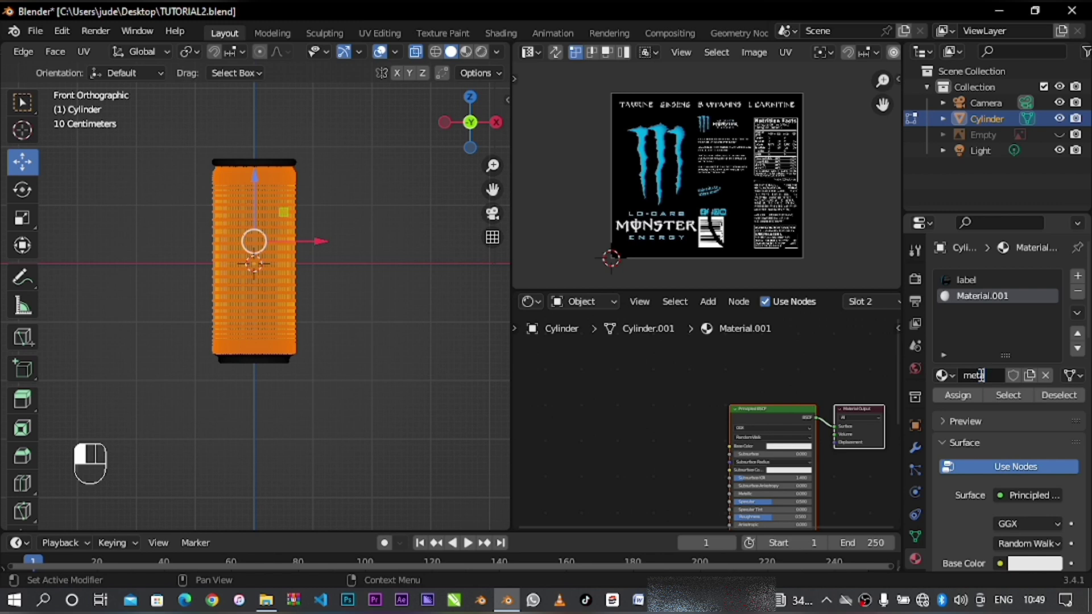
key("Return")
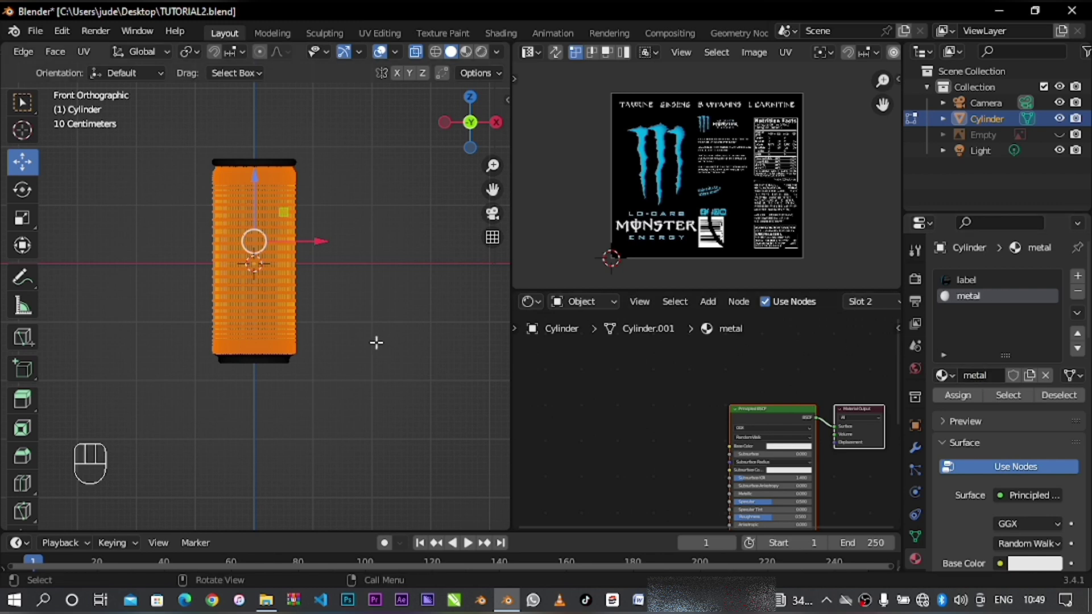
key("ctrl+i")
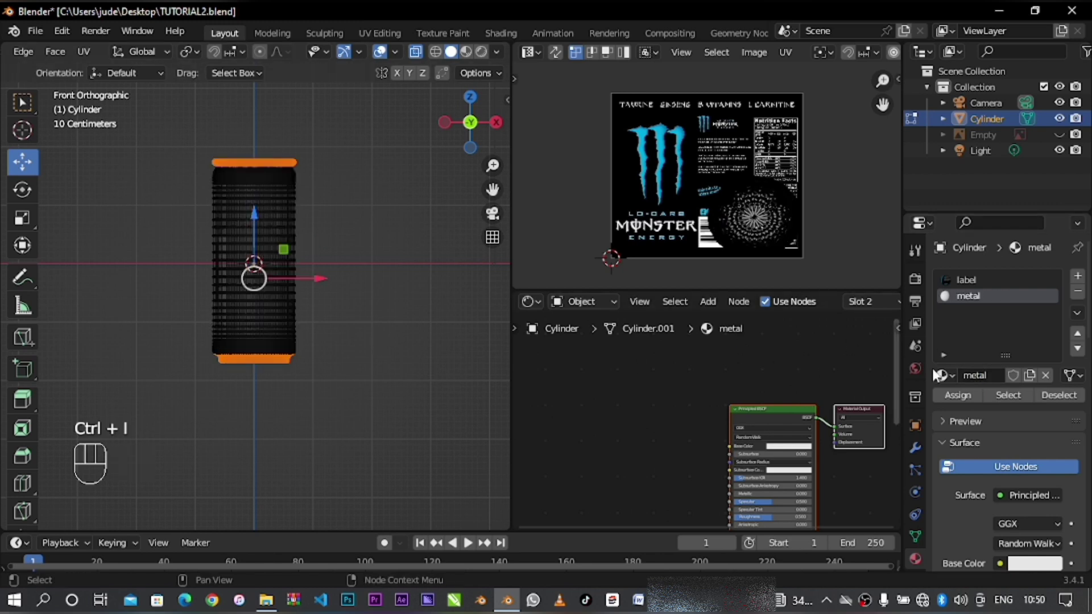
left_click(967, 392)
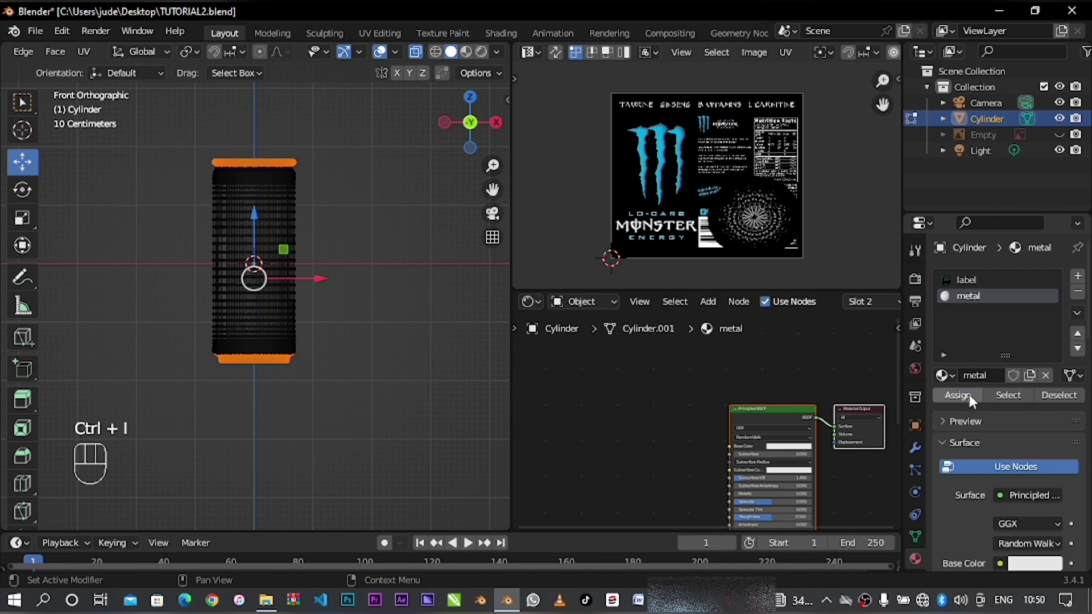
- With the label material active, reselect the can's body and UV-map it by Cylinder Projection with Direction set to Align to Object
left_click(976, 275)
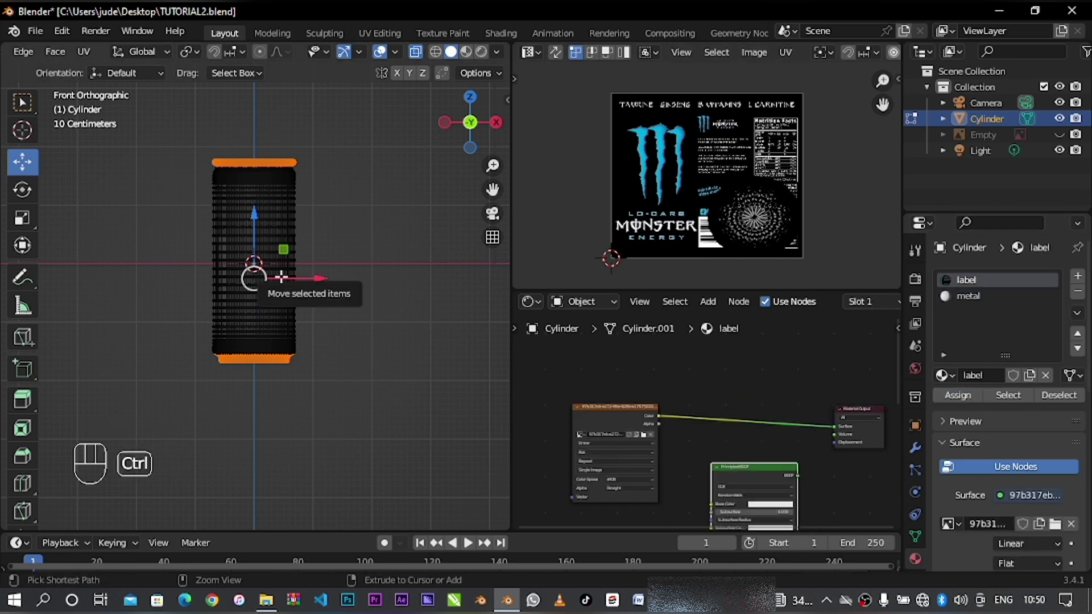
key("ctrl+i")
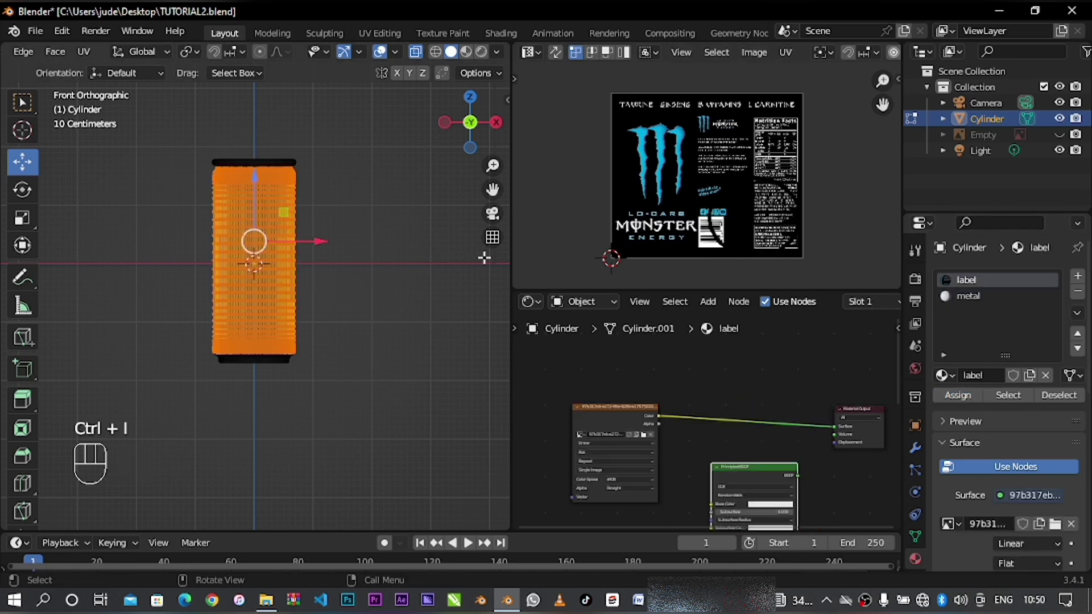
key("u")
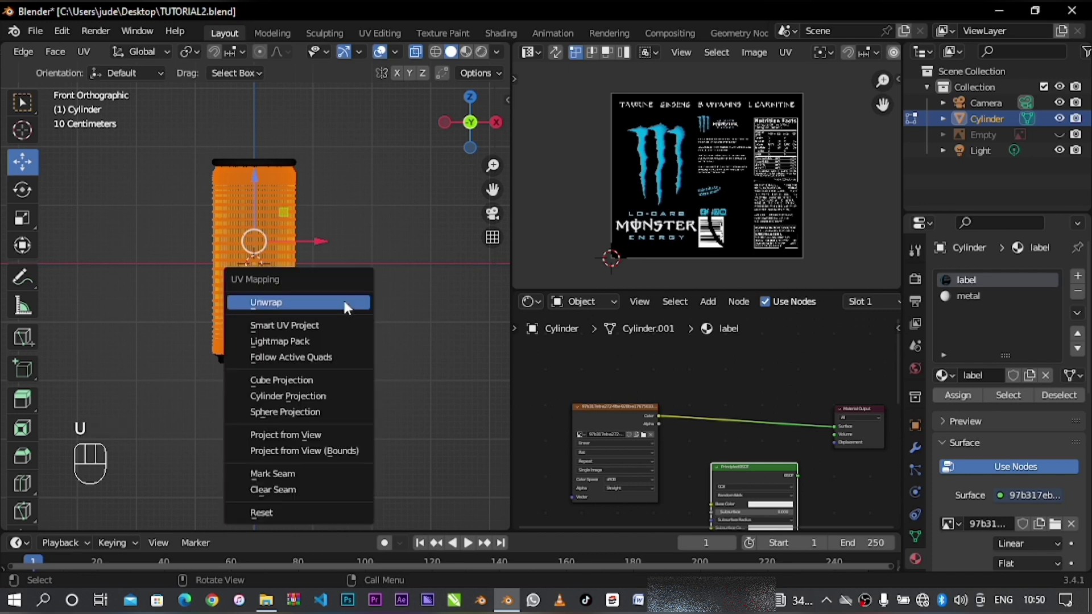
left_click(330, 396)
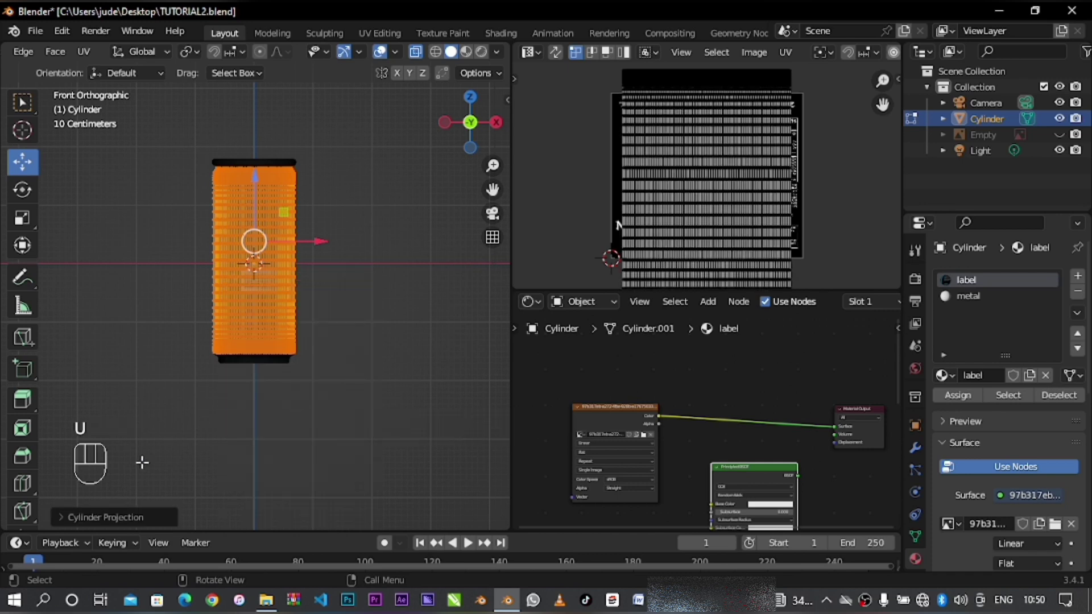
left_click(91, 517)
left_click(206, 425)
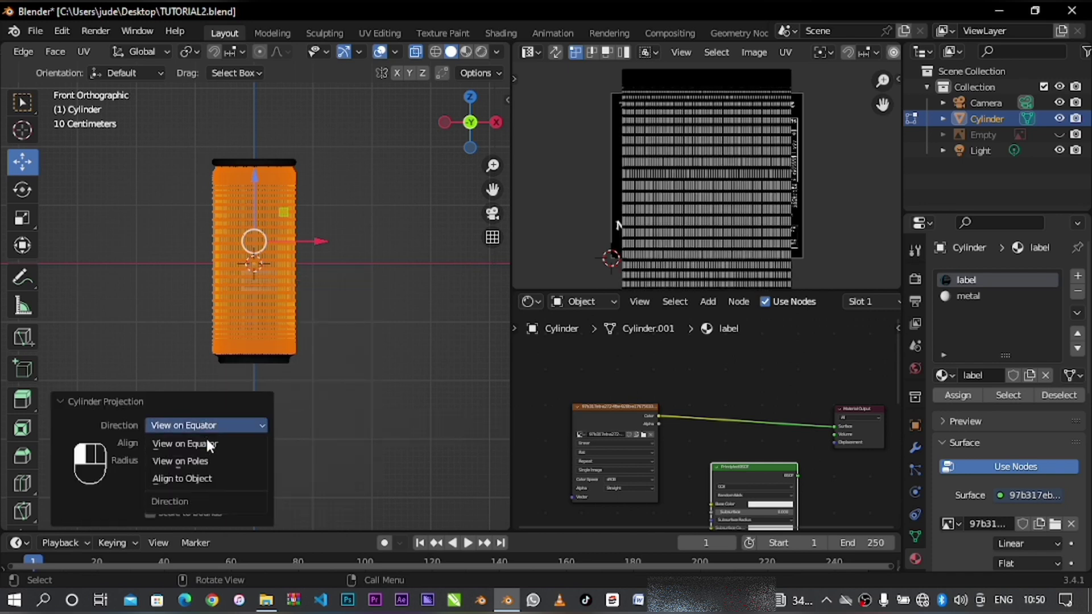
left_click(206, 480)
scroll(317, 292, "up", 1)
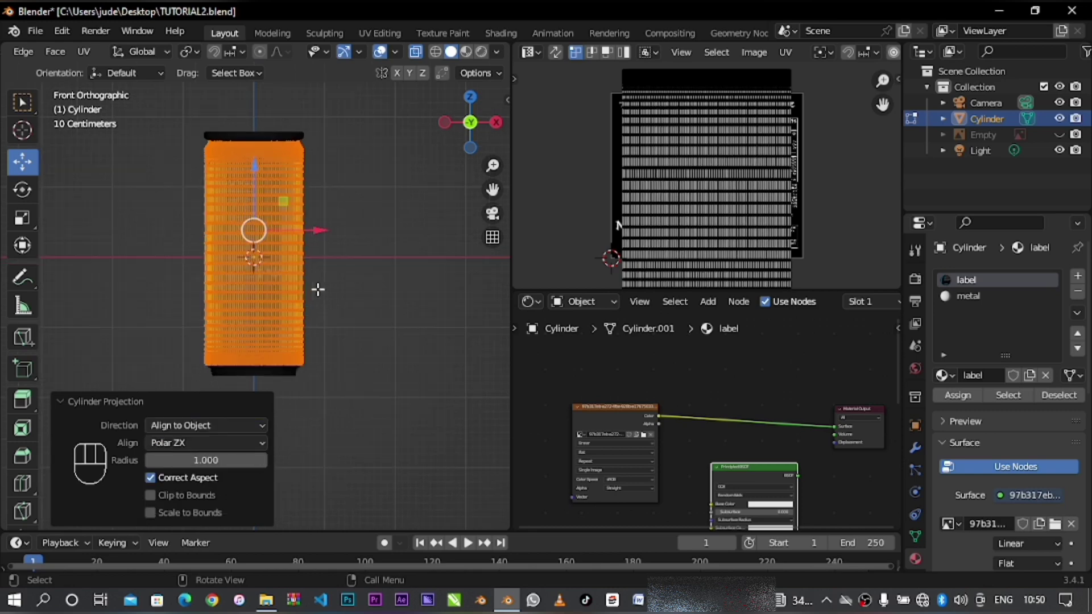
key("KP_3")
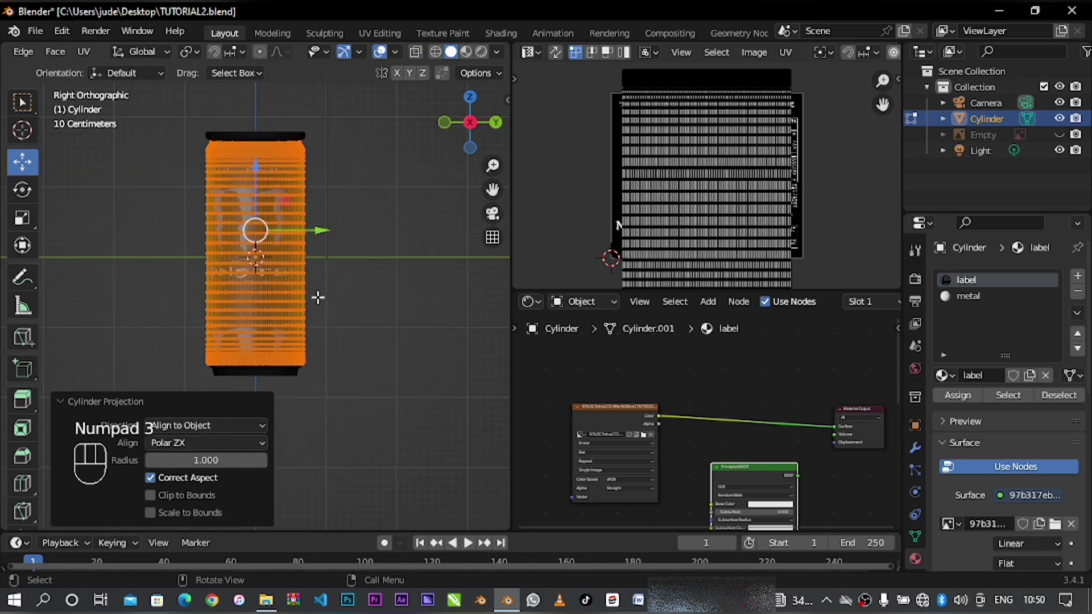
scroll(318, 297, "up", 2)
scroll(370, 344, "down", 3)
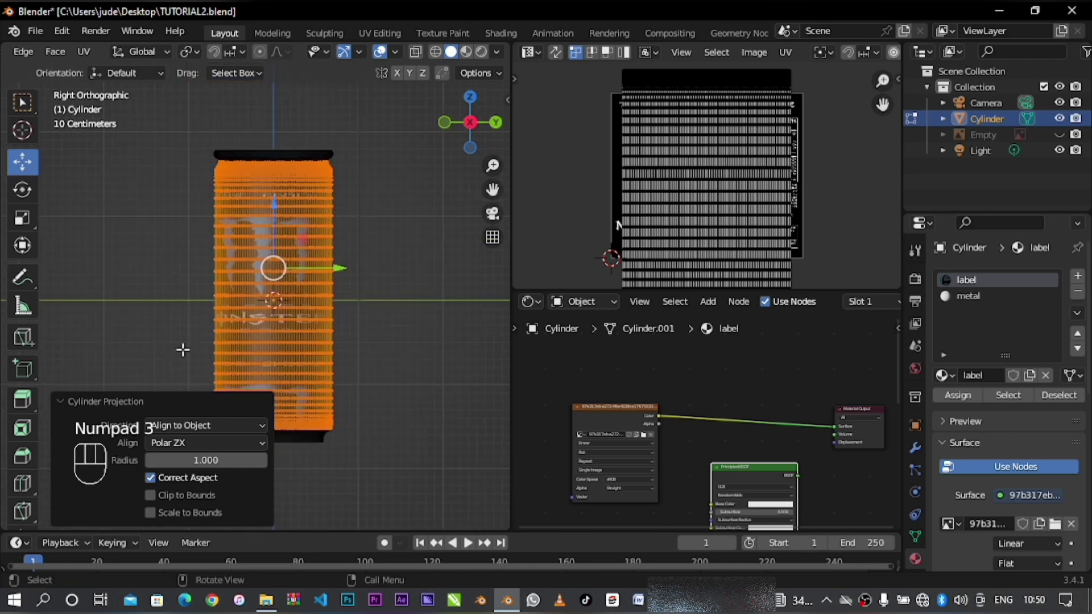
left_click(60, 401)
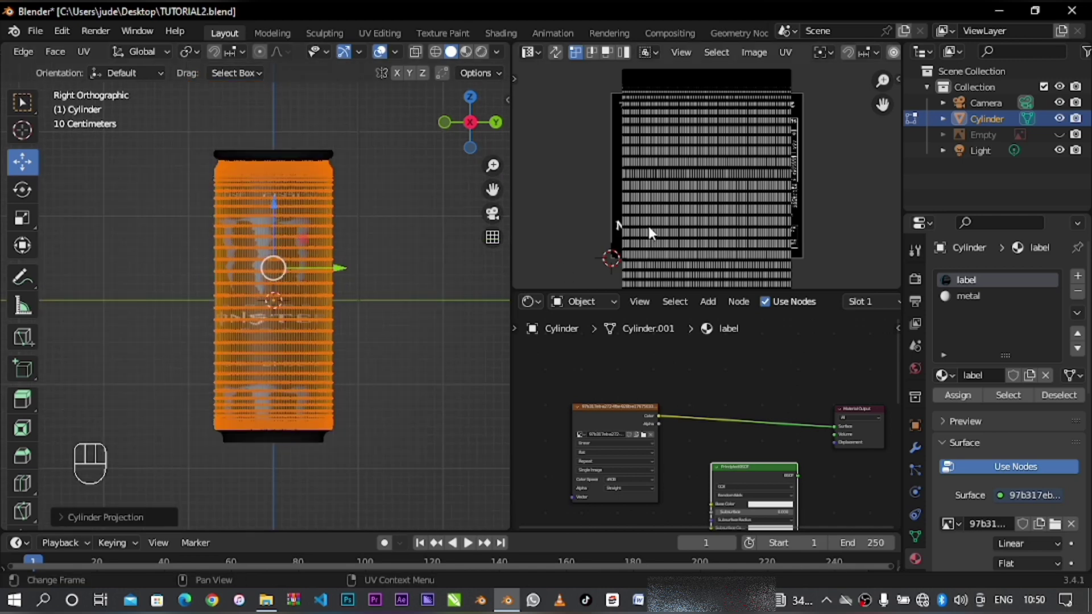
- Scale all the body's UVs down to about half size and move them up to sit within the label image's height
key("a")
key("s")
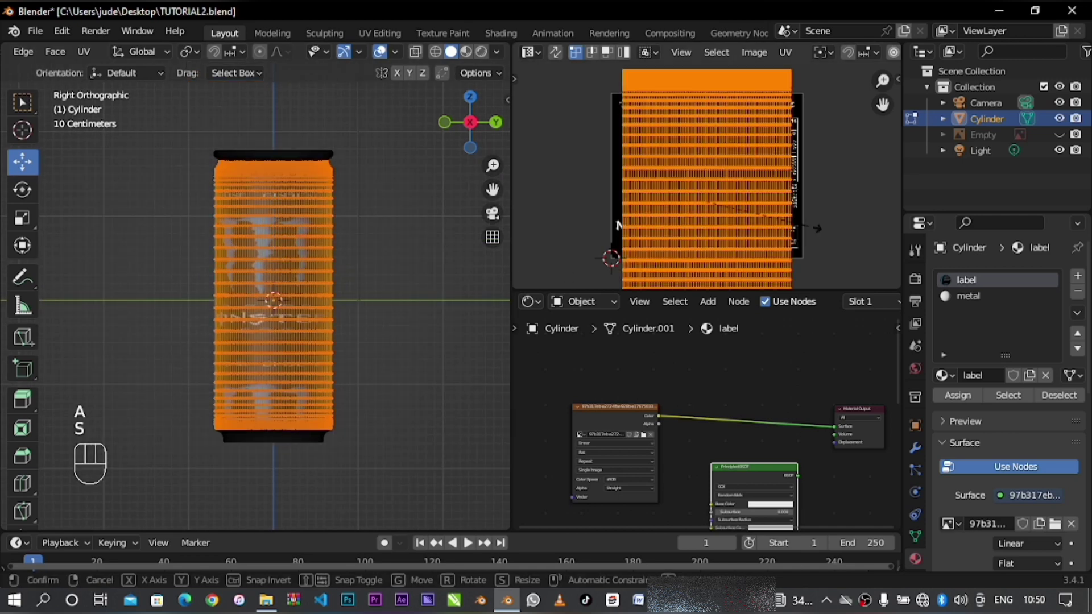
left_click(682, 246)
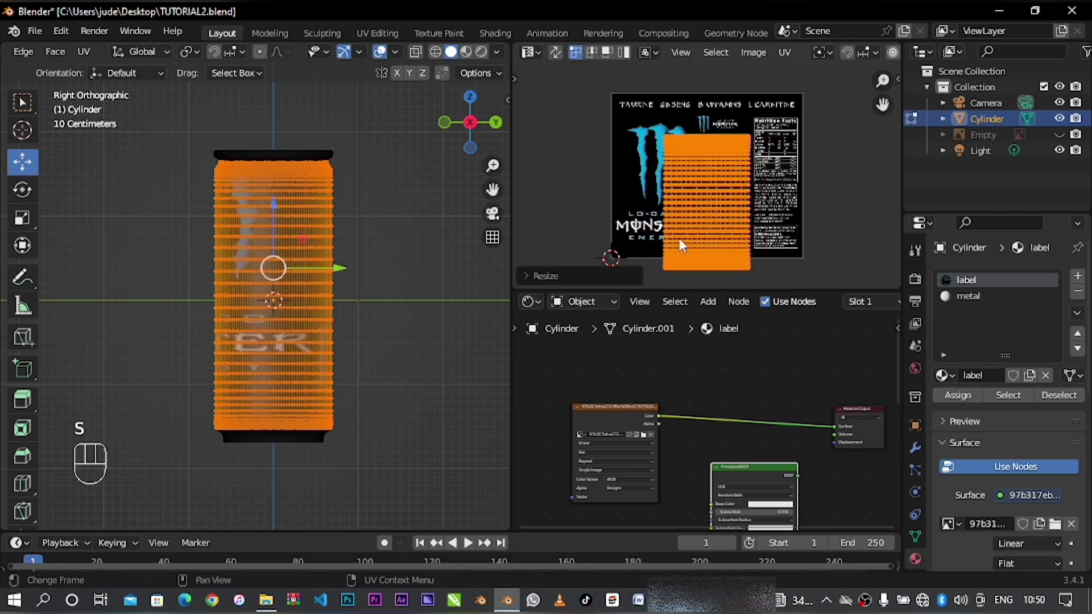
left_click_drag(512, 81, 546, 82)
left_click(533, 140)
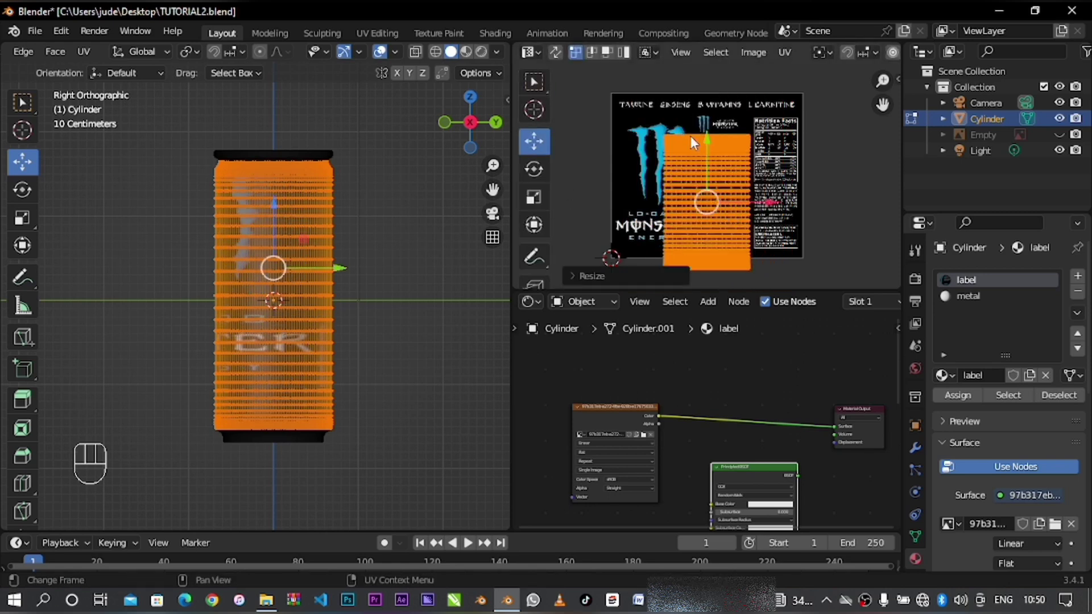
left_click_drag(705, 159, 711, 130)
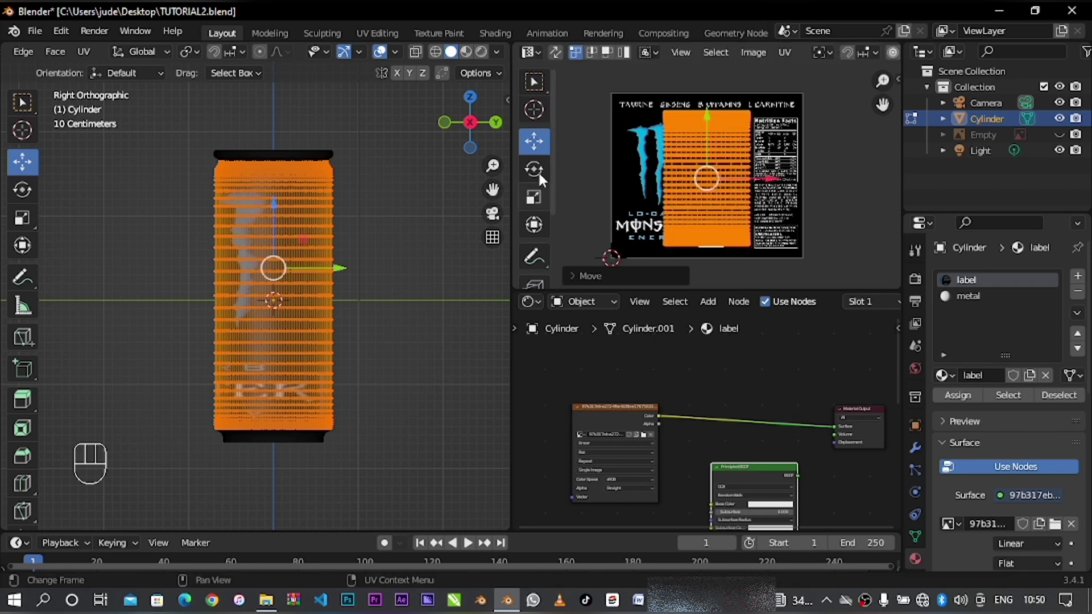
- Enlarge the UVs to the label's height with scale 1.105, and set Scale X to 2.205 to span the image's full width
key("s")
left_click(772, 270)
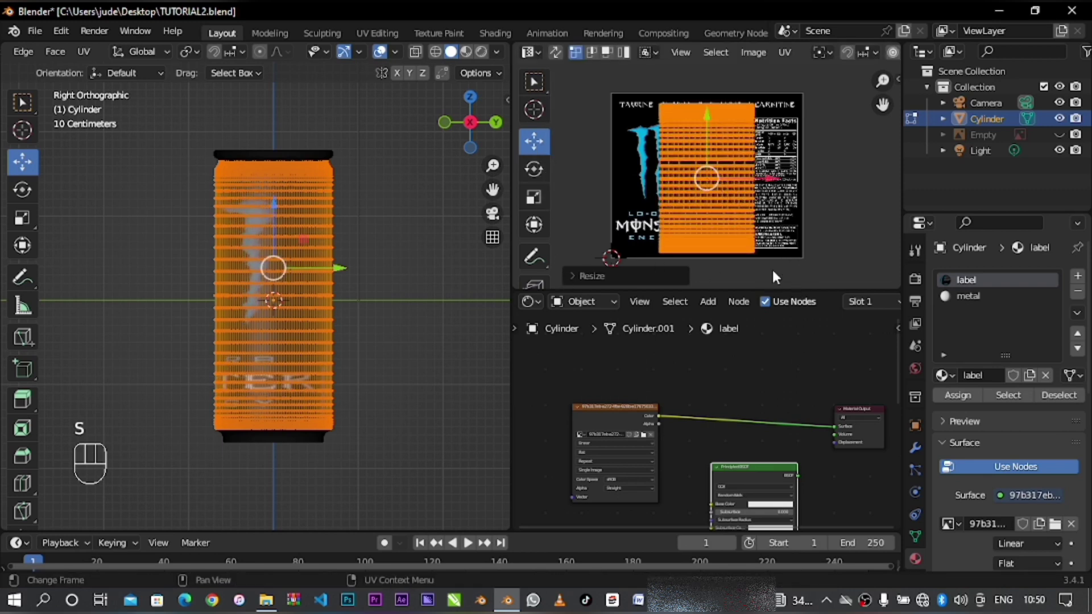
left_click(576, 271)
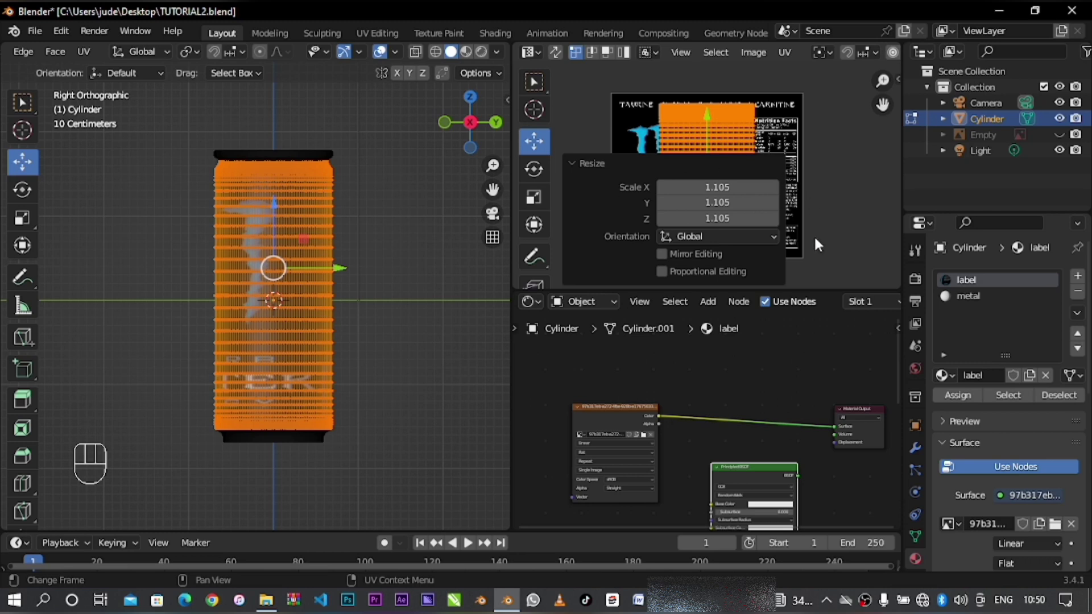
scroll(813, 234, "down", 2)
middle_click_drag(813, 235, 932, 226, "shift")
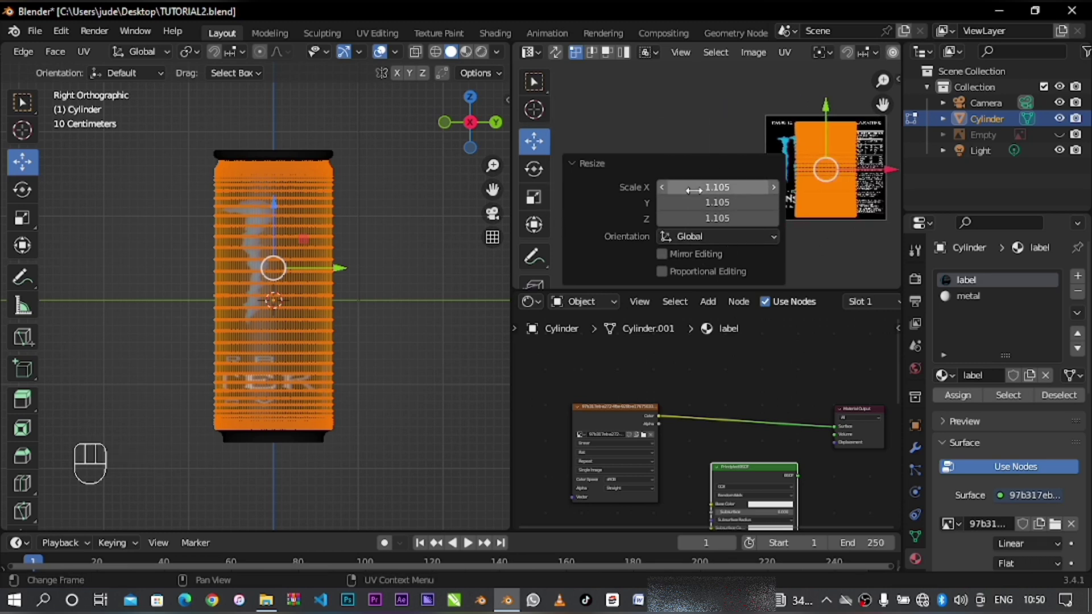
left_click_drag(717, 187, 825, 187)
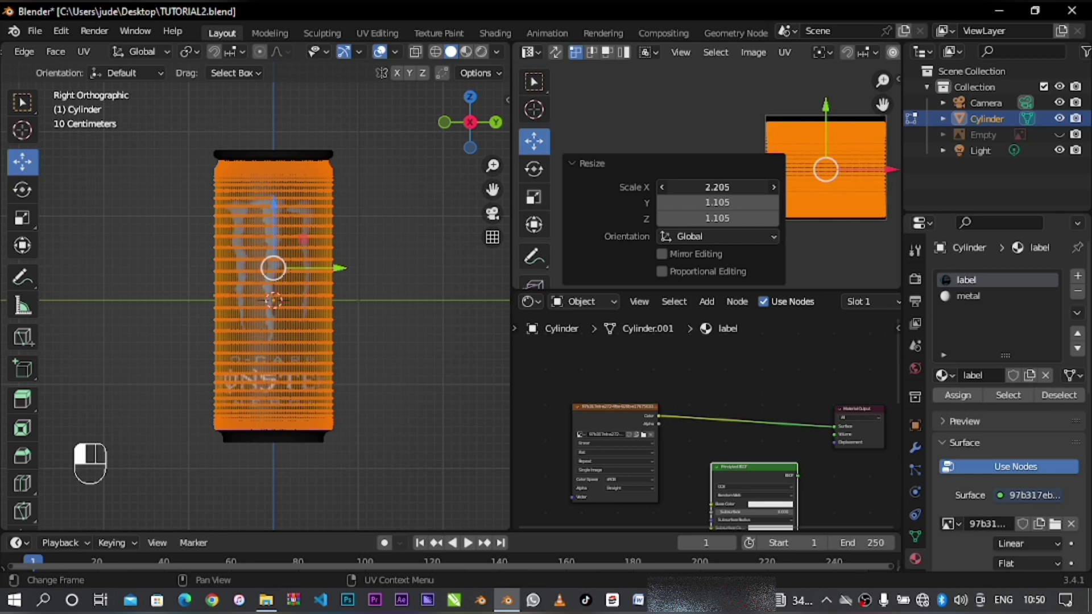
- Move the can body's UVs slightly up to the top edge of the label image and check the result in Object Mode
left_click(581, 164)
key("Tab")
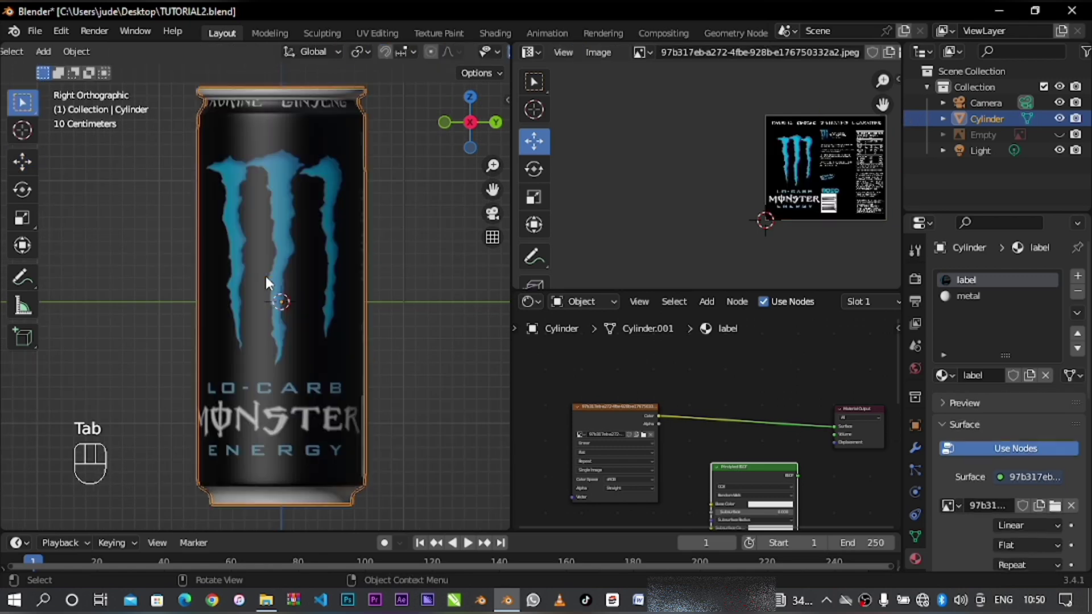
key("Tab")
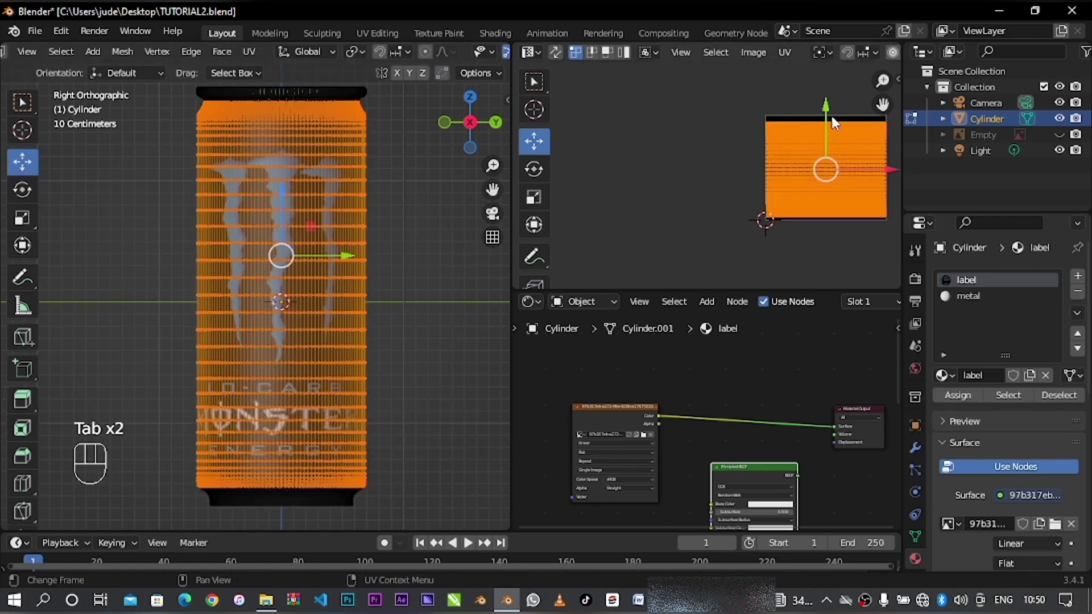
left_click_drag(824, 122, 825, 115)
key("Tab")
key("Tab")
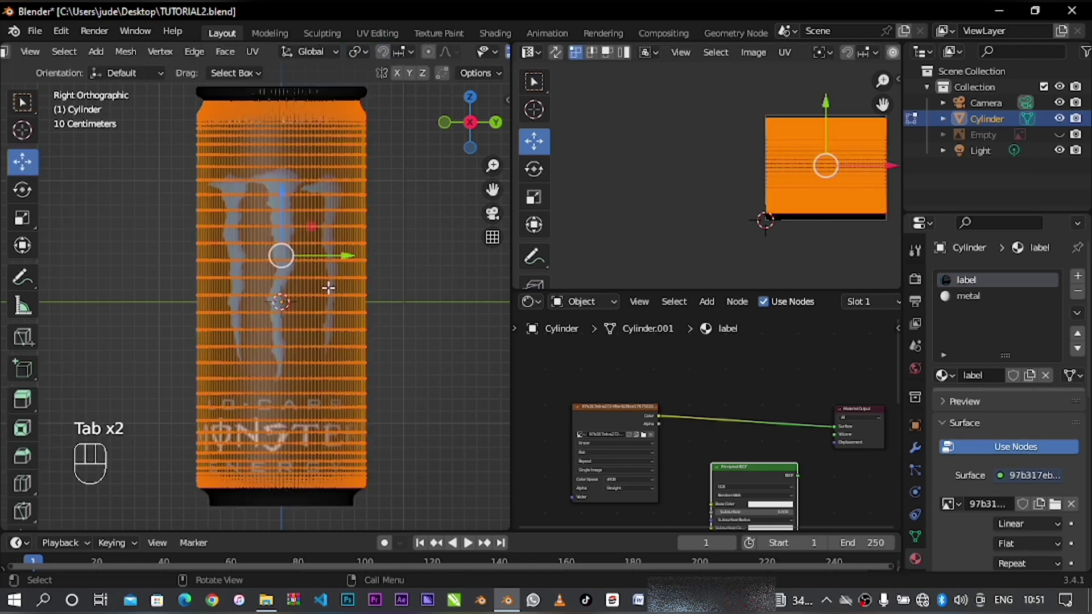
key("Tab")
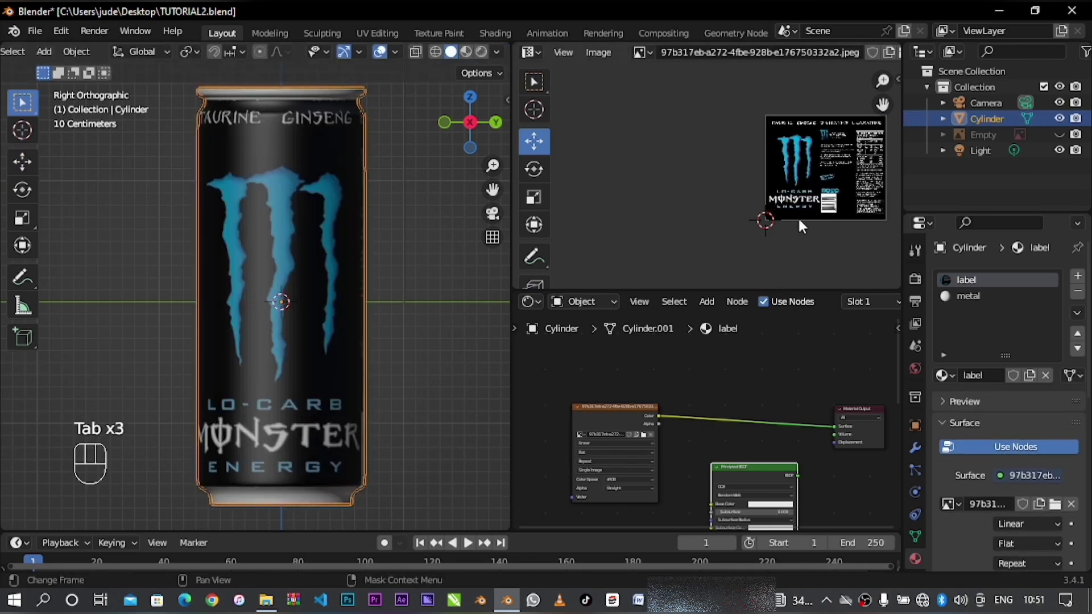
- Nudge the body's UVs slightly left along X to fine-tune the Monster logo's horizontal position on the can
key("Tab")
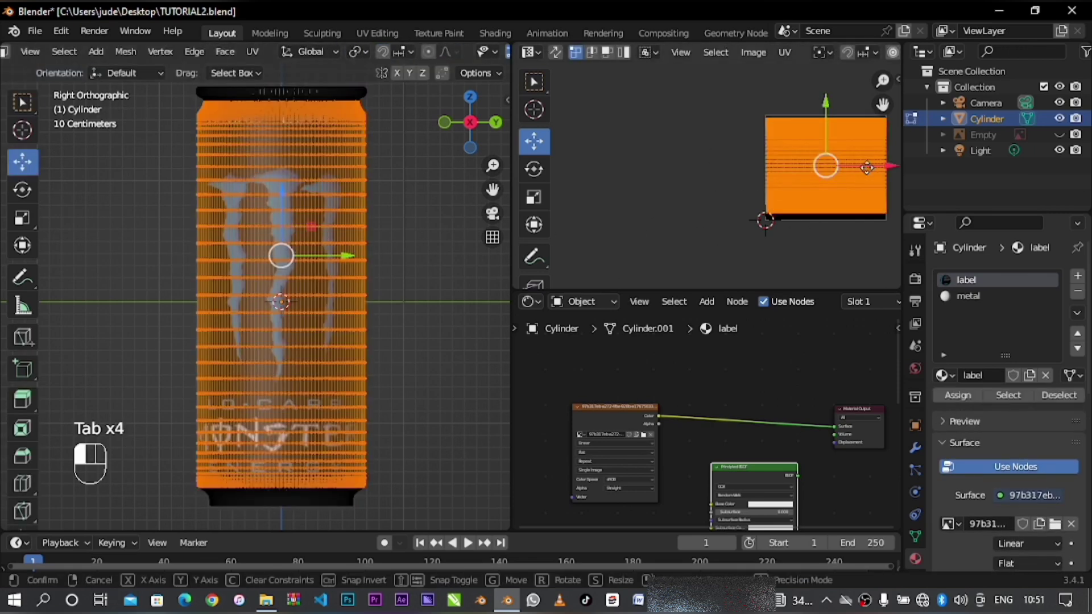
left_click_drag(873, 170, 870, 167)
key("Tab")
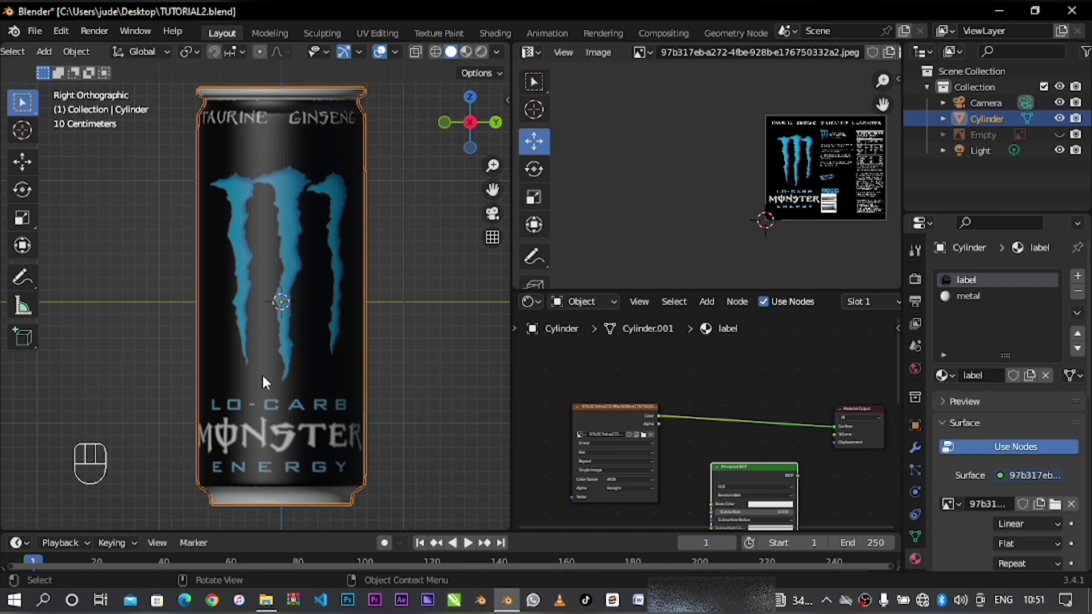
key("Tab")
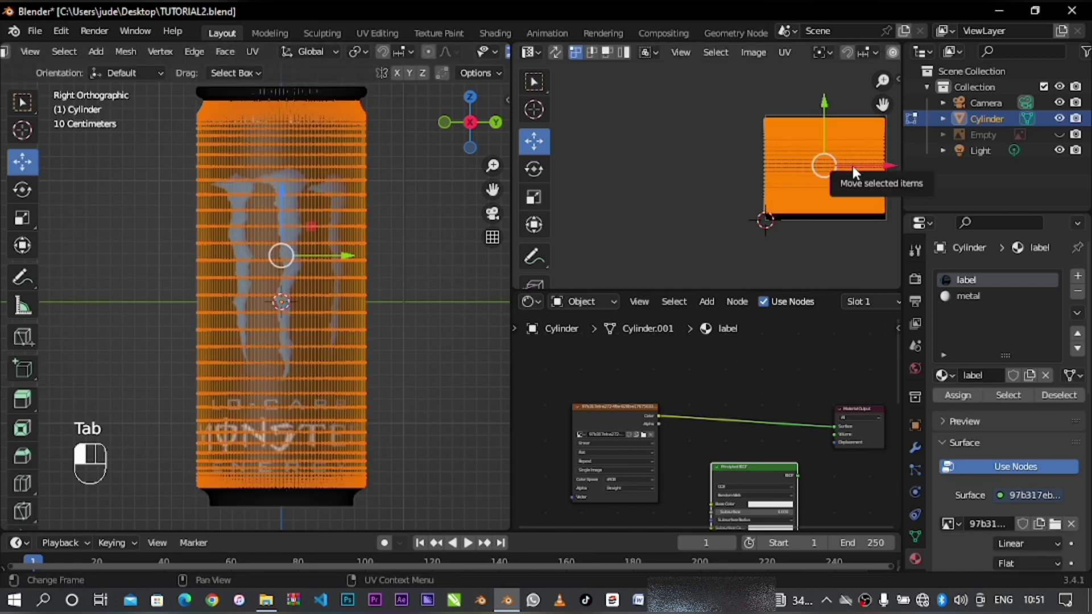
left_click_drag(854, 167, 850, 168)
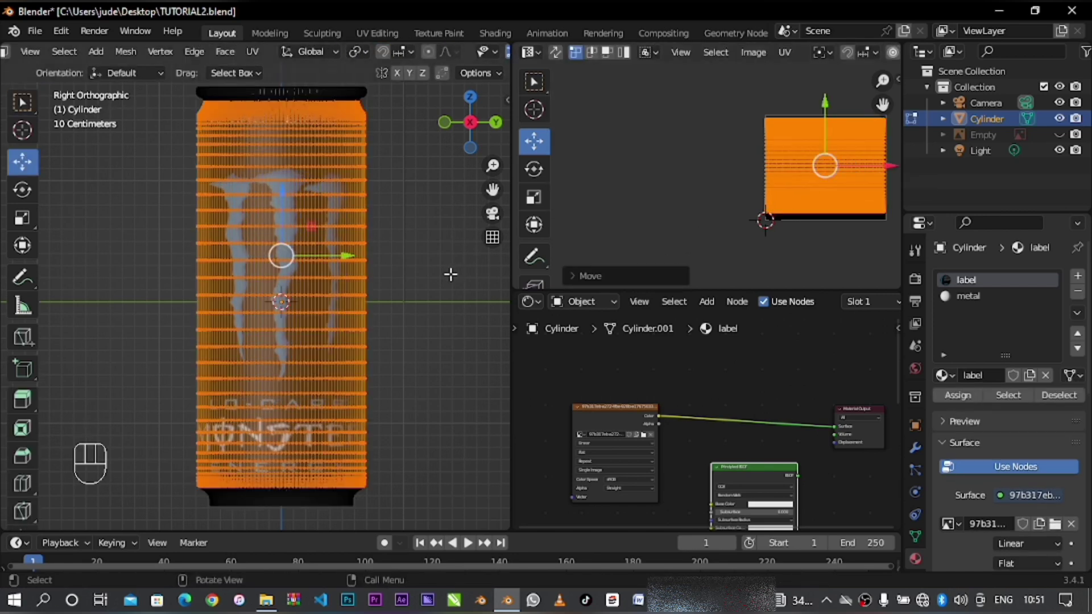
key("Tab")
key("Tab")
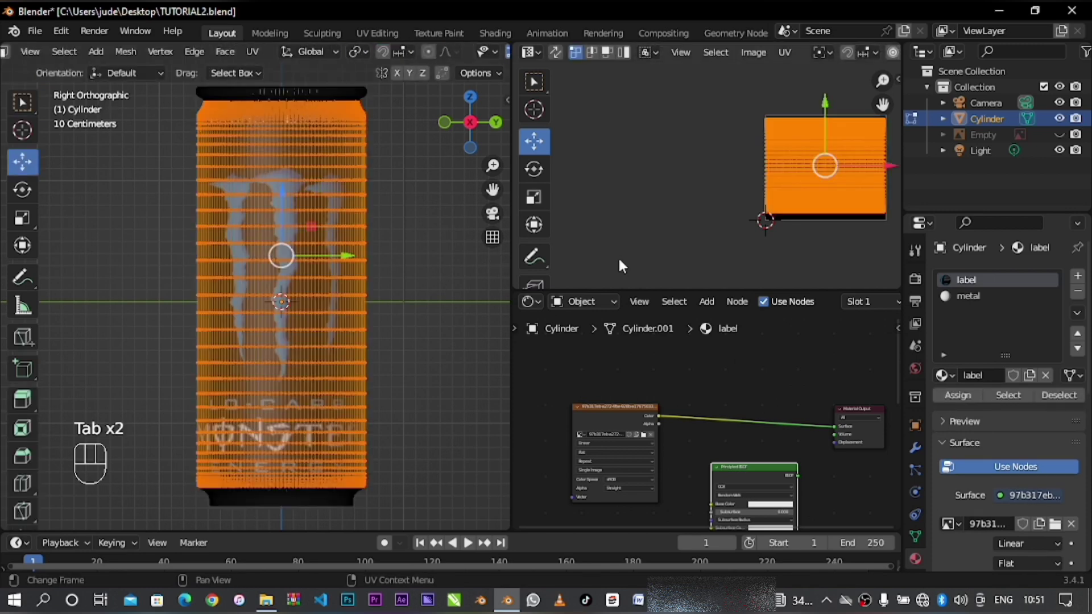
left_click_drag(854, 165, 856, 169)
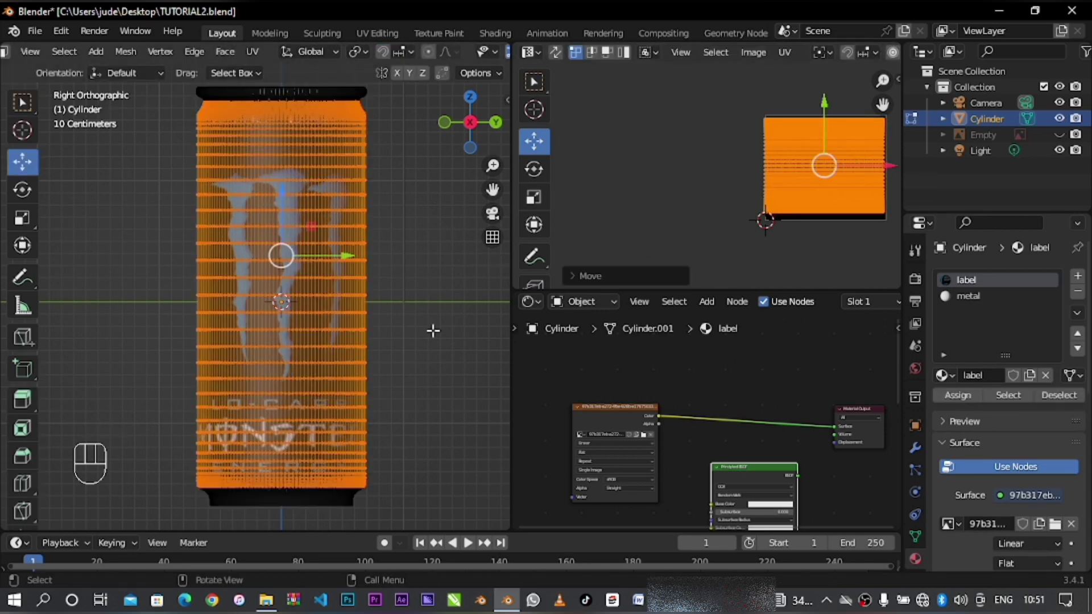
key("Tab")
- Insert the Principled BSDF between the label image and the Material Output, and view the can in Material Preview shading
middle_click_drag(424, 325, 268, 368)
key("KP_1")
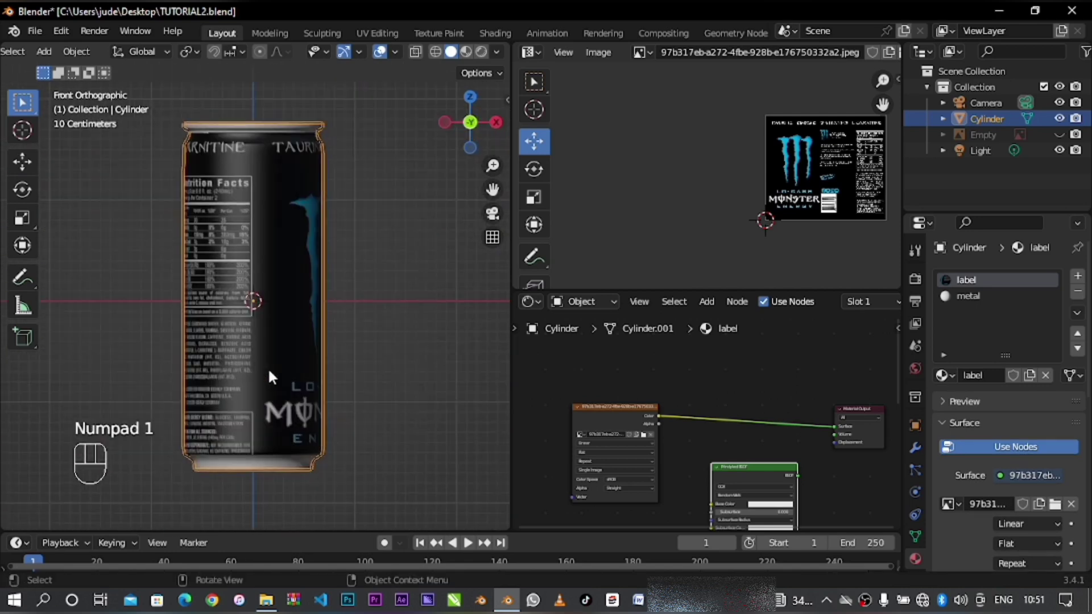
key("KP_3")
left_click_drag(741, 473, 738, 400)
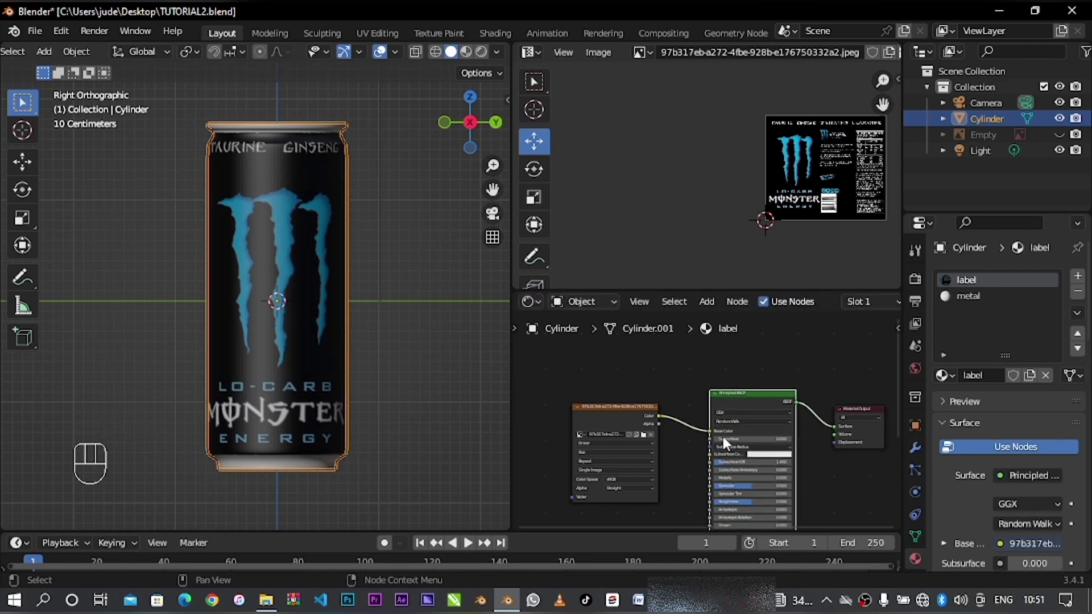
left_click(465, 51)
- Add a Texture Coordinate node and a Mapping node below the image texture in the label material
mouse_move(673, 481)
middle_mouse_down("shift")
mouse_move(677, 329)
mouse_move(604, 441)
mouse_move(641, 459)
middle_mouse_up("shift")
scroll(640, 459, "up", 1)
key("shift+a")
type("coo")
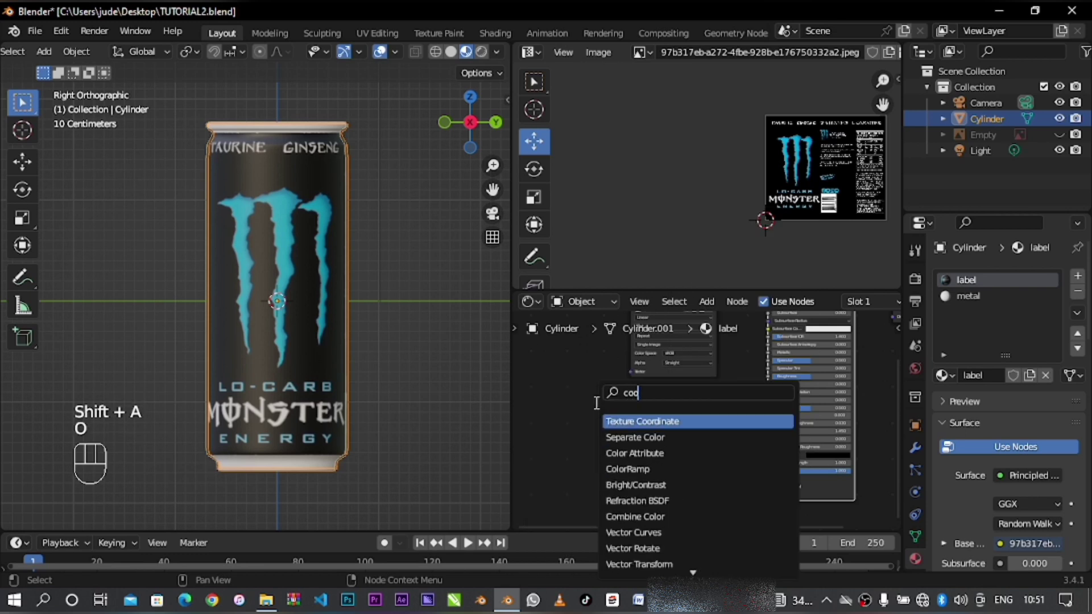
key("Return")
left_click(560, 424)
key("shift+a")
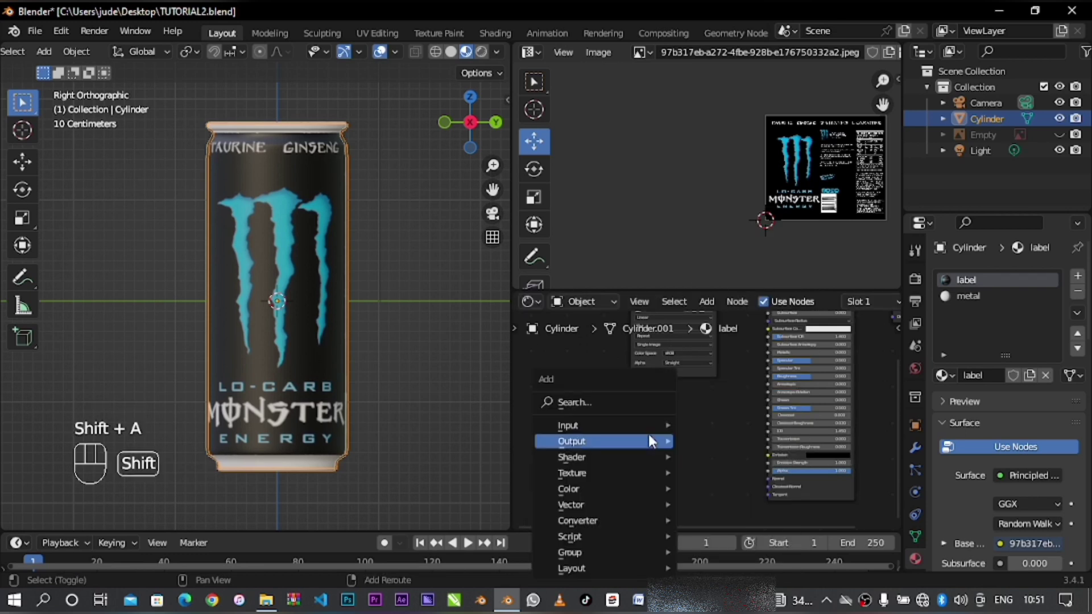
left_click(632, 403)
type("mapp")
key("Return")
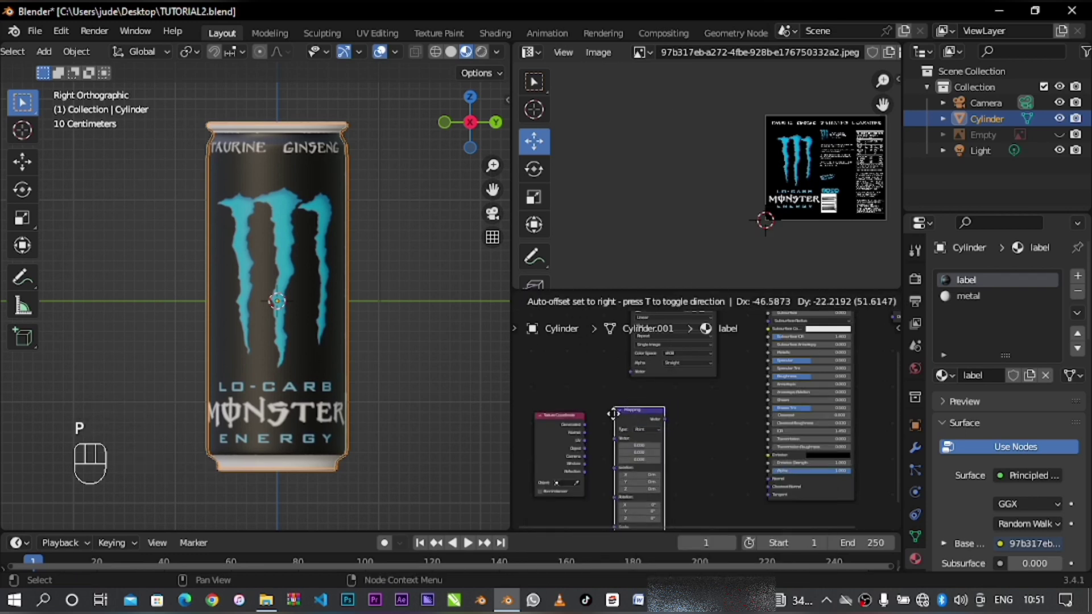
left_click(623, 405)
- Add a Noise Texture node and a Bump node beside the Mapping node
key("shift+a")
left_click(690, 402)
type("noise")
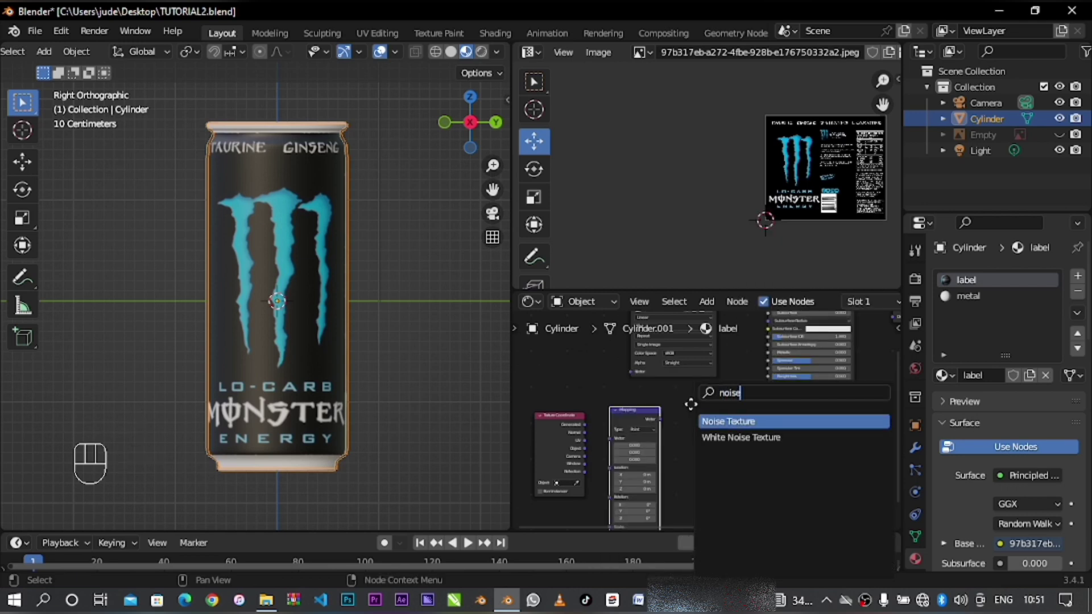
key("Return")
left_click(675, 415)
key("shift+a")
type("bump")
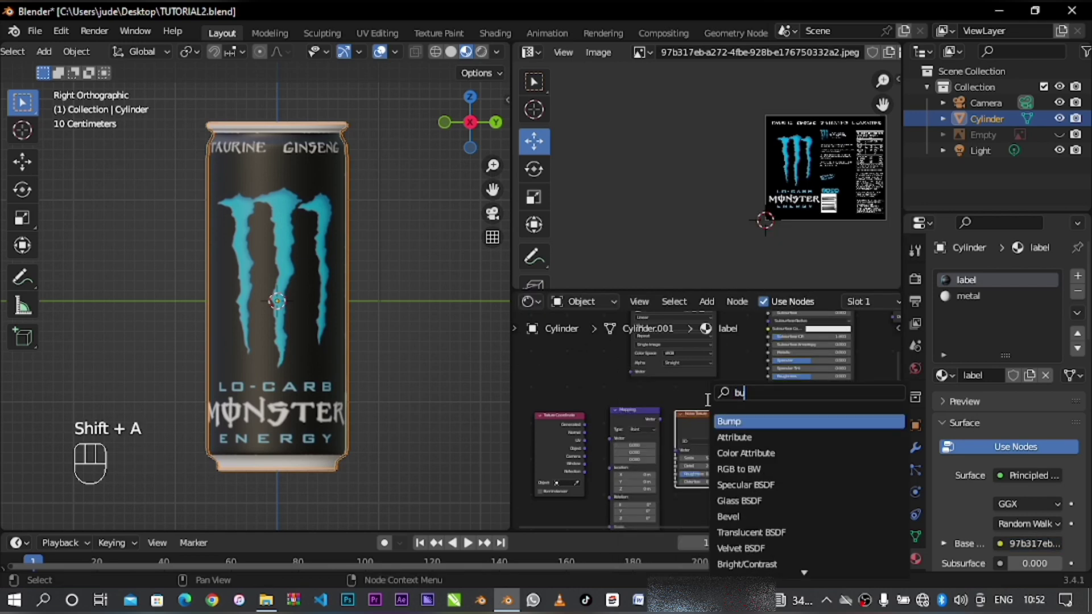
key("Return")
left_click(737, 421)
- Move the new nodes aside and link UV through Mapping and Noise Texture Fac to Bump Height, with Bump Normal into the Principled BSDF's Normal
left_click_drag(524, 388, 774, 454)
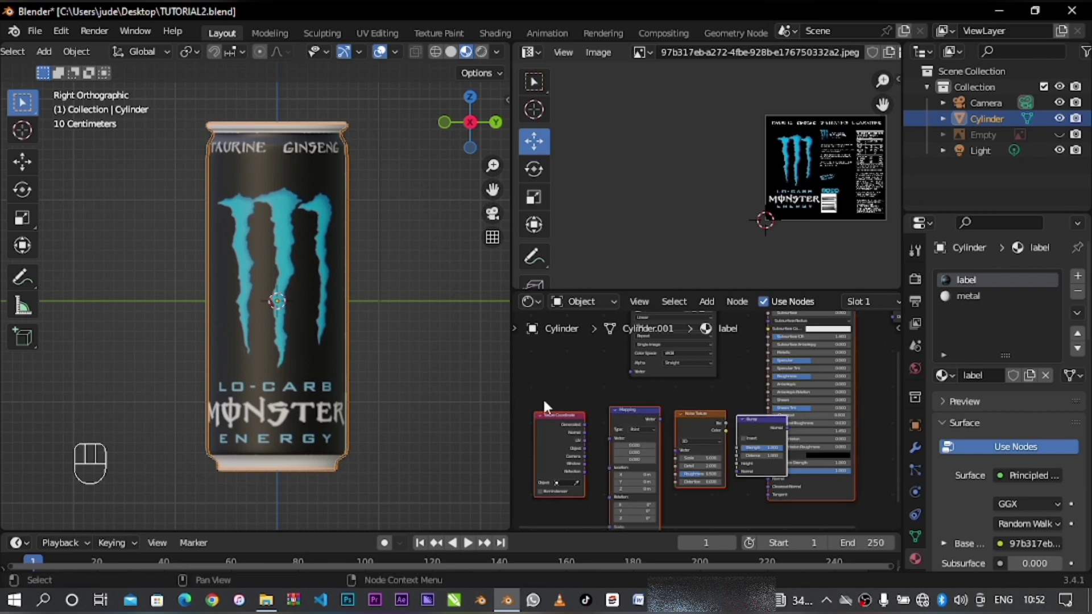
left_click_drag(576, 392, 748, 454)
left_click_drag(740, 418, 640, 426)
scroll(640, 426, "up", 4)
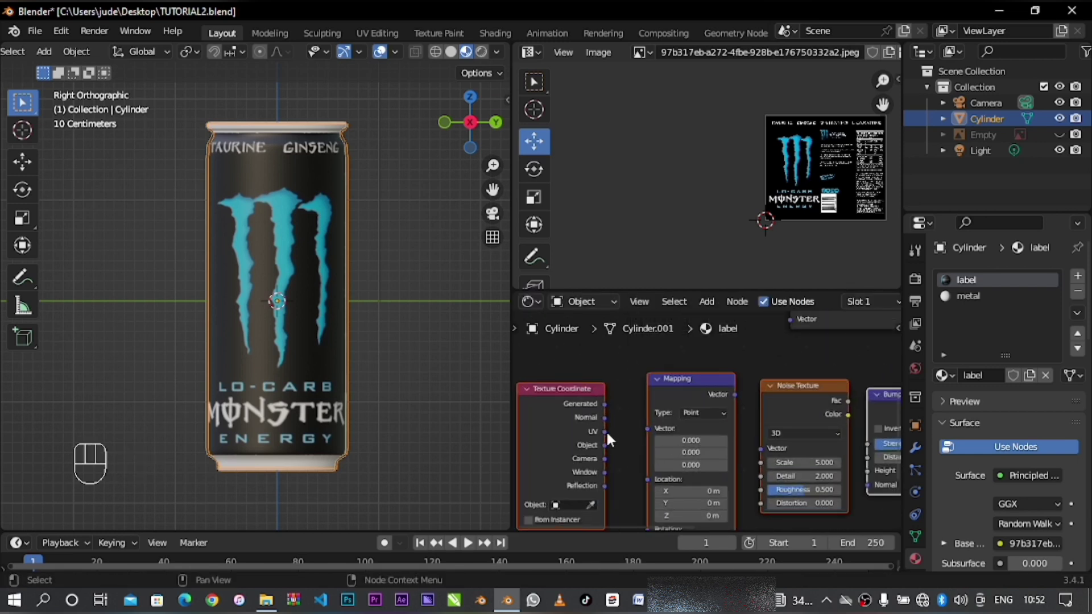
middle_click_drag(864, 510, 690, 458, "shift")
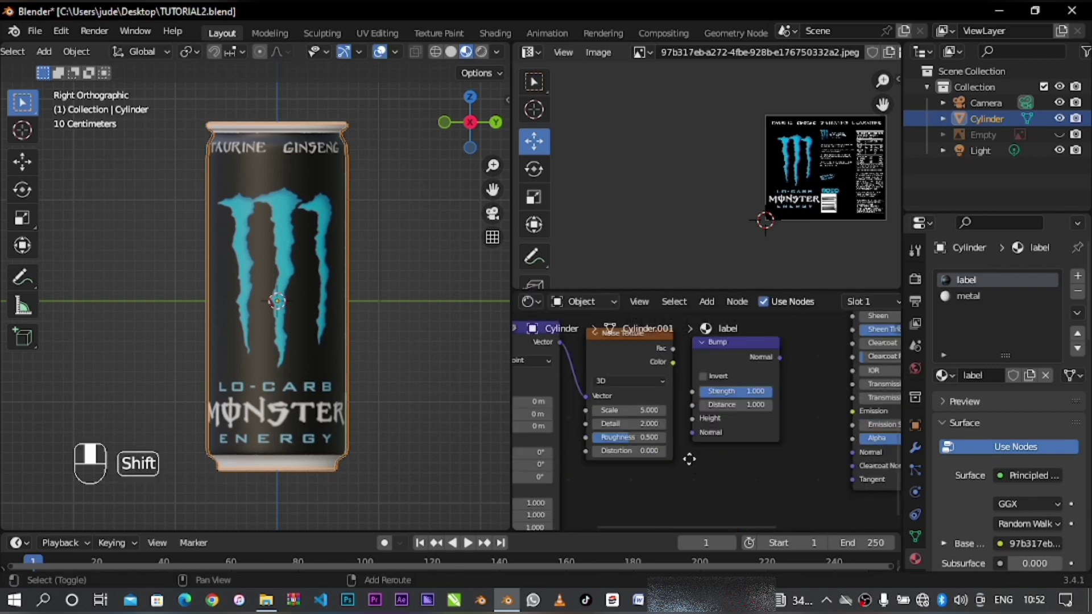
left_click_drag(672, 348, 693, 416)
middle_click_drag(782, 378, 689, 385, "shift")
left_click_drag(686, 357, 760, 459)
- Set the Bump node's Strength to 0.043
left_click(666, 398)
type("0.043")
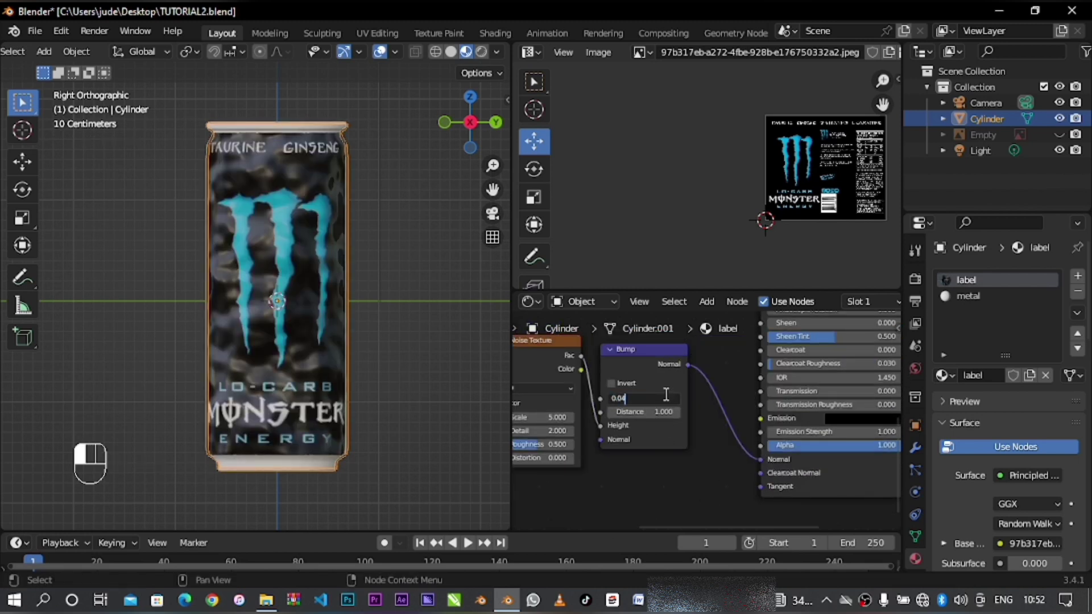
key("Return")
- Set the Noise Texture's Scale to 700 and lower the Mapping node's X scale to stretch the noise into brushed streaks
middle_click_drag(639, 417, 834, 419, "shift")
left_click(739, 418)
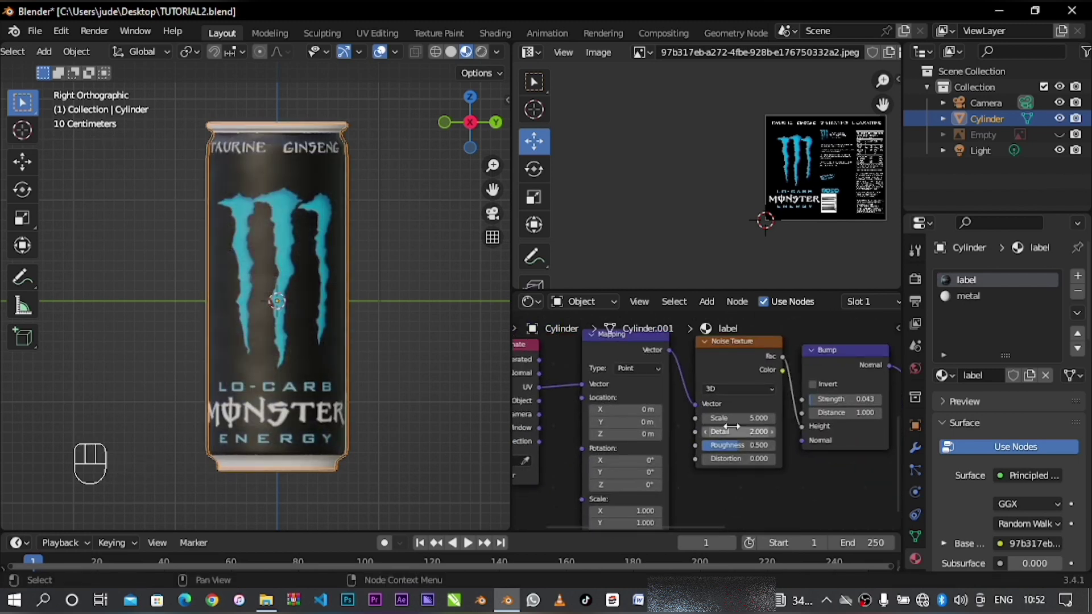
type("700")
key("Return")
middle_click_drag(721, 493, 819, 456, "shift")
left_click_drag(739, 474, 736, 476)
- Set the label material's Metallic to 0.945 and Roughness to 0.236
middle_click_drag(862, 462, 707, 510, "shift")
middle_click_drag(740, 461, 738, 415, "shift")
left_click_drag(677, 408, 795, 409)
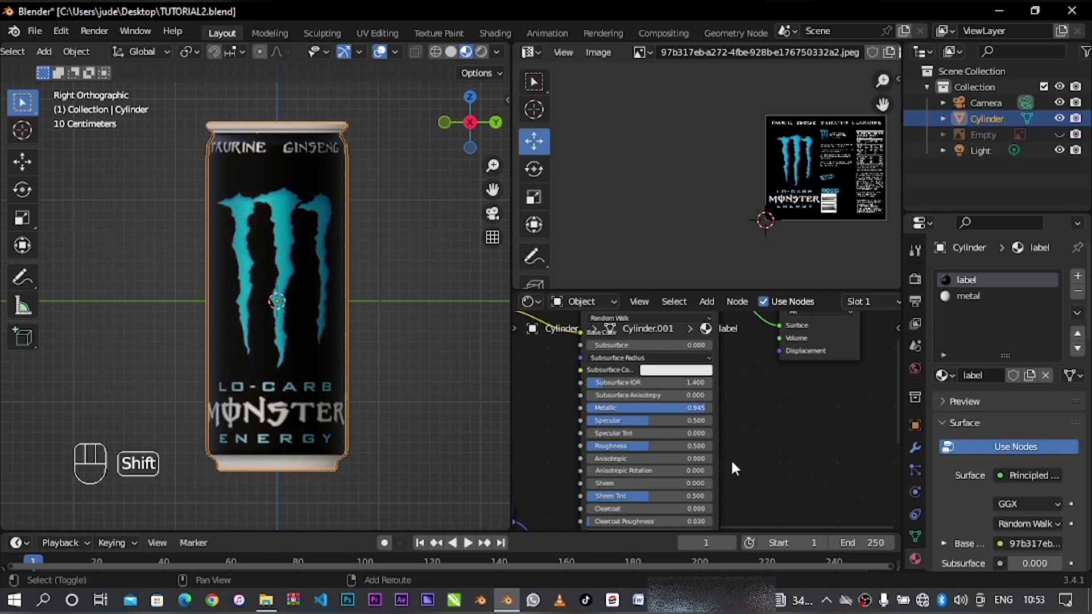
middle_click_drag(731, 459, 745, 391, "shift")
left_click_drag(683, 380, 650, 379)
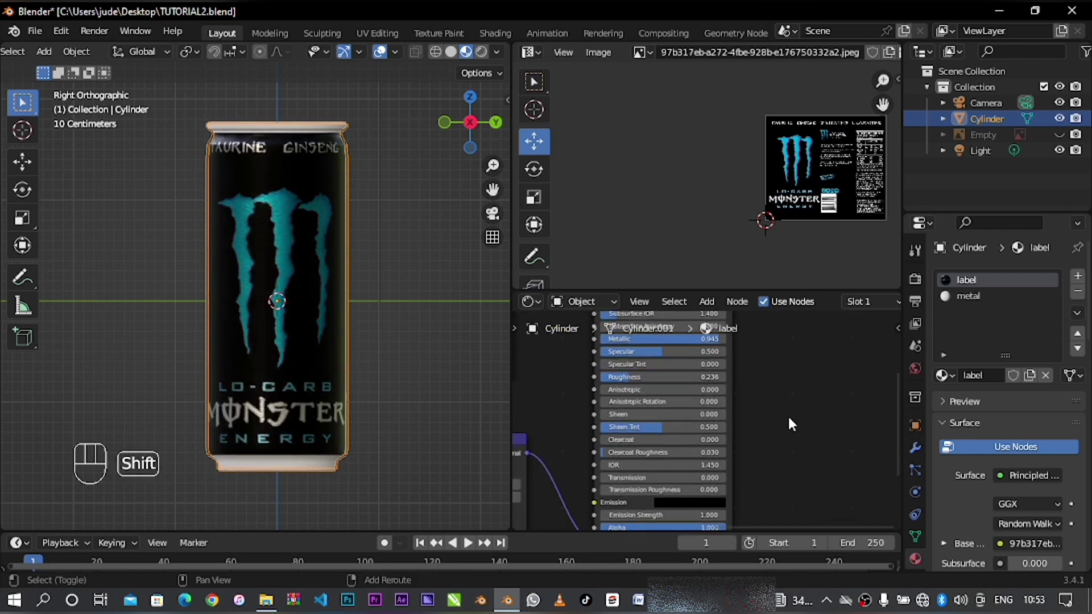
- Raise the label material's Clearcoat to 1.000
middle_click_drag(787, 415, 781, 339, "shift")
left_click_drag(637, 364, 721, 364)
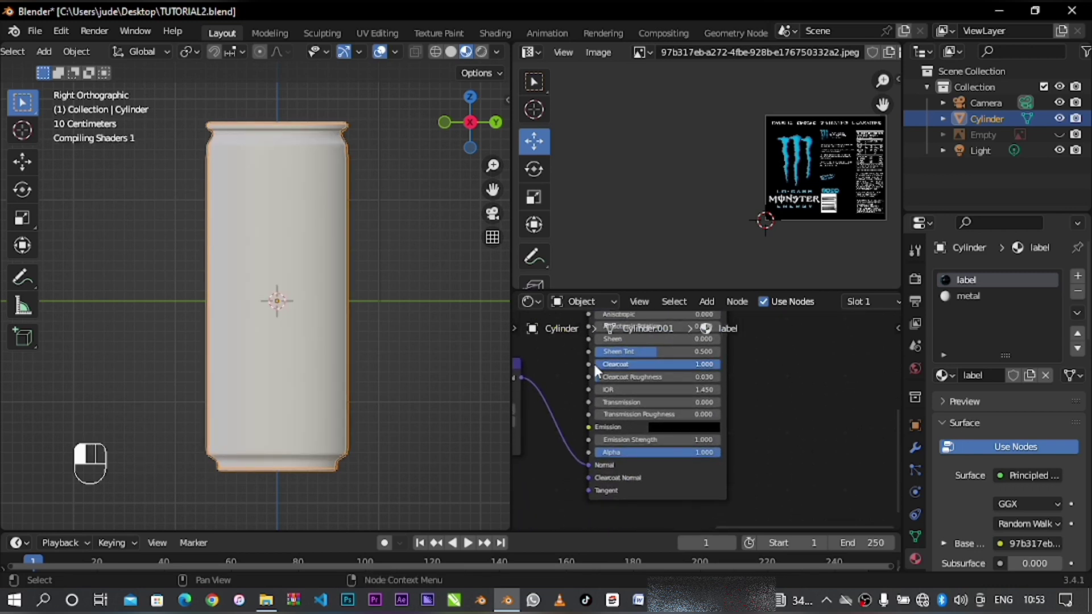
left_click_drag(594, 365, 734, 392)
mouse_move(763, 432)
middle_mouse_down("shift")
mouse_move(772, 388)
mouse_move(777, 425)
middle_mouse_up("shift")
scroll(773, 390, "down", 1)
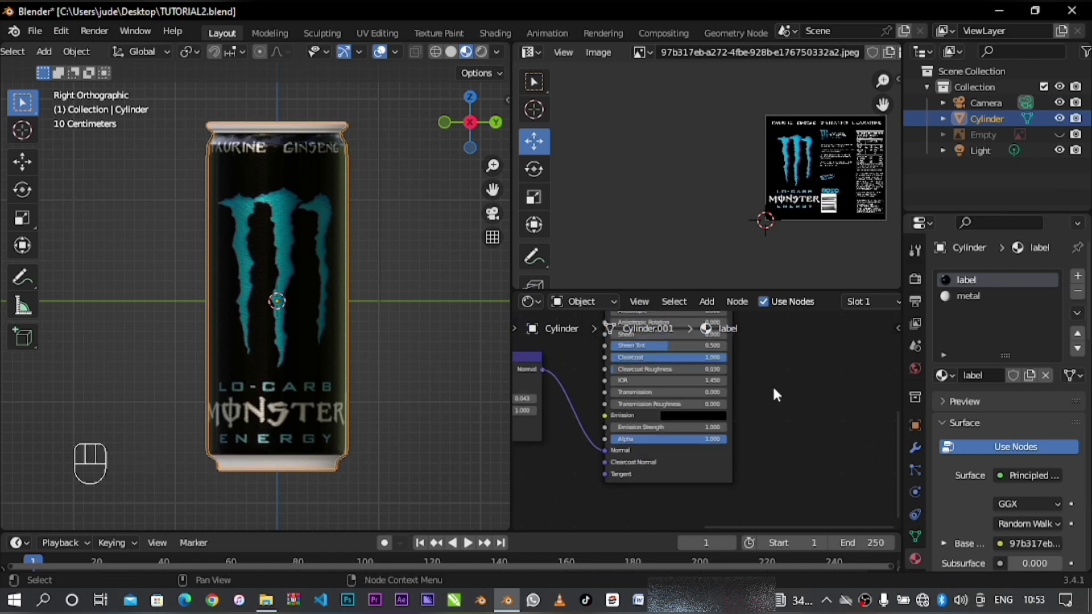
- Apply Shade Smooth to the can and zoom in on the brushed texture of its label
middle_click_drag(375, 341, 330, 357)
key("KP_1")
key("KP_3")
right_click(288, 274)
left_click(295, 265)
scroll(294, 265, "up", 8)
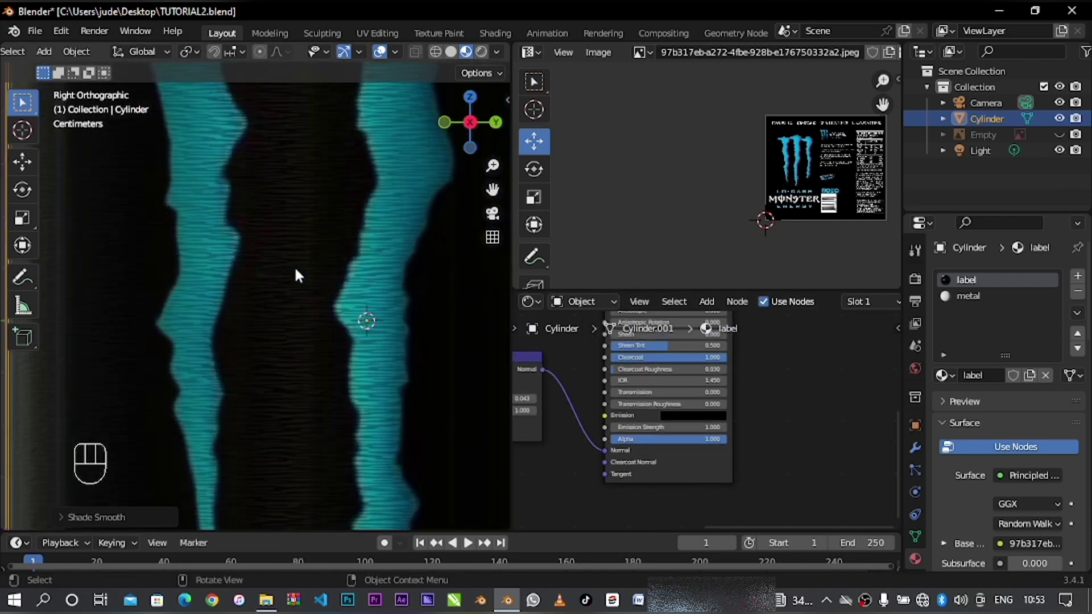
- Invert the can's face selection in Edit Mode to select the rim and base, and make the metal material active
scroll(294, 267, "down", 10)
middle_click_drag(373, 315, 348, 334, "shift")
left_click(341, 341)
left_click(262, 406)
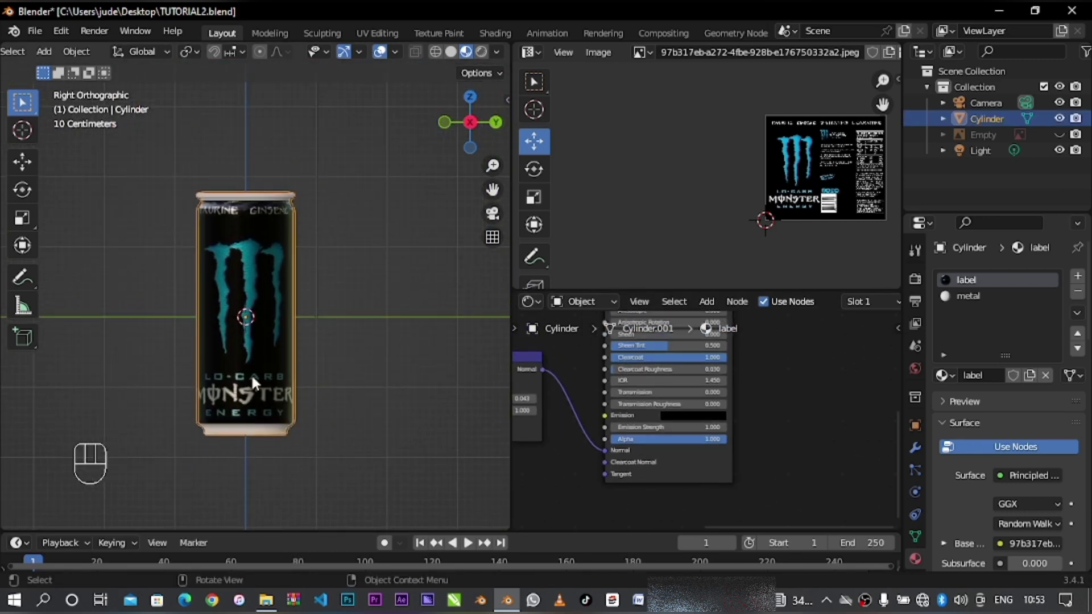
key("Tab")
key("ctrl+i")
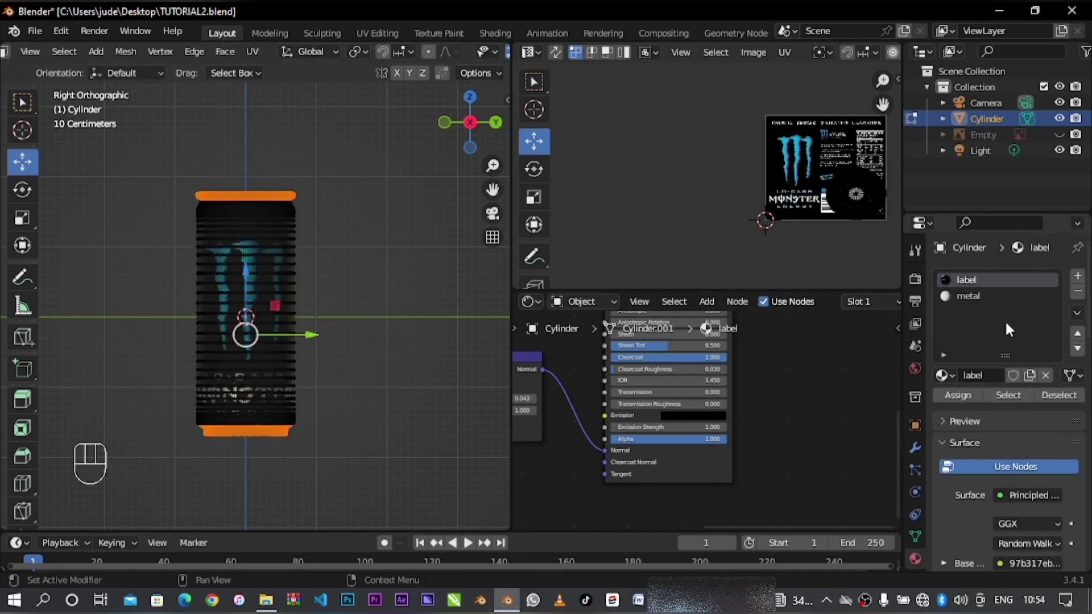
left_click(991, 293)
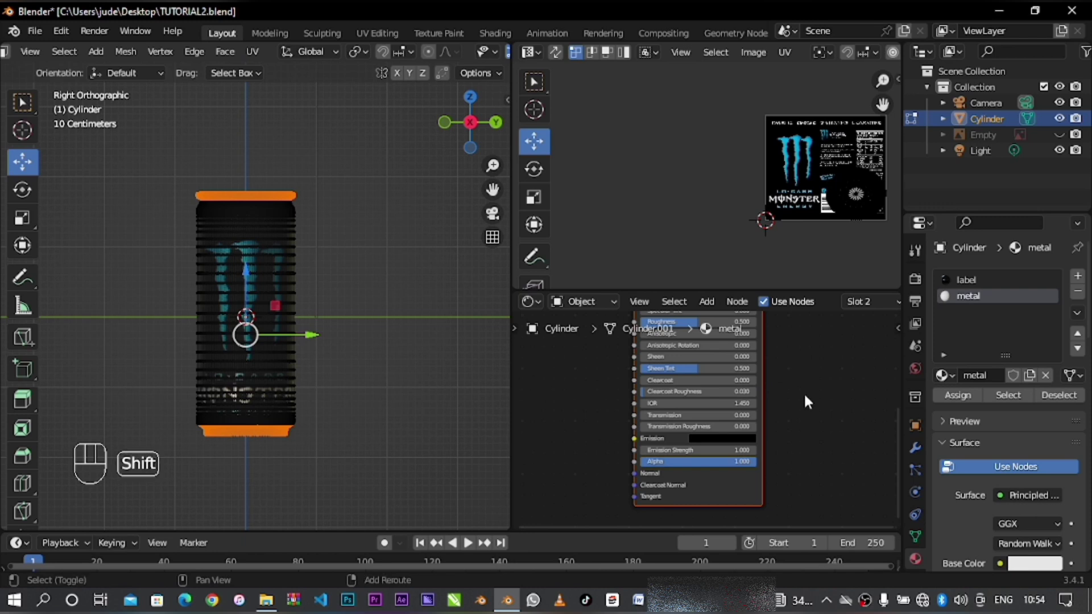
- Set the metal material's Metallic to 1.000 and Roughness to 0.214, and inspect the can's top rim in Object Mode
scroll(767, 387, "up", 5, "shift")
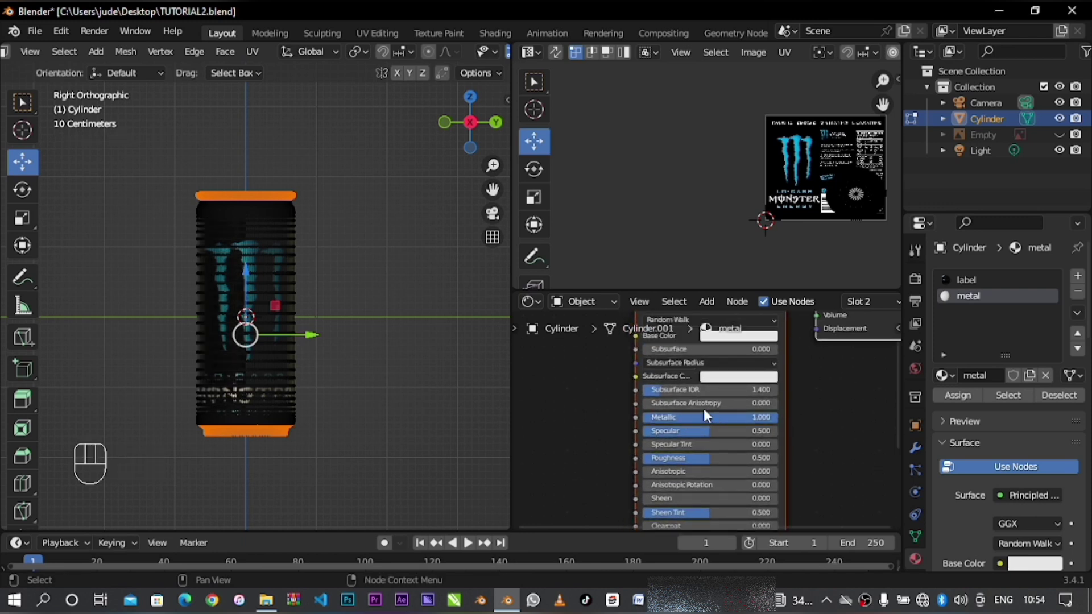
left_click(705, 458)
left_click_drag(705, 457, 682, 458)
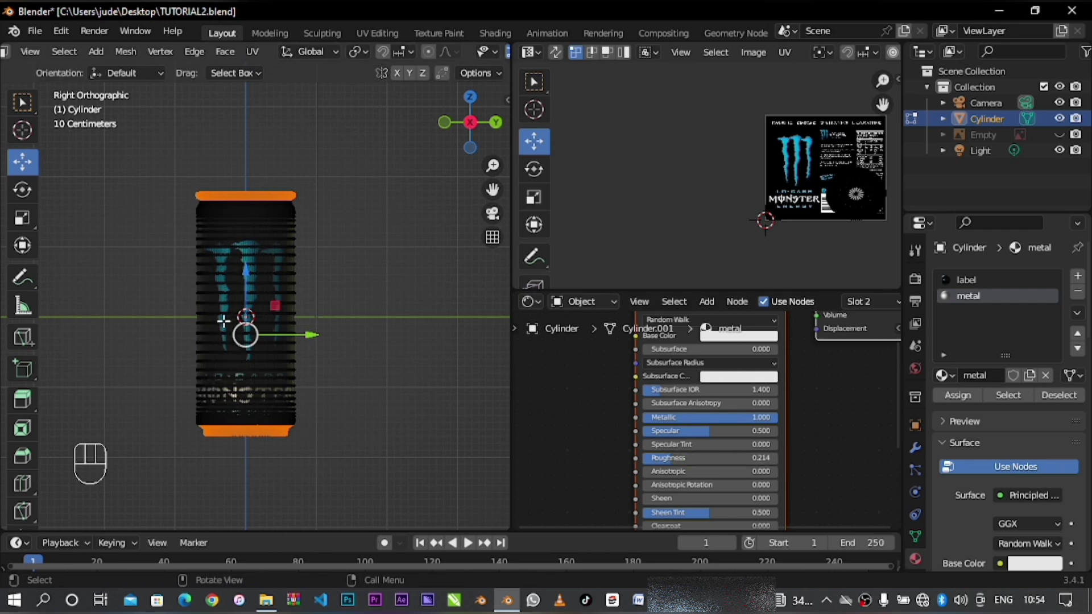
key("Tab")
scroll(294, 286, "up", 4)
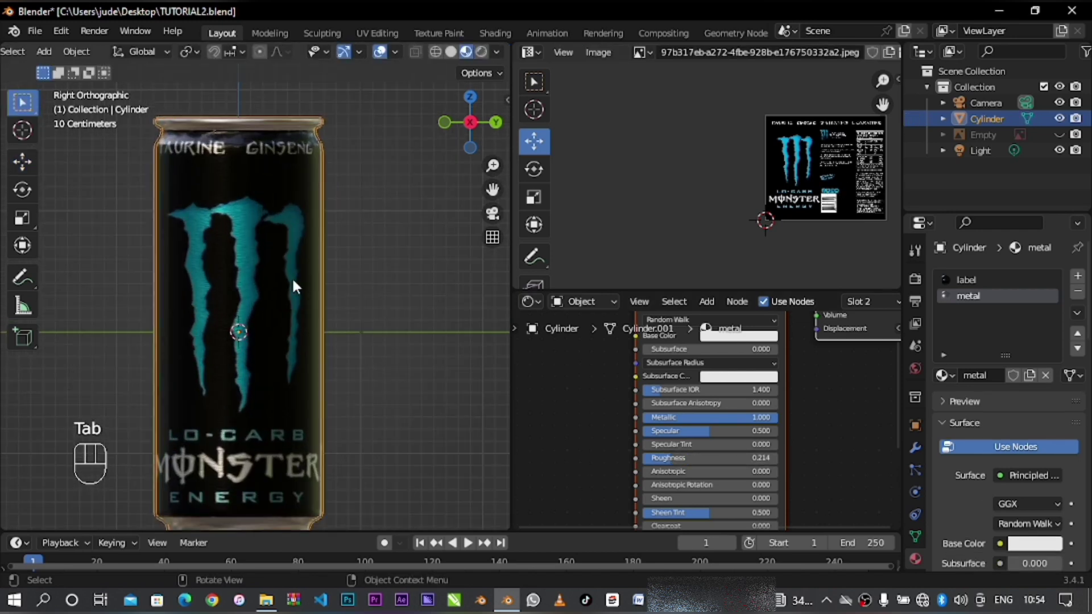
middle_click_drag(363, 209, 367, 356, "shift")
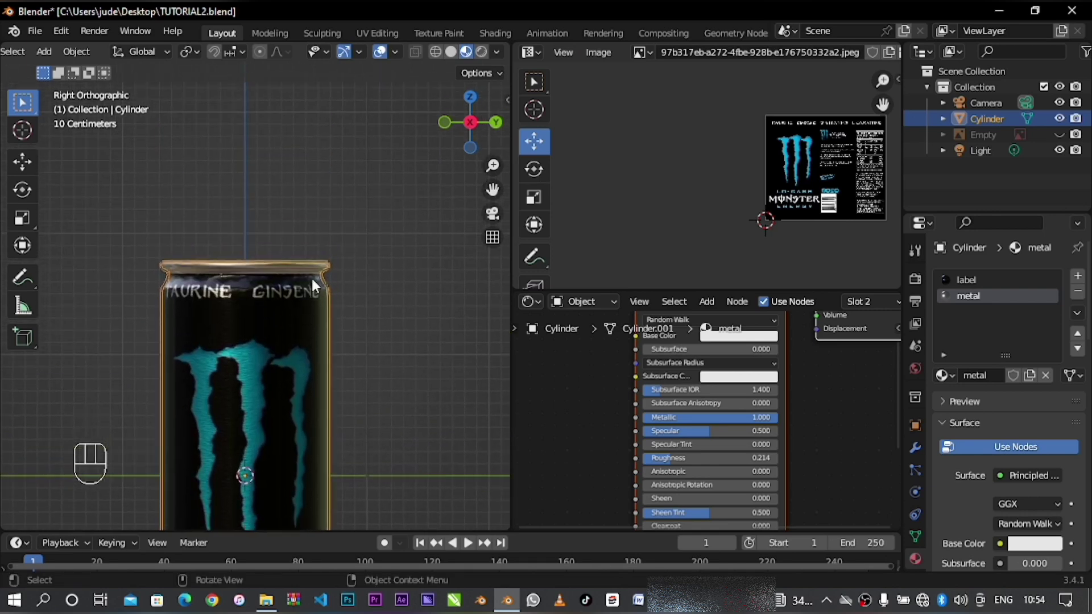
scroll(318, 250, "up", 3)
scroll(319, 250, "up", 2)
scroll(307, 365, "down", 5)
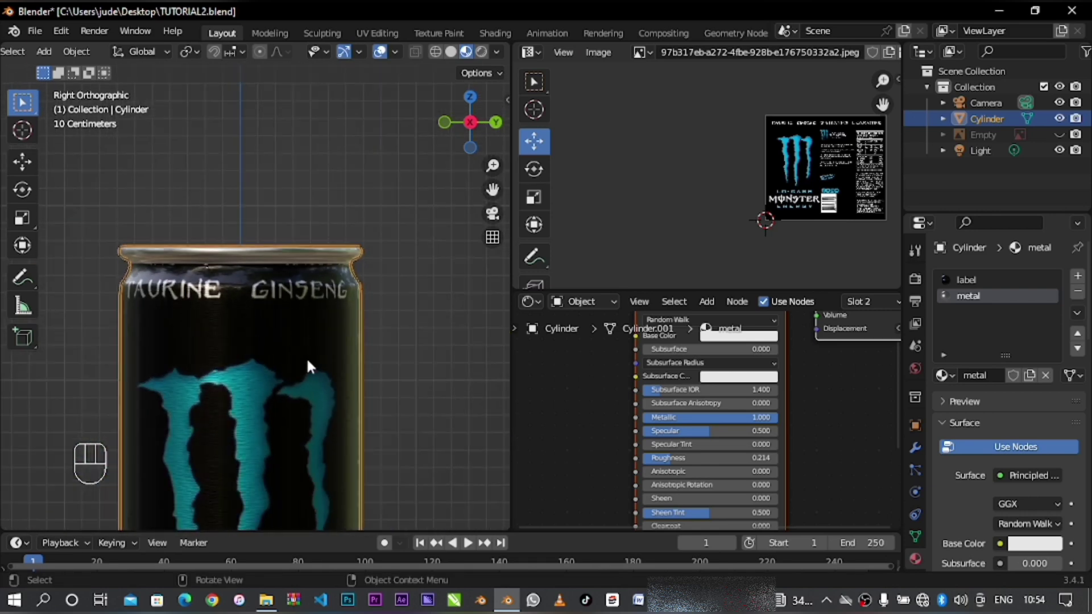
- Close the image and node editors beside the can by expanding the 3D viewport over their area
middle_click_drag(378, 390, 386, 365, "shift")
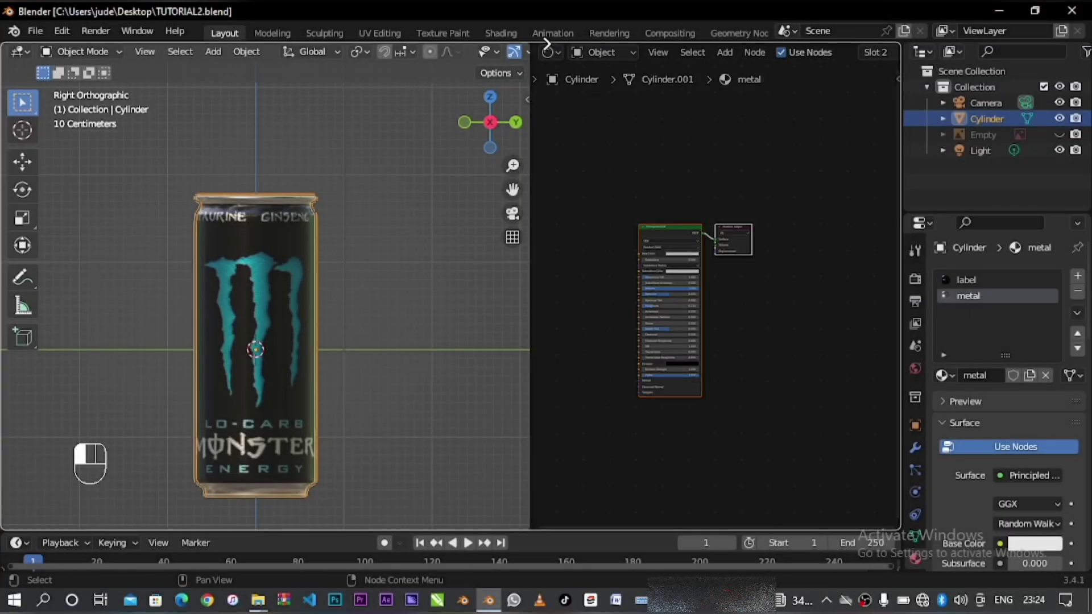
left_click_drag(546, 42, 585, 195)
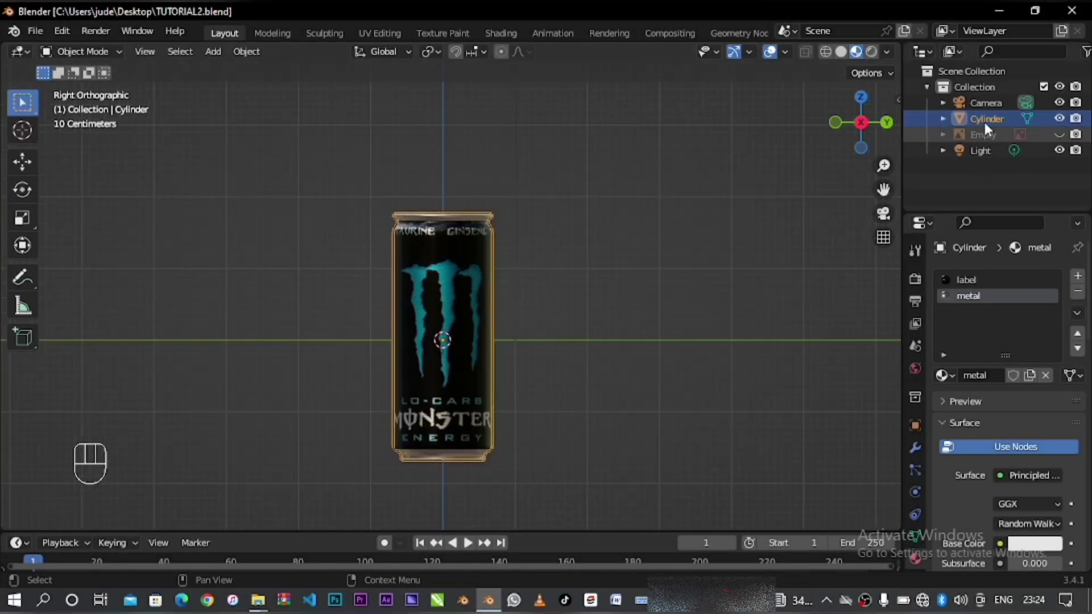
- Create a new collection named fluid_sim and move the can's Cylinder object into it
right_click(977, 173)
left_click(977, 173)
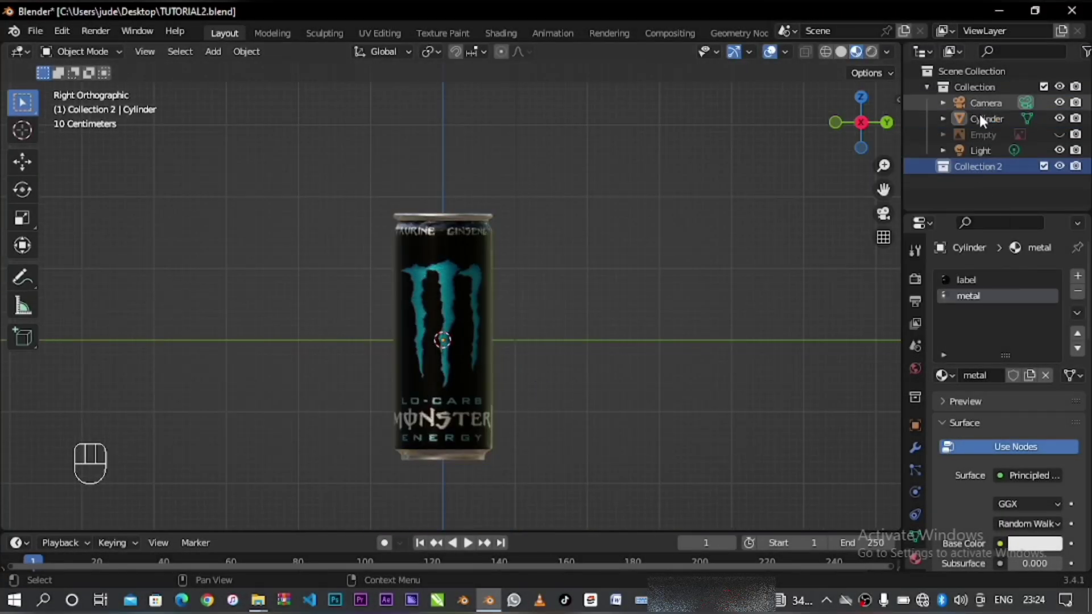
double_click(978, 149)
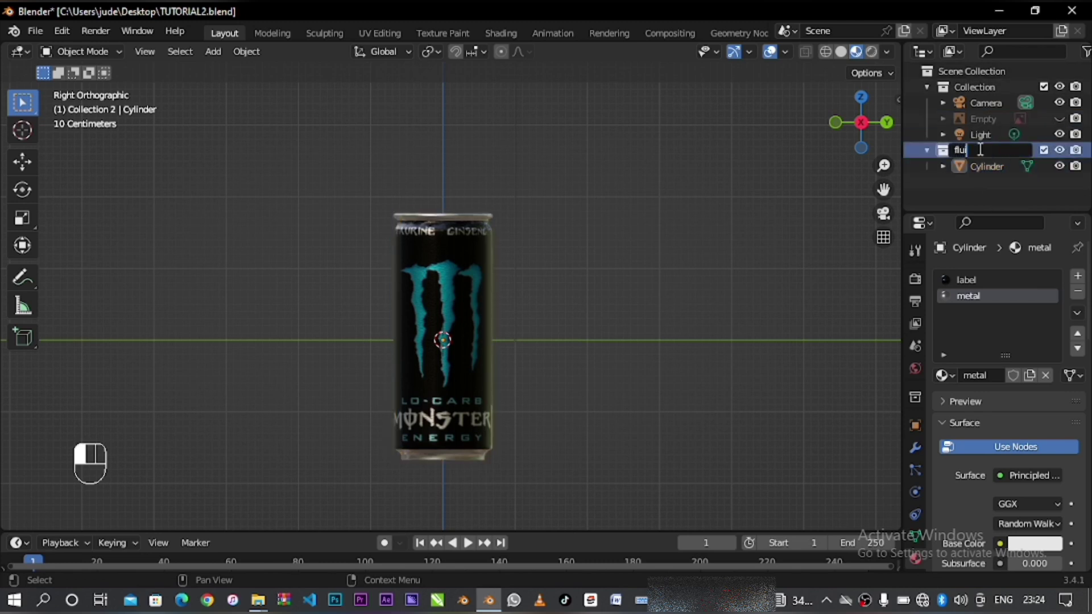
key("Return")
left_click(984, 158)
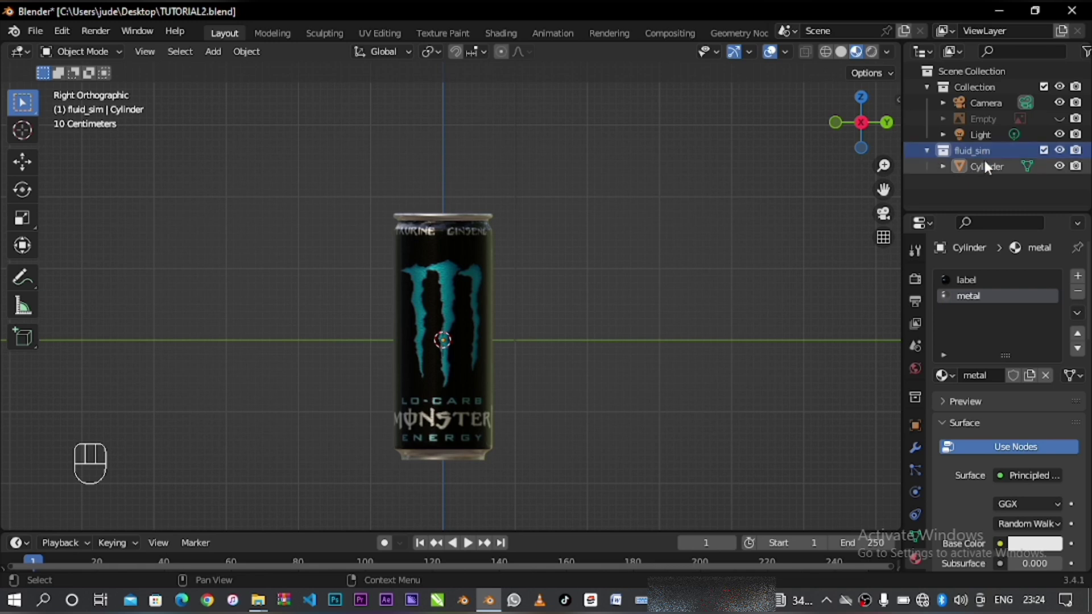
- Rename the can object as monster_drink and the original collection as studio
double_click(987, 162)
type("mon")
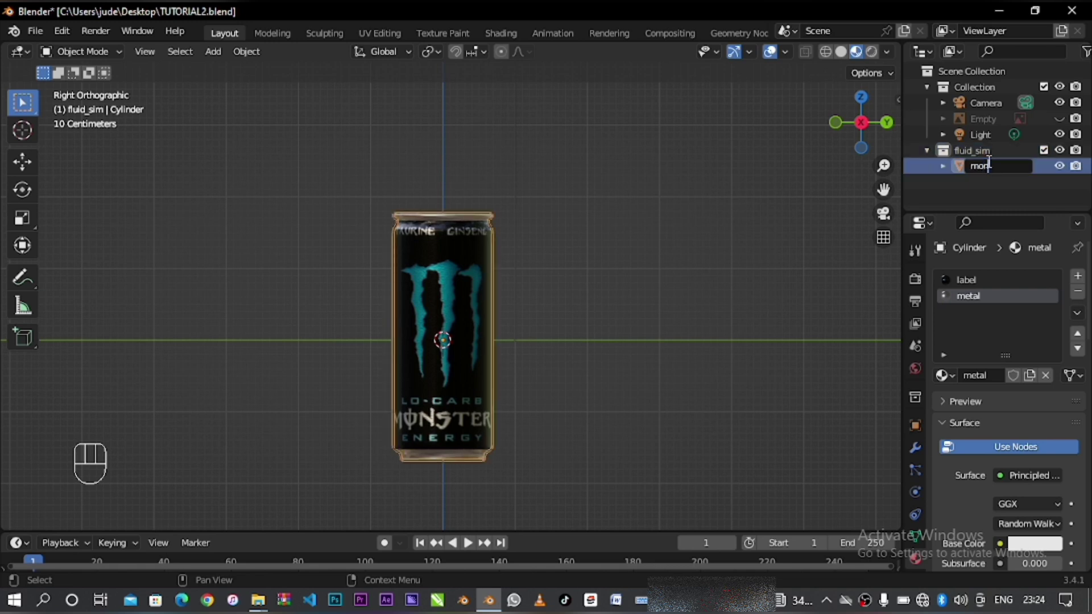
type("ster_drink")
key("Return")
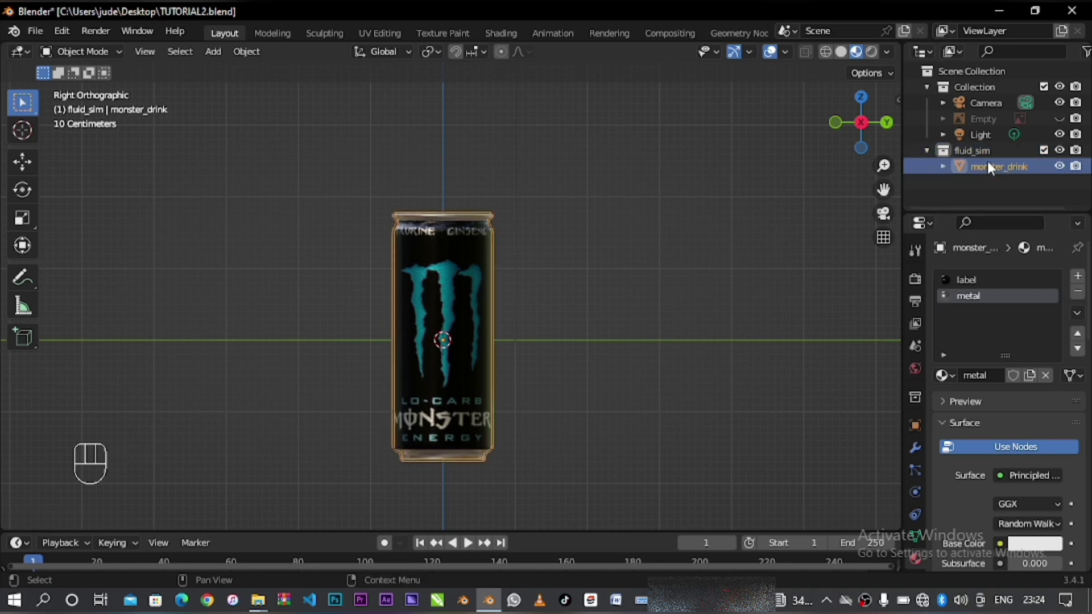
double_click(973, 86)
type("studio")
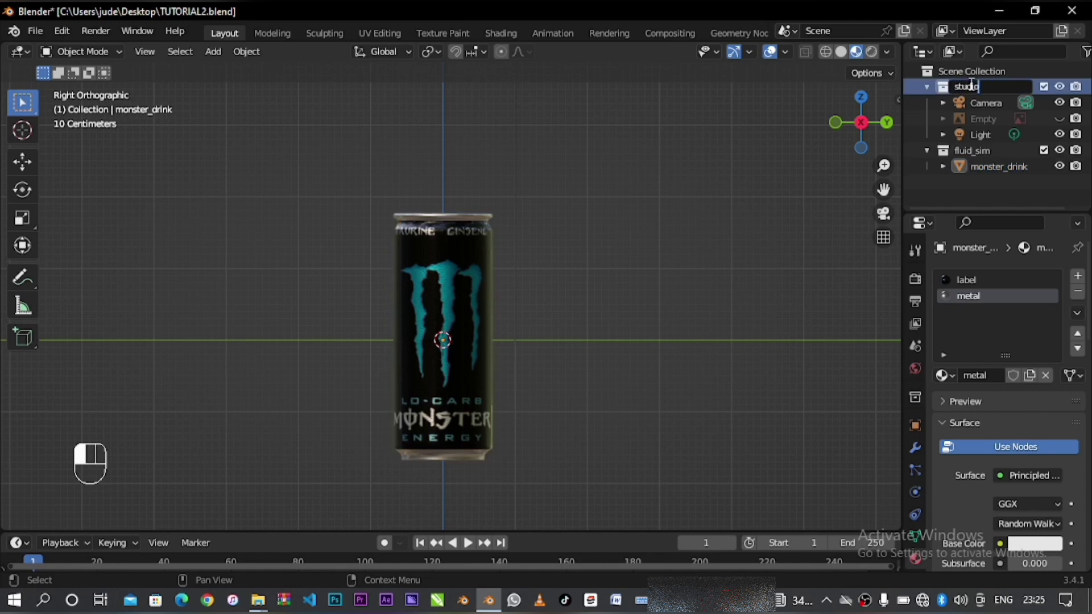
key("Return")
- Set the can's scale to 0.295 on the X, Y and Z axes
key("n")
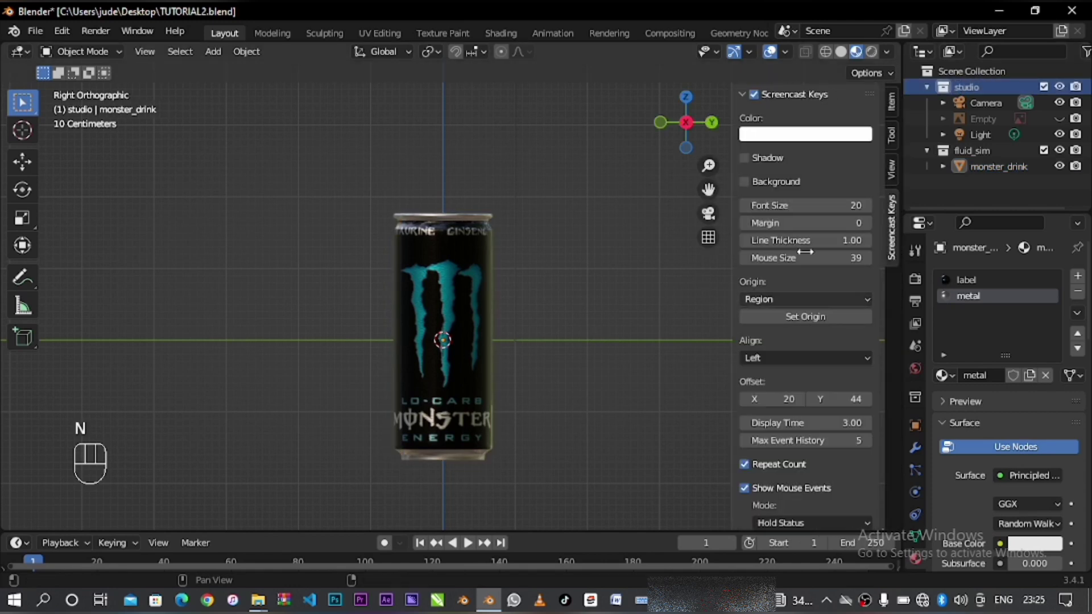
left_click(892, 104)
left_click(427, 398)
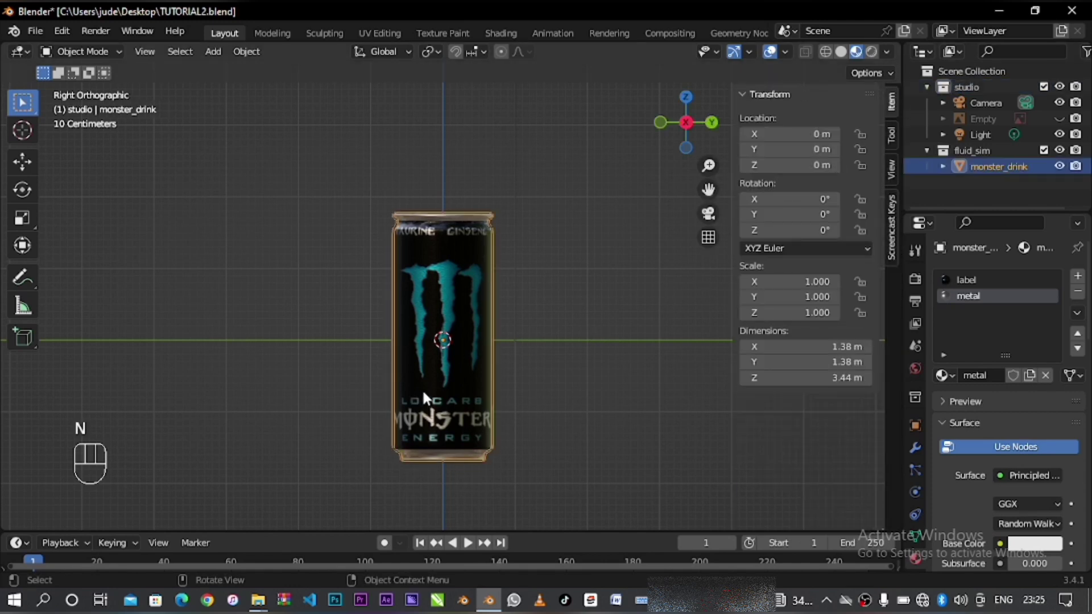
double_click(783, 281)
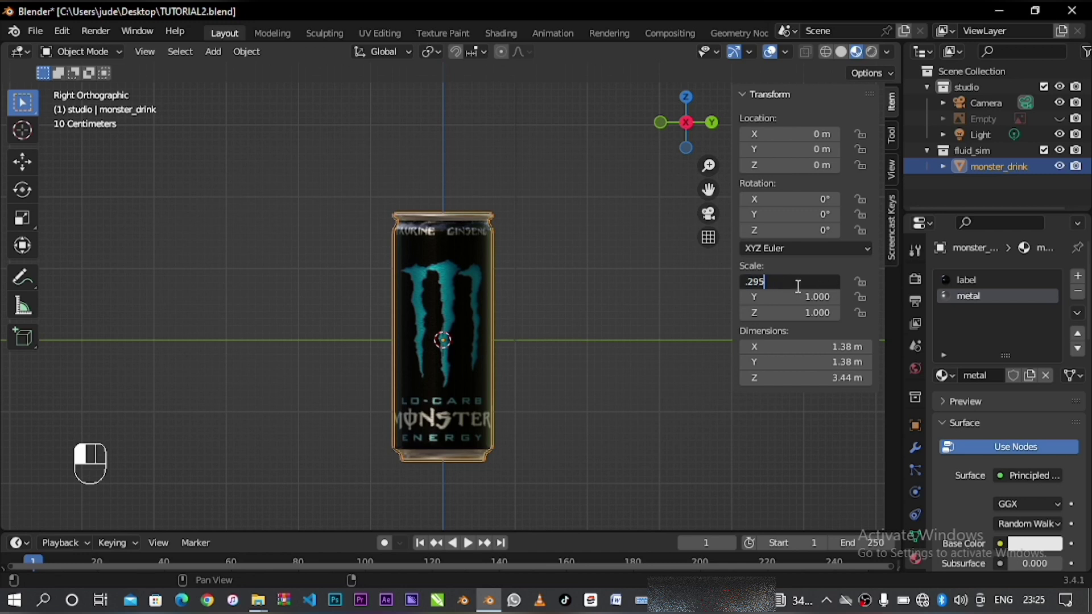
key("Return")
double_click(799, 295)
key("BackSpace")
type(".295")
key("Return")
double_click(815, 311)
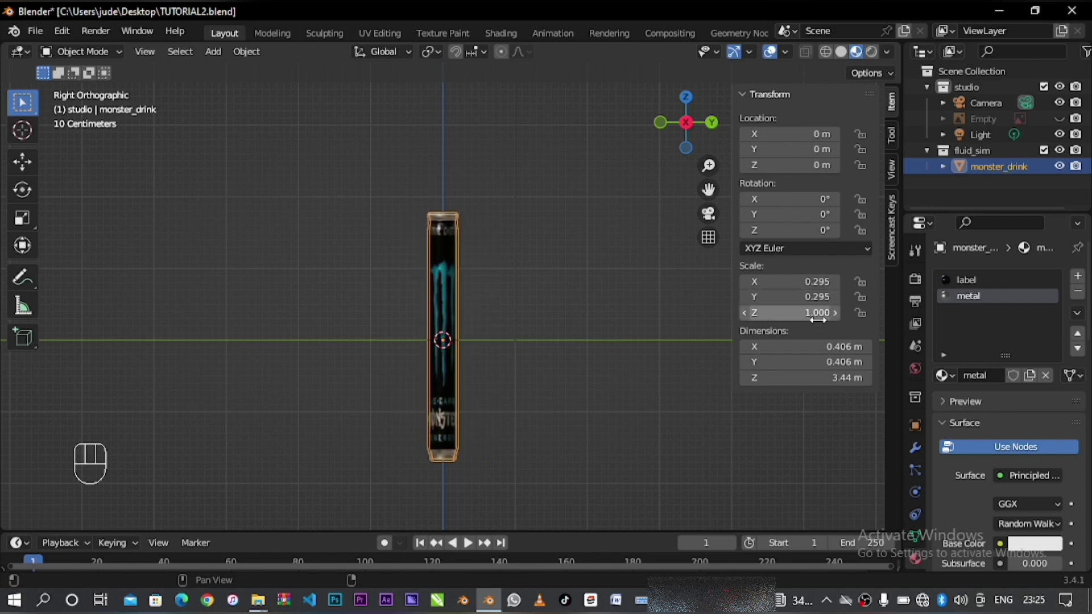
key("BackSpace")
type(".295")
key("Return")
scroll(415, 420, "up", 2)
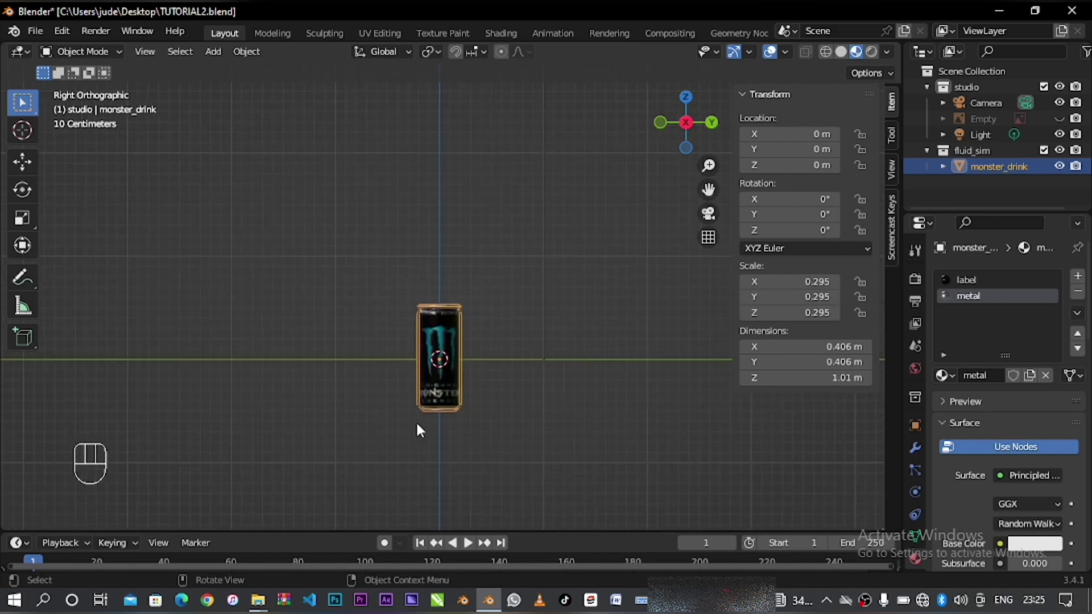
key("n")
- Switch the viewport to Solid shading and add a cube mesh around the can
middle_click_drag(525, 363, 548, 296, "shift")
scroll(548, 296, "up", 2)
left_click(842, 55)
key("shift+a")
mouse_move(530, 254)
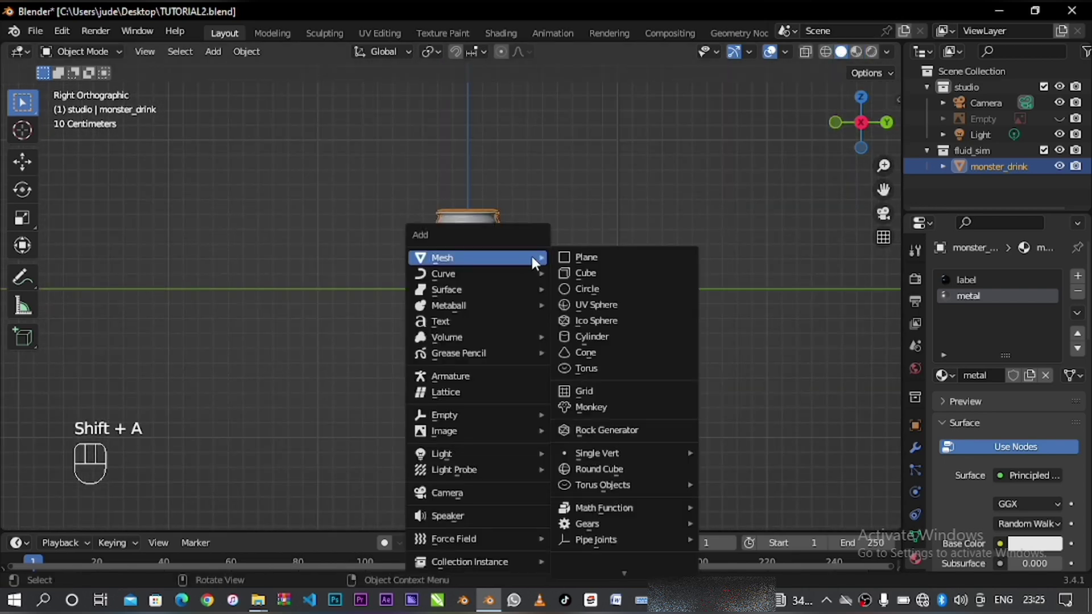
left_click(581, 271)
scroll(913, 512, "down", 2)
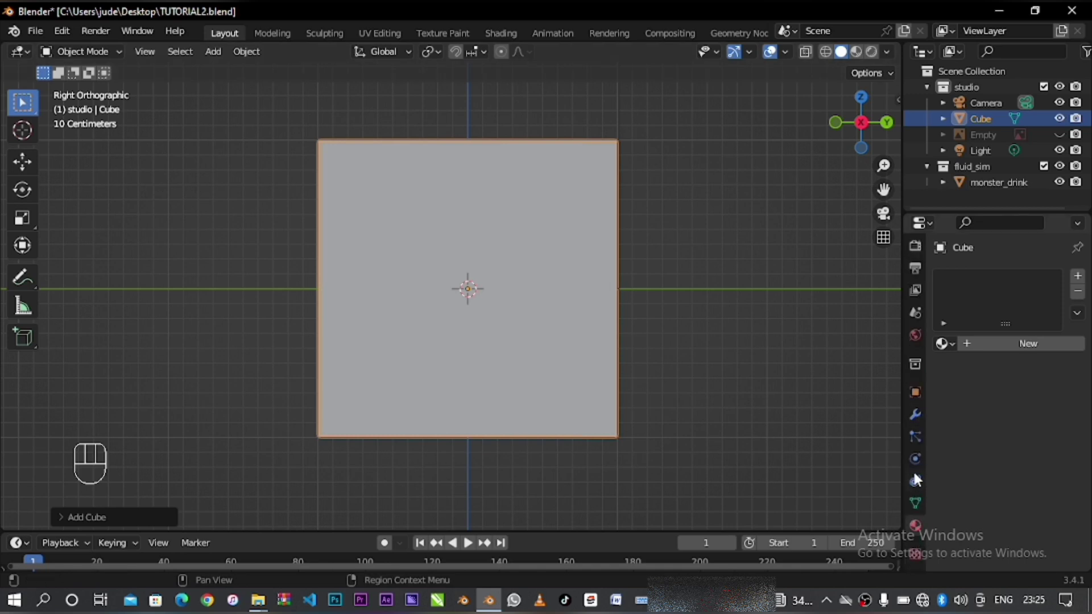
- Move the cube into the fluid_sim collection and give it Fluid physics of type Domain
left_click(913, 466)
left_click_drag(963, 118, 974, 172)
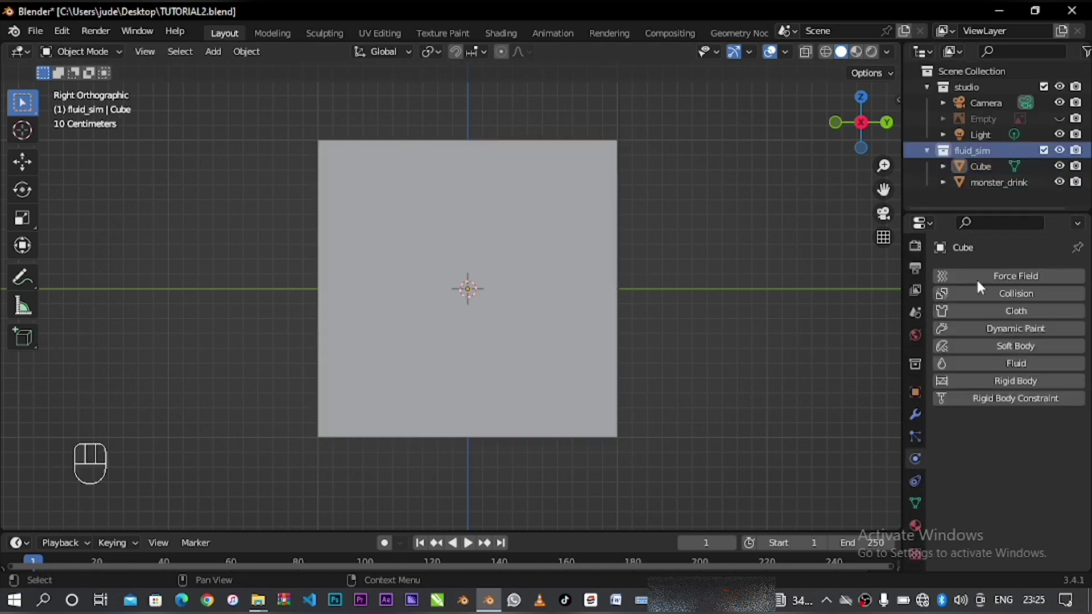
left_click(1015, 363)
left_click(1027, 448)
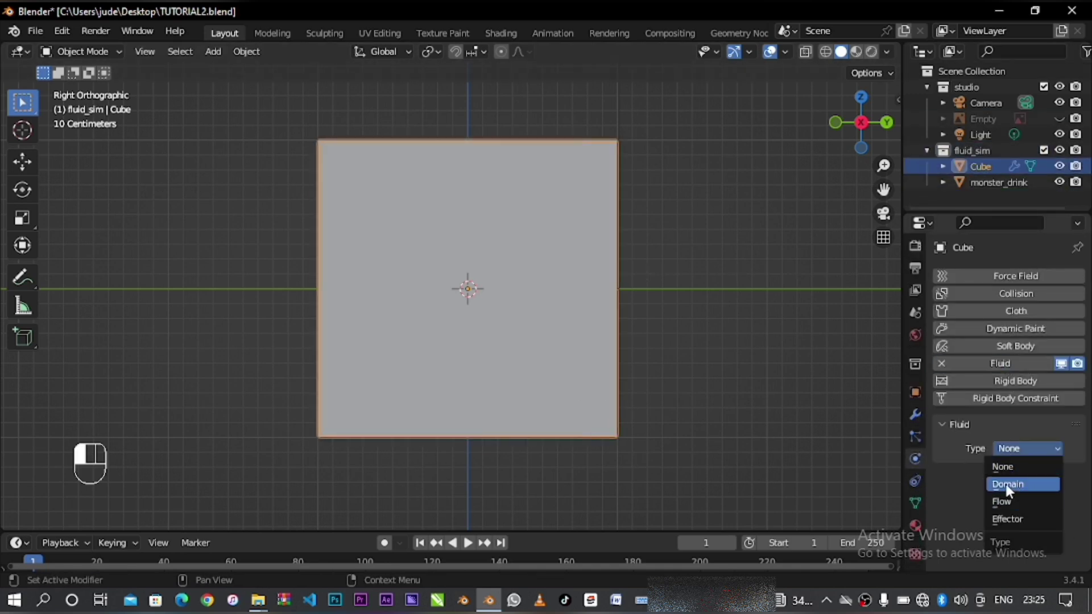
left_click(1007, 484)
- Set the domain cube's scale to 1.222 on the X, Y and Z axes
key("n")
left_click(805, 280)
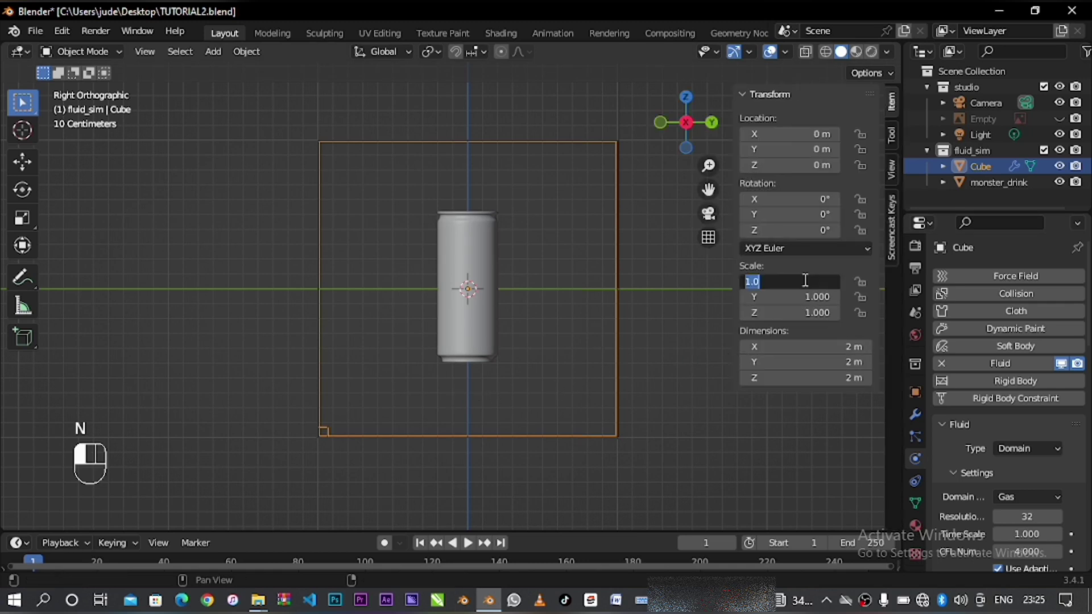
type("1.222")
key("Return")
left_click(804, 280)
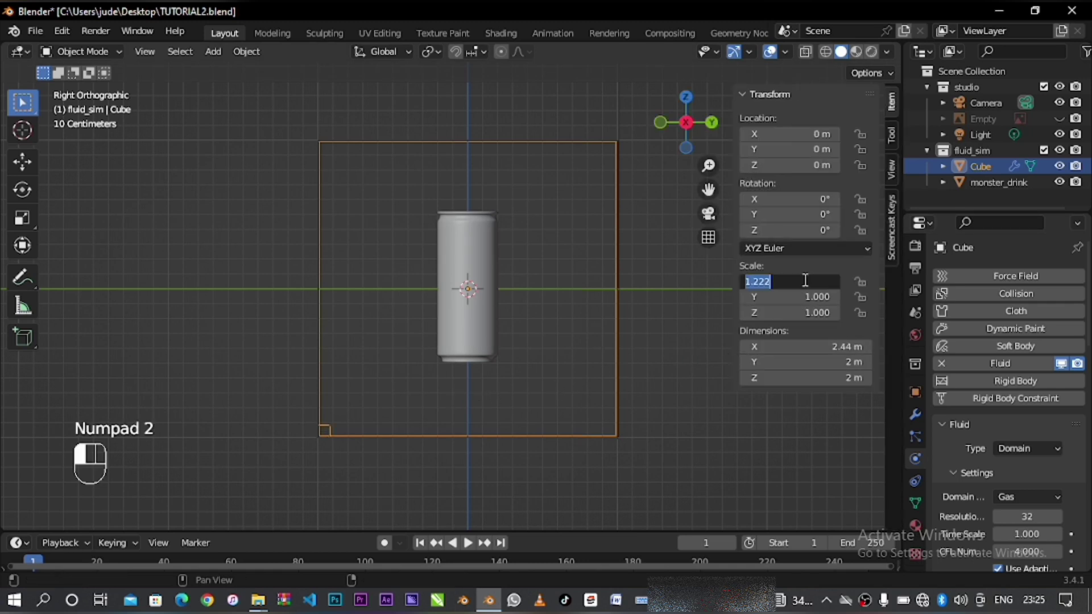
key("ctrl+c")
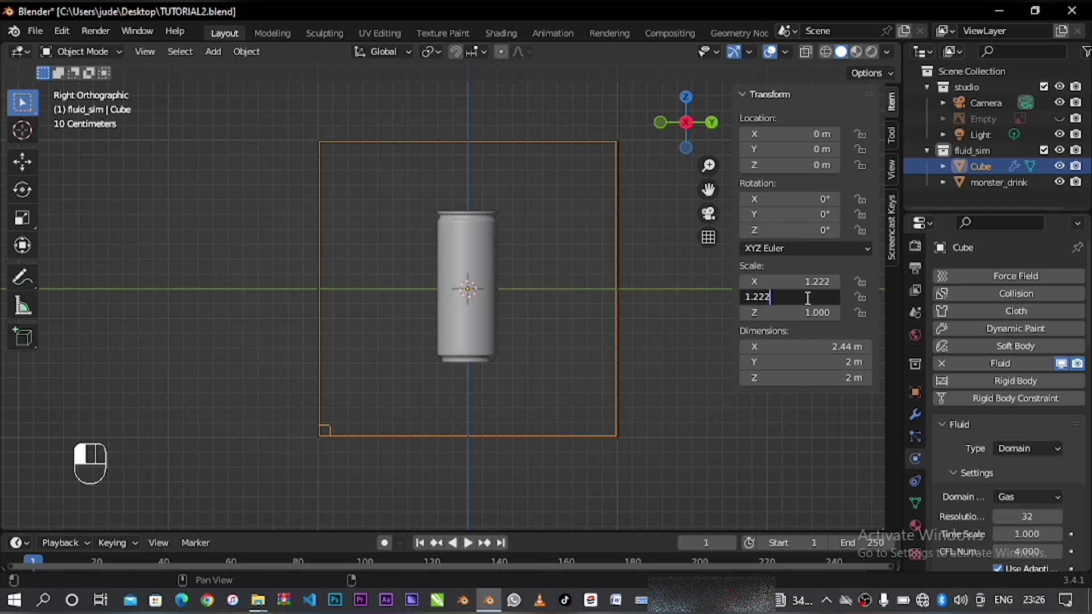
double_click(805, 313)
type("1.222")
key("Return")
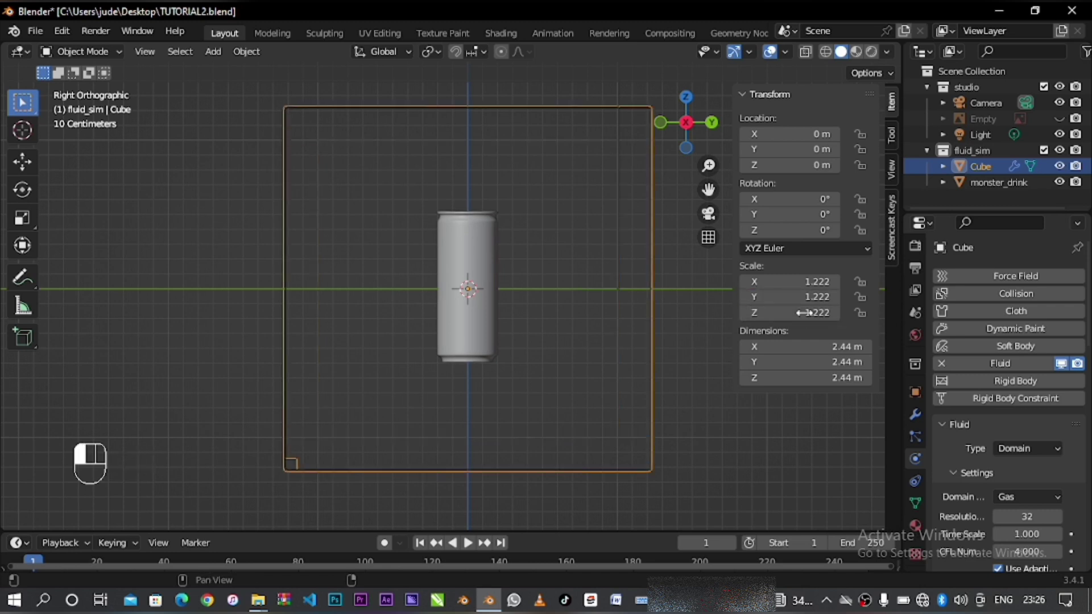
scroll(455, 369, "down", 3)
key("n")
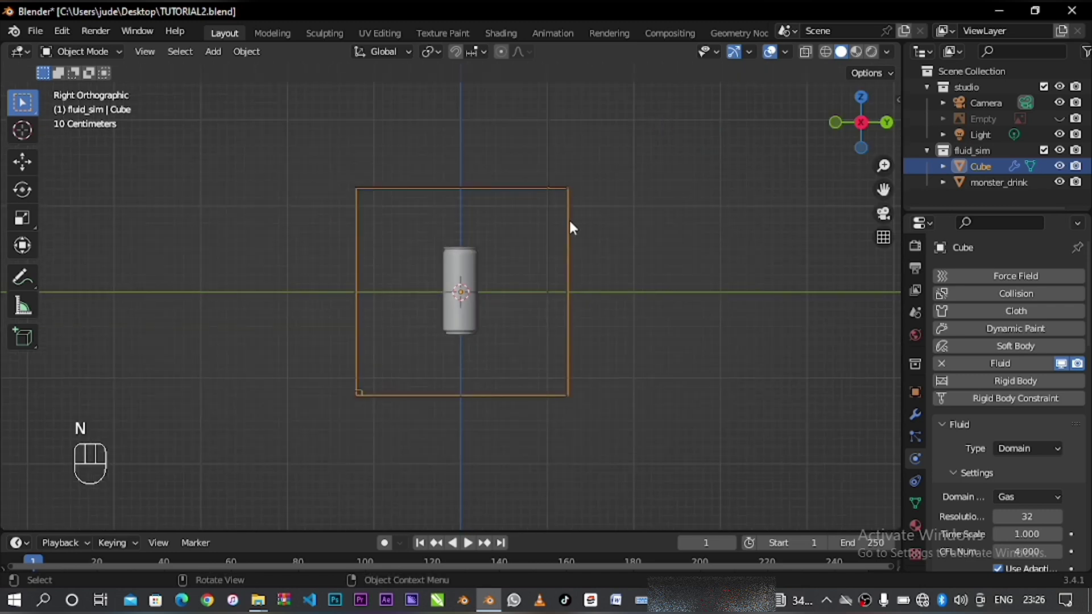
- Move the domain cube up along Z until its floor lies just beneath the can's base
scroll(571, 227, "up", 2)
left_click(22, 162)
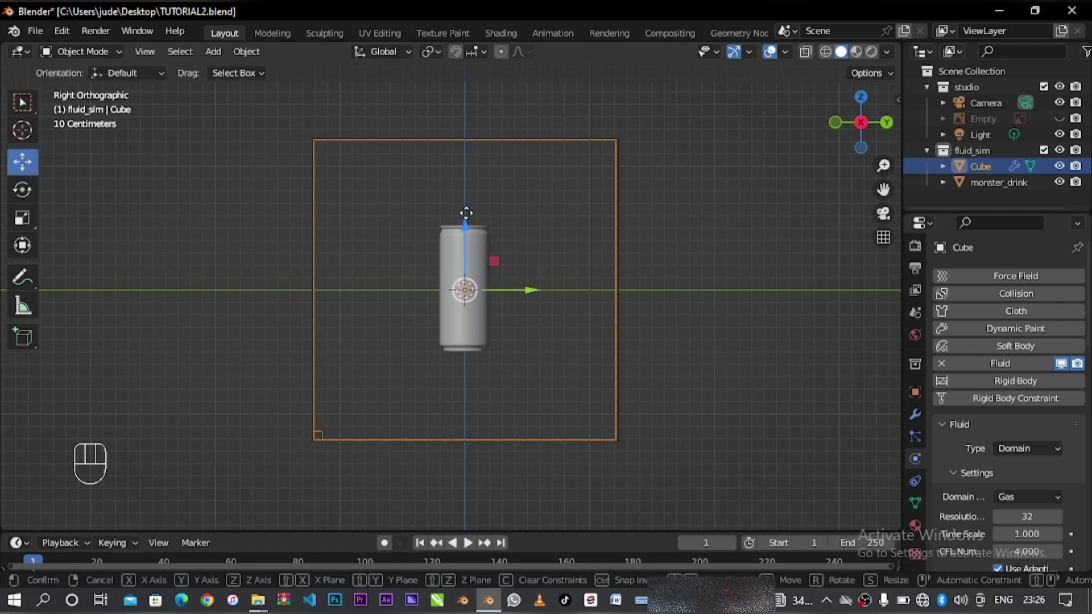
left_click_drag(466, 216, 537, 341)
scroll(485, 117, "up", 3)
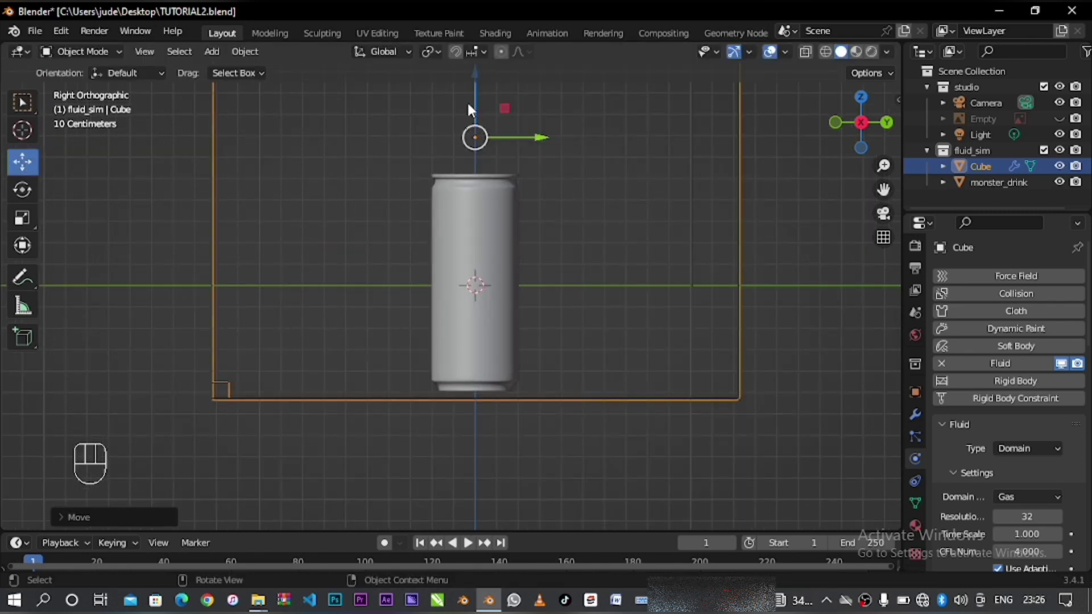
left_click_drag(470, 109, 470, 117)
scroll(412, 321, "down", 2)
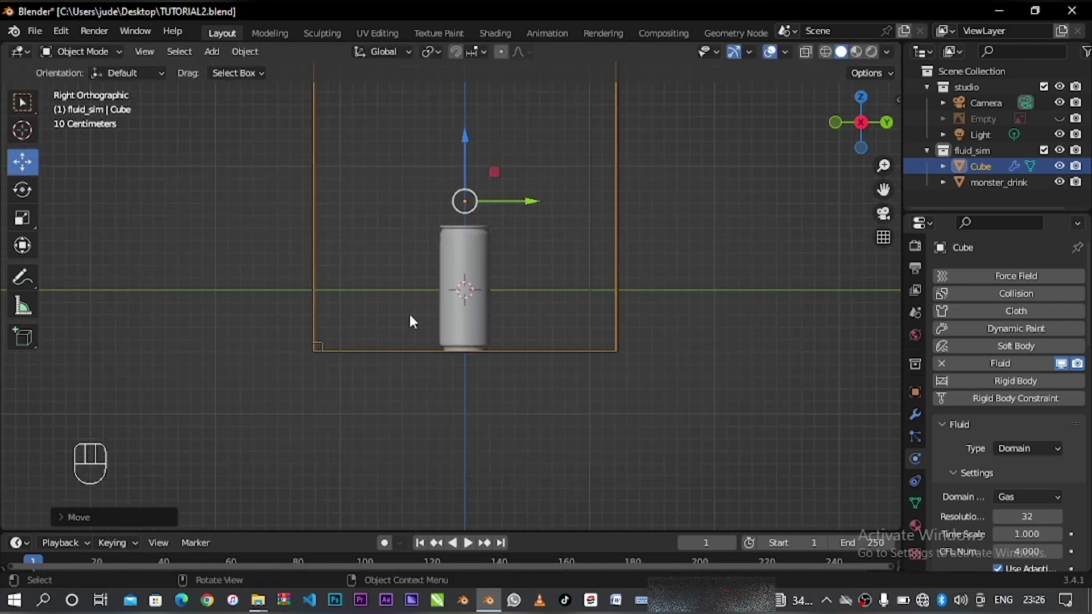
middle_click_drag(409, 316, 456, 312)
key("KP_3")
scroll(460, 239, "up", 4)
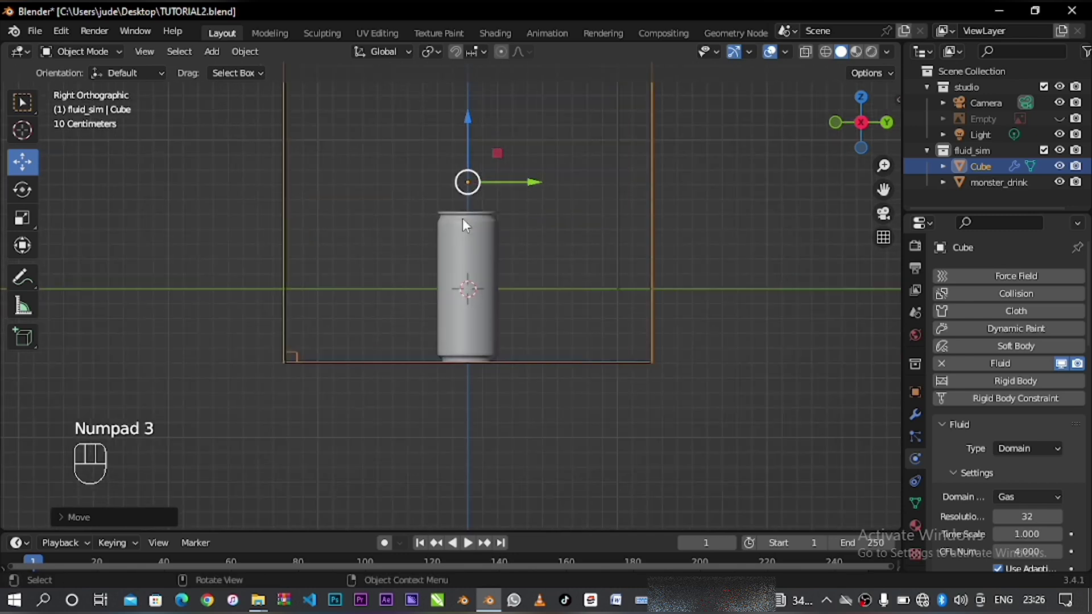
left_click_drag(479, 74, 480, 78)
left_click_drag(555, 282, 551, 286)
scroll(434, 317, "down", 3)
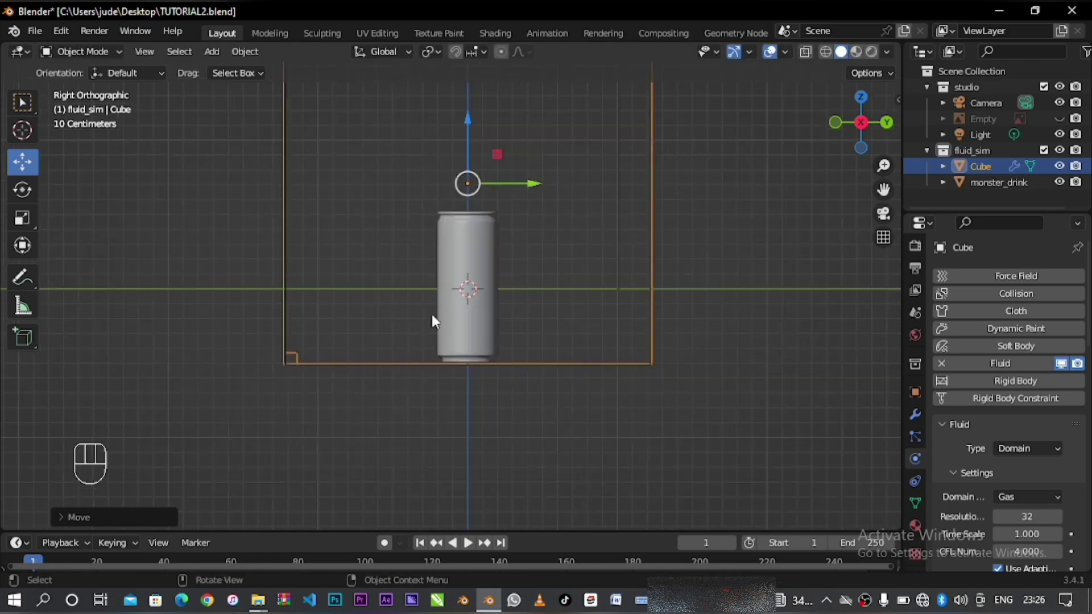
- Add a UV sphere at the can's centre and scale it down to about 0.146 so it fits inside the can
middle_click_drag(434, 316, 650, 370)
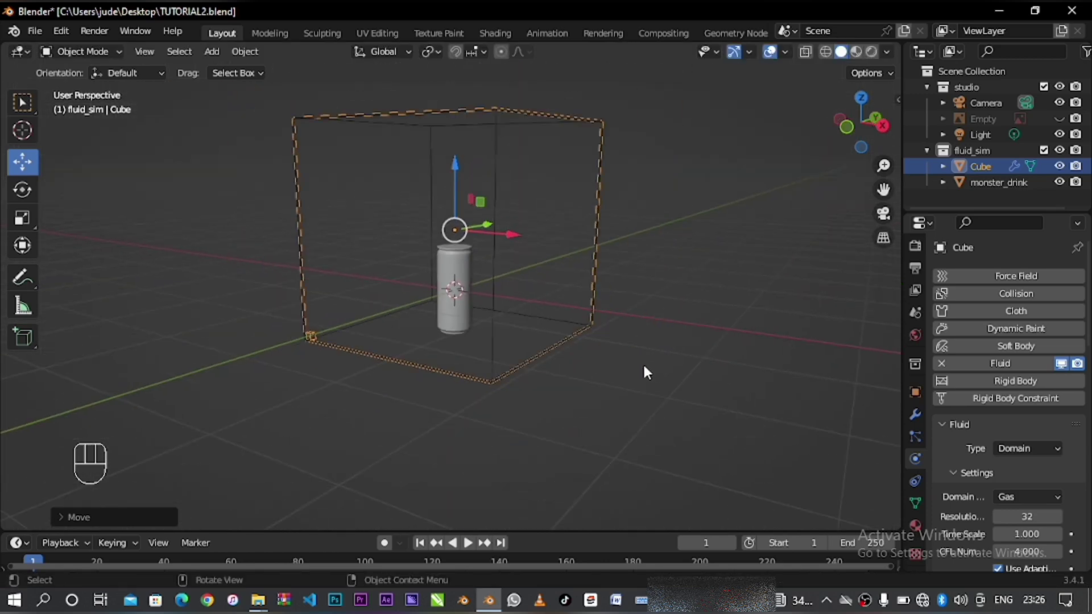
key("shift+a")
mouse_move(479, 263)
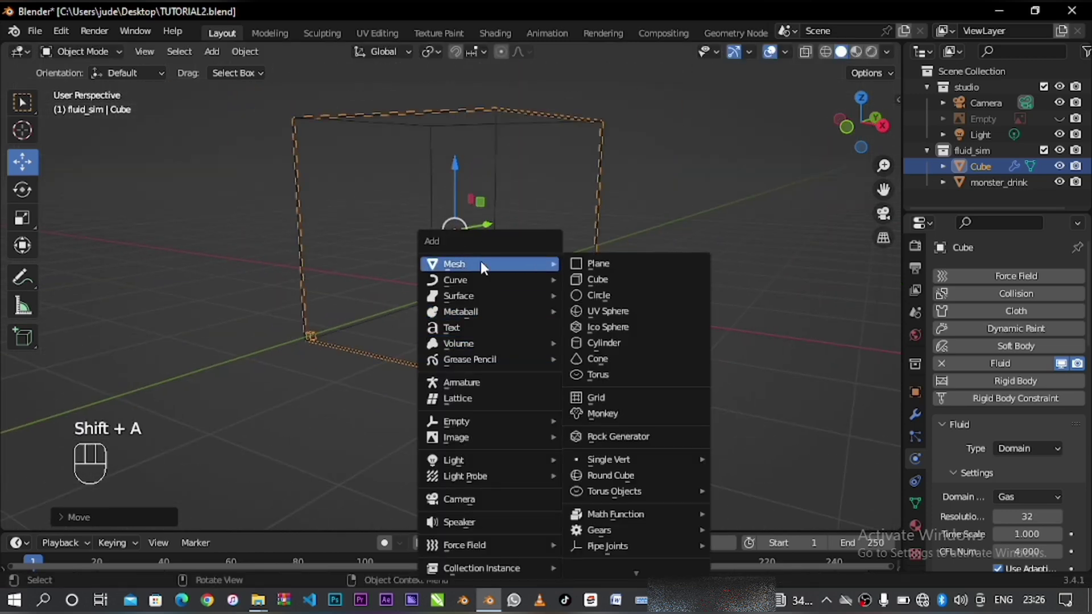
left_click(600, 312)
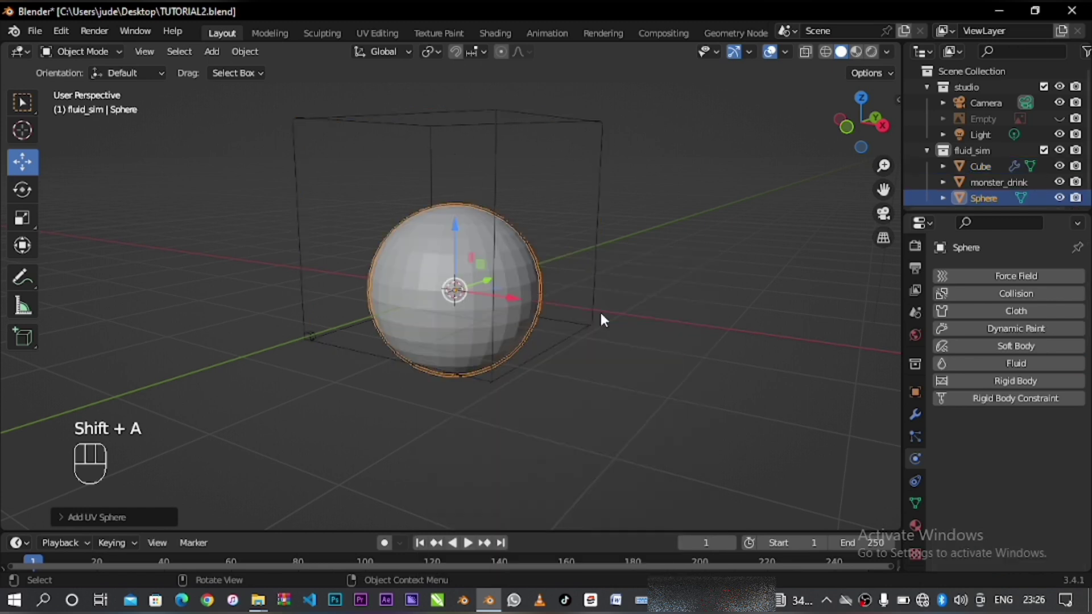
key("s")
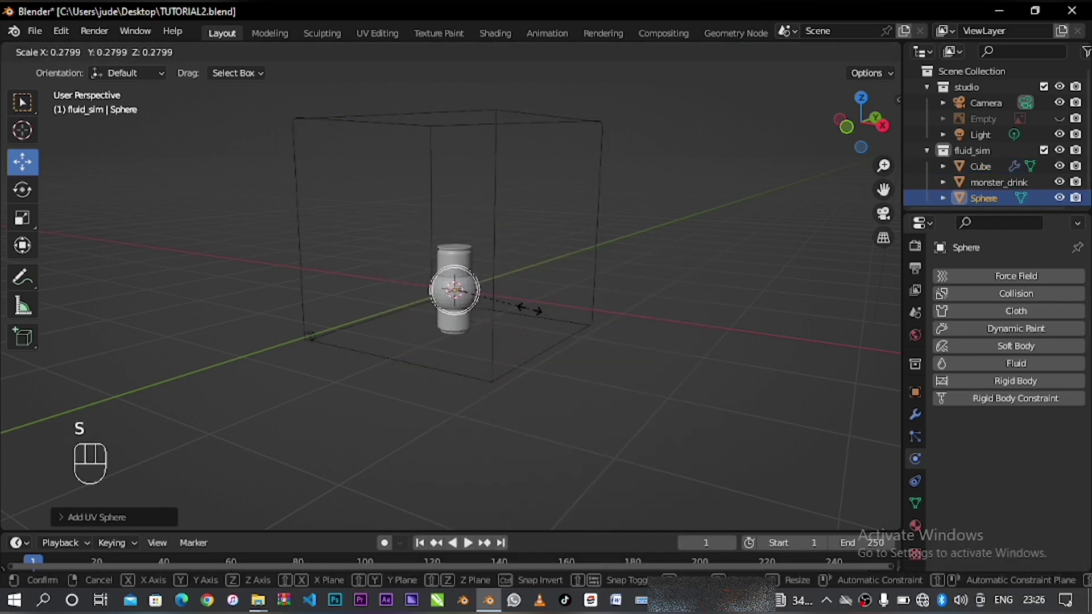
left_click(514, 314)
key("KP_1")
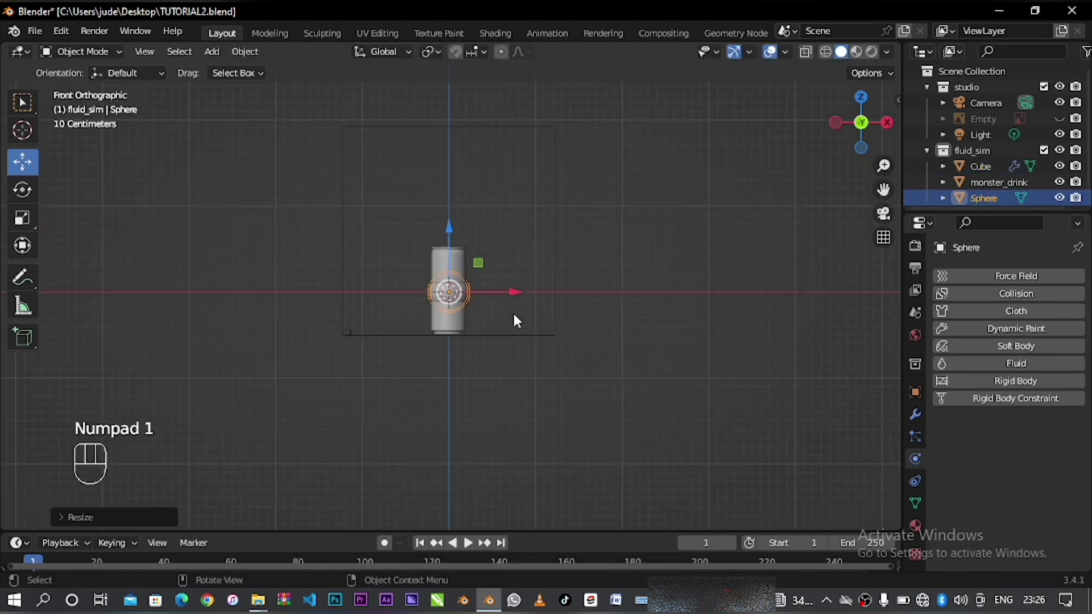
key("KP_3")
scroll(513, 320, "up", 1)
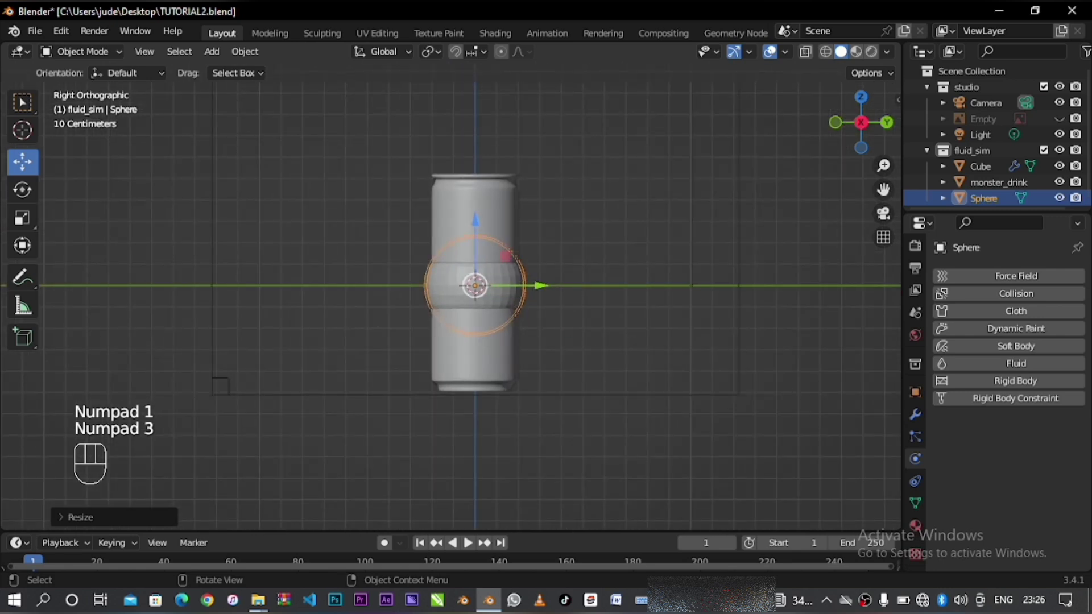
key("s")
left_click(615, 321)
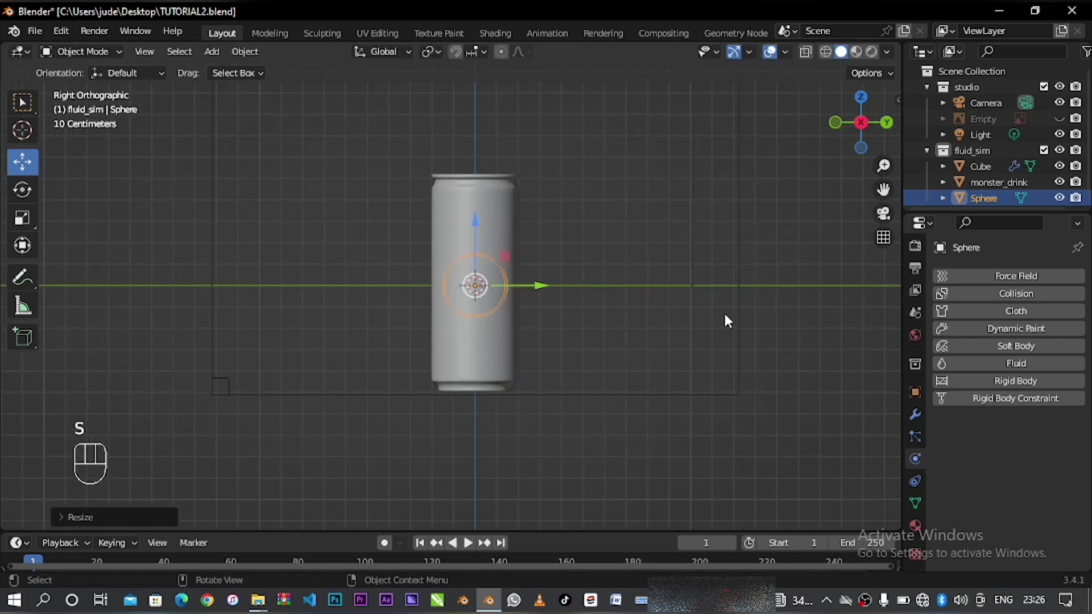
key("n")
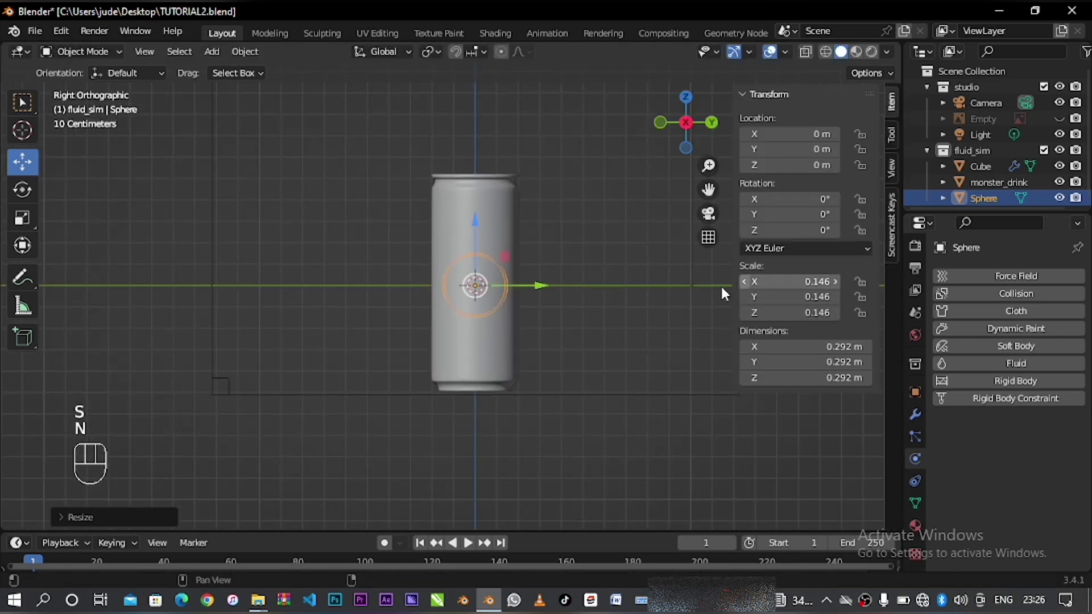
- Set the sphere's scale to 0.139 on the X, Y and Z axes
left_click(778, 286)
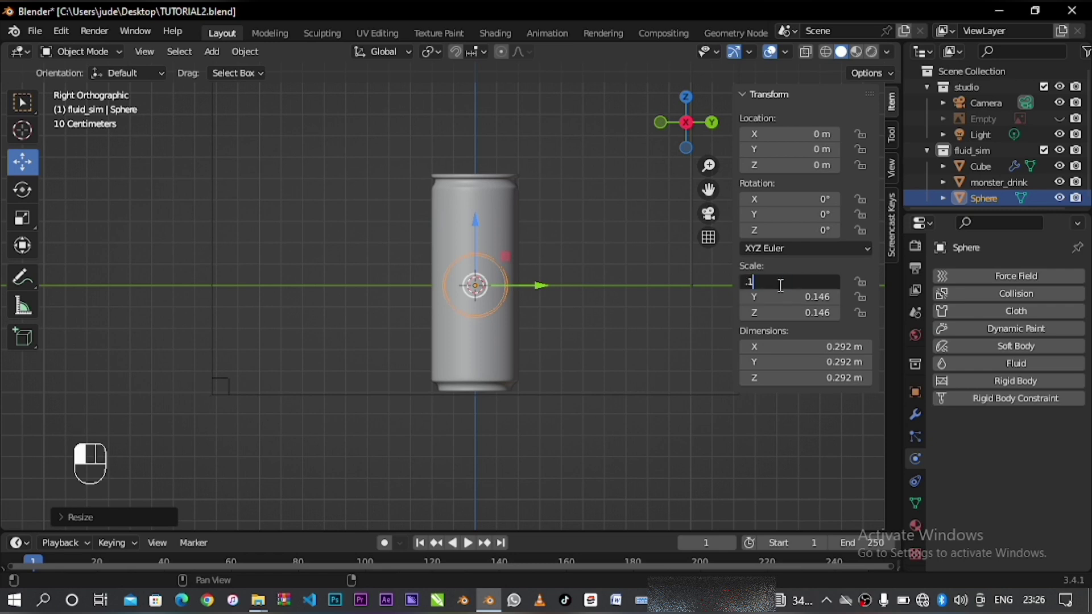
key("Return")
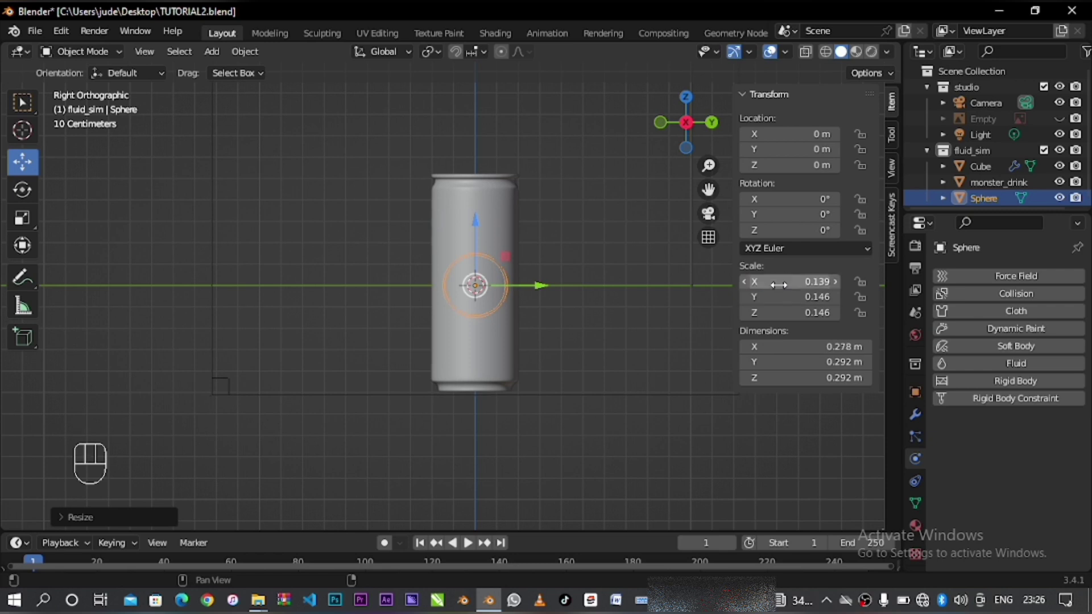
left_click(798, 301)
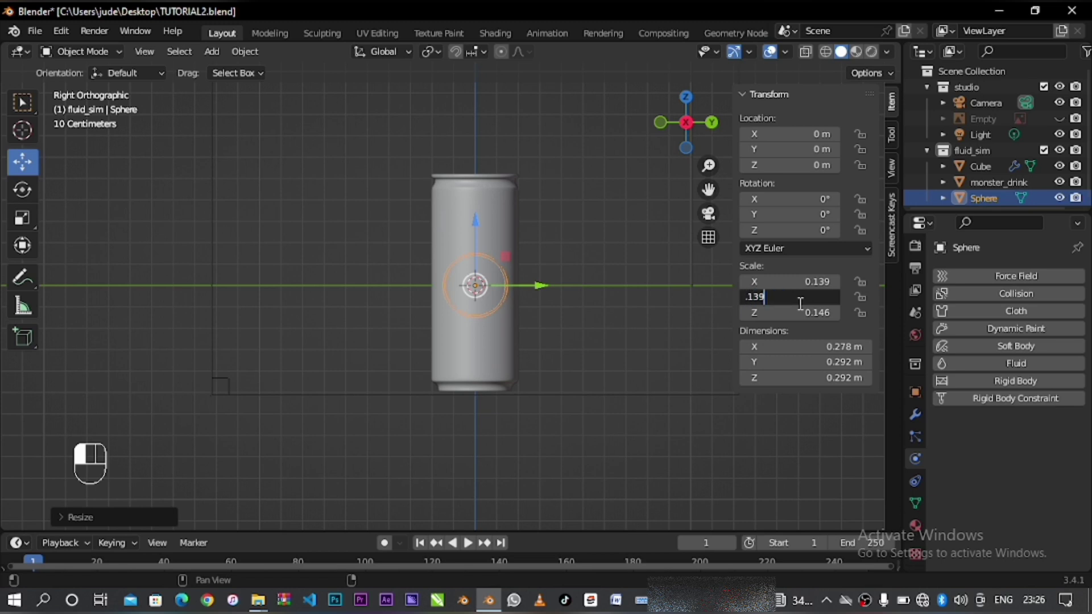
key("Return")
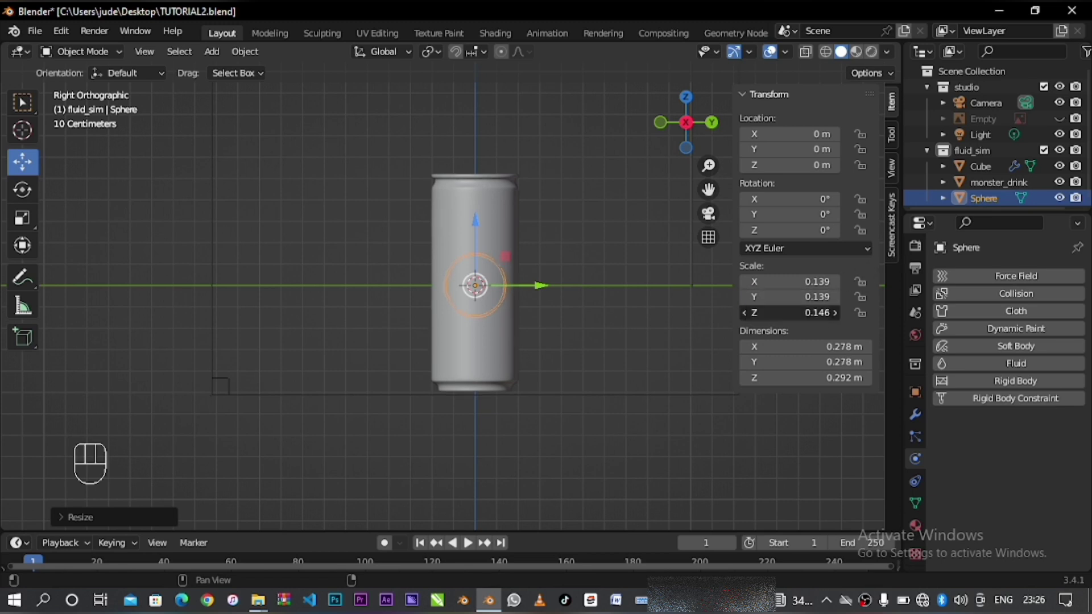
left_click(815, 313)
type(".139")
key("Return")
key("n")
- Move the sphere out of the can along the X axis to about -0.92 m, keeping it inside the domain
middle_click_drag(510, 321, 617, 359)
key("KP_1")
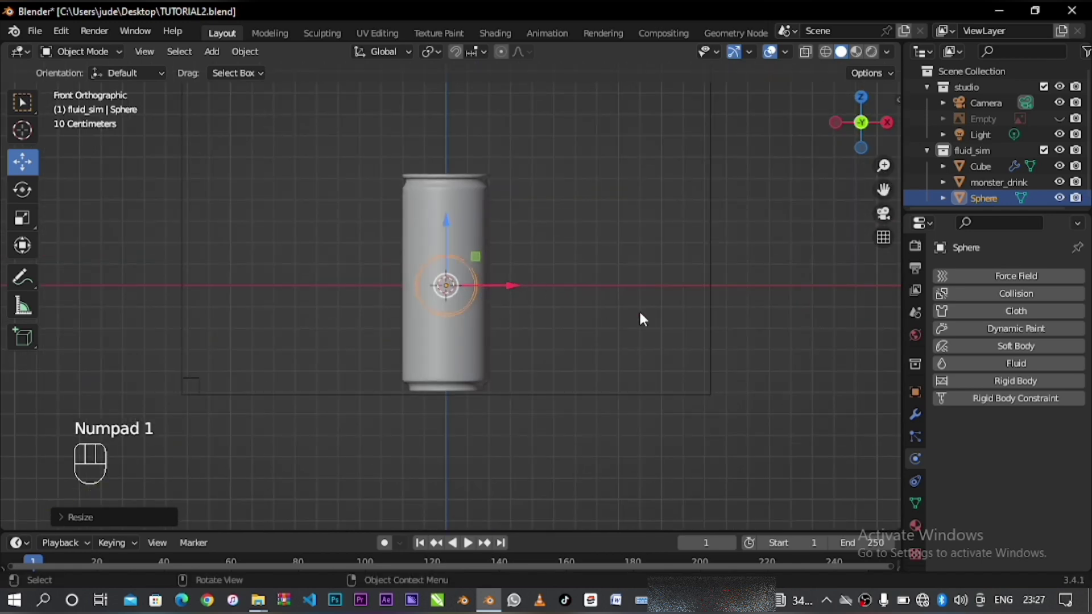
key("n")
left_click_drag(510, 286, 291, 324)
scroll(617, 398, "down", 3)
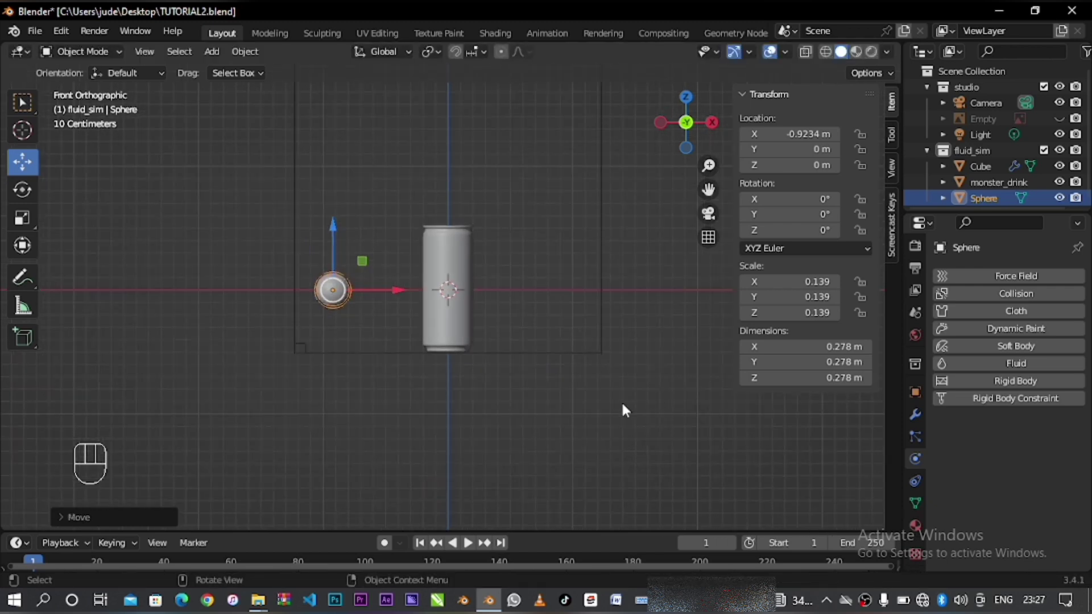
mouse_move(621, 401)
middle_mouse_down()
mouse_move(588, 411)
mouse_move(614, 381)
middle_mouse_up()
key("n")
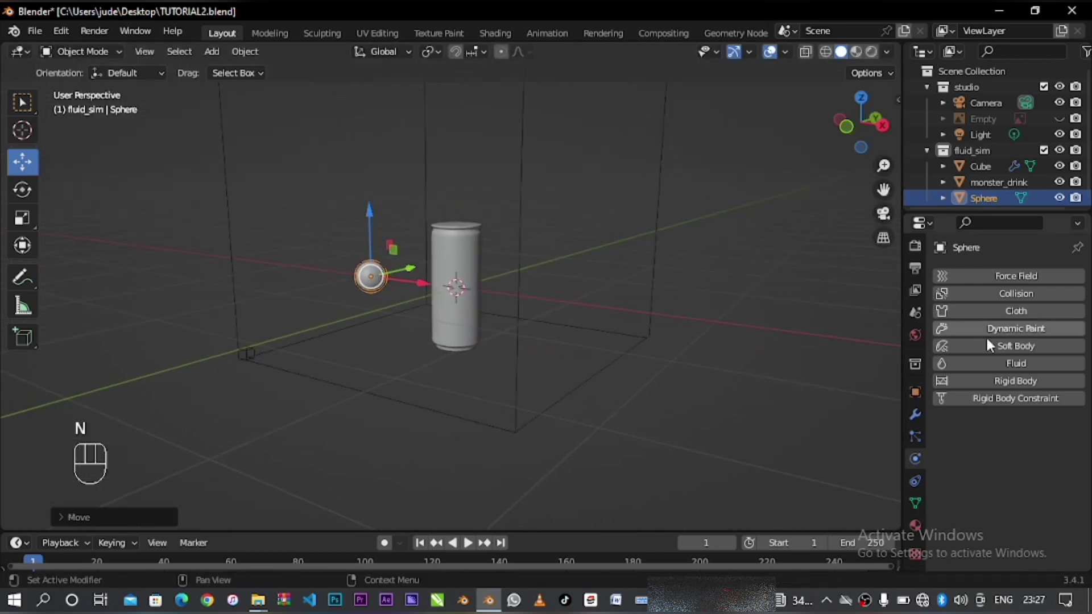
- Give the sphere Fluid physics of type Flow, with flow type Liquid and flow behavior Inflow
left_click(996, 362)
left_click(1007, 448)
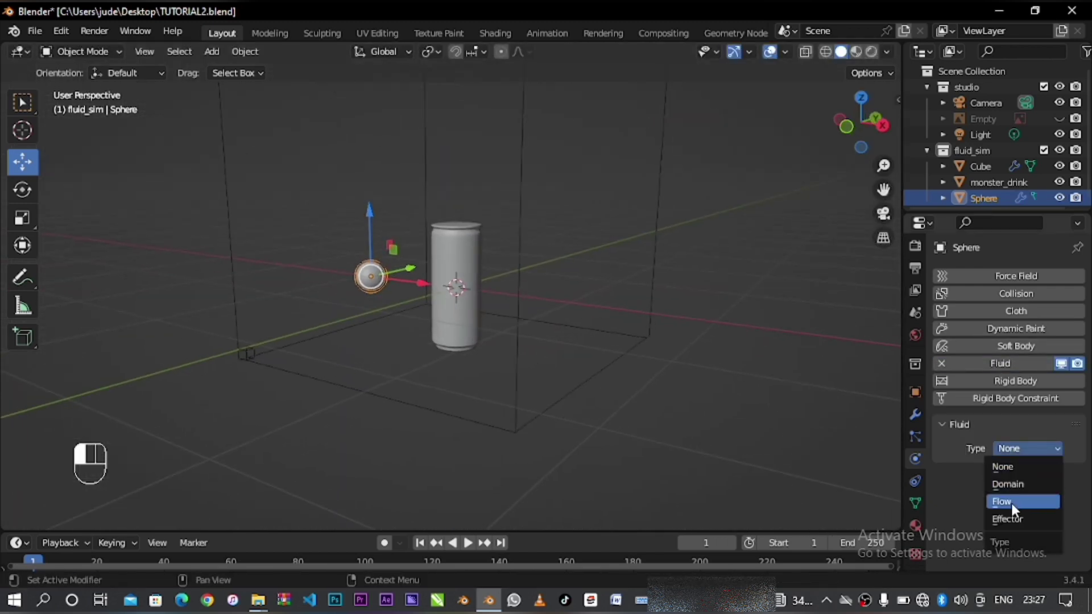
left_click(1011, 503)
scroll(1008, 491, "down", 4)
left_click(1005, 401)
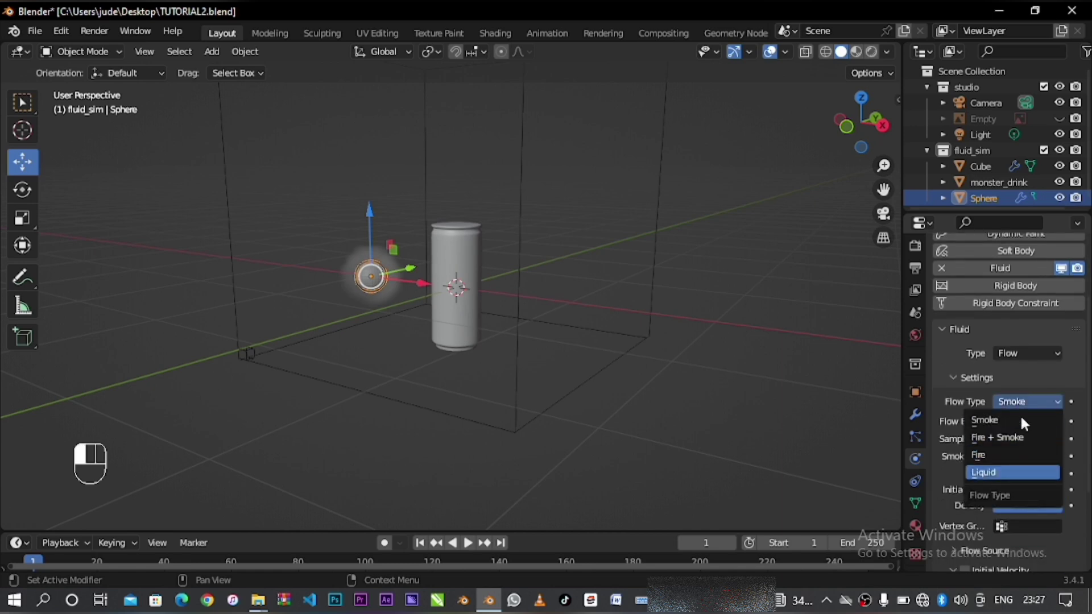
left_click(1003, 472)
left_click(1019, 422)
left_click(1019, 441)
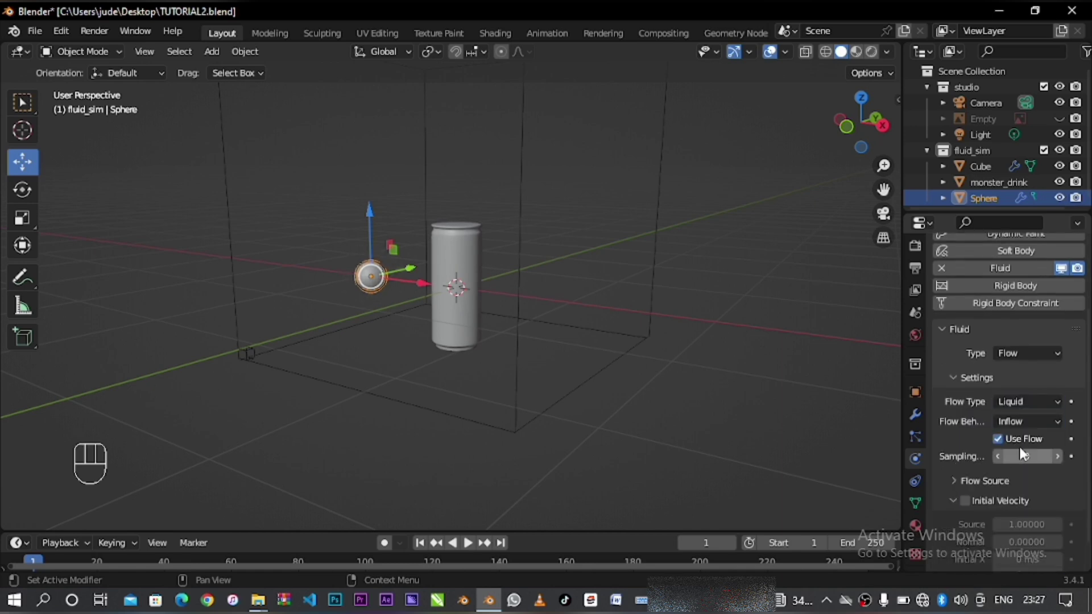
- Give the monster_drink can Fluid physics of type Effector
left_click(516, 410)
left_click(468, 300)
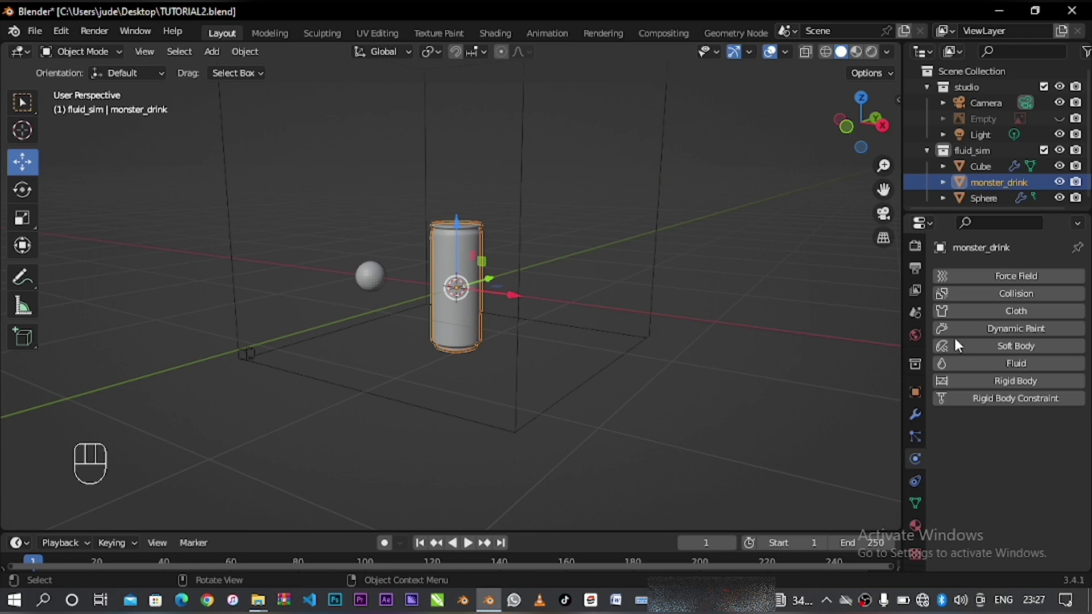
left_click(1028, 362)
left_click(1024, 448)
key("Return")
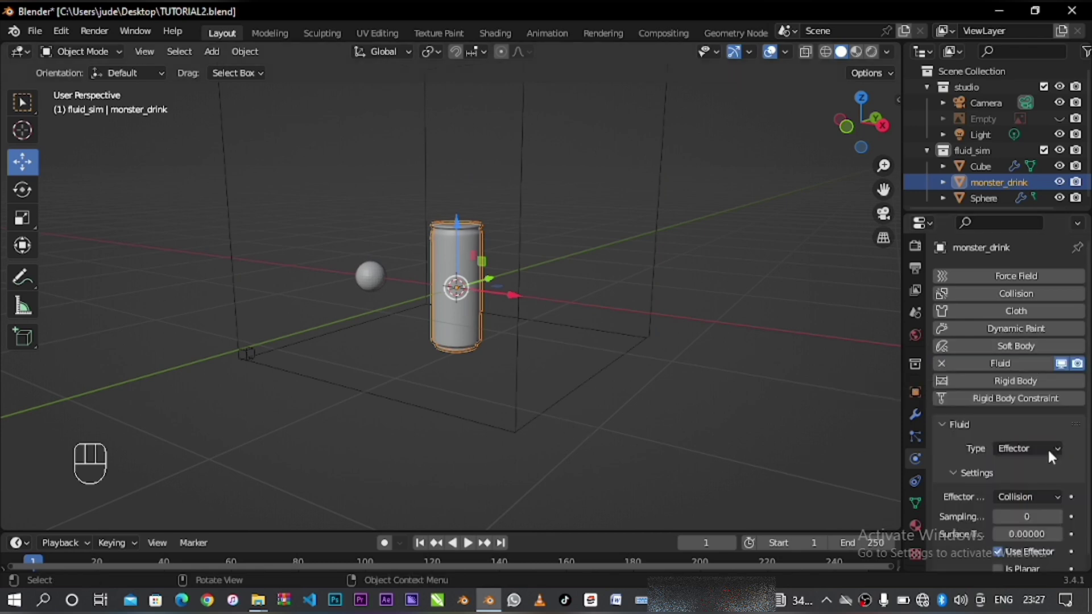
- Set the cube's domain type to Liquid, enable its Mesh option and make the cache resumable
left_click(515, 421)
left_click(1026, 496)
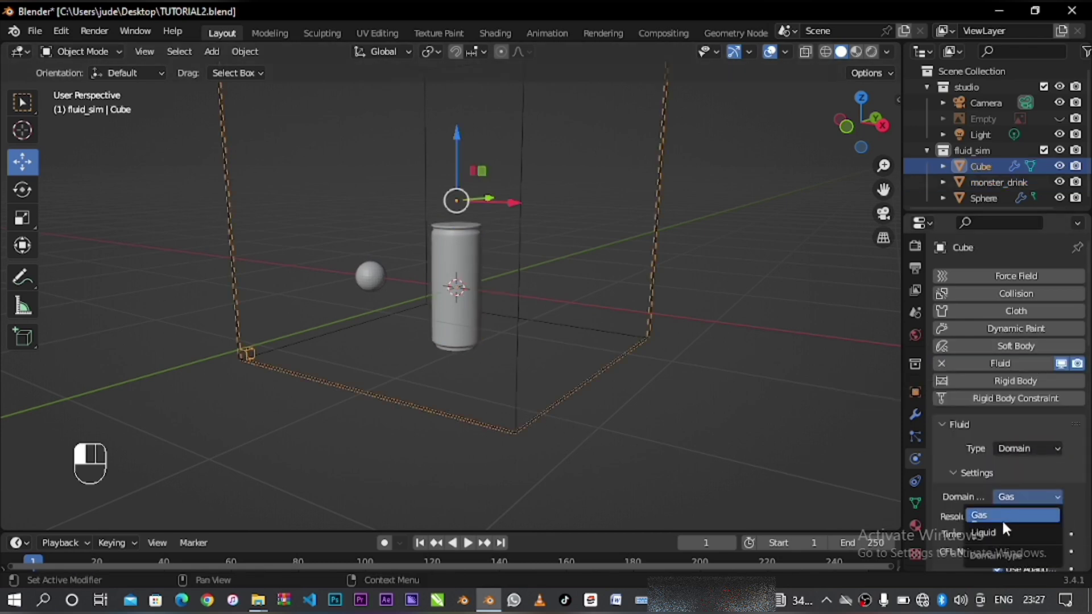
left_click(1011, 531)
scroll(1012, 398, "down", 10)
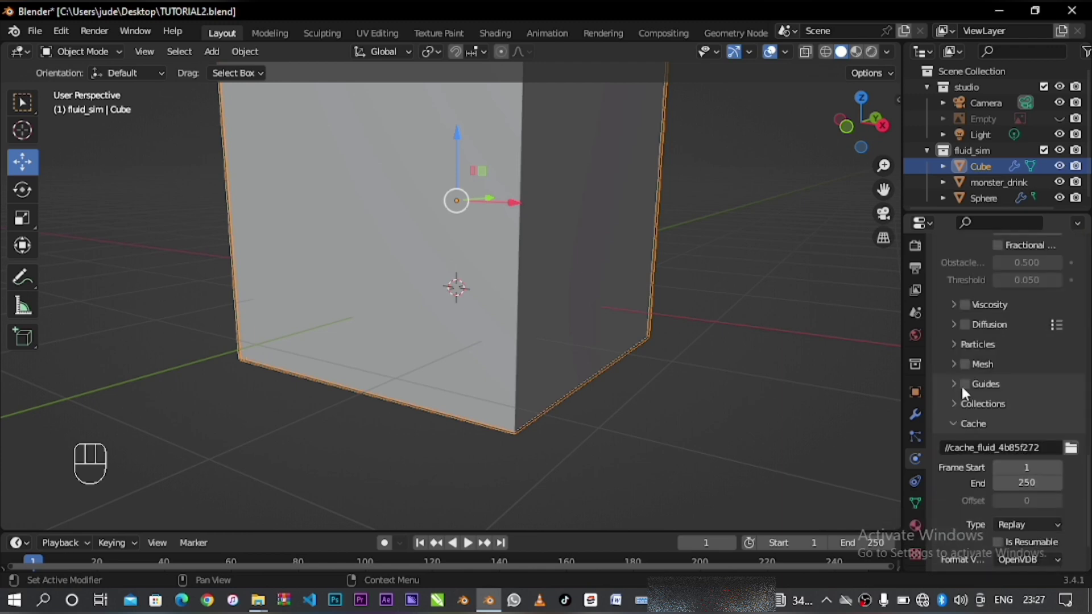
left_click(965, 364)
scroll(1012, 397, "down", 2)
scroll(1043, 529, "down", 1)
left_click(997, 461)
- Enlarge the timeline, play the liquid simulation to check the flow, and return to the first frame
left_click_drag(569, 533, 568, 491)
left_click(467, 502)
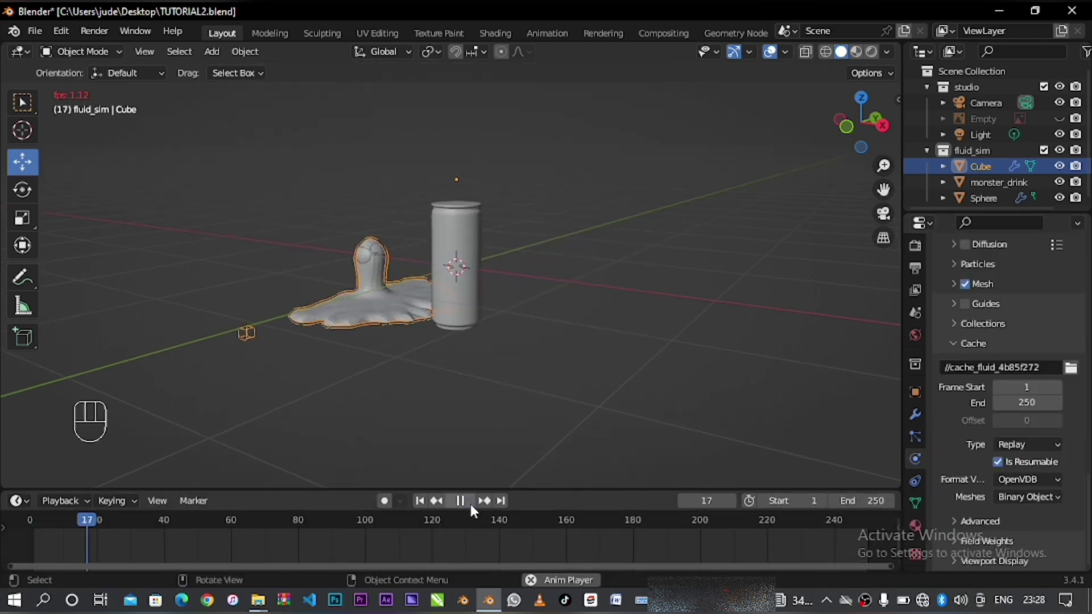
left_click(574, 285)
middle_click_drag(573, 284, 631, 347)
left_click(458, 499)
middle_click_drag(443, 363, 511, 347)
key("shift+Left")
- Enable Initial Velocity on the sphere's flow settings and set its Initial X to 10 m/s
left_click(983, 198)
left_click(964, 466)
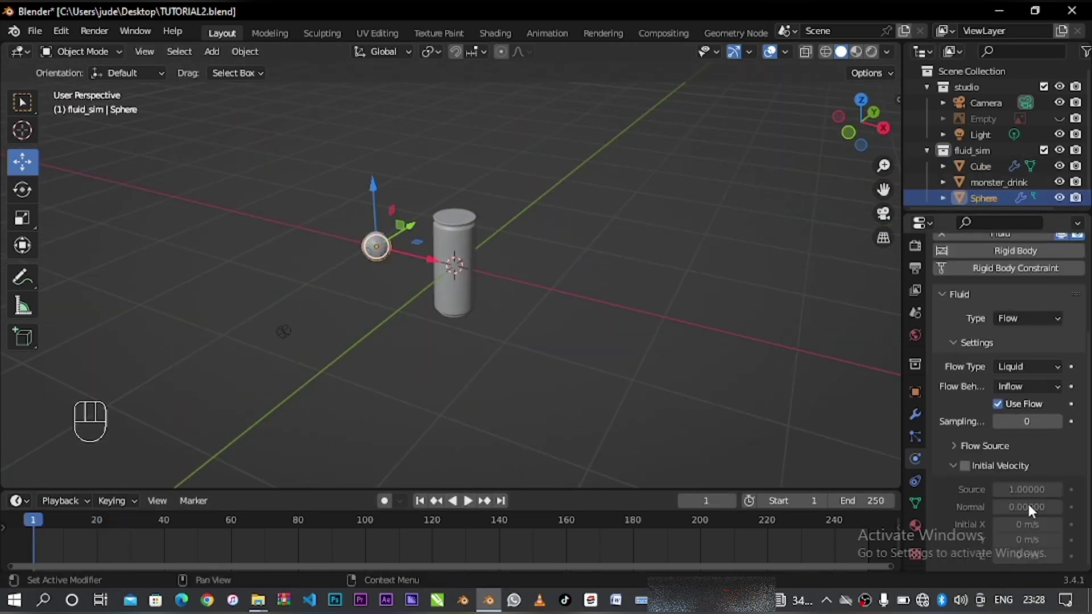
left_click(1017, 524)
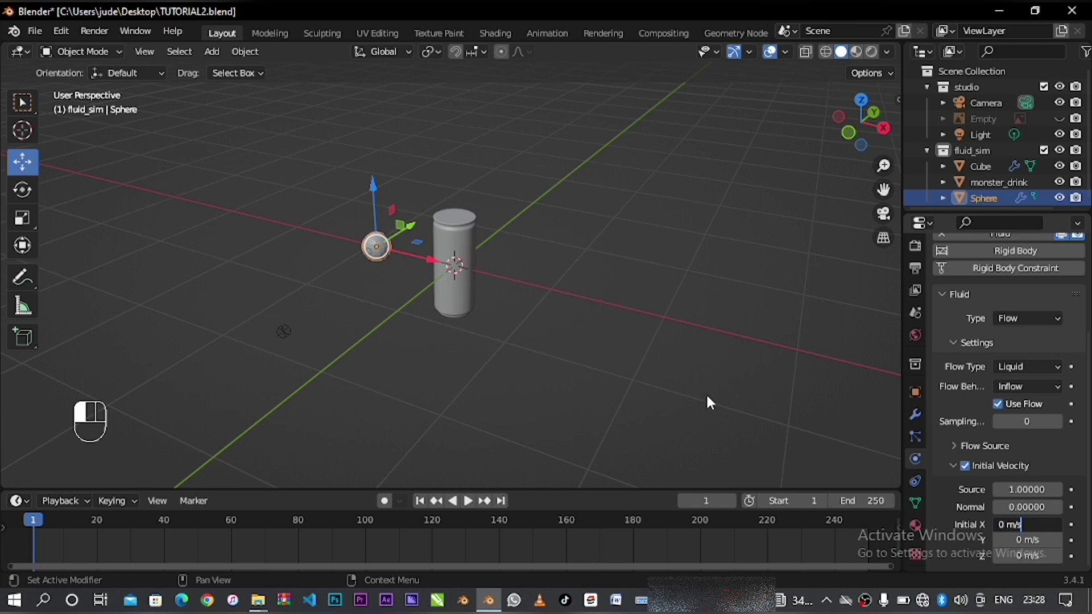
middle_click_drag(725, 371, 519, 288)
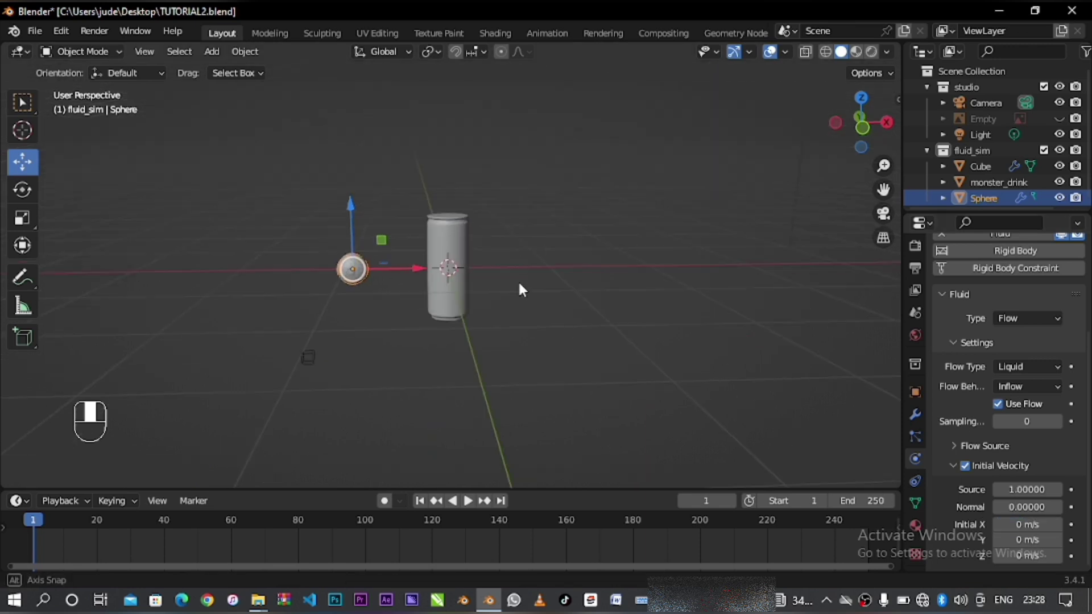
left_click(1019, 524)
type("10")
key("Return")
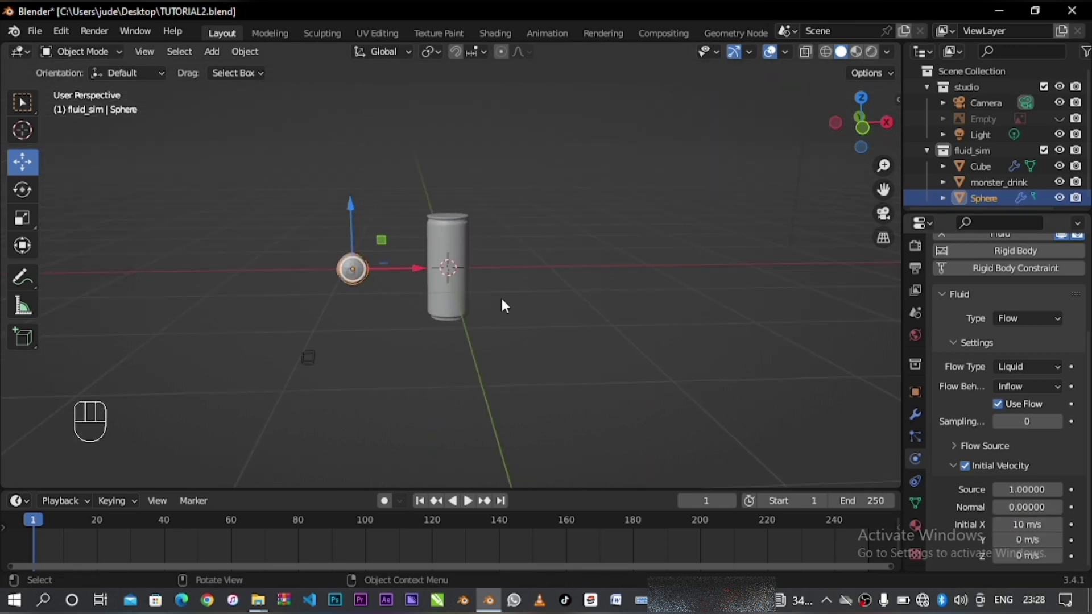
- Set the domain cube's fluid Time Scale to 0.2
middle_click_drag(502, 305, 555, 276)
scroll(1039, 456, "up", 5)
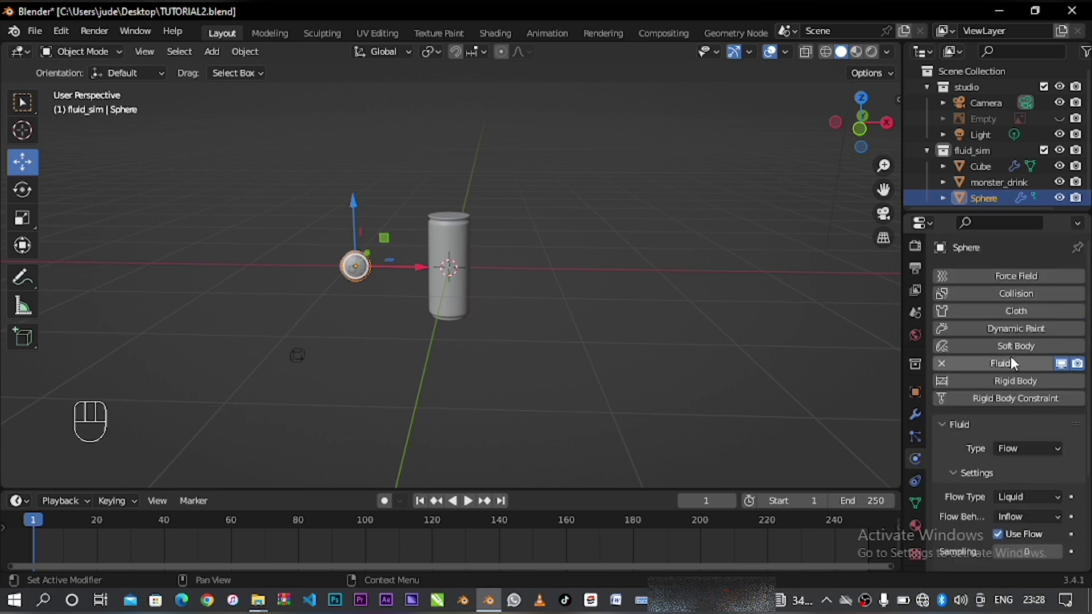
left_click(979, 167)
scroll(1023, 453, "down", 2)
left_click(1022, 440)
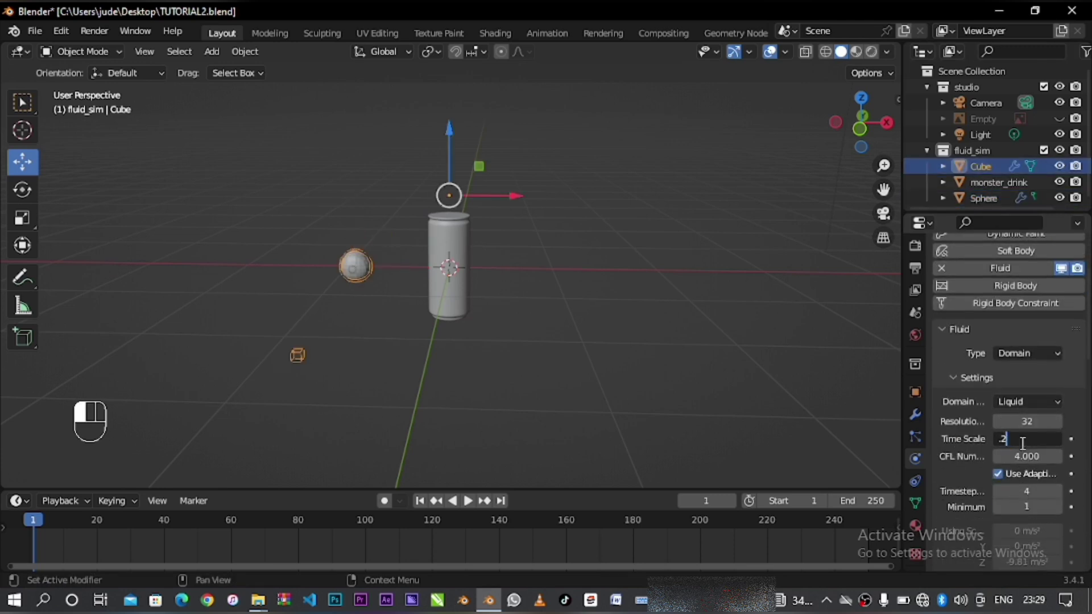
key("Return")
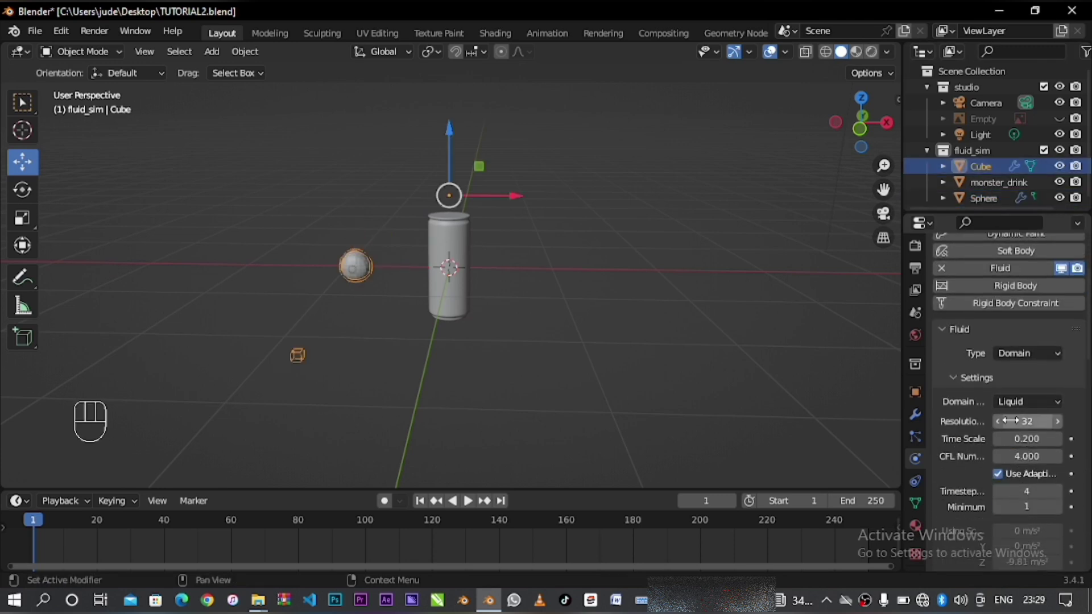
- Play the simulation to check how the liquid hits the can, and stop the playback
left_click(468, 501)
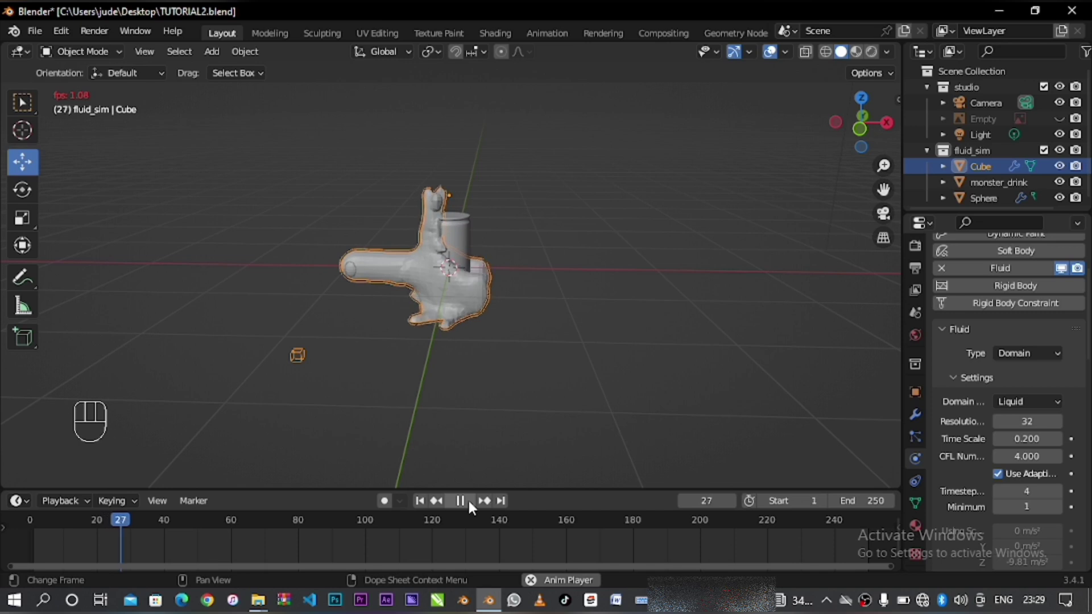
left_click(468, 500)
middle_click_drag(628, 317, 512, 318)
left_click(1026, 422)
key("Return")
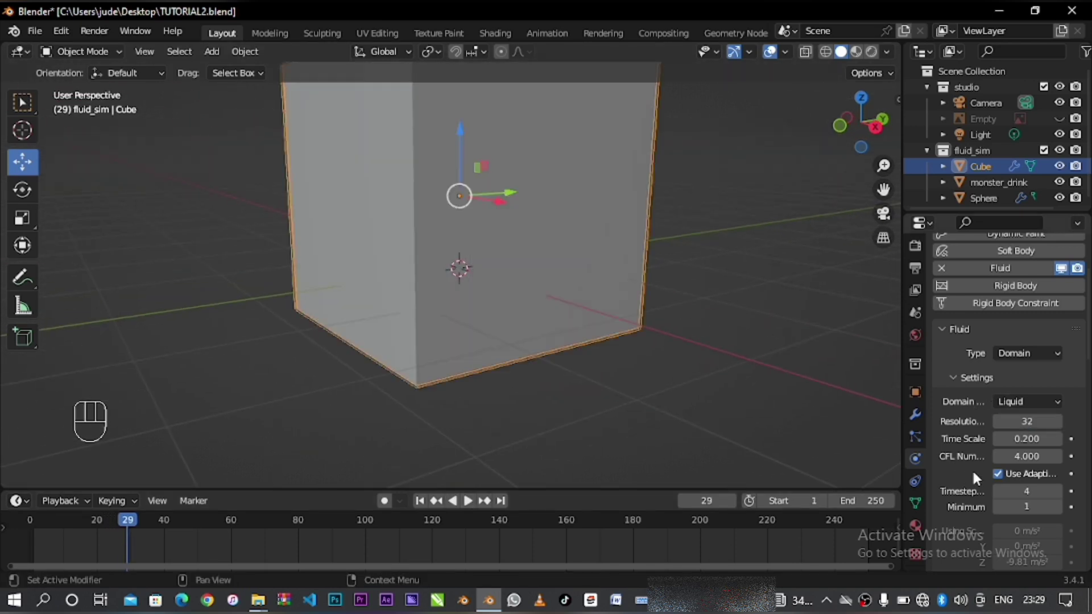
- Set the domain's cache directory to the blend file's own folder (//)
scroll(1013, 474, "down", 10)
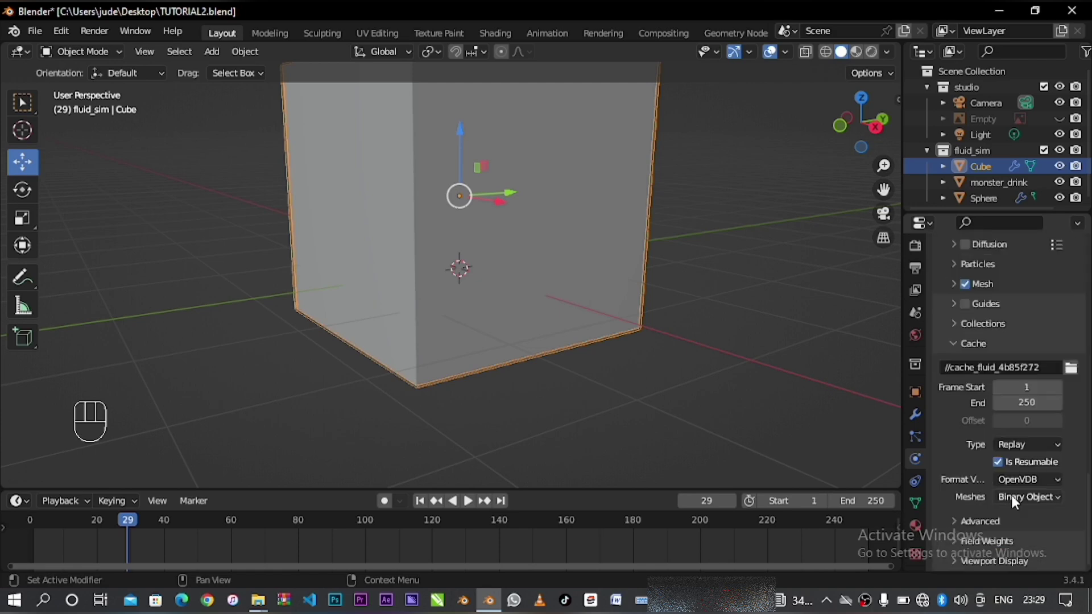
left_click(1071, 368)
left_click(179, 510)
left_click(909, 518)
- Set the domain's cache type to All and its end frame to 70
left_click(1001, 445)
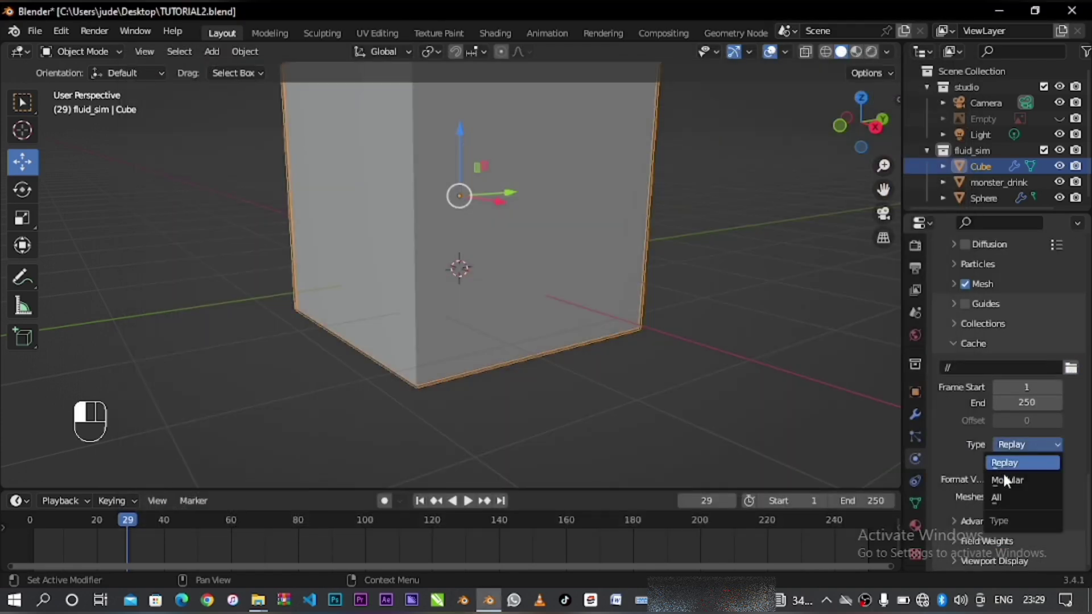
left_click(1017, 497)
left_click(1020, 402)
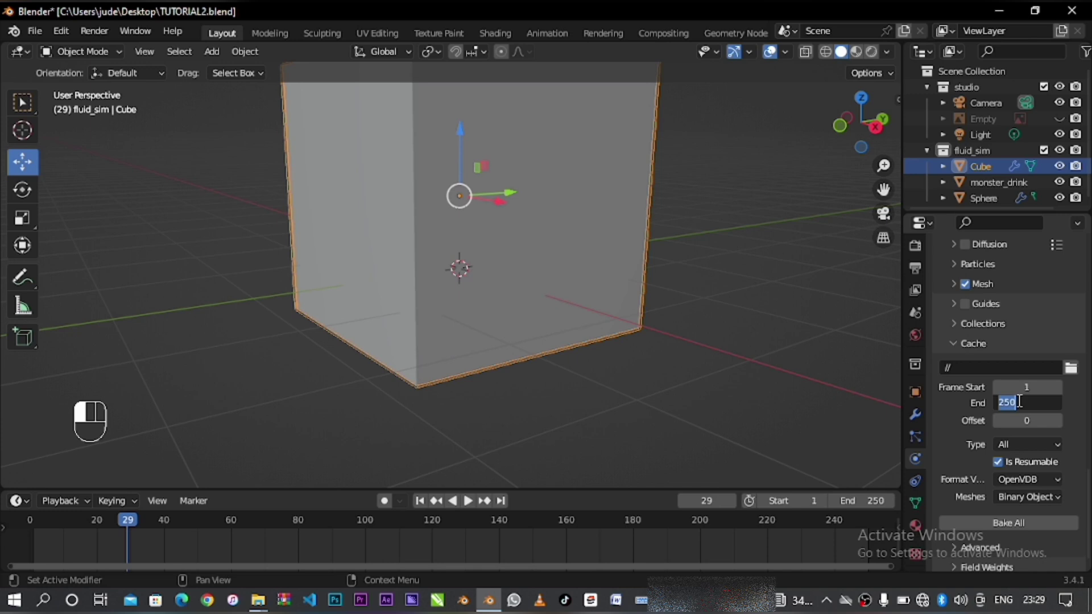
key("Return")
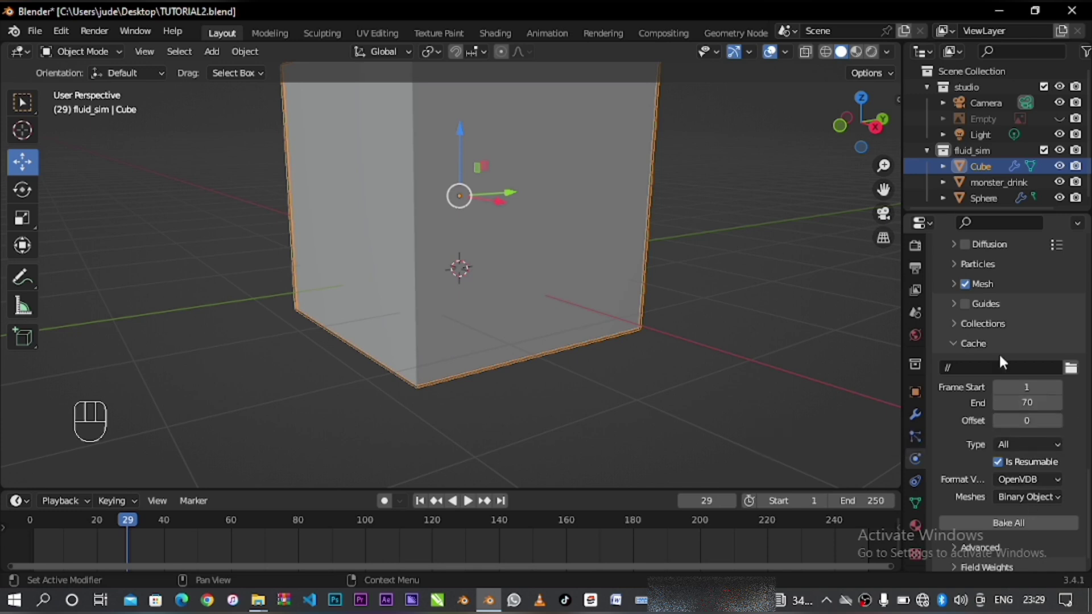
- Set the domain's resolution divisions to 128
scroll(1012, 353, "down", 10)
scroll(1026, 356, "up", 10)
double_click(1029, 437)
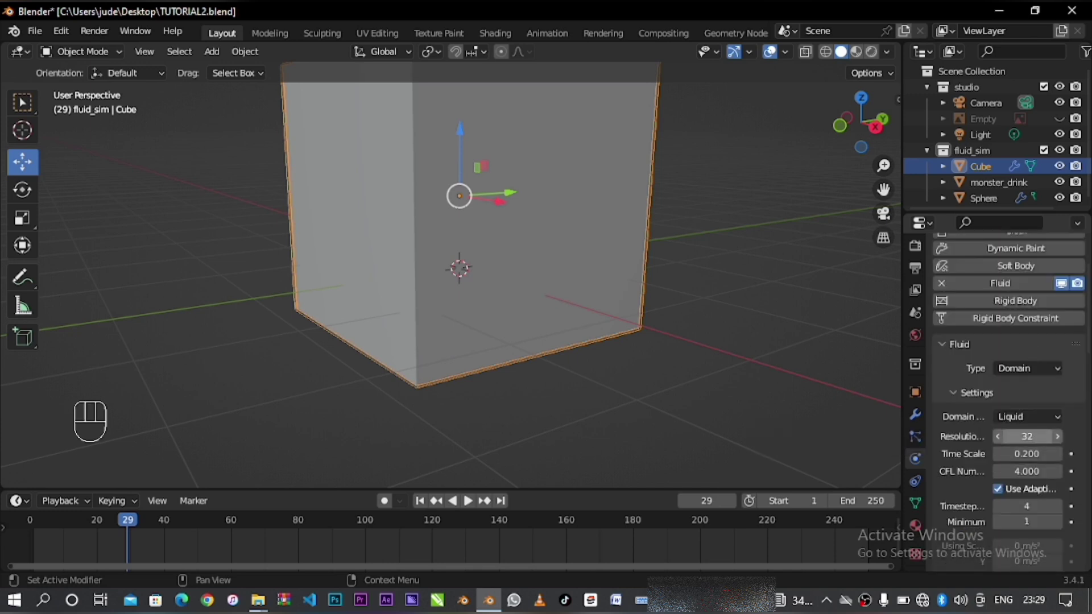
type("128")
key("Return")
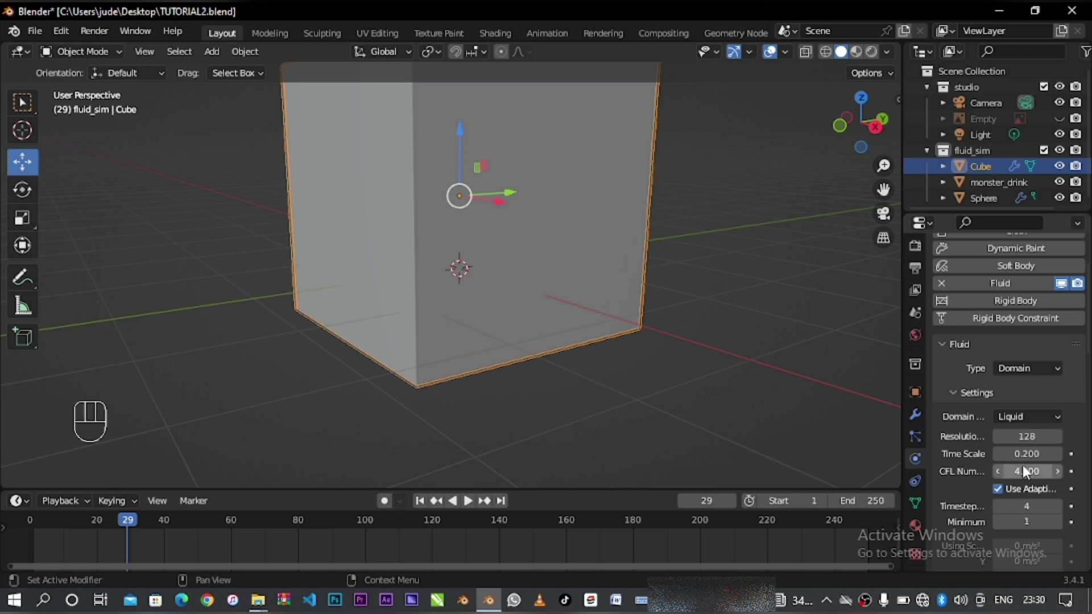
- Bake all of the domain's fluid simulation data
scroll(1022, 465, "down", 12)
scroll(995, 517, "down", 5)
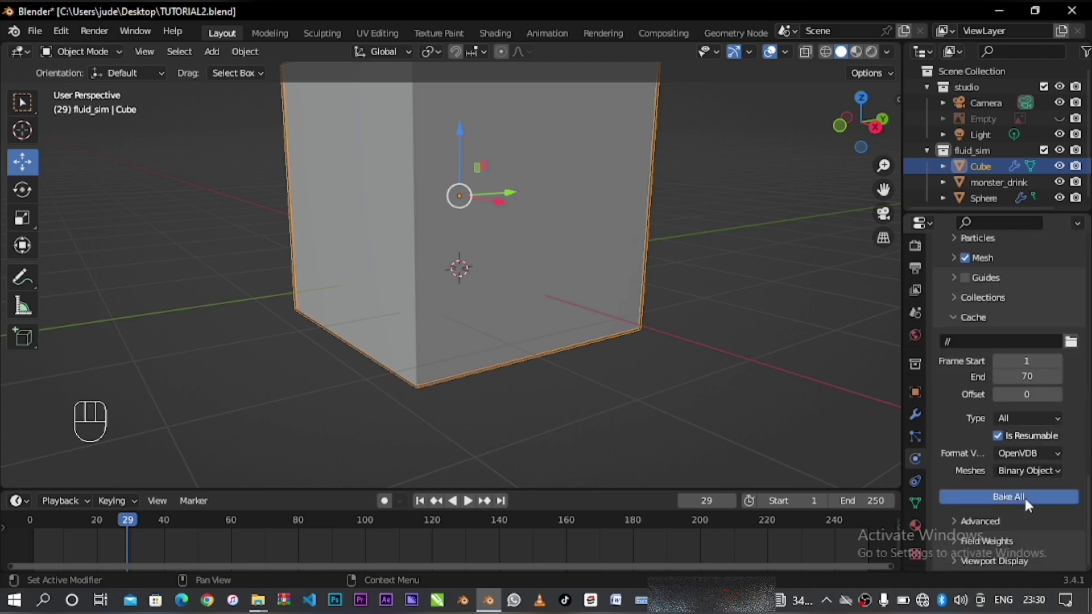
left_click(1024, 496)
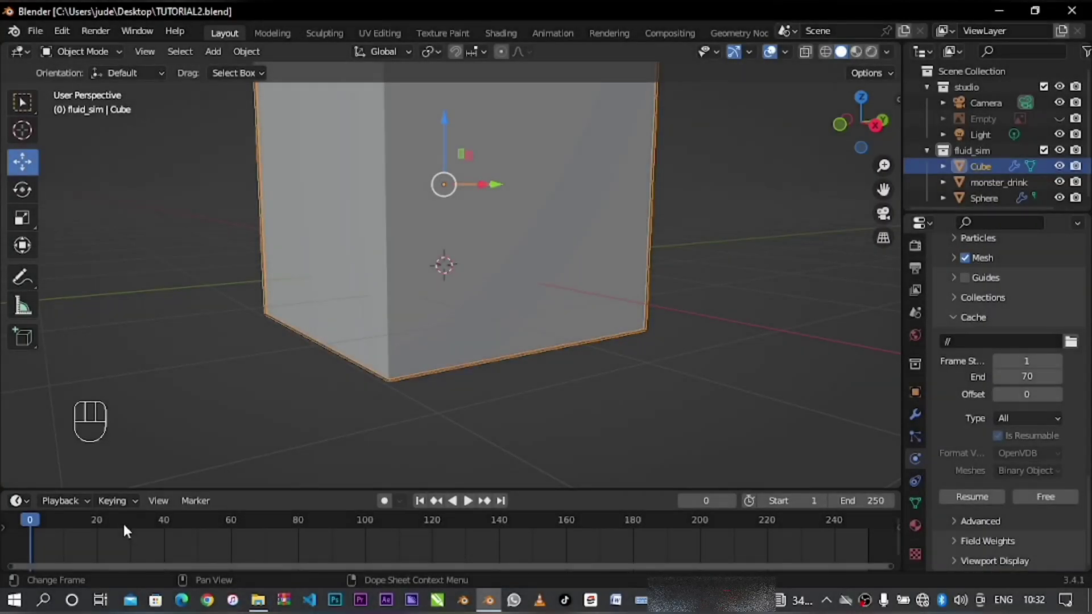
- Play the baked simulation, stop it at frame 24 and shade the fluid mesh smooth
key("space")
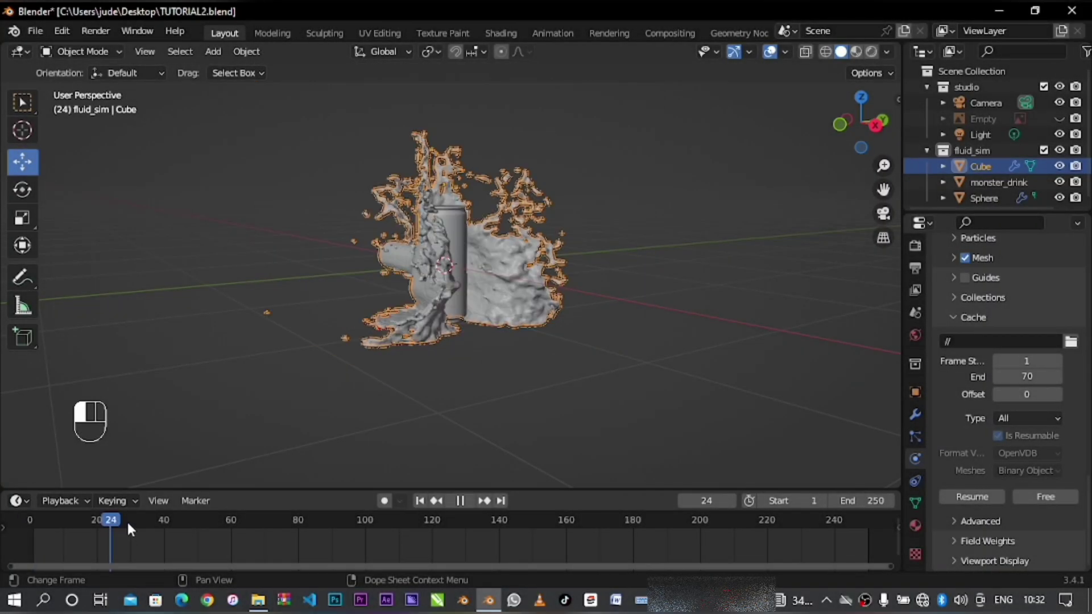
key("space")
scroll(387, 354, "up", 5)
right_click(352, 277)
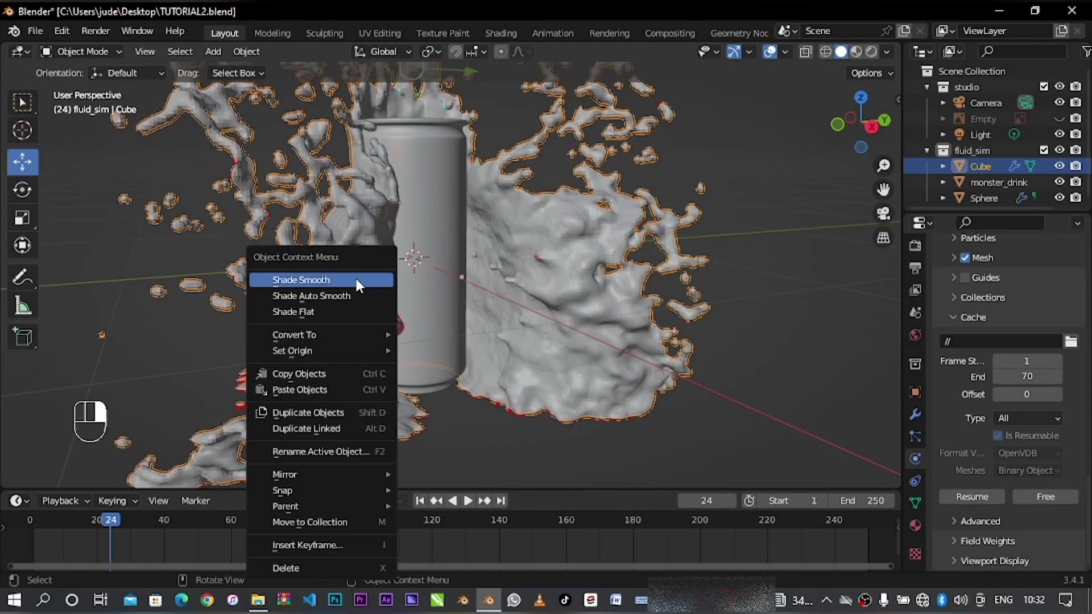
left_click(356, 280)
- Rename the fluid domain object, currently called Cube, to "drink"
double_click(980, 166)
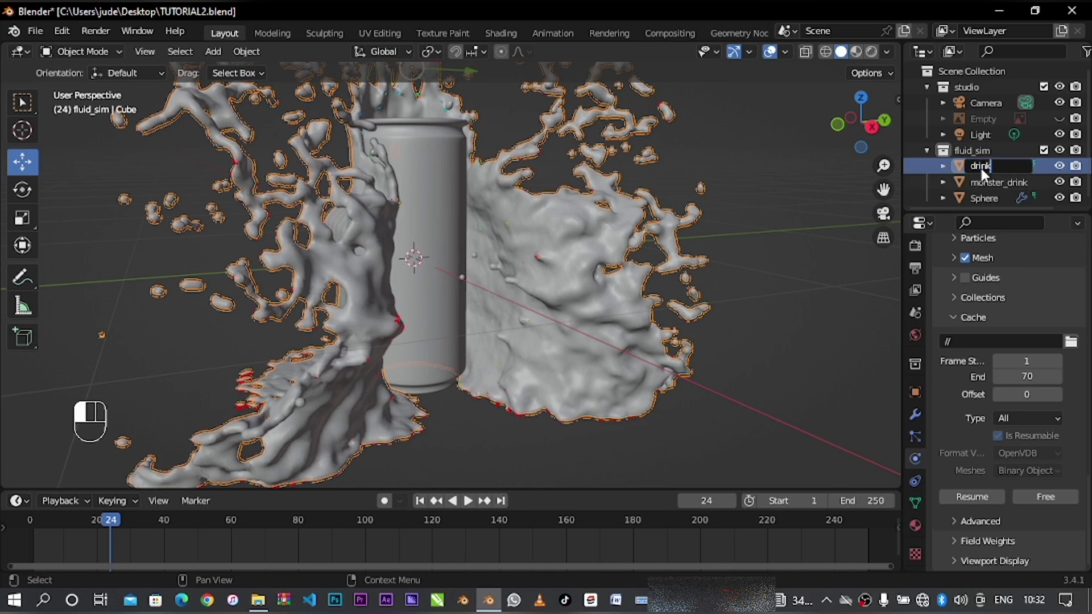
type("drink")
key("Return")
- Align the camera to a right-side view of the can and its splash
key("KP_3")
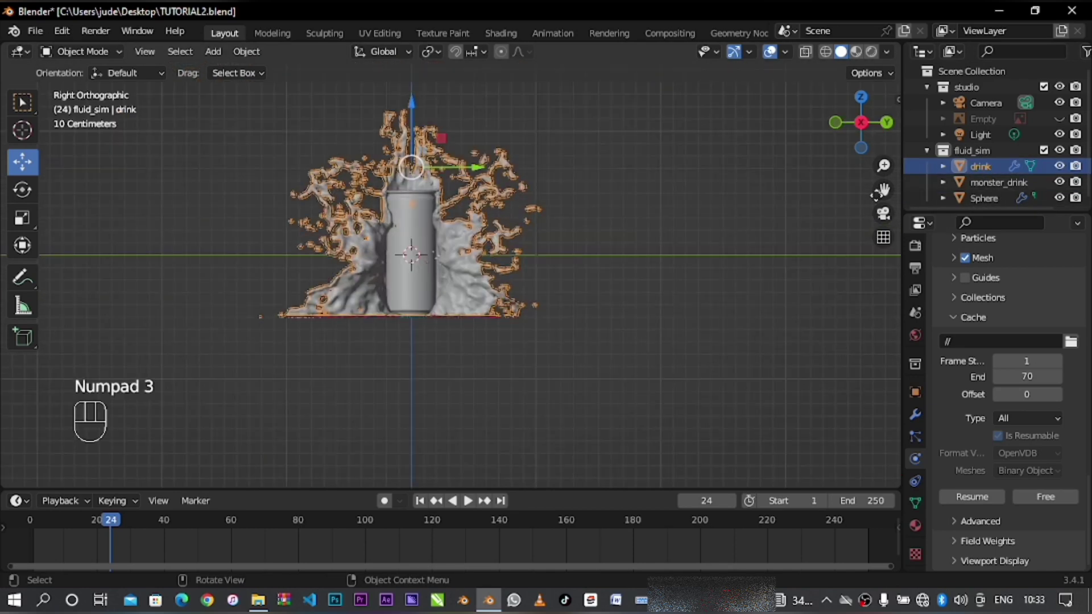
left_click(985, 103)
left_click(144, 51)
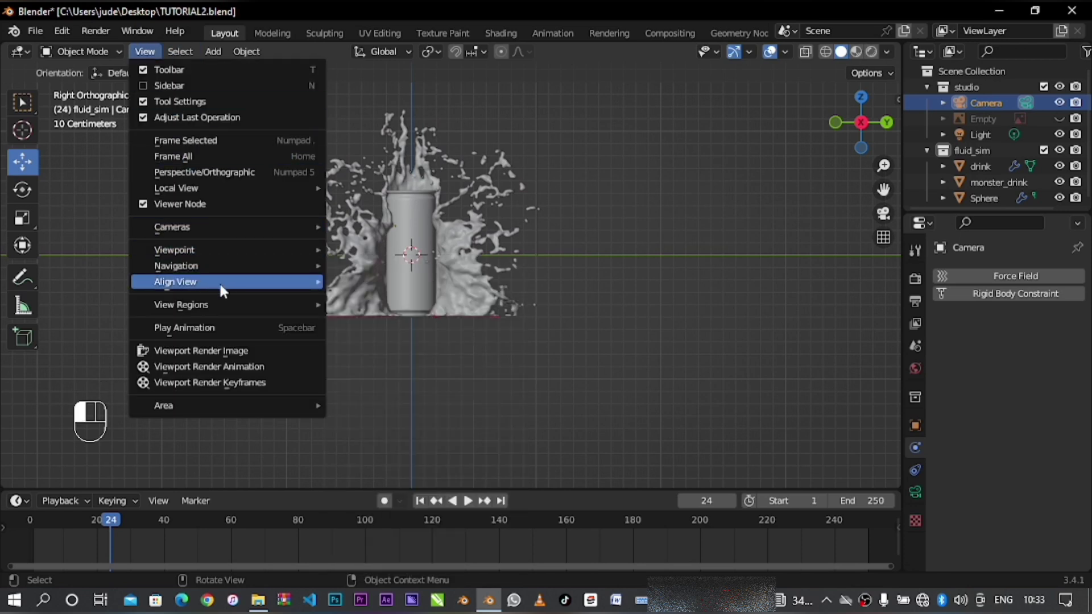
mouse_move(219, 282)
left_click(417, 306)
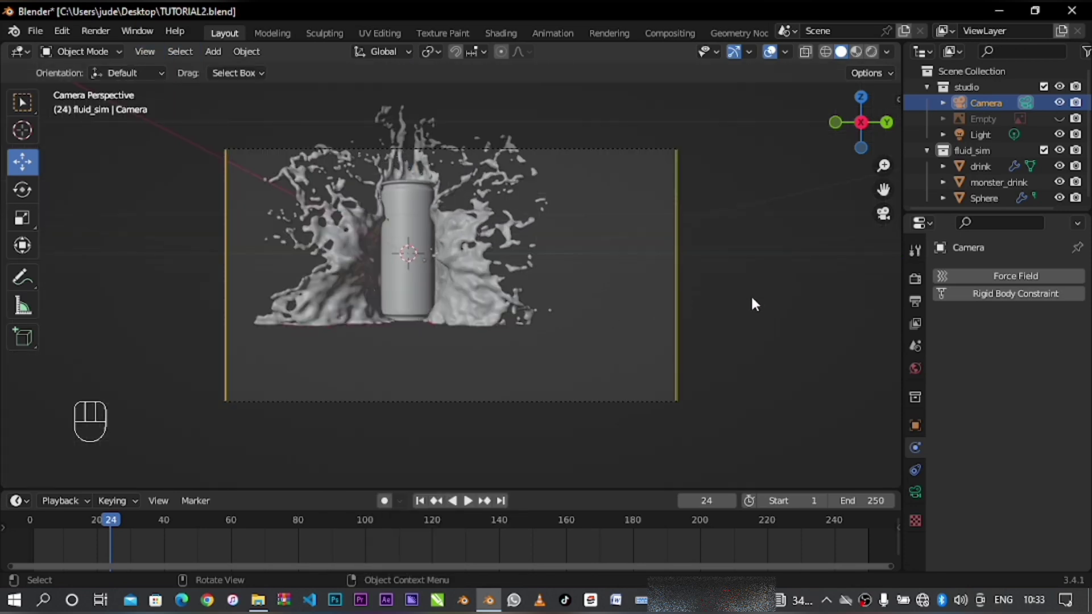
- Set the camera's Z location to 0 m
key("n")
left_click(791, 164)
type("0")
key("Return")
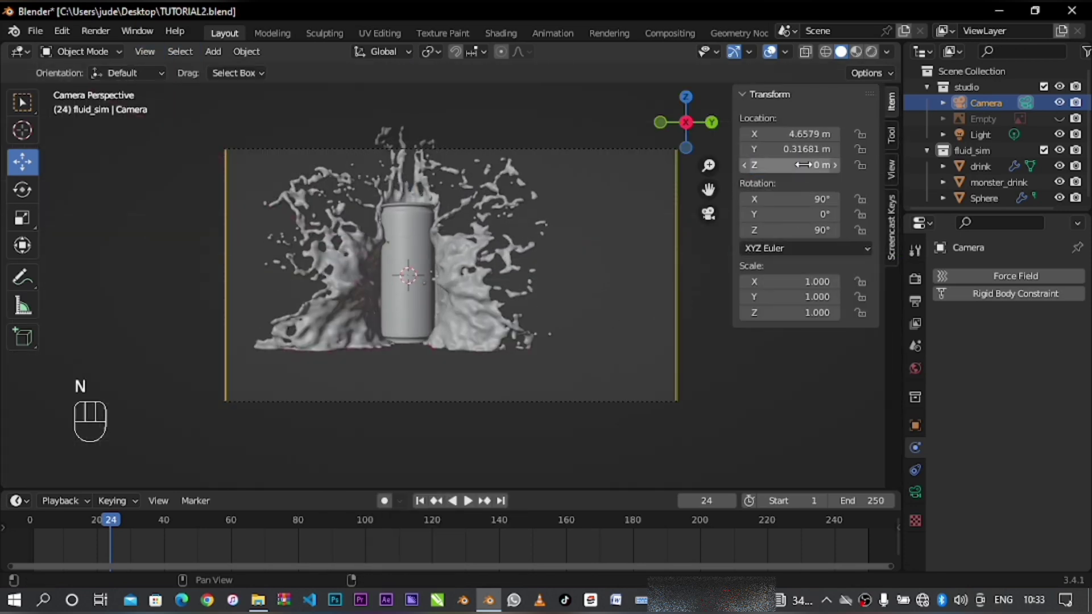
- Set the output resolution to the portrait format of 1080 px in X and 1920 px in Y
left_click(915, 279)
left_click(915, 301)
left_click(1040, 297)
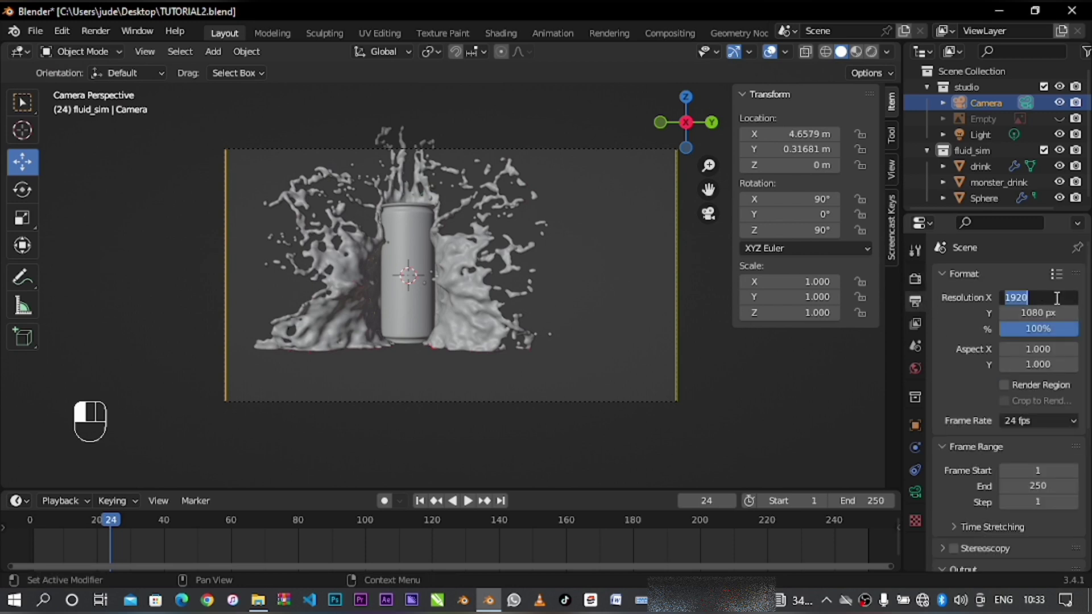
type("1080")
key("Return")
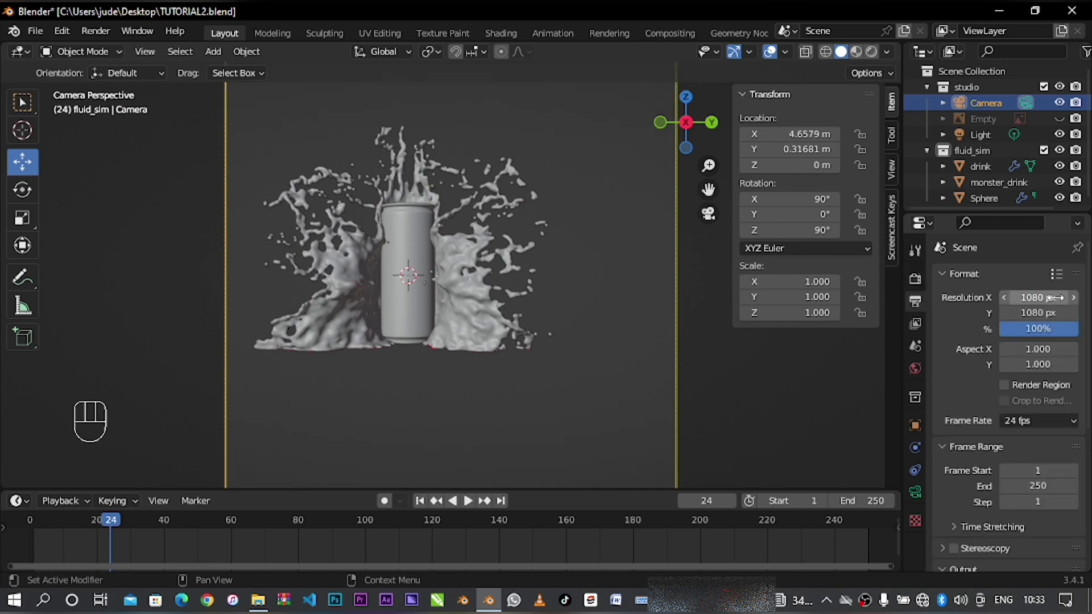
left_click(1053, 313)
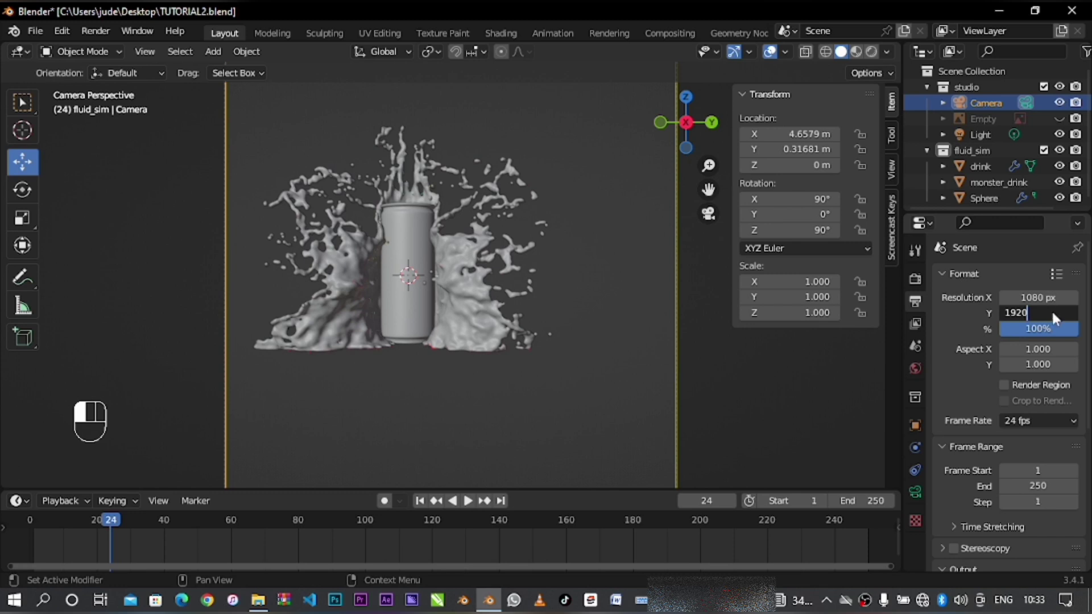
key("Return")
- Centre the can in the camera frame by setting the lens shift to -0.100 in X and 0.160 in Y
left_click(914, 492)
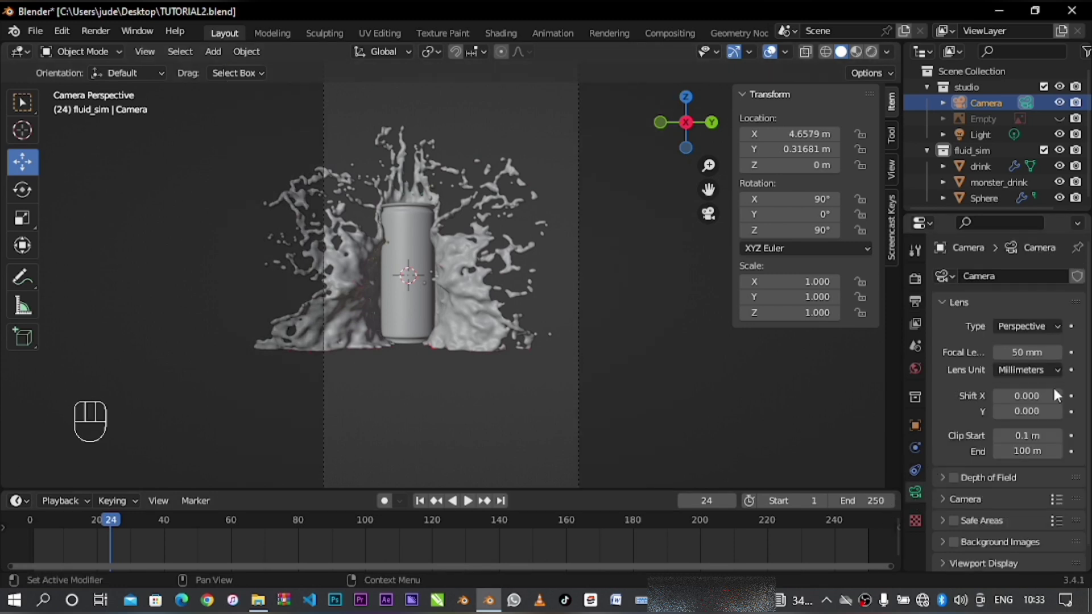
scroll(571, 331, "down", 2)
mouse_move(1027, 412)
left_mouse_down()
mouse_move(1016, 412)
mouse_move(1032, 412)
mouse_move(1018, 396)
mouse_move(1034, 411)
mouse_move(1025, 396)
left_mouse_up()
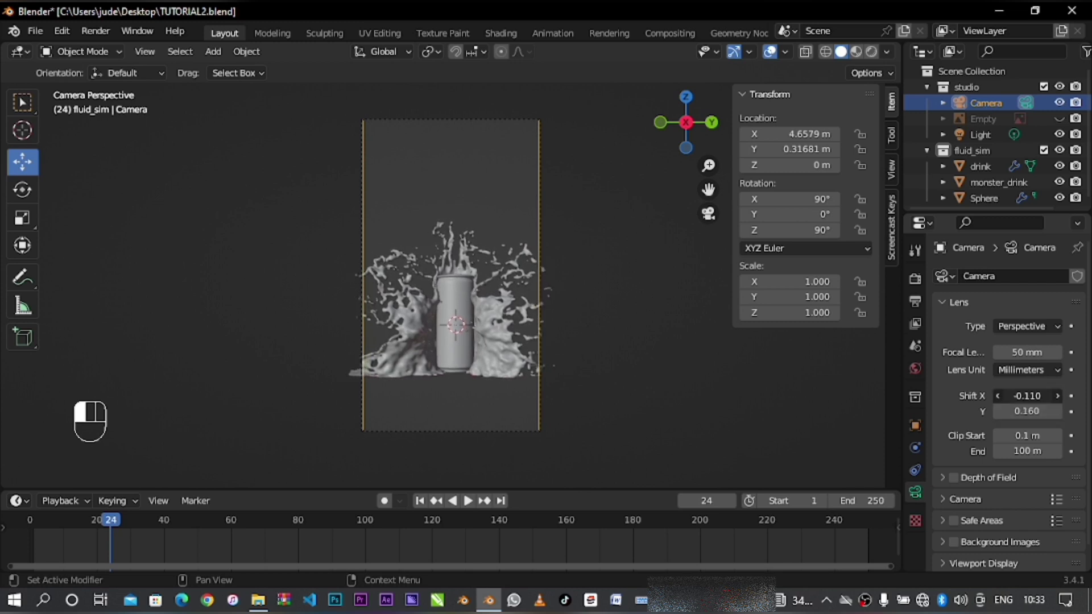
key("KP_0")
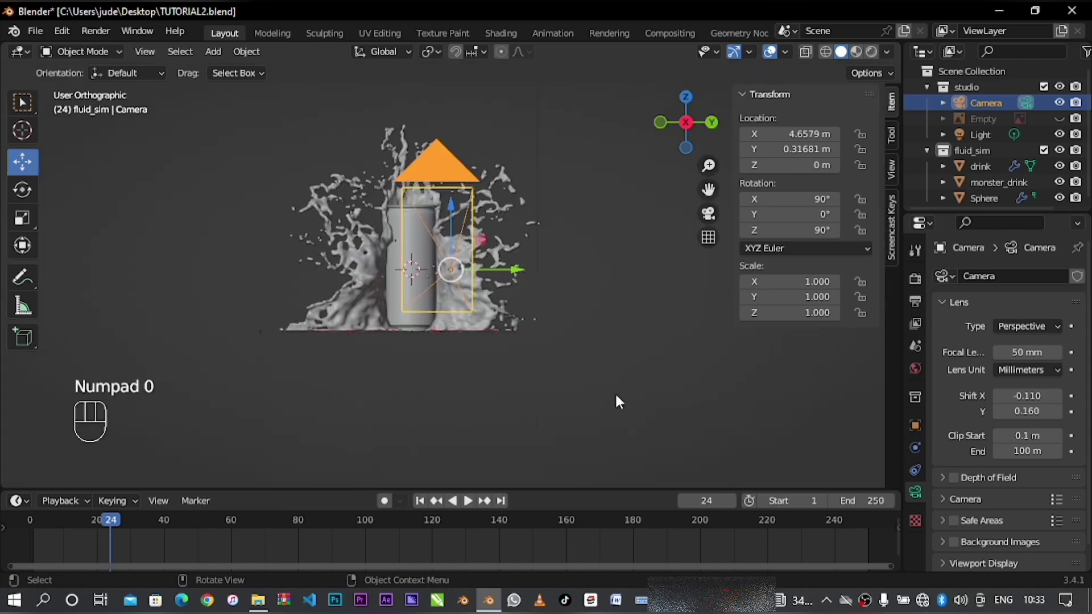
key("KP_0")
scroll(561, 383, "down", 1)
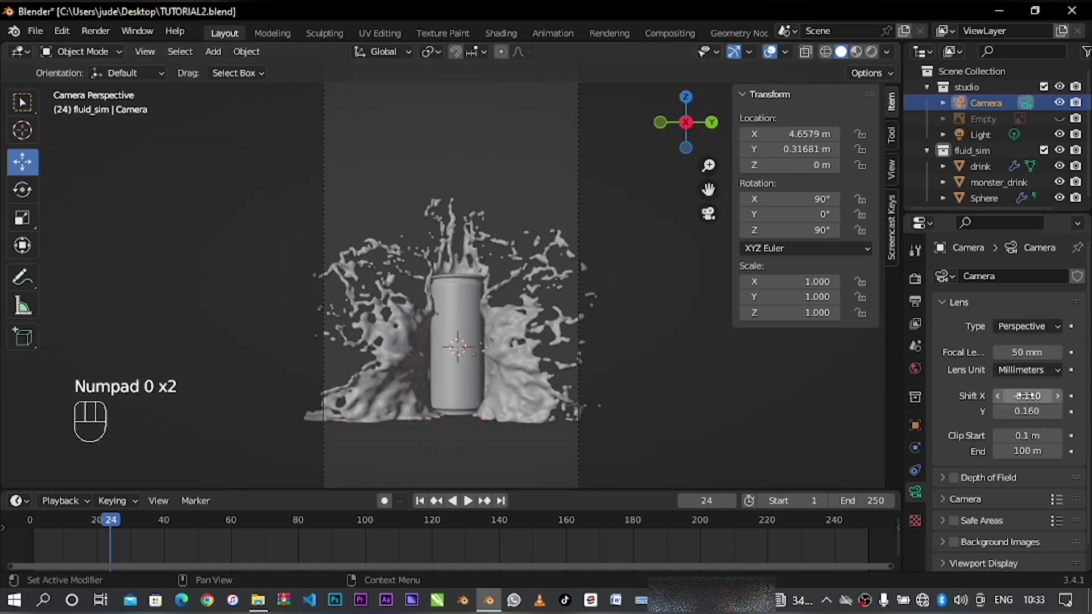
mouse_move(1021, 395)
left_mouse_down()
mouse_move(1046, 395)
mouse_move(1028, 395)
left_mouse_up()
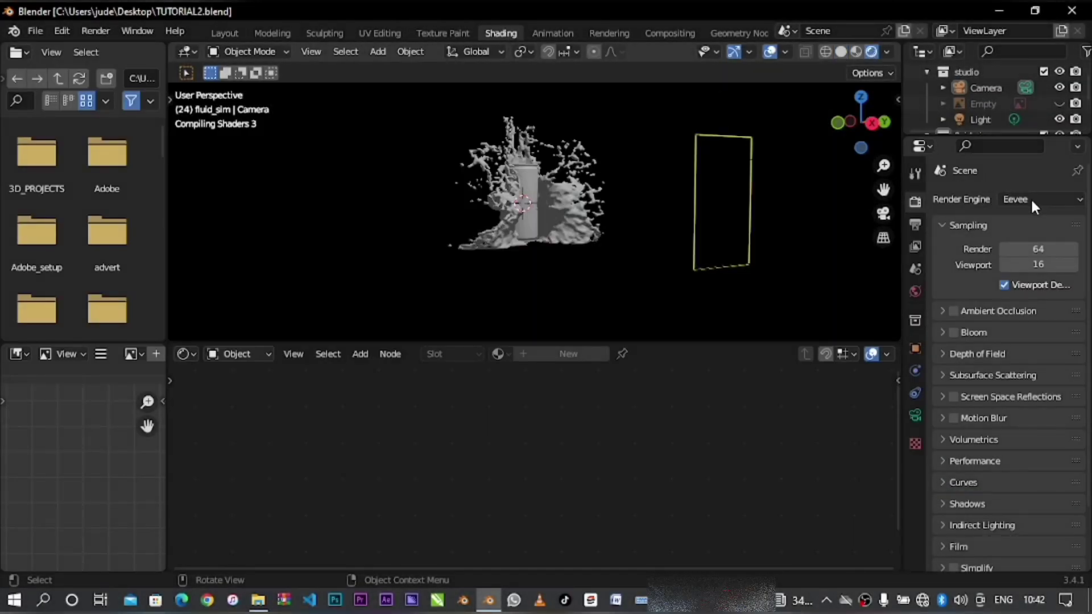
- Switch the render engine to Cycles and set both the viewport and render max samples to 50
left_click(1031, 197)
left_click(1029, 251)
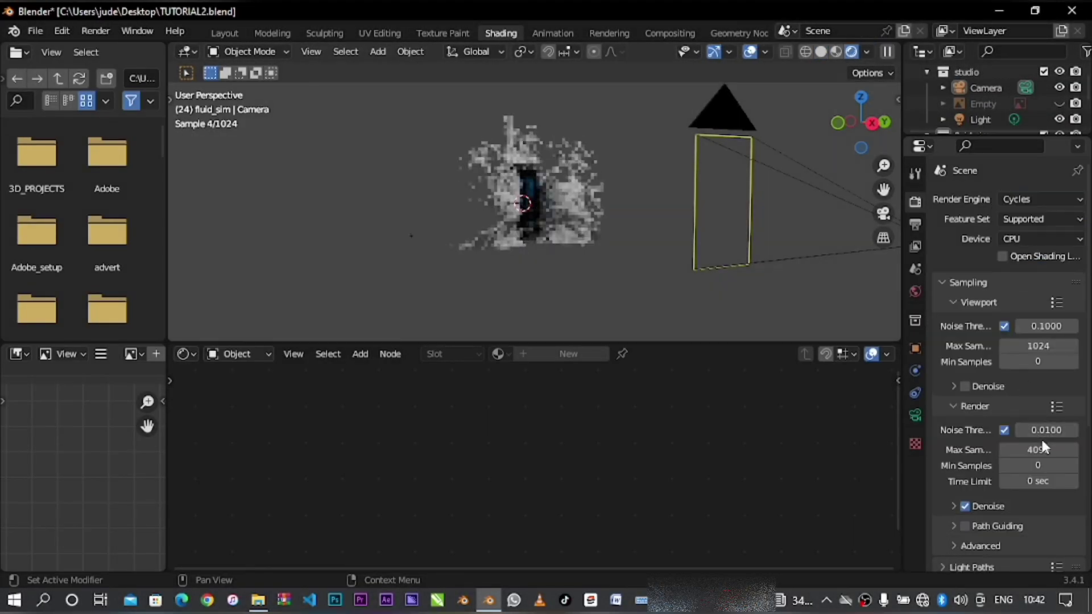
left_click(1027, 344)
key("Return")
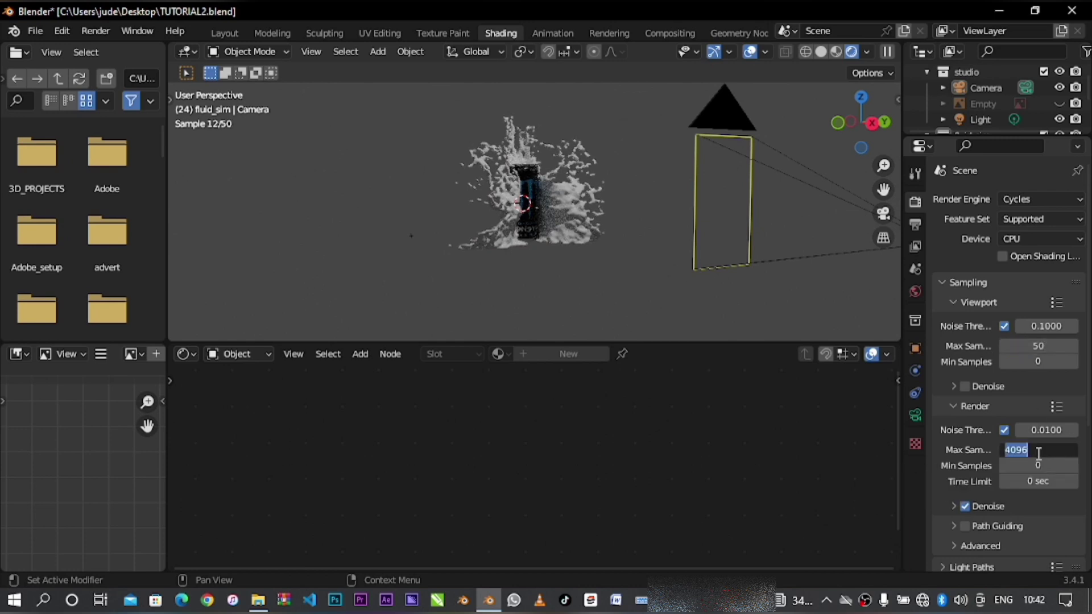
left_click(1038, 454)
type("50")
key("Return")
key("KP_0")
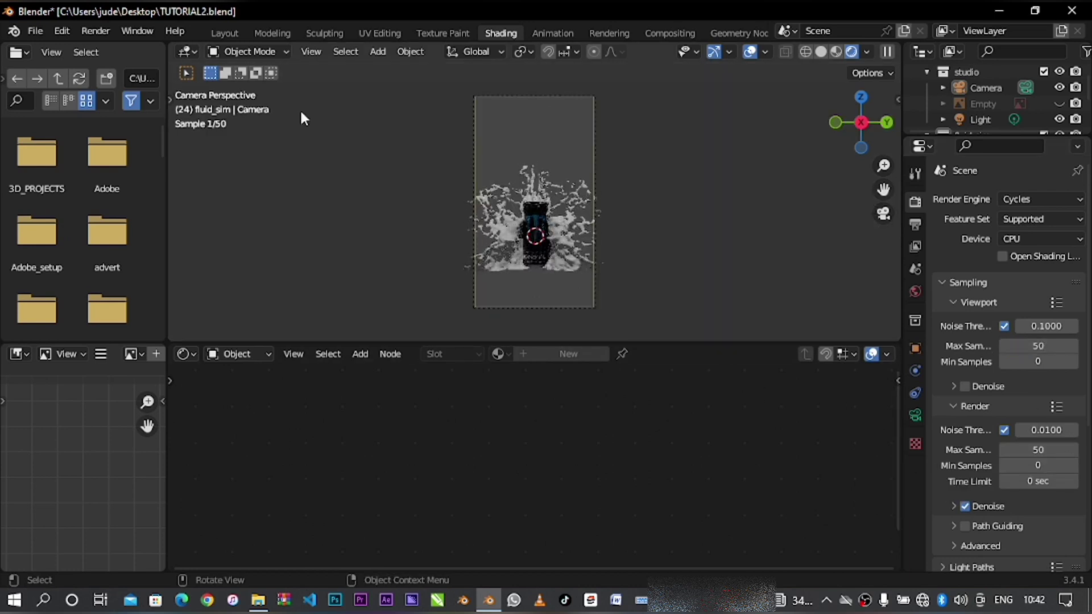
- In the Layout workspace, divide the 3D viewport into three areas and give one of the smaller camera views rendered shading
left_click(223, 32)
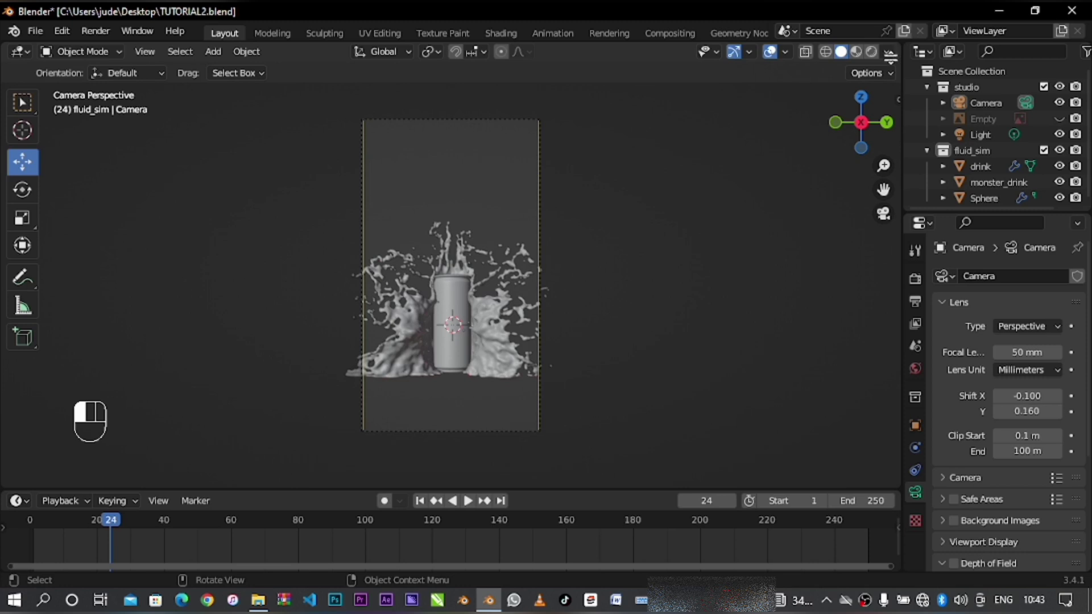
left_click_drag(897, 46, 522, 417)
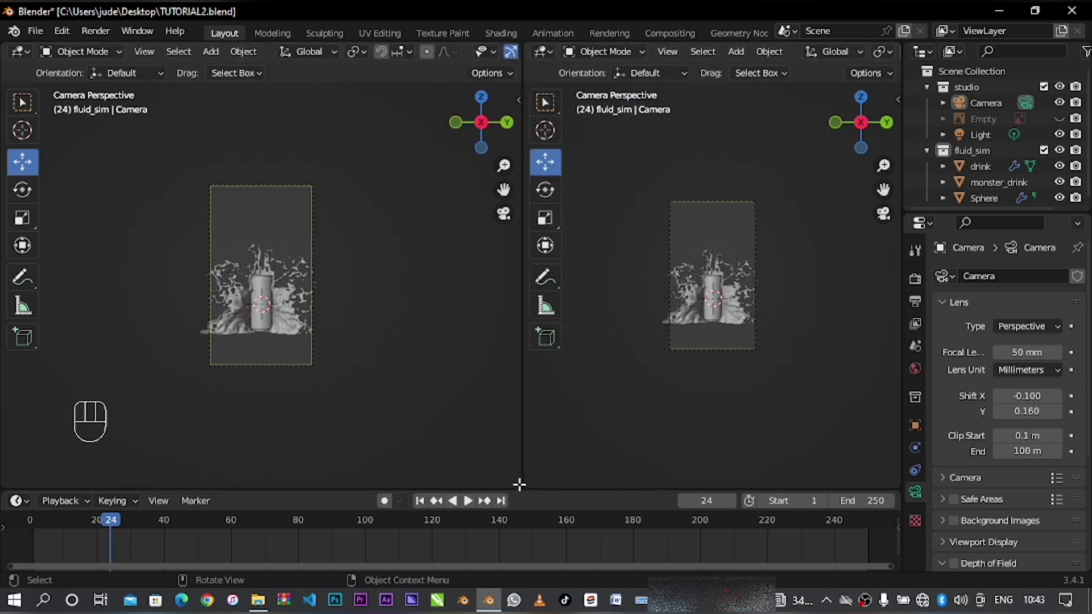
left_click_drag(530, 498, 530, 511)
left_click_drag(531, 568, 608, 358)
scroll(791, 52, "down", 5, "shift")
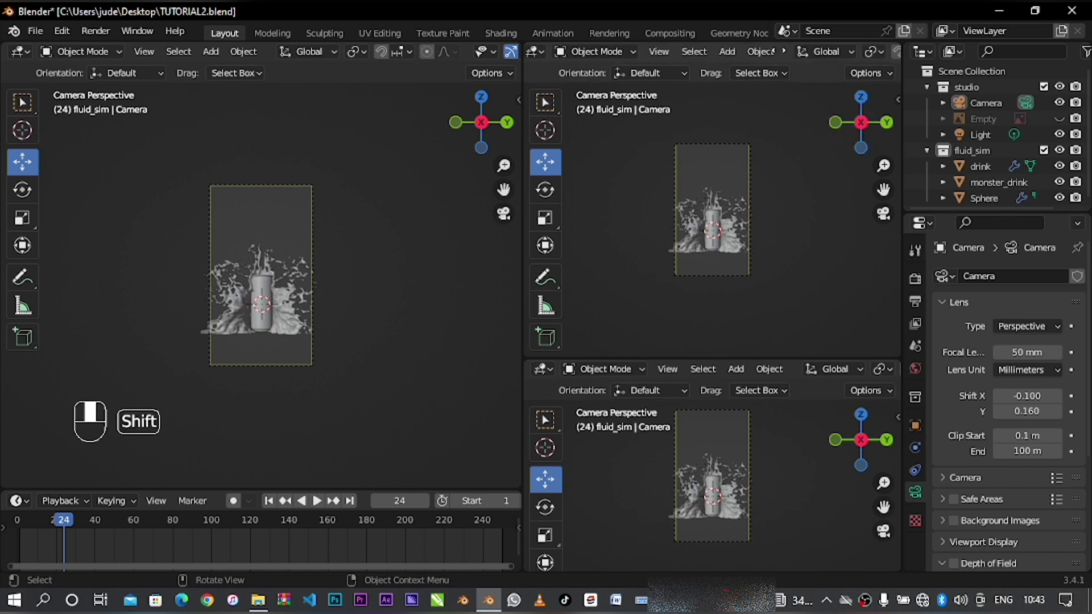
scroll(651, 56, "down", 5, "shift")
left_click(871, 51)
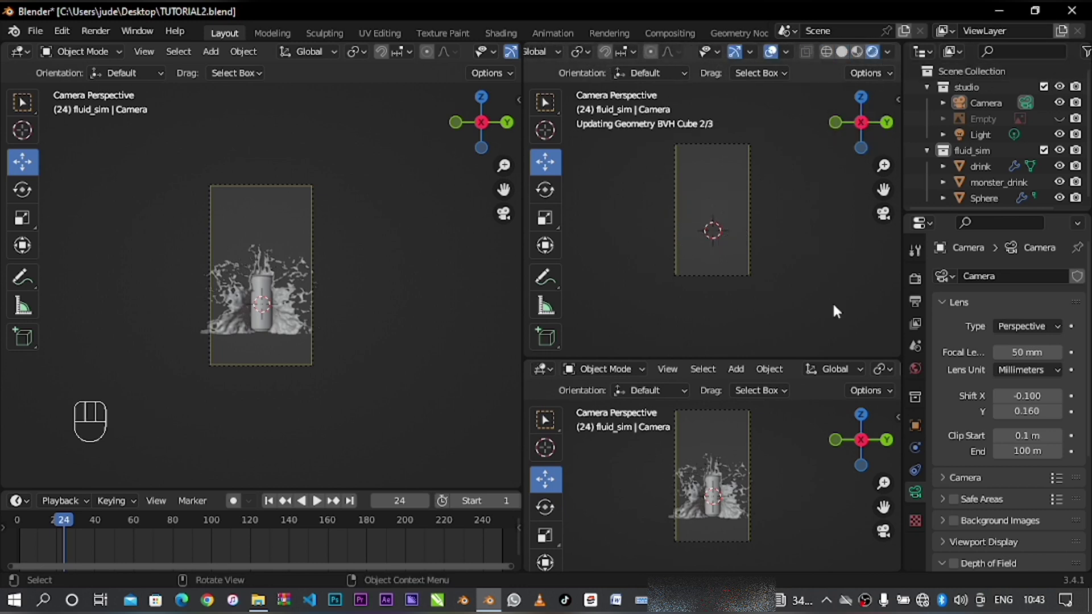
- Turn the large 3D viewport into a Shader Editor that shows the World nodes
left_click(19, 51)
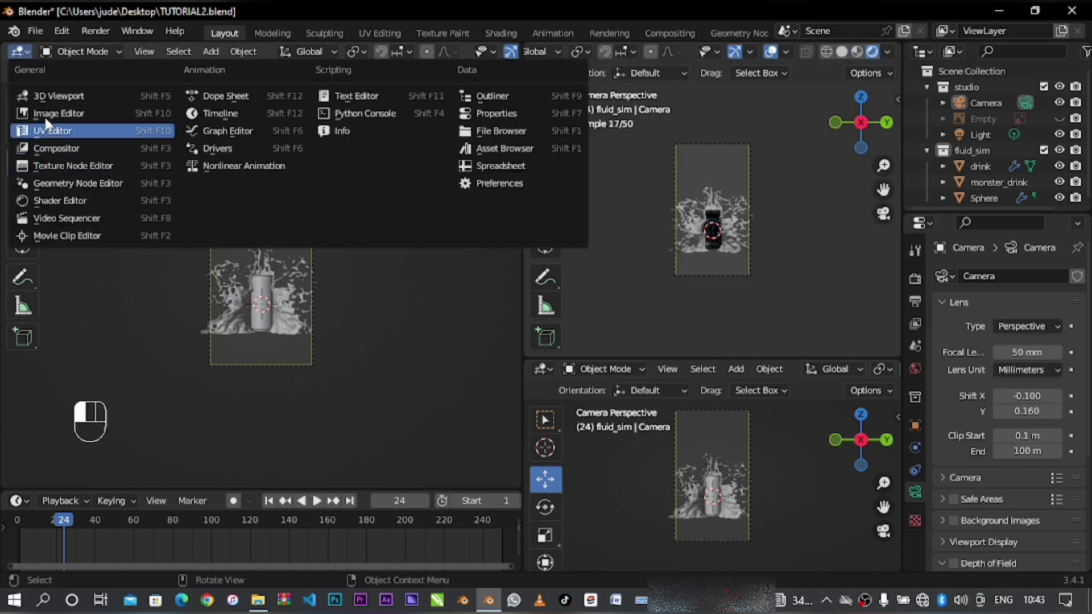
left_click(46, 201)
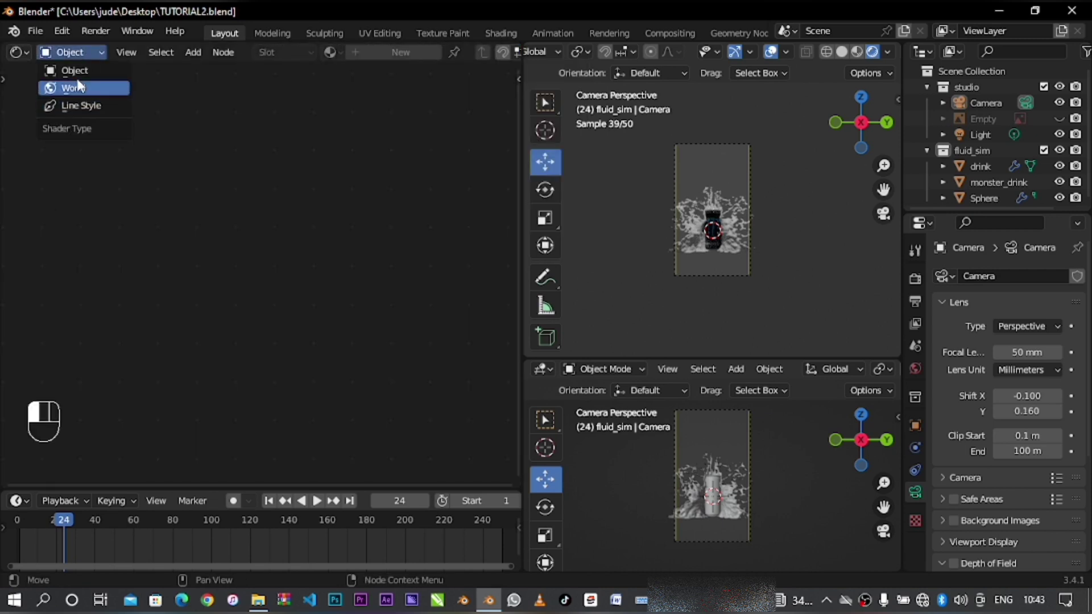
left_click(78, 84)
middle_click_drag(409, 271, 261, 312, "shift")
scroll(289, 275, "up", 4)
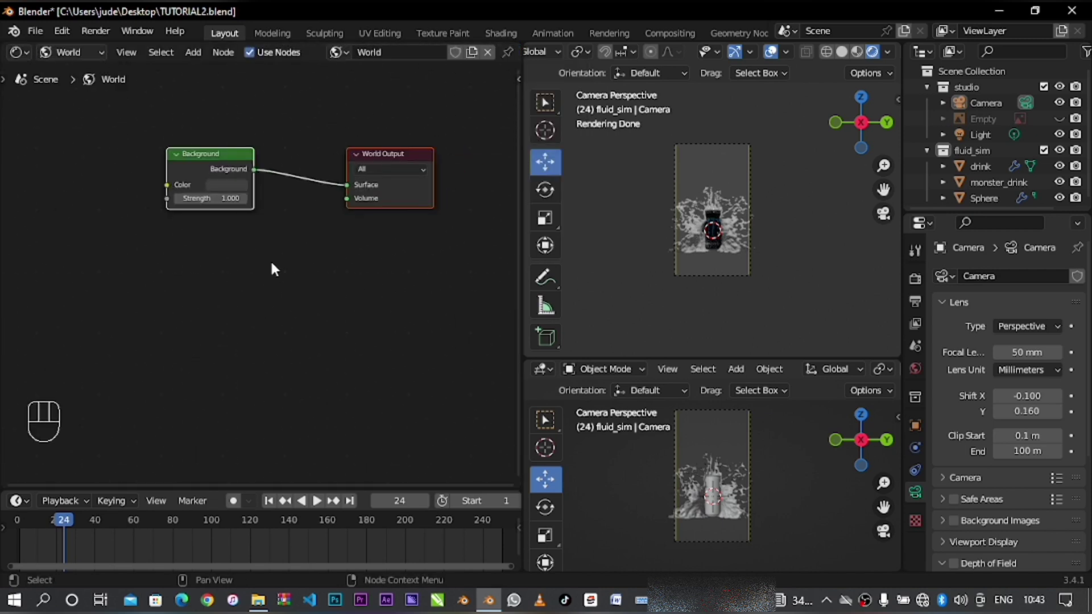
- Add an Environment Texture node to the world Background's color and load the kloofendal_48d partly cloudy puresky image into it
key("shift+a")
type("env")
key("Return")
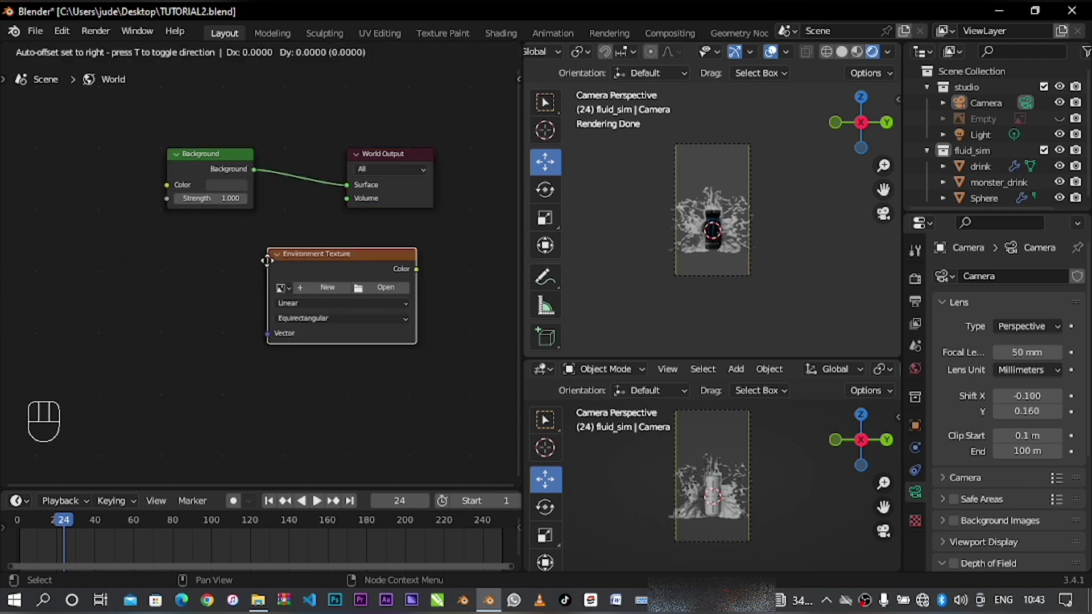
left_click(34, 146)
left_click_drag(183, 154, 250, 185)
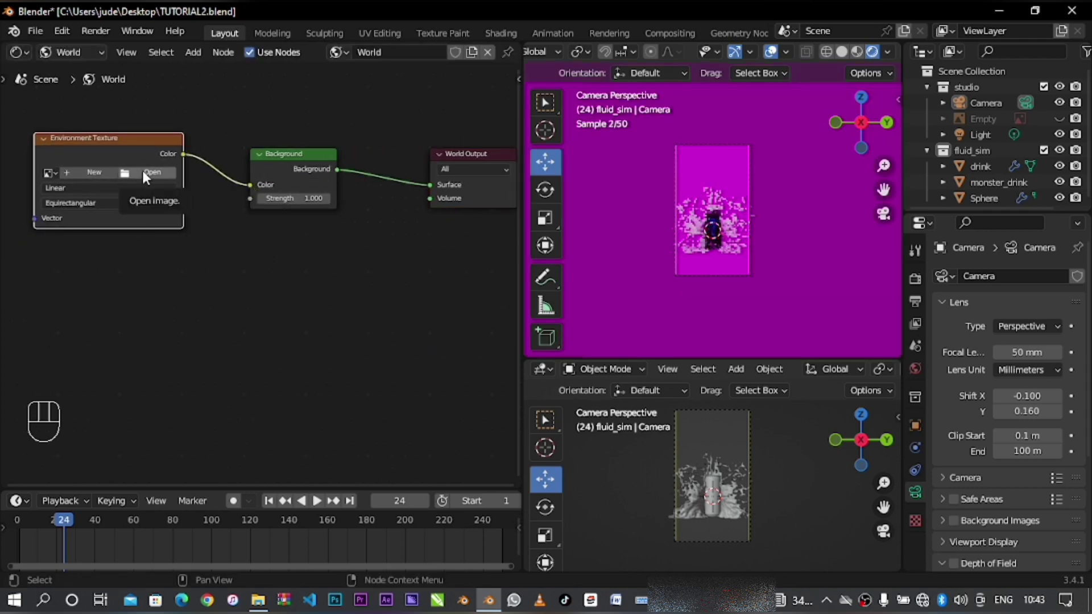
left_click(149, 171)
double_click(468, 442)
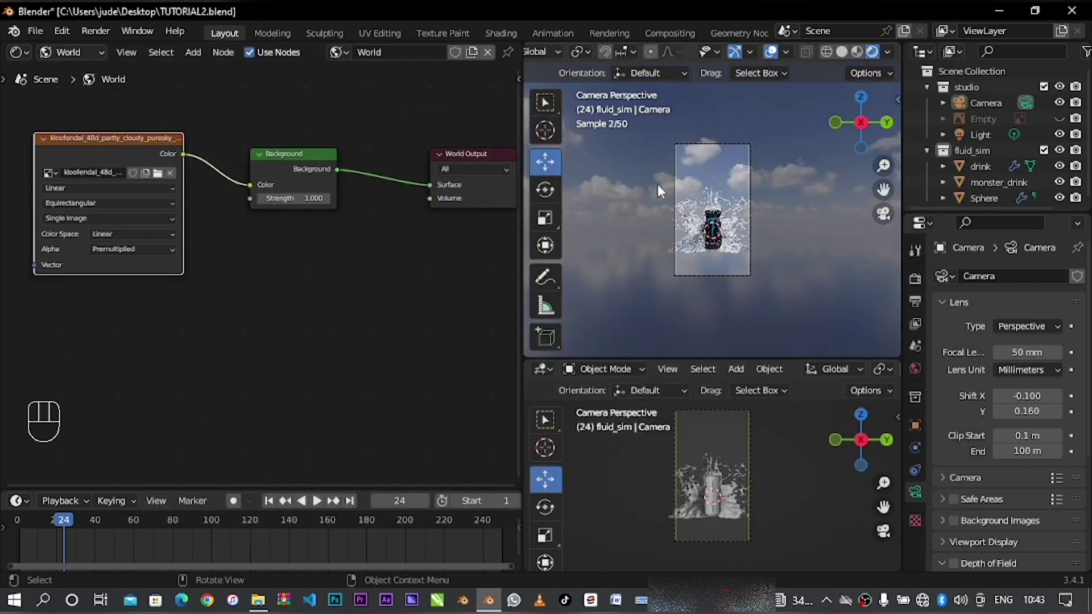
key("b")
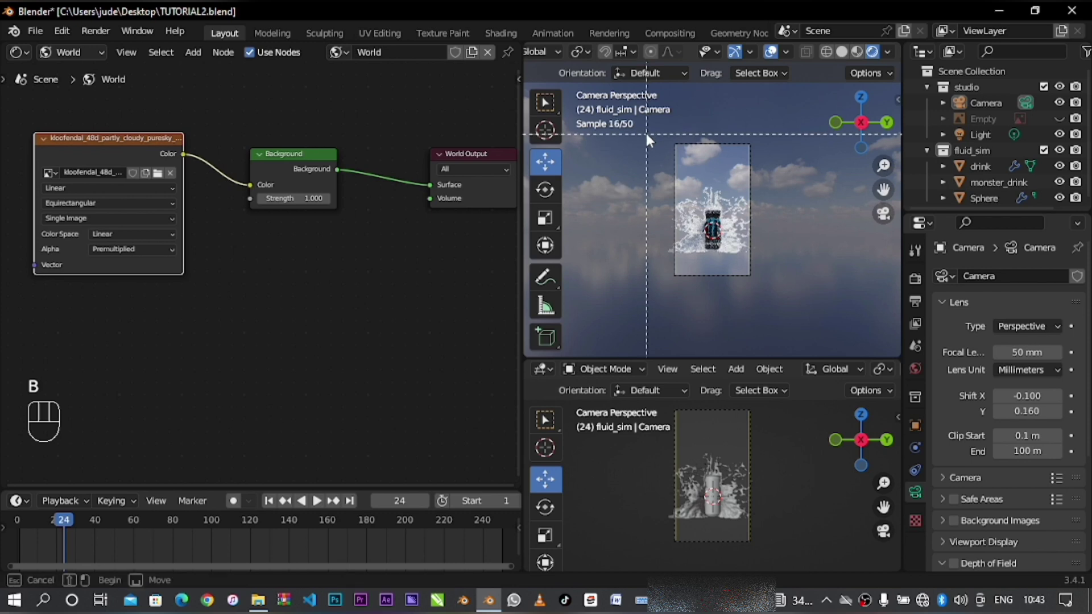
left_click_drag(755, 274, 791, 306)
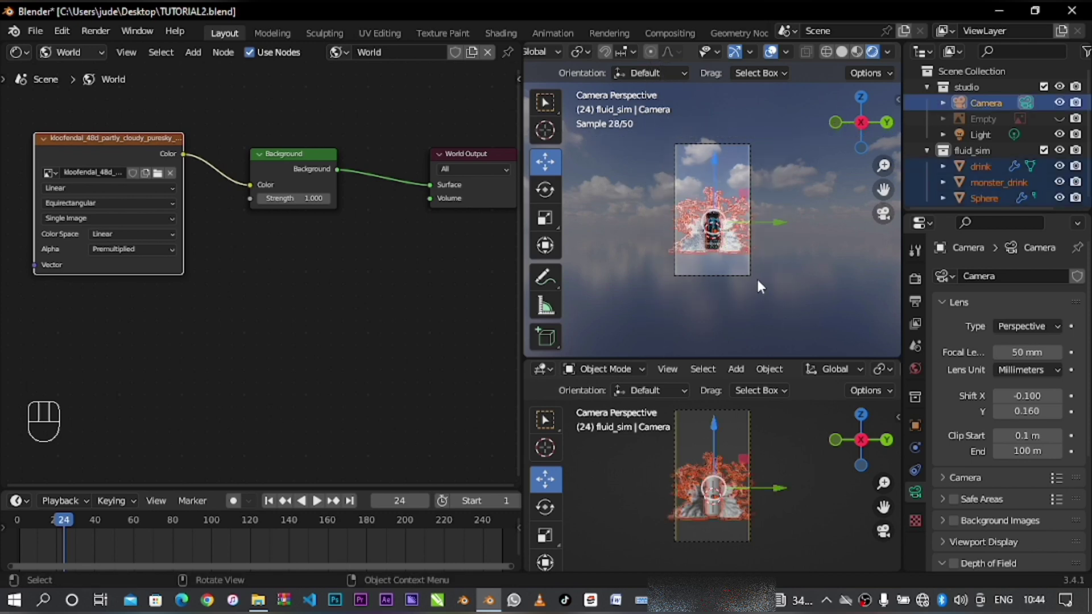
scroll(758, 281, "up", 2)
left_click(820, 291)
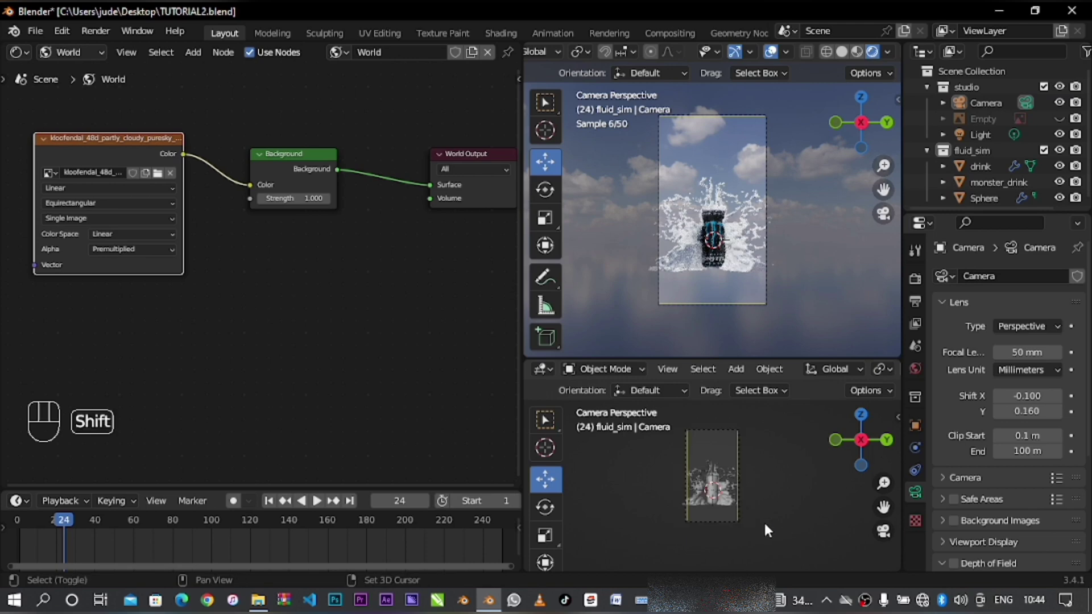
- Add a cube around the can and enlarge the solid-shaded viewport to work on it
key("shift+a")
left_click(825, 279)
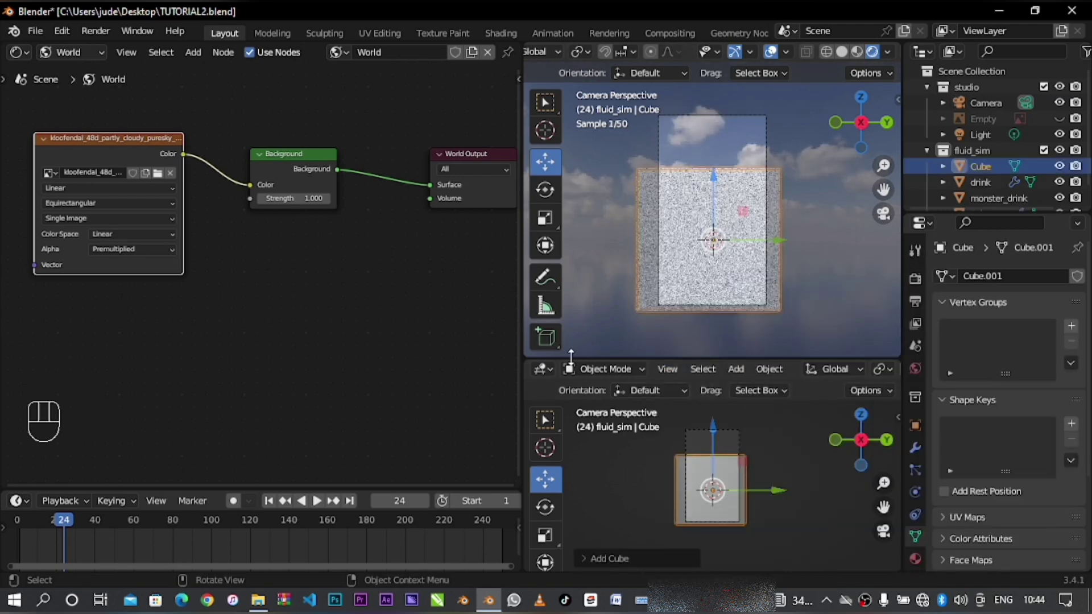
left_click_drag(803, 362, 718, 278)
middle_click_drag(718, 520, 796, 530)
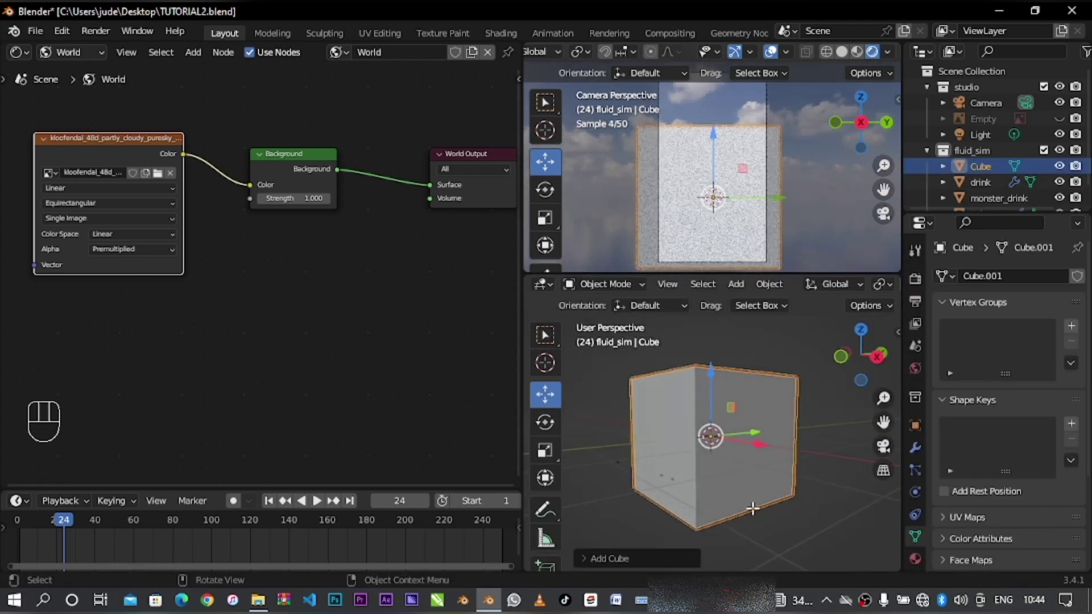
- Delete the two upper front vertices of the cube so only a back wall and a floor are left
key("Tab")
left_click(694, 366)
left_click(798, 376, "shift")
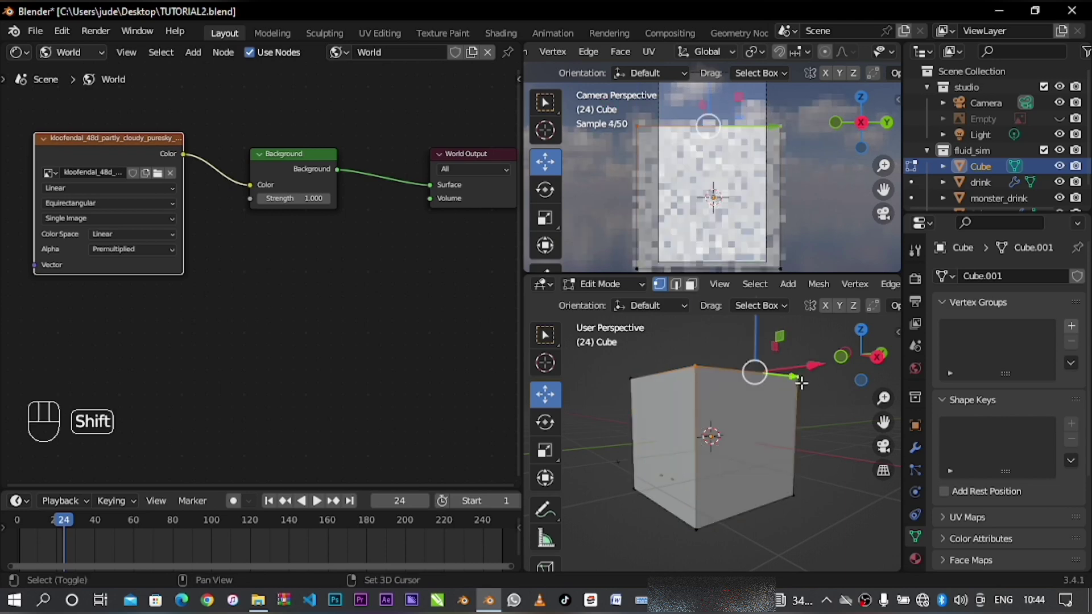
key("Delete")
left_click(801, 383)
middle_click_drag(801, 384, 787, 424)
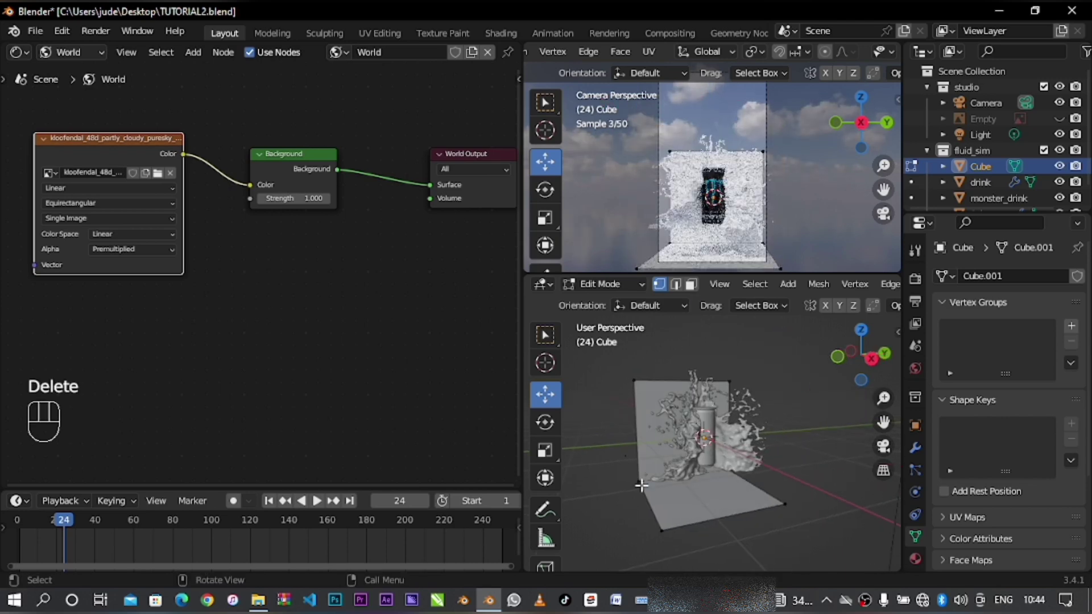
- Set the bevel weight of the backdrop's inner edge, where the wall meets the floor, to 1
middle_click_drag(682, 463, 705, 478)
scroll(659, 436, "up", 2)
left_click(676, 286)
left_click(621, 510)
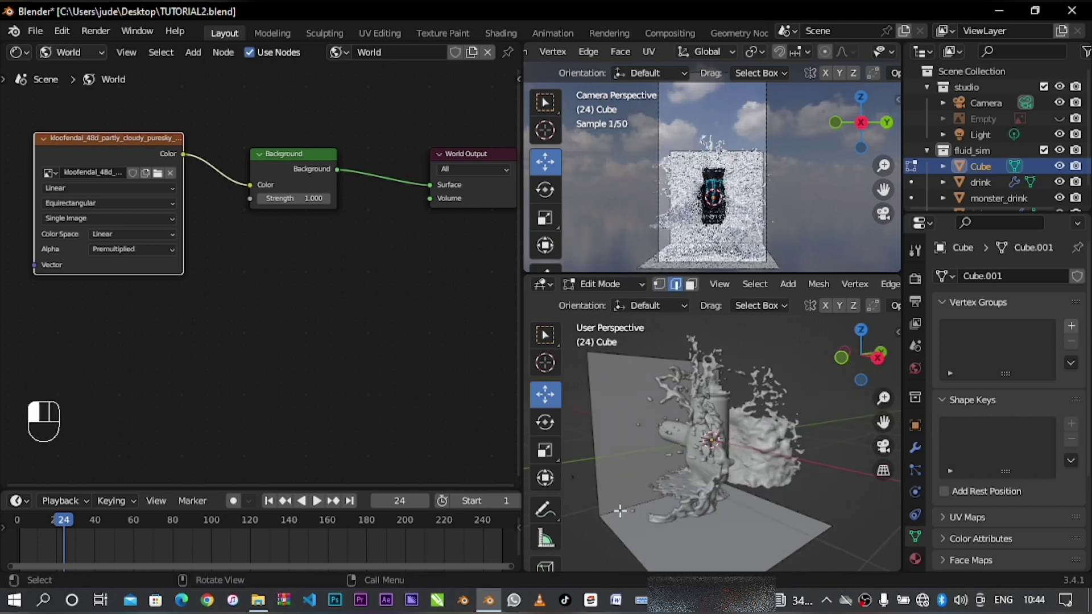
key("n")
left_click(814, 503)
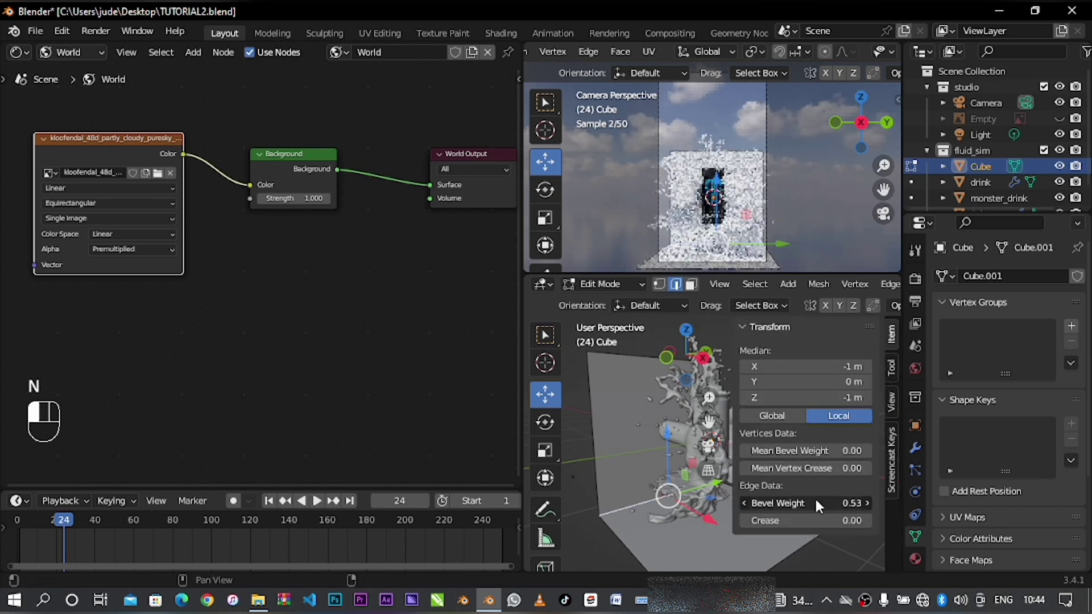
type("1")
key("Return")
key("n")
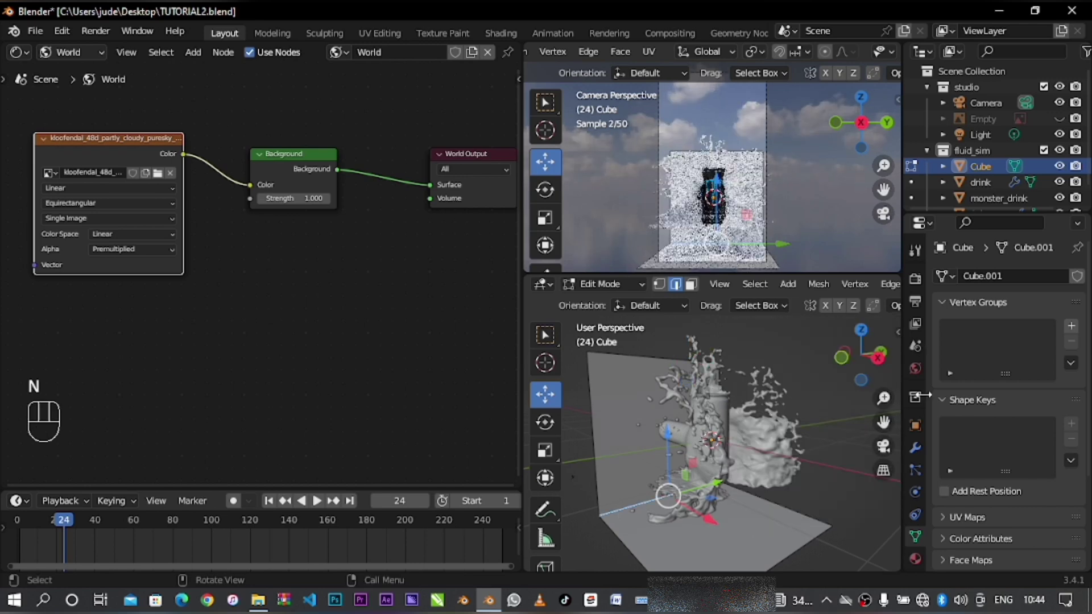
- Round the backdrop's inner edge with a Bevel modifier of 0.42 m and 17 segments, and shade the backdrop smooth
left_click(915, 447)
left_click(972, 276)
left_click(759, 337)
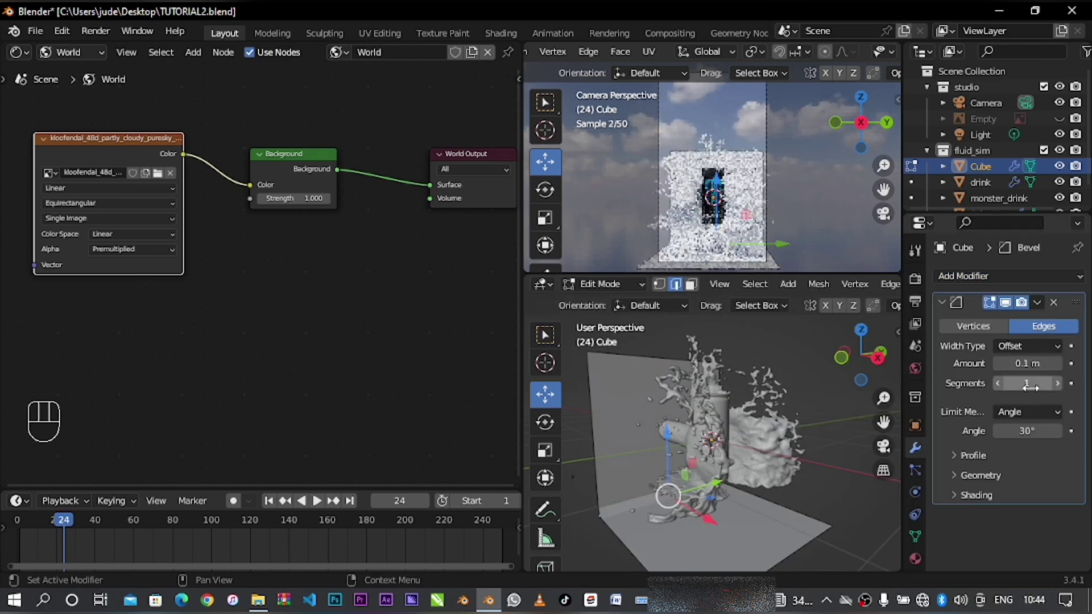
left_click_drag(1026, 382, 1044, 364)
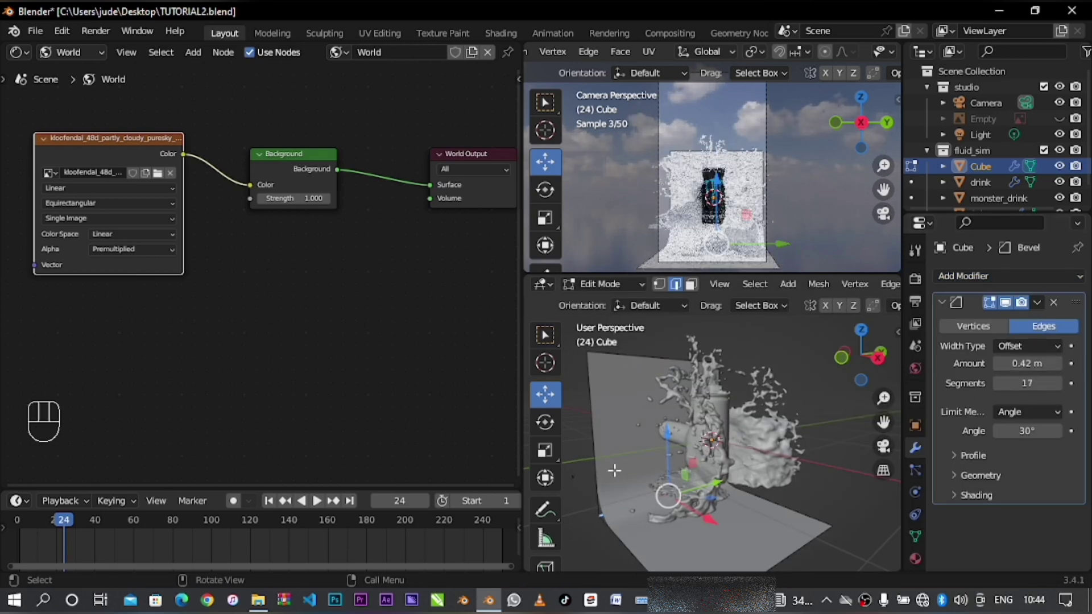
key("Tab")
right_click(614, 470)
left_click(583, 282)
- Scale the backdrop up until it fills the camera frame and shift it vertically to bring its floor near the can's base
key("KP_3")
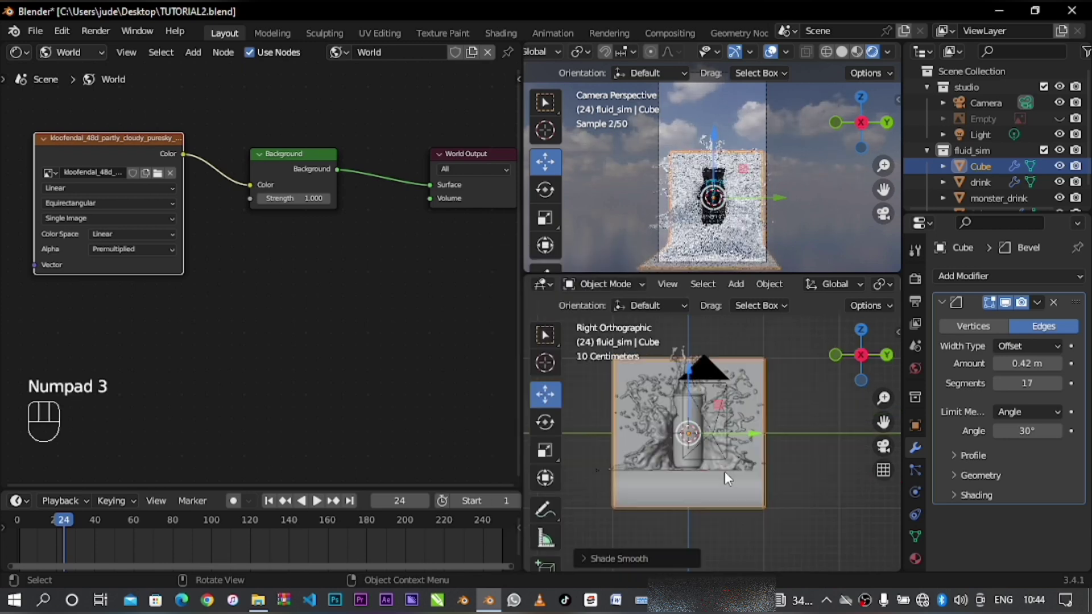
left_click_drag(688, 384, 693, 565)
scroll(736, 445, "down", 4)
key("s")
left_click(878, 347)
scroll(721, 491, "up", 2)
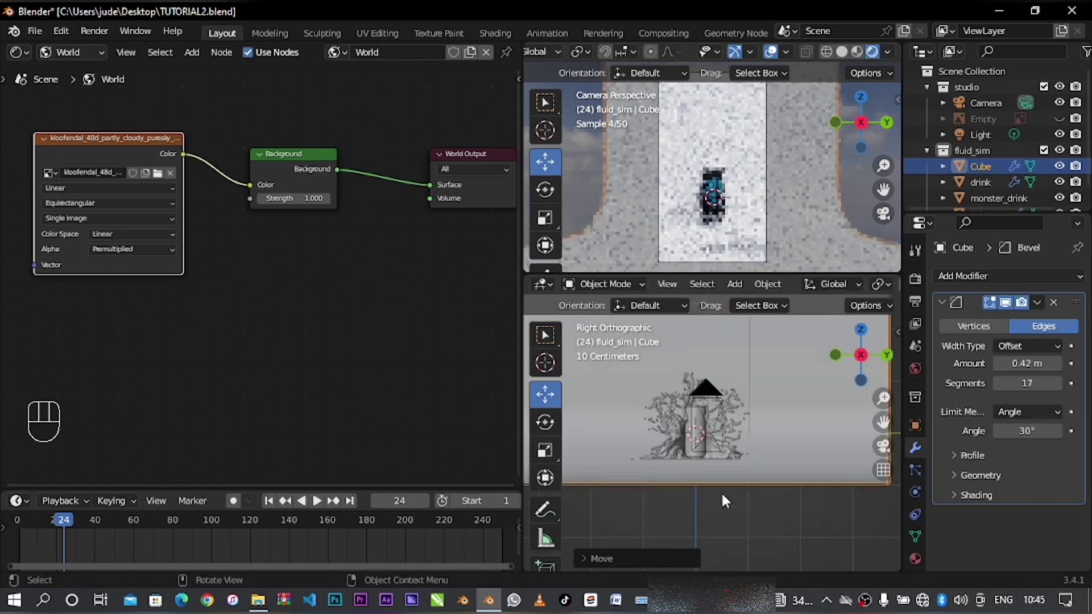
- Fine-tune the backdrop's height so its floor lies directly beneath the can and the splash
mouse_move(721, 491)
middle_mouse_down("shift")
mouse_move(747, 461)
mouse_move(724, 492)
middle_mouse_up("shift")
scroll(749, 459, "up", 1)
scroll(715, 364, "down", 2)
middle_click_drag(714, 341, 721, 369, "shift")
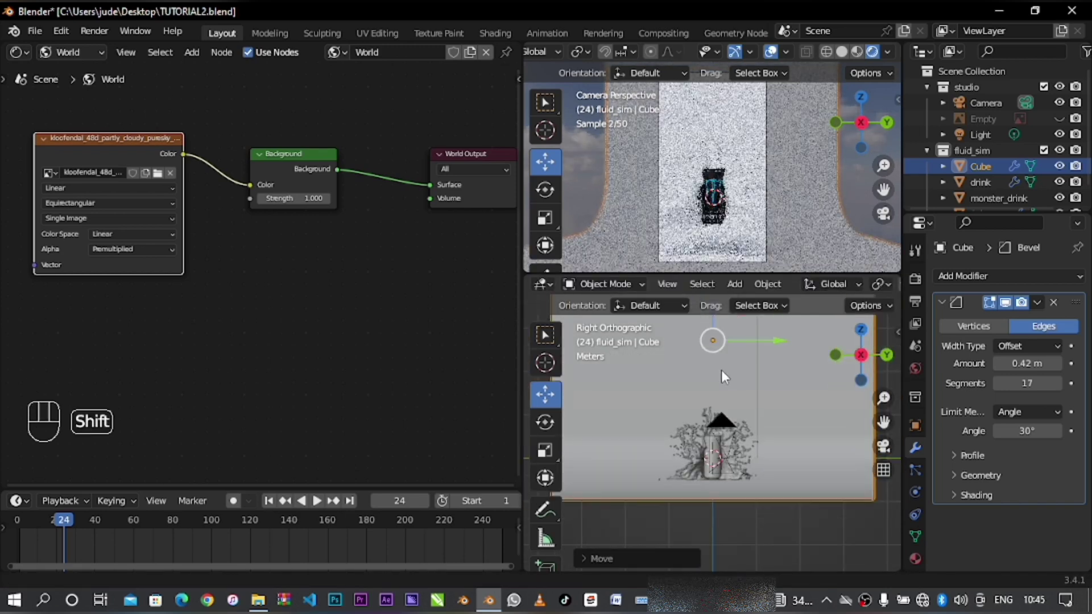
left_click_drag(703, 309, 704, 564)
middle_click_drag(745, 538, 739, 526, "shift")
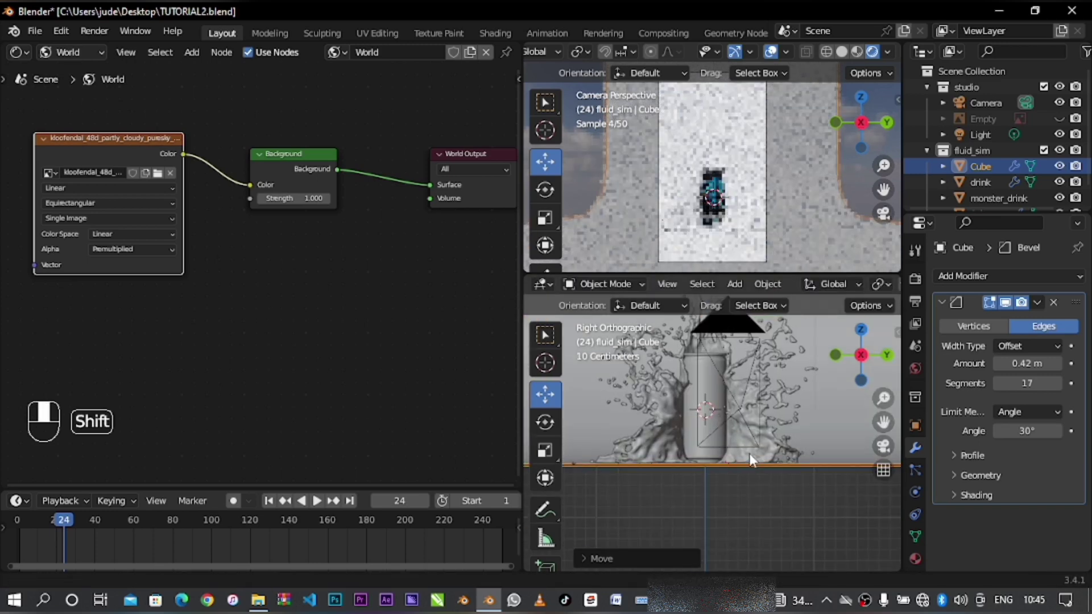
scroll(735, 519, "up", 2)
scroll(714, 418, "down", 3)
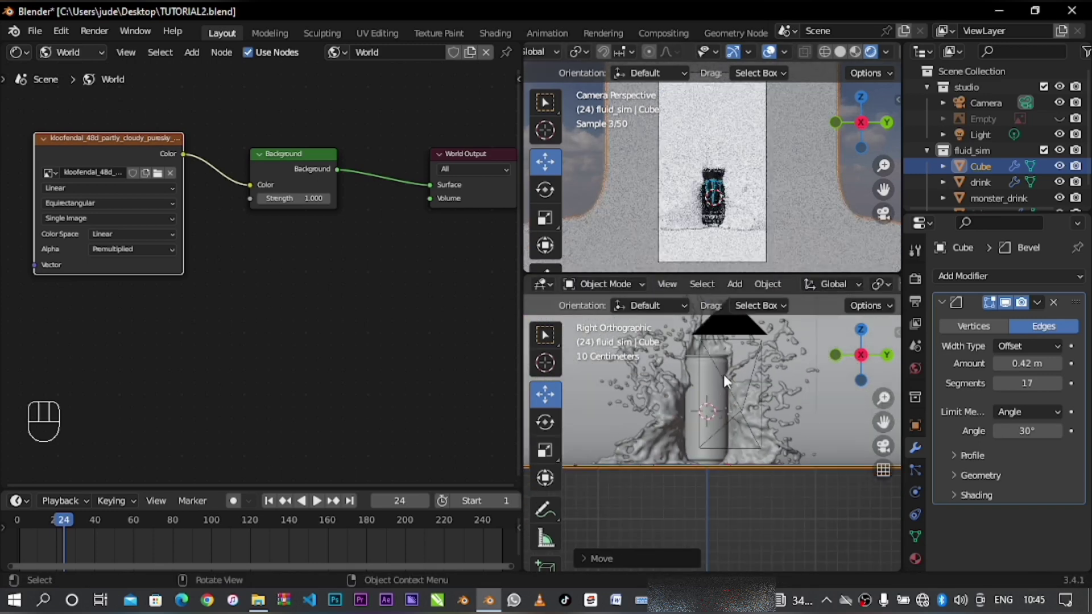
middle_click_drag(687, 411, 732, 319, "shift")
left_click_drag(732, 319, 731, 331)
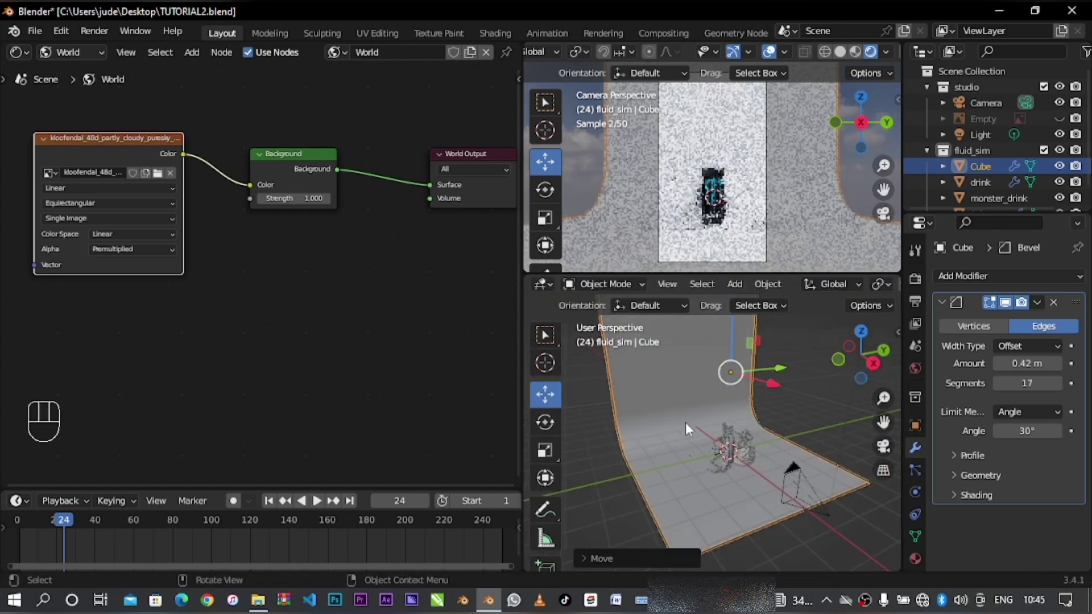
key("KP_3")
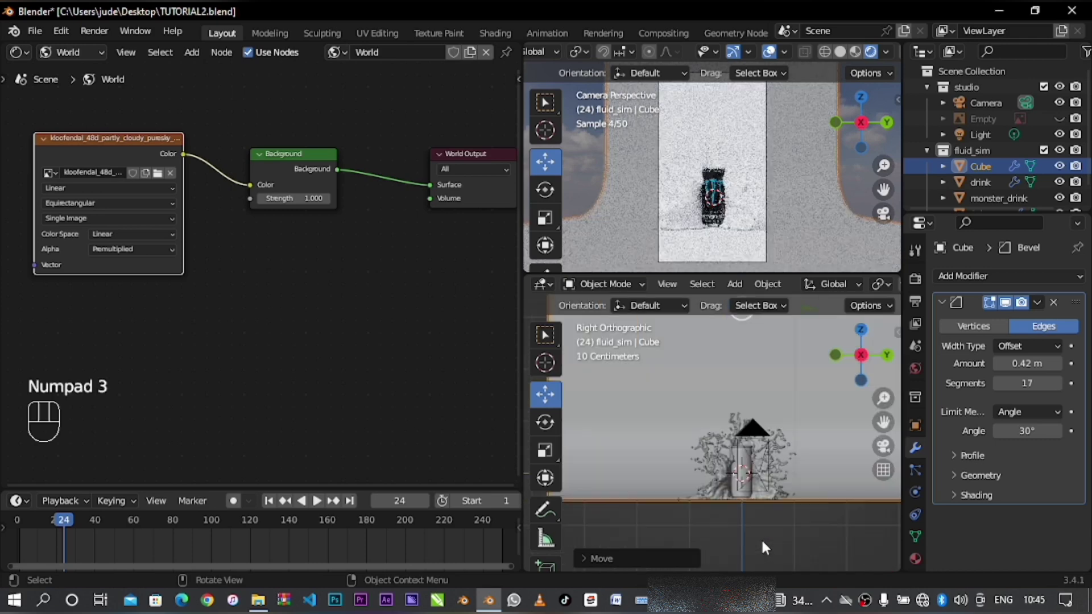
middle_click_drag(765, 509, 746, 466, "shift")
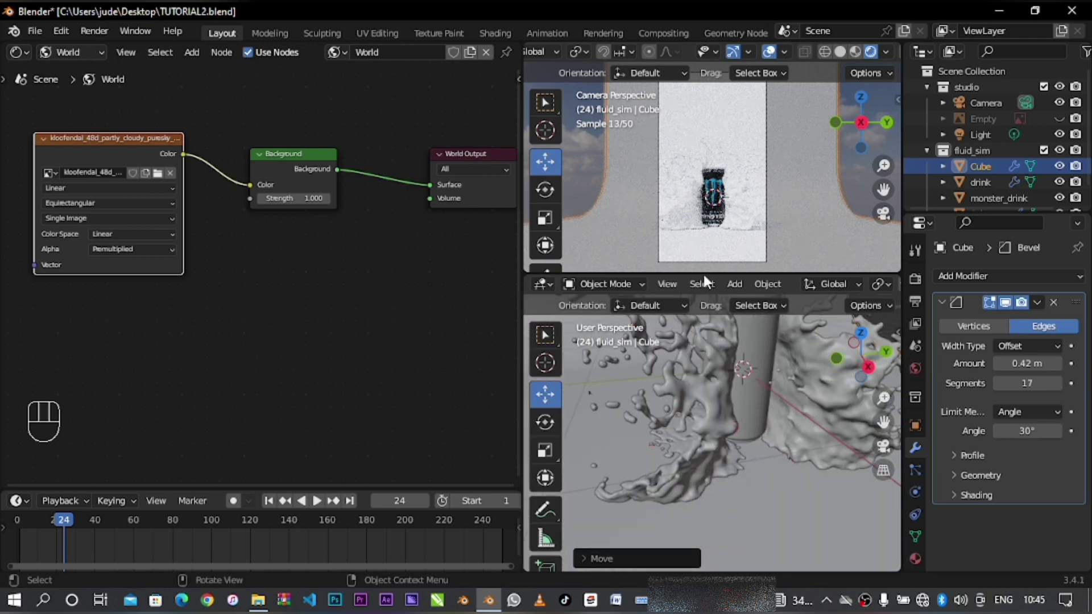
- Give the rendered camera viewport more height than before at the expense of the solid-shaded viewport
left_click_drag(607, 276, 611, 310)
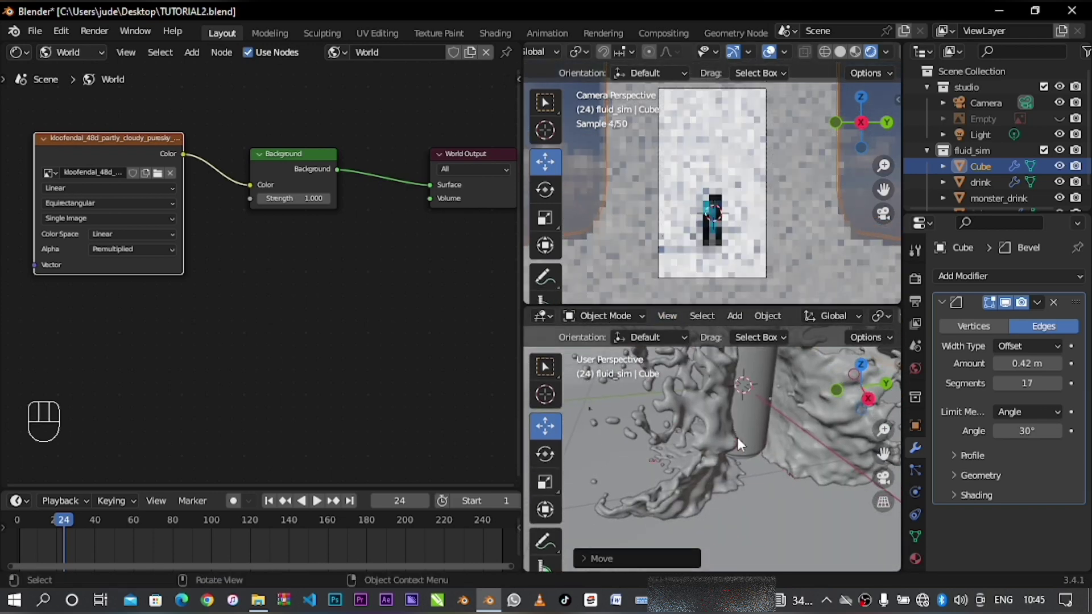
scroll(737, 437, "down", 5)
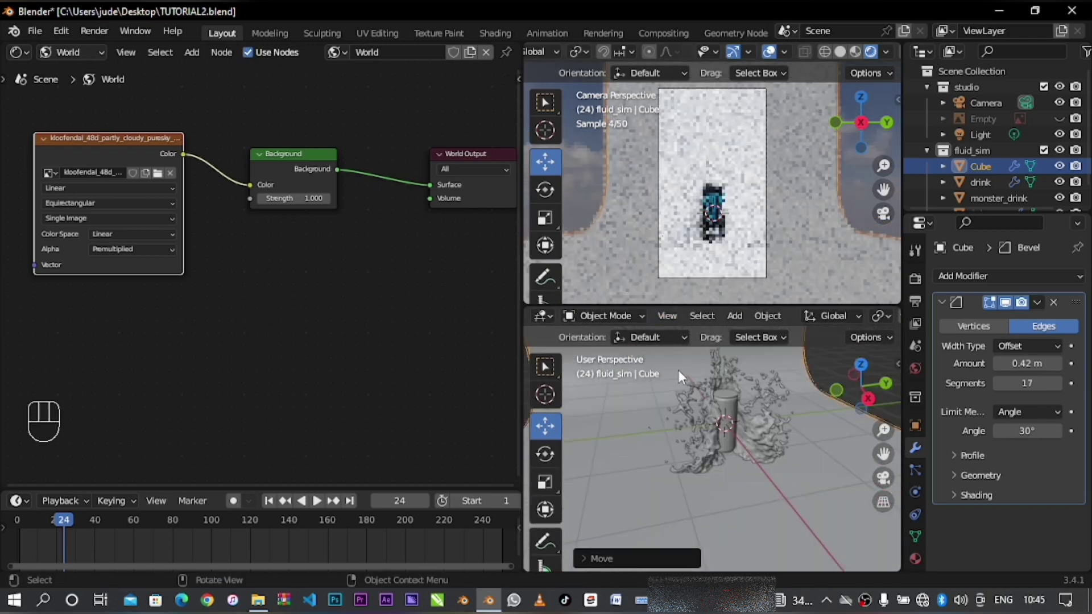
scroll(979, 164, "down", 1)
- Move the backdrop Cube from the fluid_sim collection into the studio collection
double_click(979, 158)
left_click(933, 156)
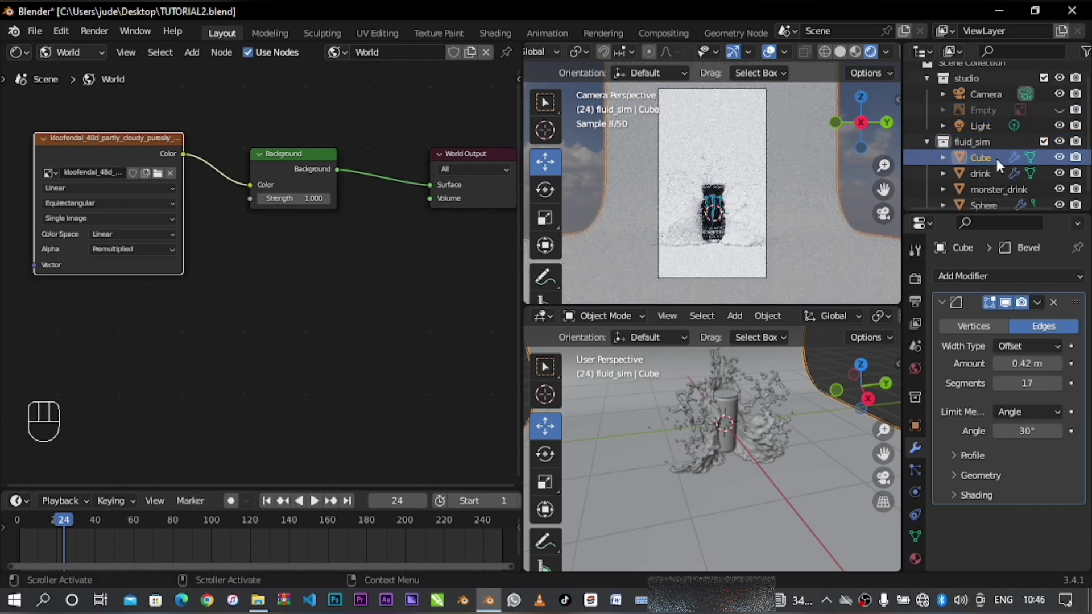
left_click_drag(996, 158, 988, 113)
scroll(989, 167, "down", 1)
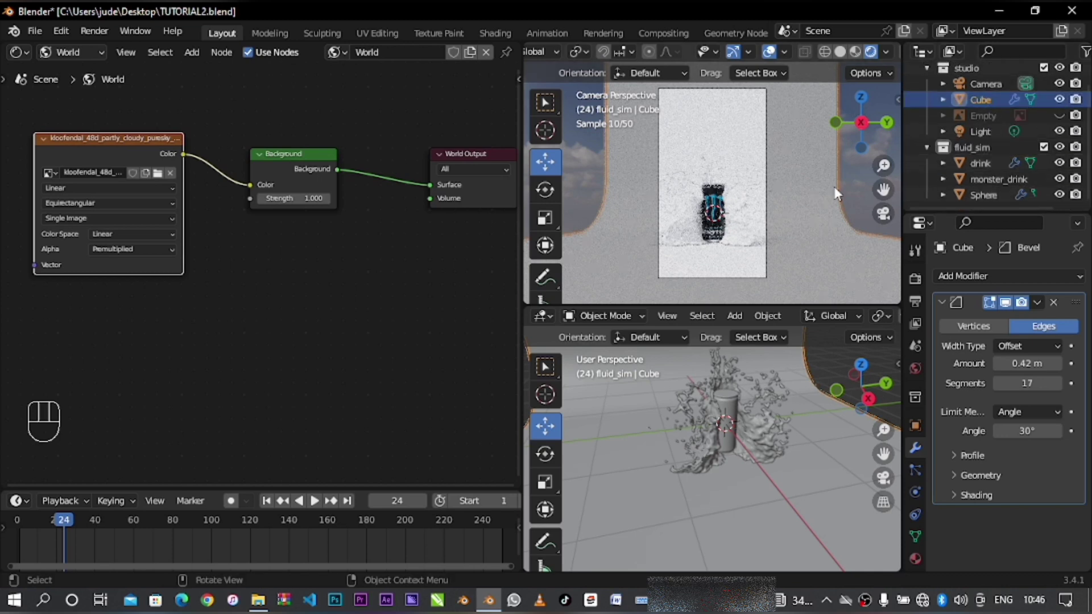
- Create a new material for the drink object and show its object shader nodes
left_click(992, 164)
left_click(91, 52)
left_click(75, 71)
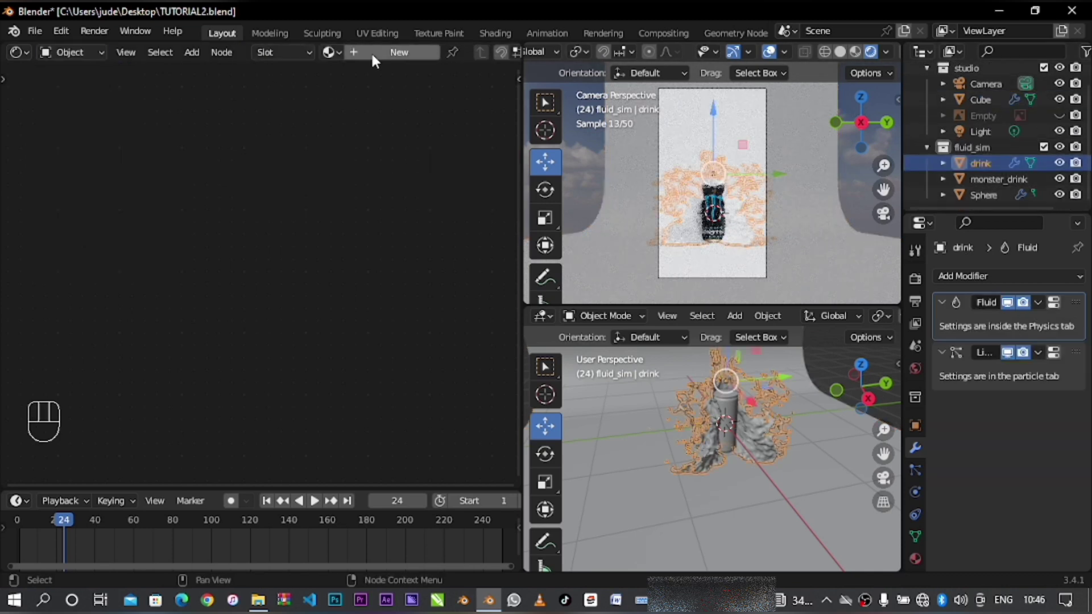
left_click(371, 53)
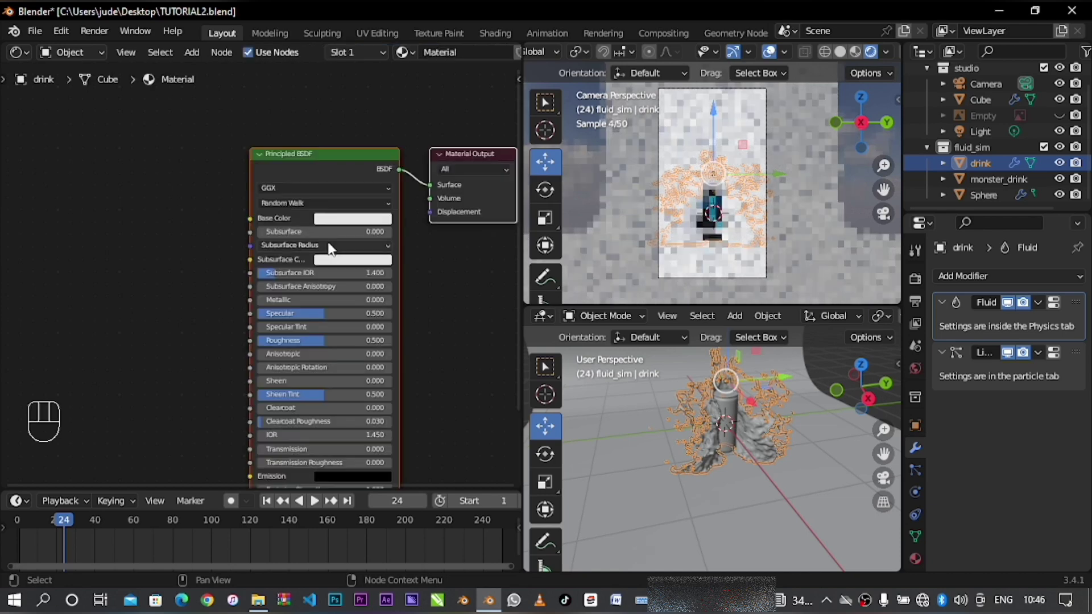
- Make the drink material a green liquid with Roughness 0, Transmission 1, IOR 1.333 and a muted green Base Color
left_click_drag(324, 340, 258, 339)
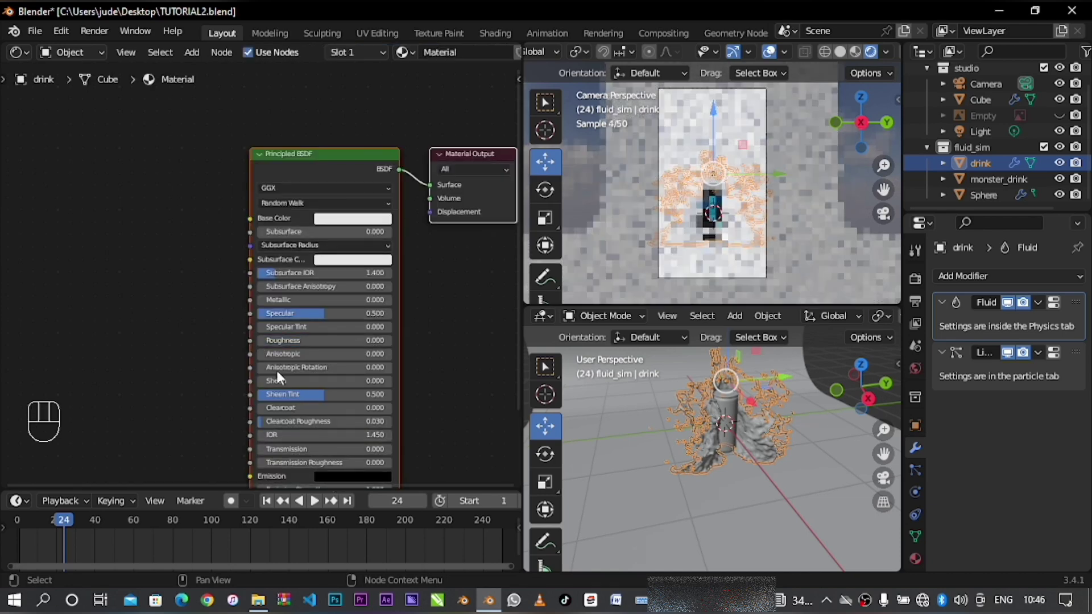
left_click_drag(258, 449, 398, 449)
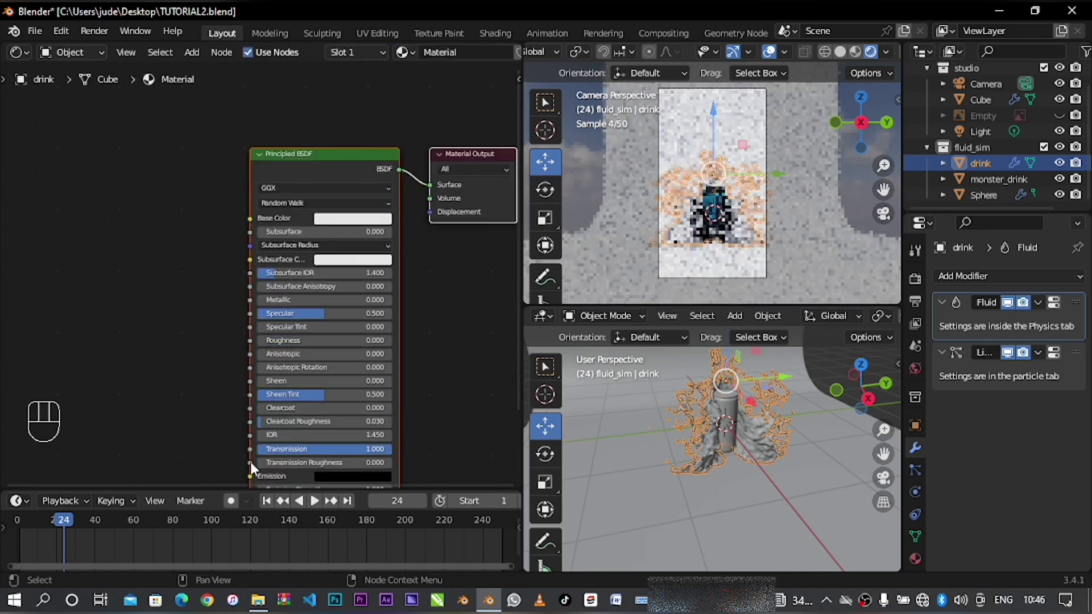
left_click(289, 435)
type("1.33")
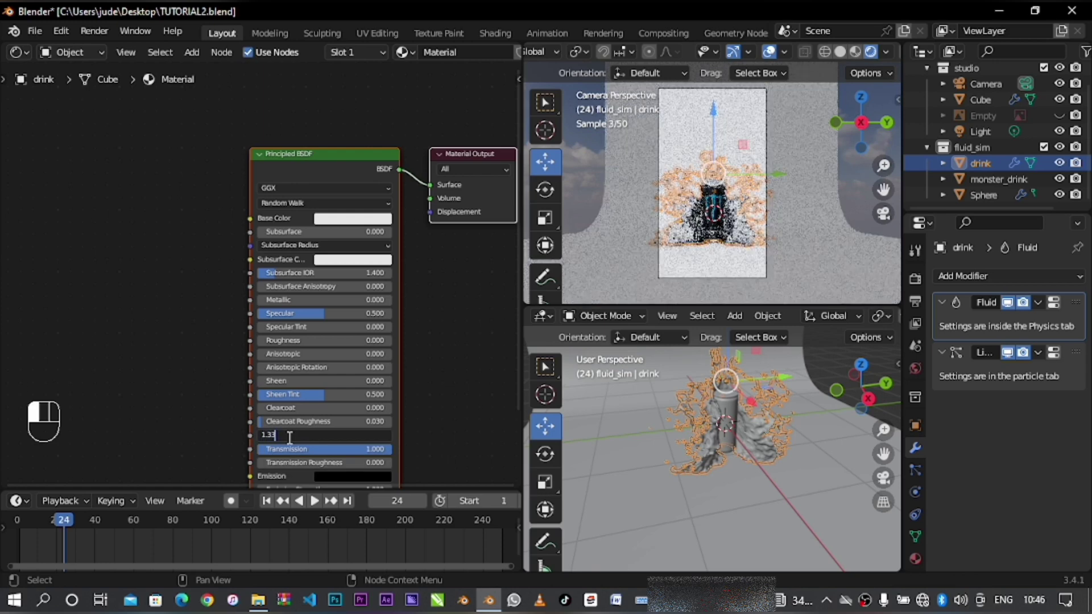
type("3")
key("Return")
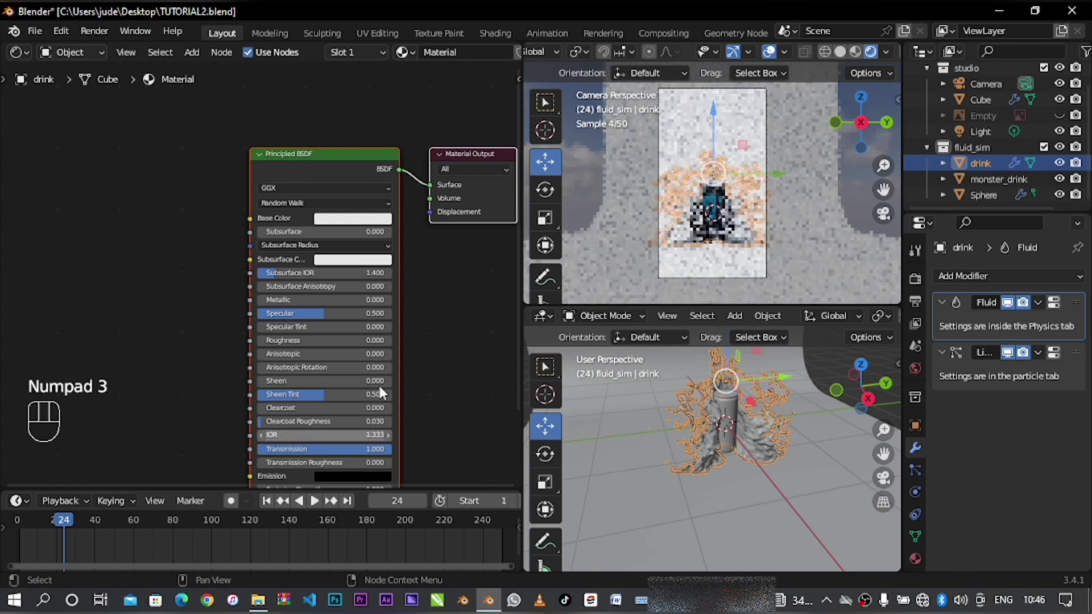
left_click(370, 219)
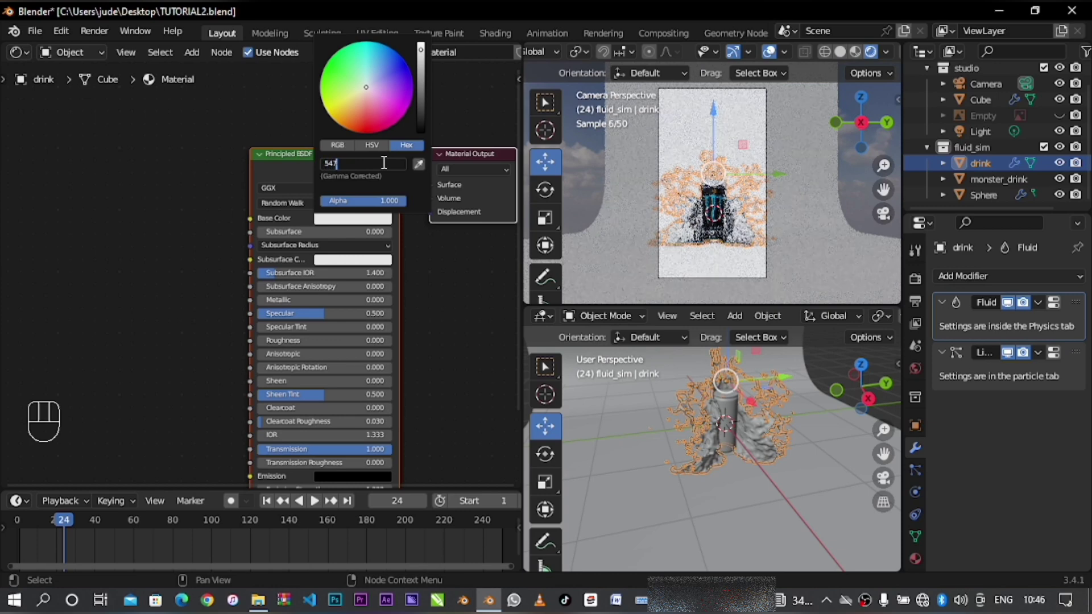
key("Return")
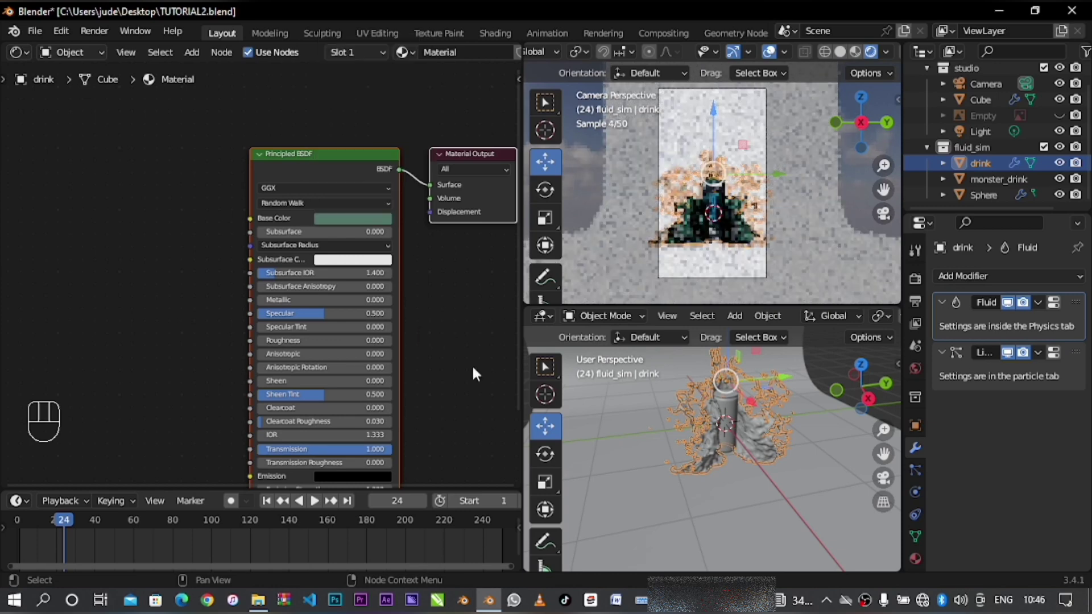
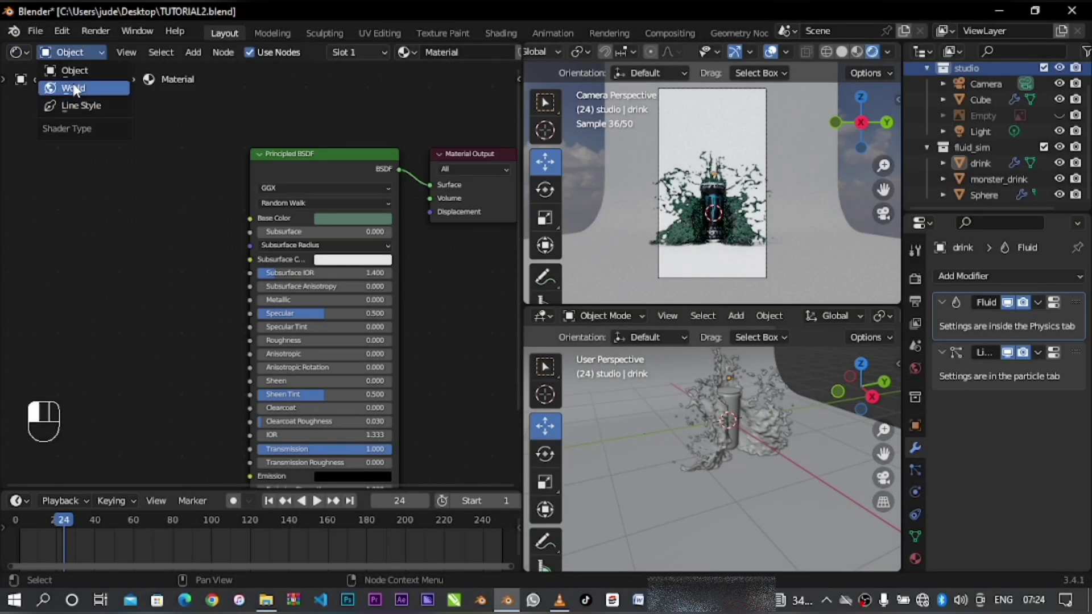
- Lower the World Background strength to 0.2
left_click(74, 88)
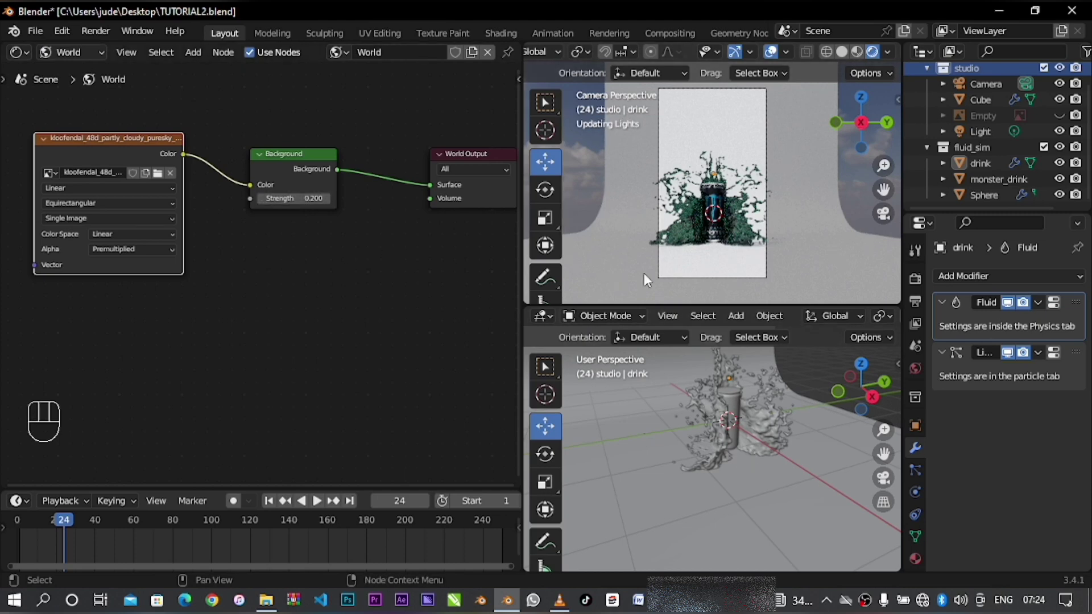
- Add an area light and place it above and beside the can at Y 1.9237 m and Z 1.5268 m
middle_click_drag(746, 438, 670, 450)
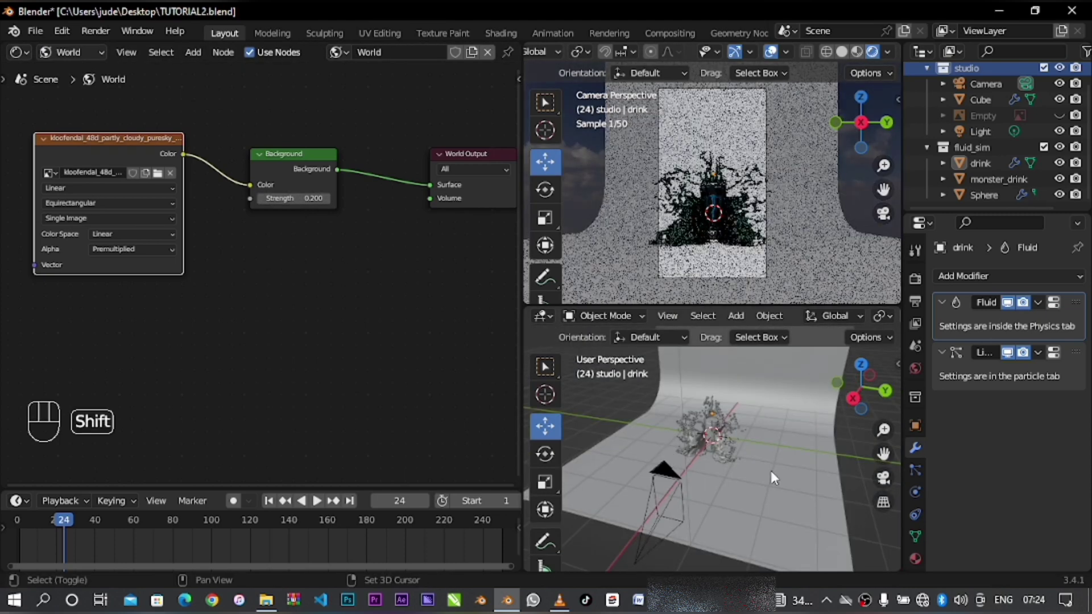
key("shift+a")
mouse_move(788, 466)
left_click(836, 514)
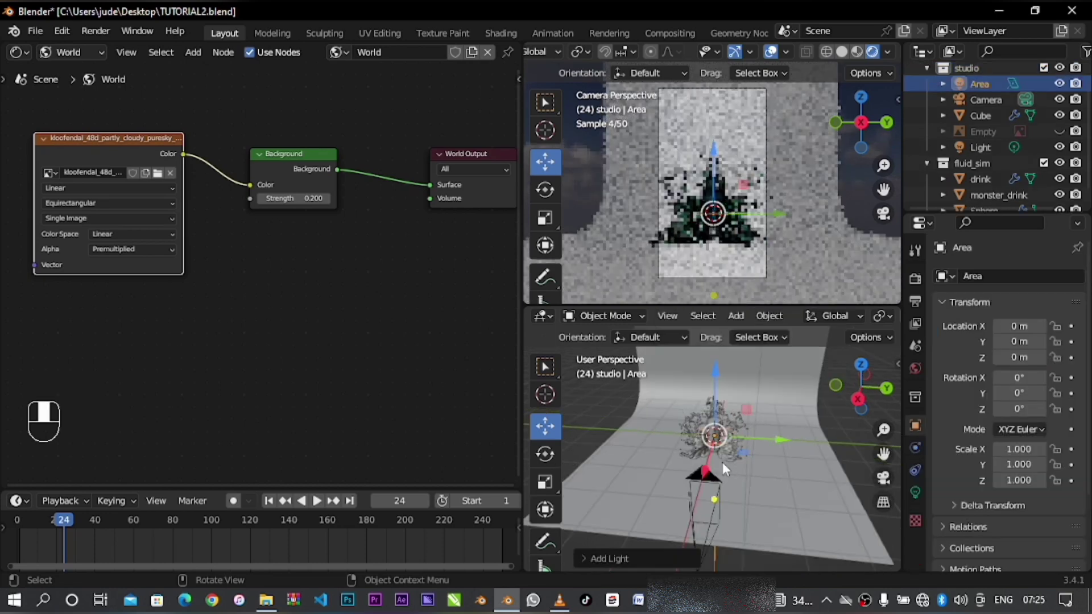
left_click_drag(722, 449, 751, 435)
key("KP_3")
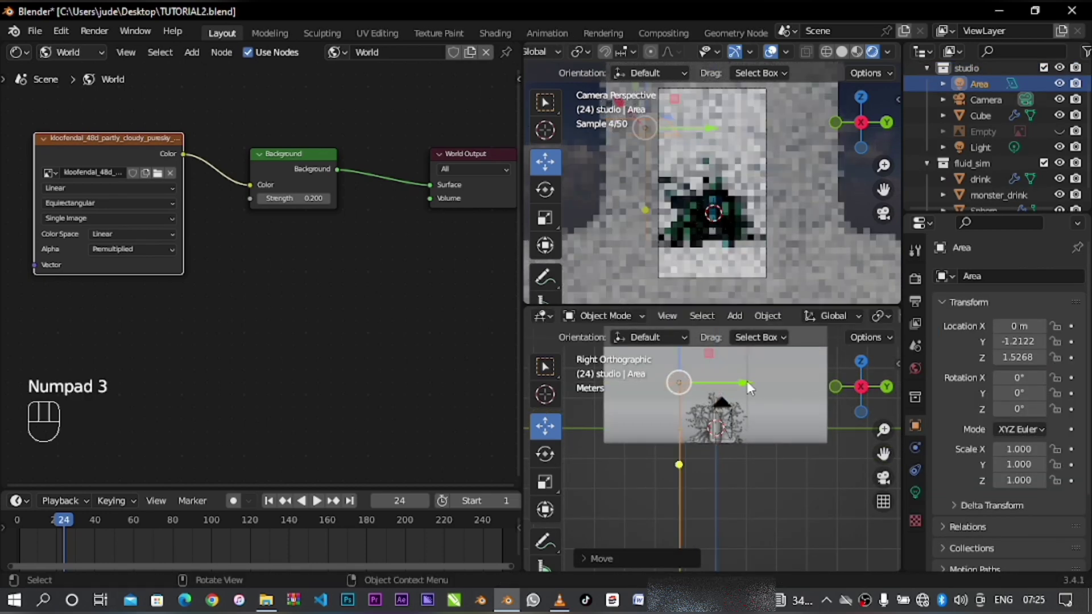
left_click_drag(746, 382, 805, 384)
- Rotate the area light to about -53.6° around X and scale it to about 1.529, 3.821 and 3.000
key("r")
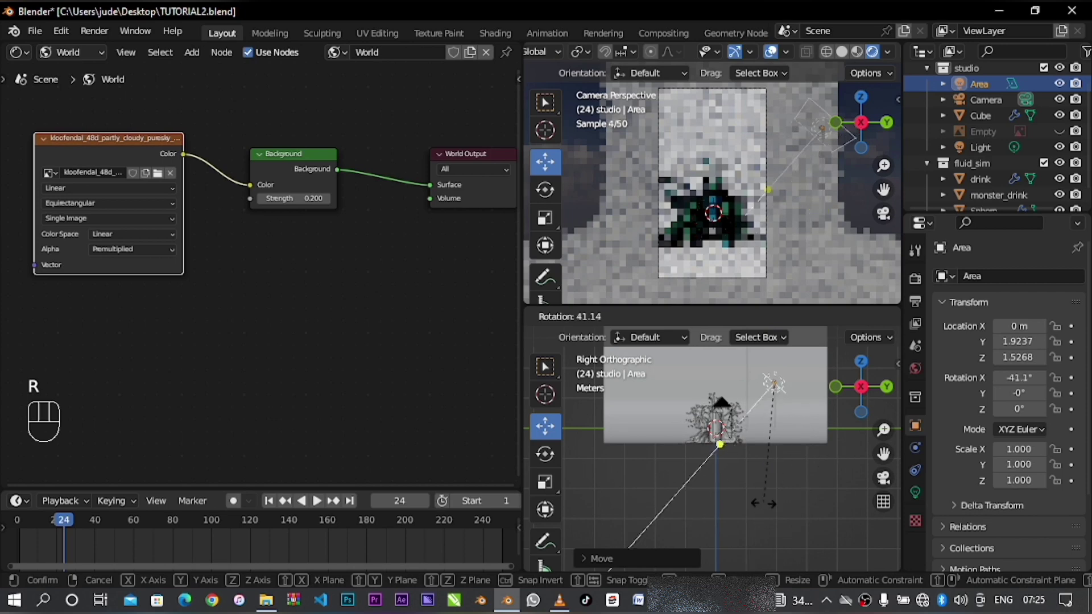
left_click(736, 499)
middle_click_drag(793, 482, 743, 483)
key("s")
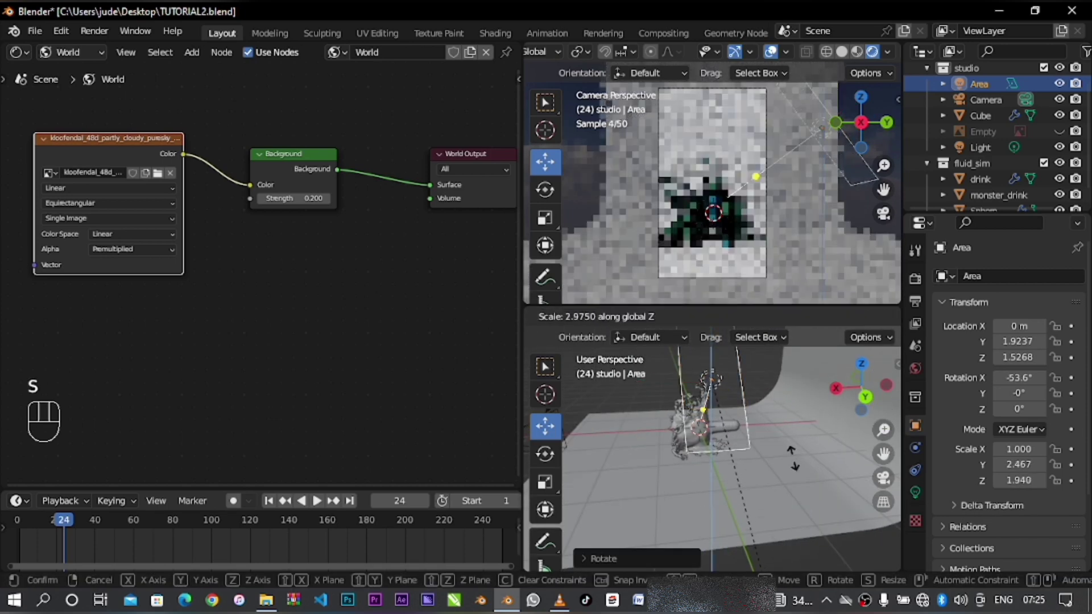
left_click(793, 460)
scroll(800, 463, "down", 2)
key("s")
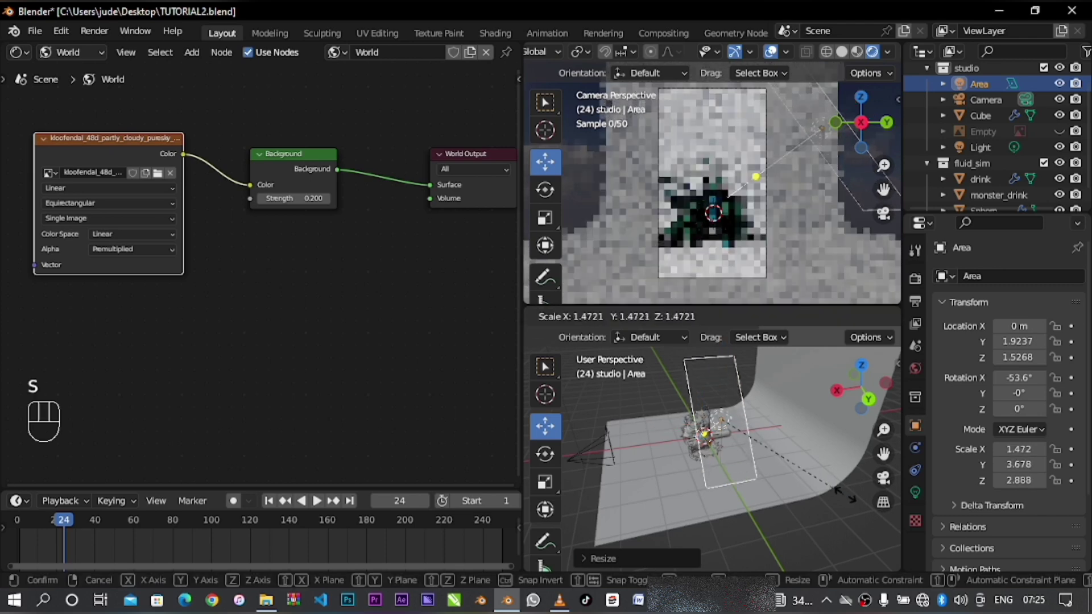
left_click(849, 496)
- Go to frame 2 and nudge the area light along X to about 0.019 m
left_click(20, 522)
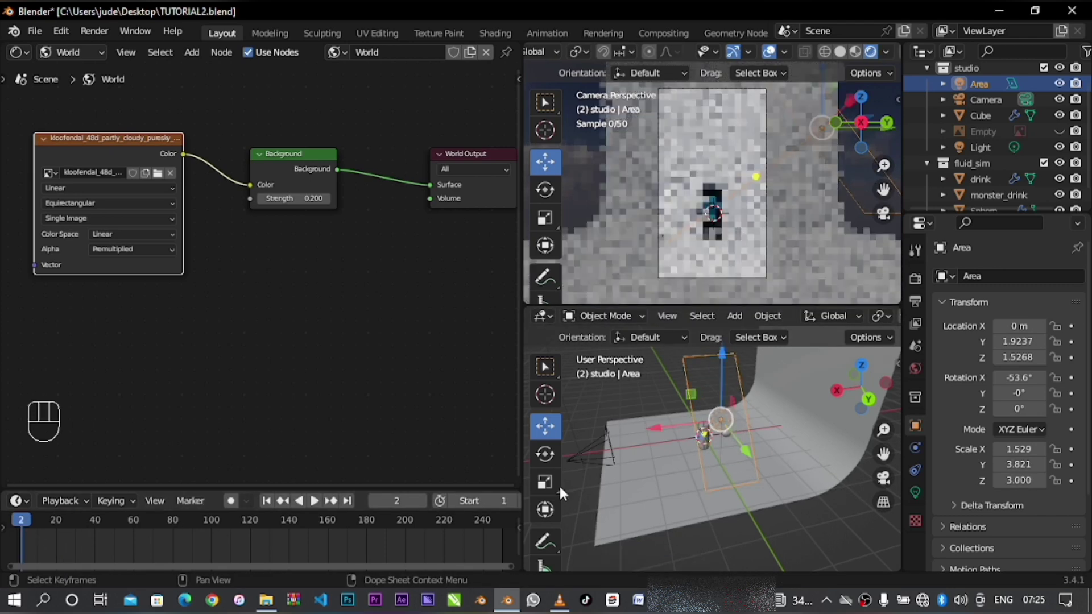
middle_click_drag(559, 483, 753, 474)
middle_click_drag(764, 276, 776, 230, "shift")
key("KP_3")
middle_click_drag(767, 428, 733, 423)
left_click_drag(676, 409, 679, 409)
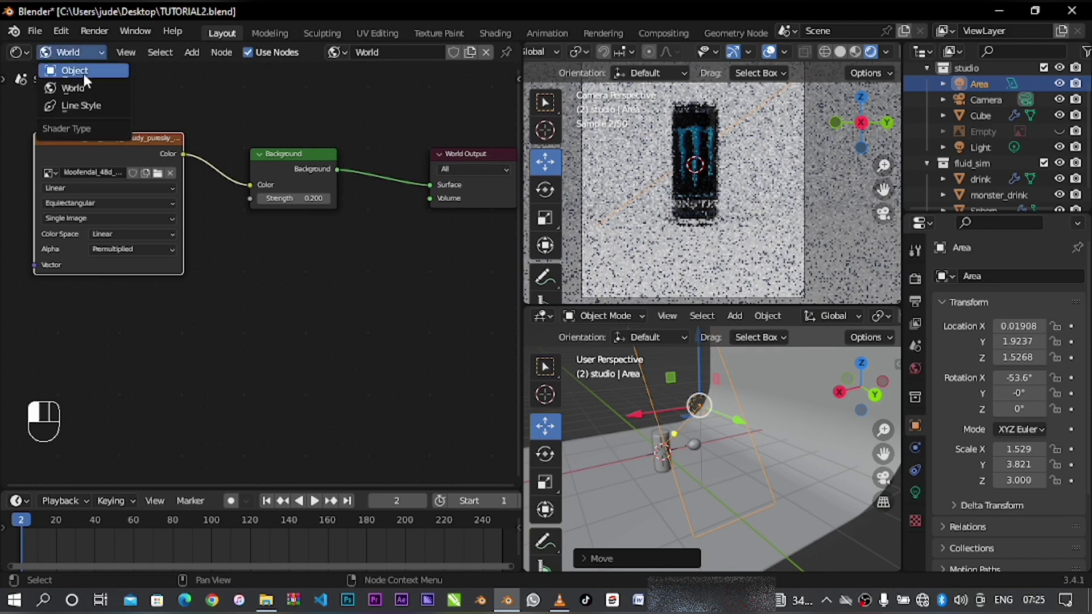
- Open the area light's shader nodes and set its emission strength to 13
left_click(83, 73)
left_click(311, 198)
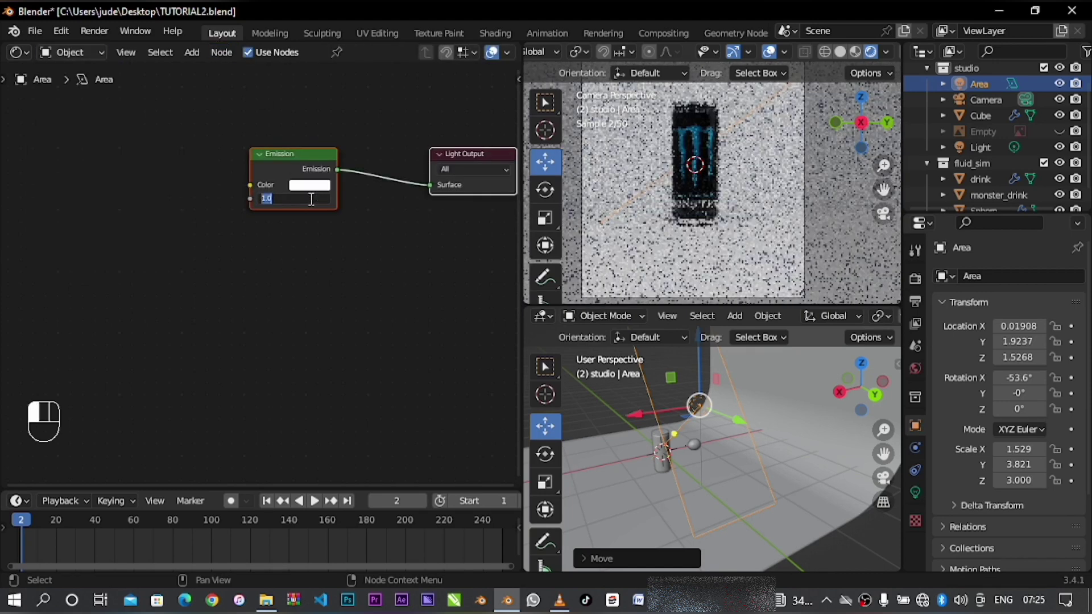
type("5.8")
key("Return")
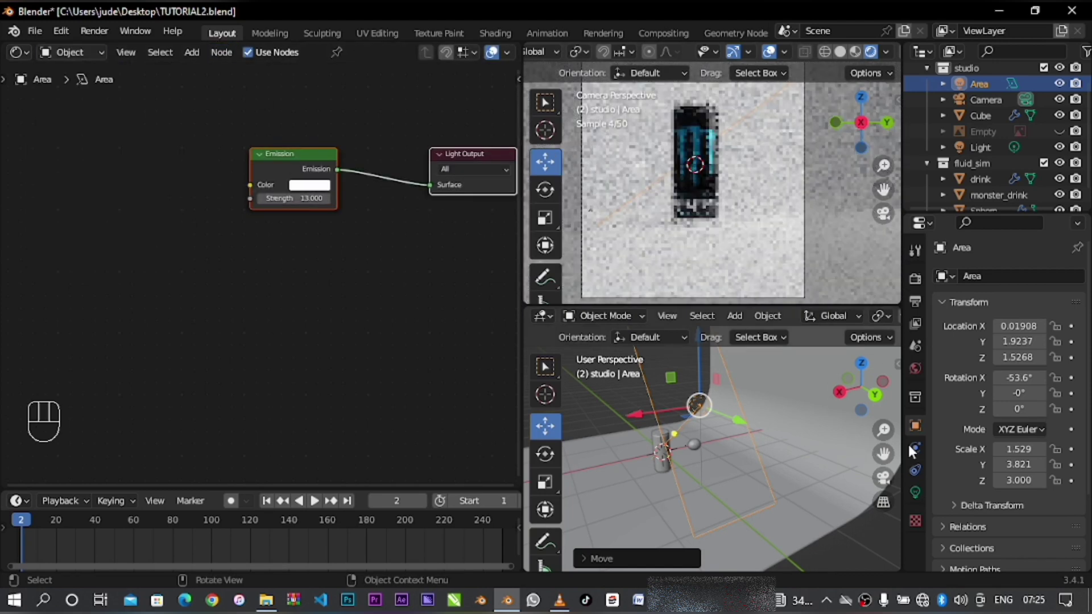
- Check the scene's exposure with the False Color view transform and return the view transform to Filmic
left_click(915, 278)
scroll(985, 509, "down", 6)
scroll(985, 509, "down", 5)
left_click(965, 555)
scroll(1015, 543, "down", 3)
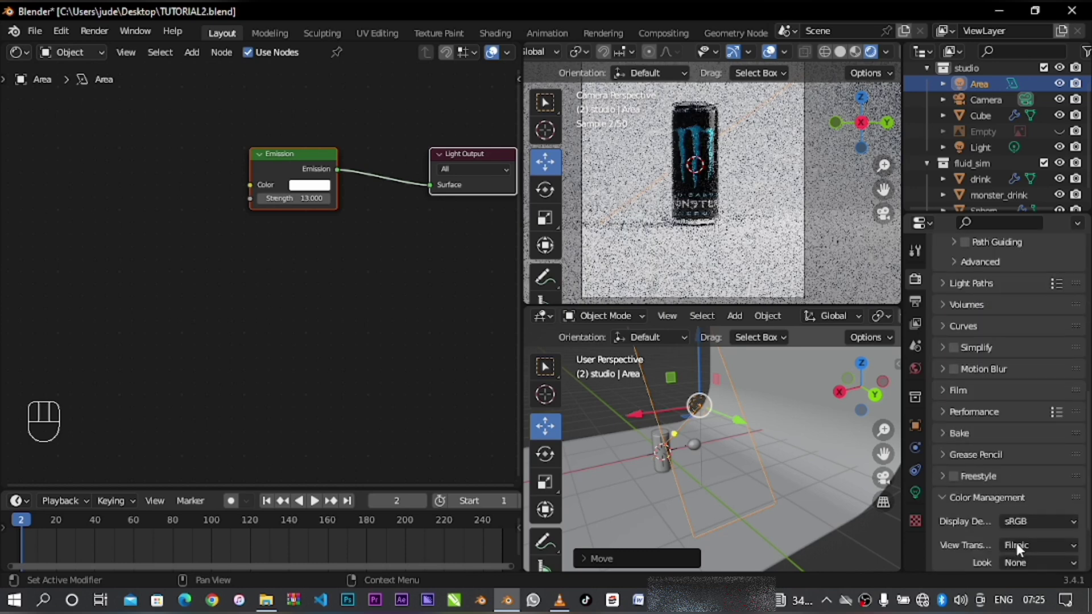
left_click(1017, 462)
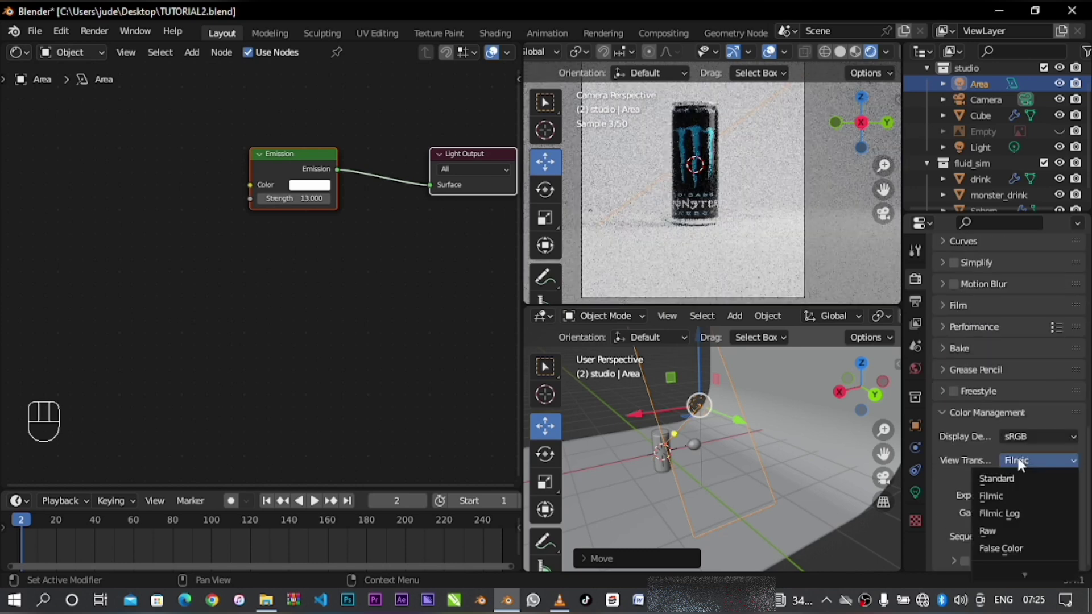
left_click(1016, 549)
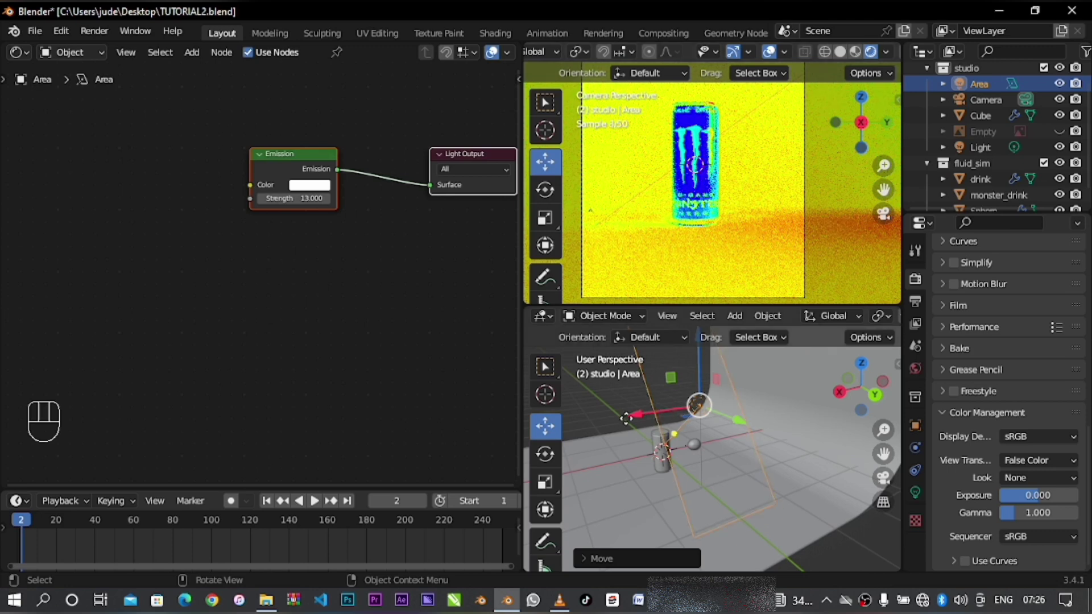
left_click_drag(626, 419, 628, 419)
middle_click_drag(675, 495, 992, 492)
left_click(1021, 461)
left_click(1008, 496)
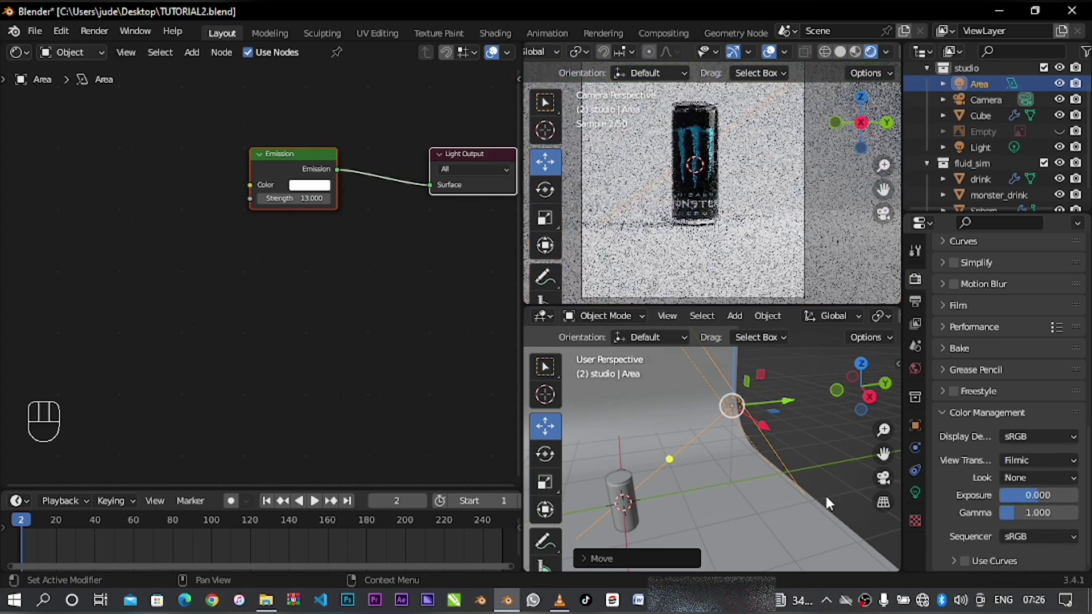
- Scale up the area light beside the can
middle_click_drag(825, 493, 639, 483)
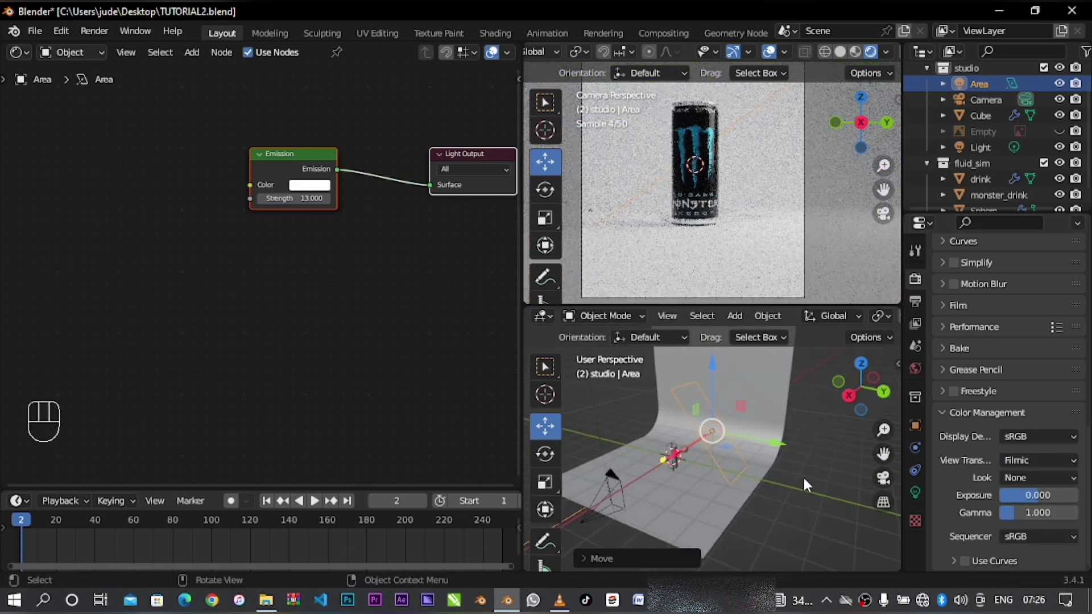
key("s")
left_click(854, 507)
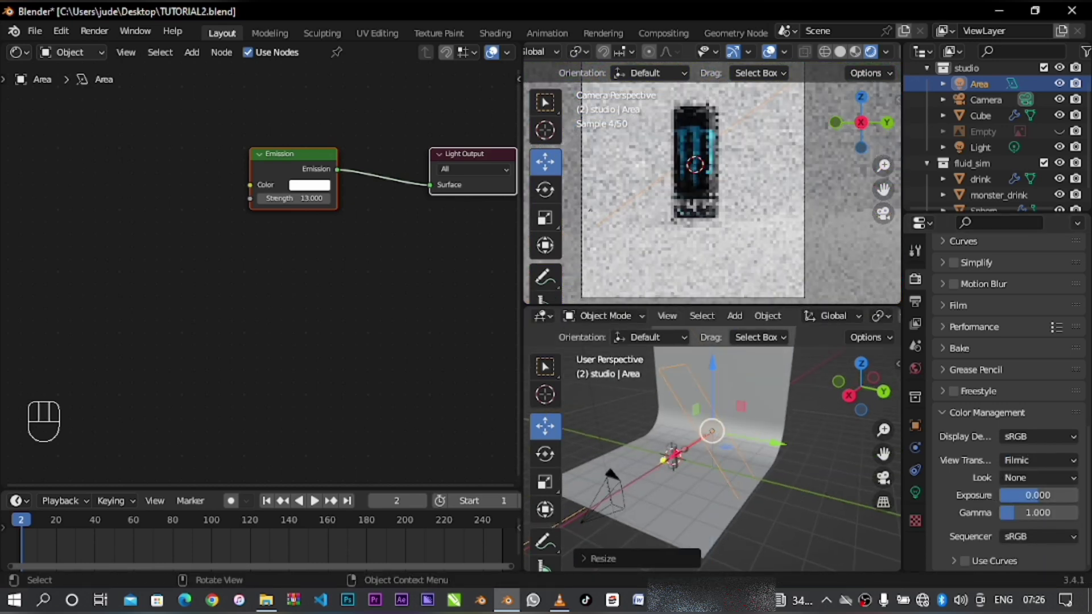
key("s")
left_click(696, 459)
- Add a second area light, place it above the can on the side opposite the first, and tilt it towards the can
key("shift+a")
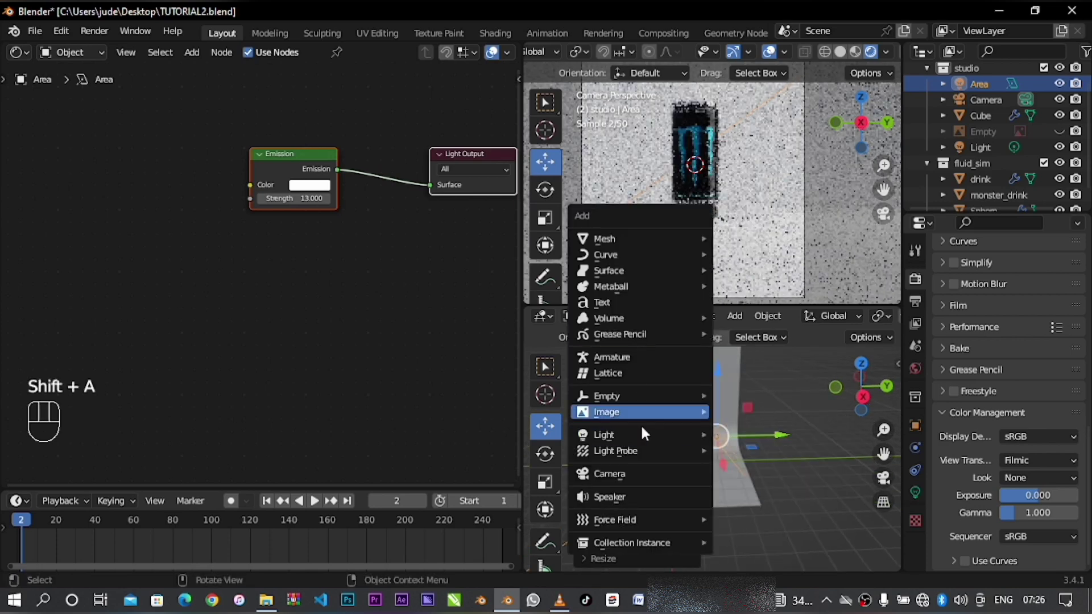
mouse_move(659, 432)
left_click(794, 490)
key("g")
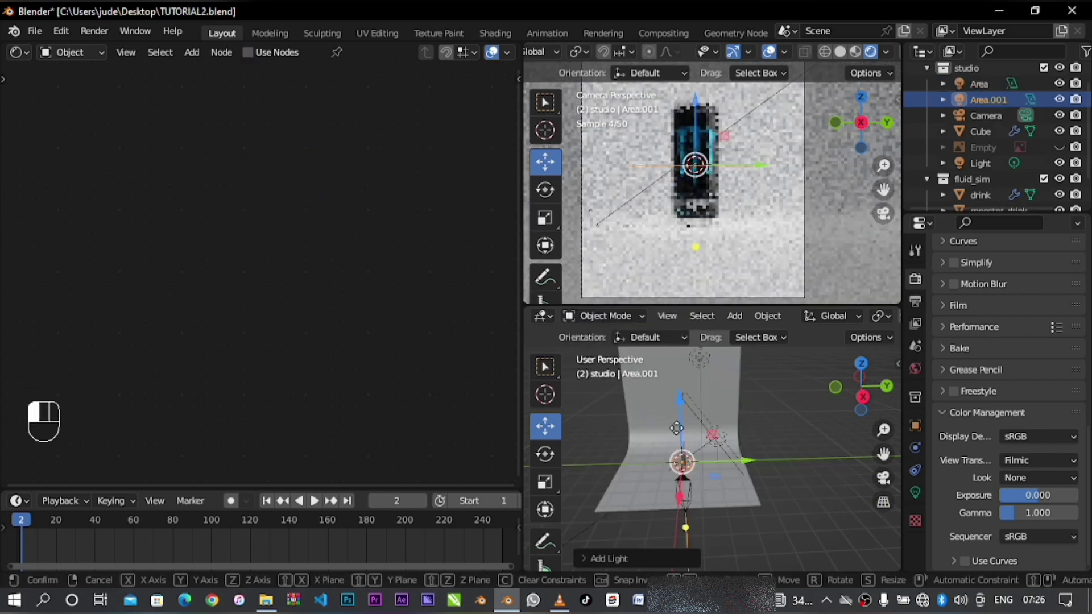
mouse_move(676, 427)
left_mouse_down()
mouse_move(678, 389)
mouse_move(656, 422)
mouse_move(671, 423)
left_mouse_up()
key("KP_3")
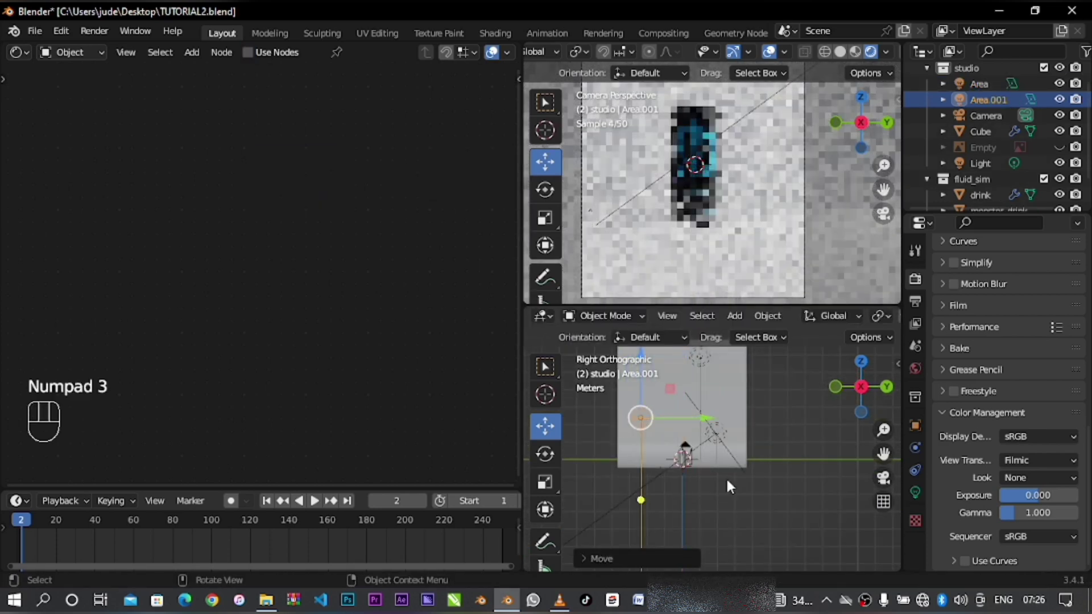
key("r")
left_click(742, 404)
- Stretch the second area light along Z and scale it up overall
middle_click_drag(742, 407, 723, 486)
key("s")
key("z")
left_click(839, 432)
scroll(759, 470, "up", 4)
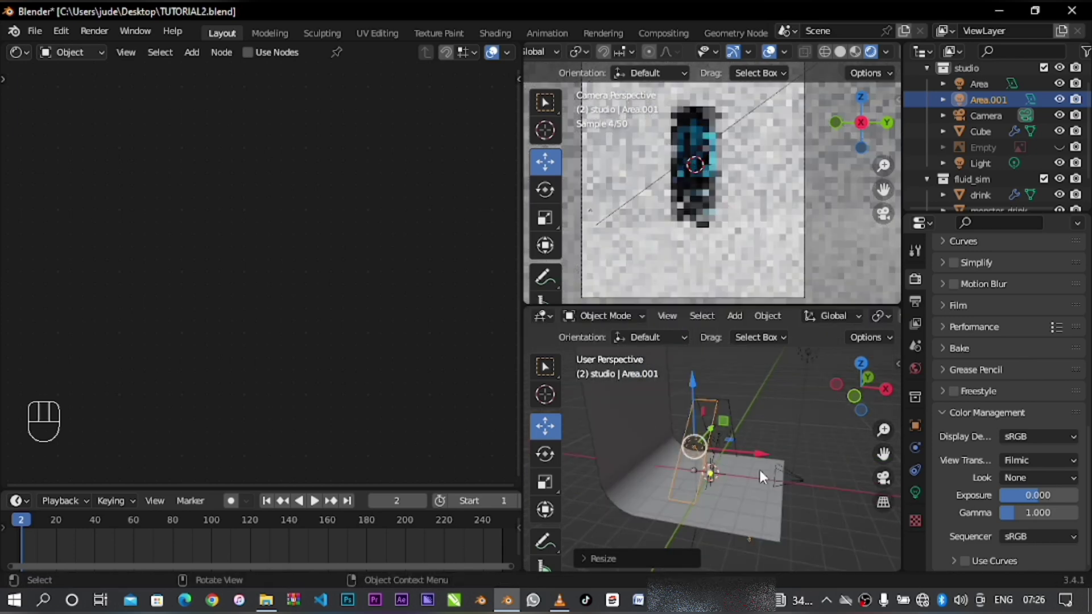
key("s")
left_click(760, 509)
scroll(755, 477, "down", 2)
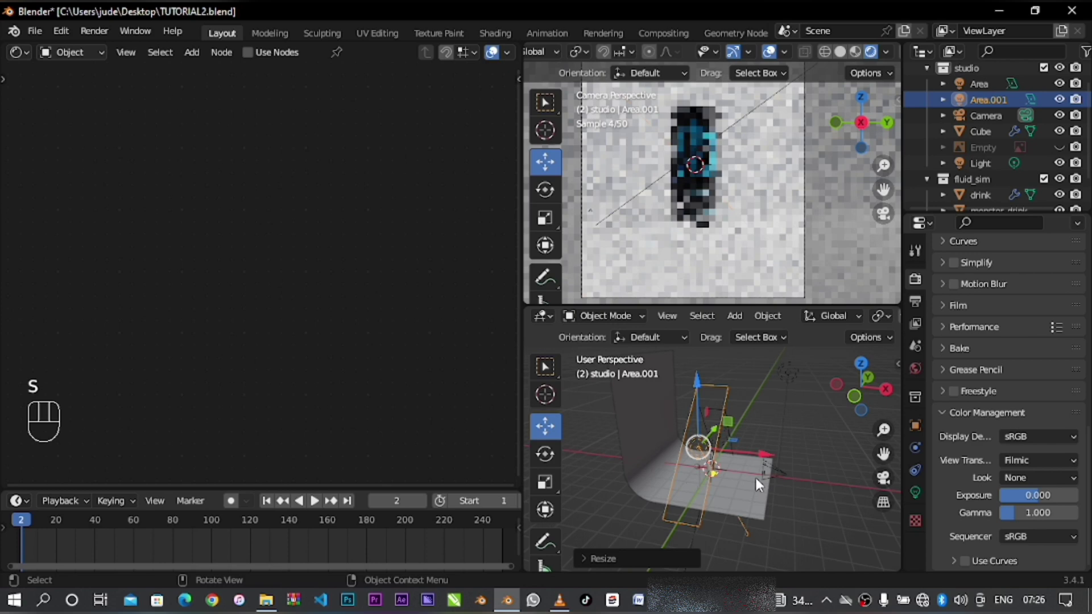
- Adjust the second area light's position and rotate it in the side view to aim at the can
middle_click_drag(754, 478, 624, 509)
left_click_drag(640, 397, 643, 407)
middle_click_drag(675, 490, 691, 477)
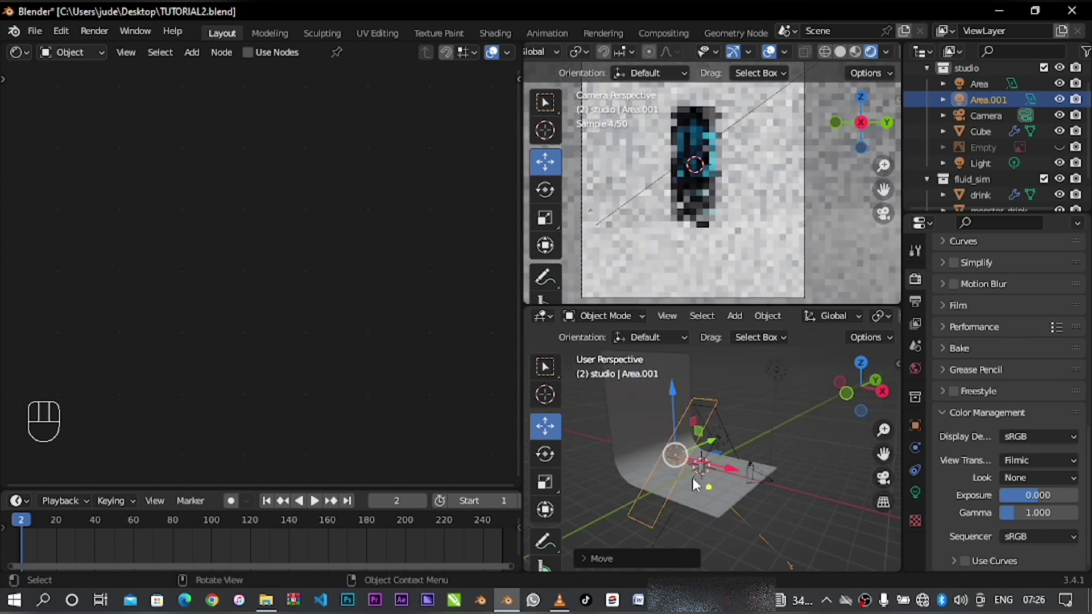
key("KP_3")
key("r")
left_click(722, 489)
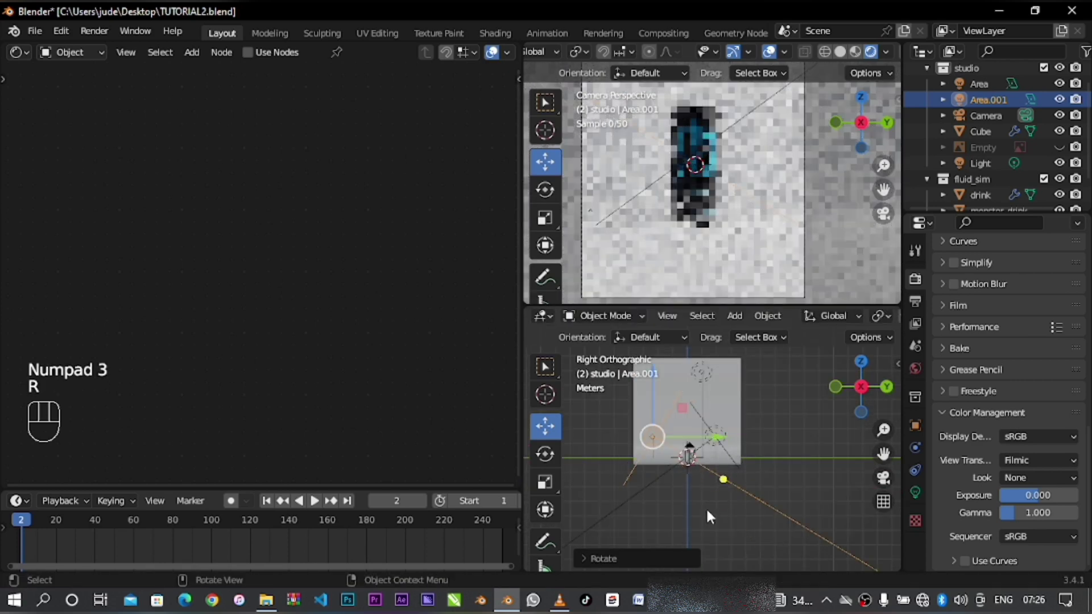
scroll(705, 507, "up", 2)
left_click_drag(644, 432, 643, 433)
scroll(663, 466, "down", 2)
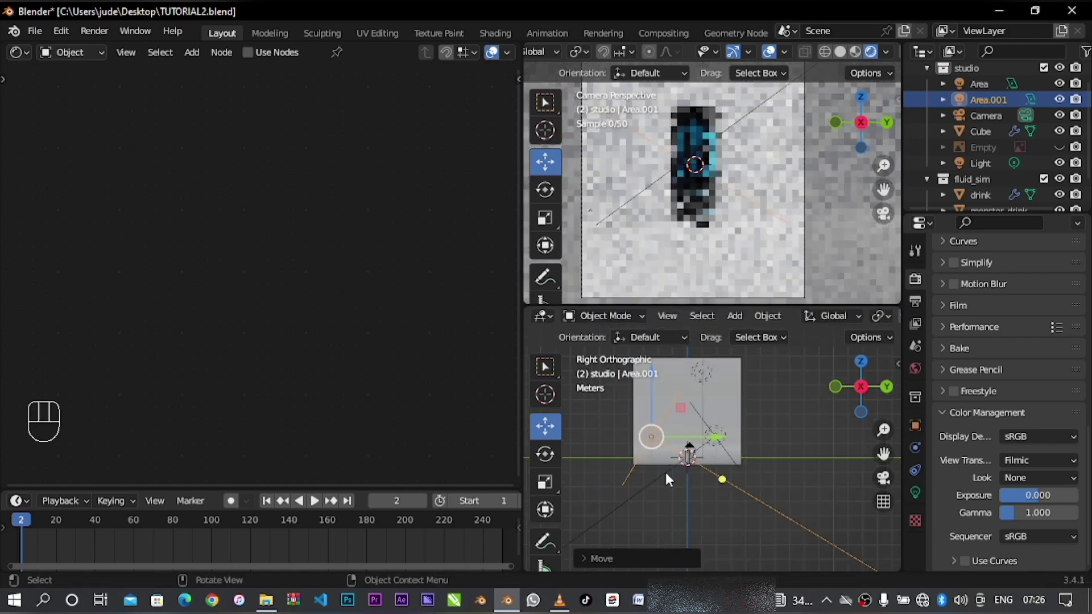
- Nudge the second area light and scale it up slightly
middle_click_drag(664, 471, 708, 476)
mouse_move(733, 463)
left_mouse_down()
mouse_move(750, 466)
mouse_move(735, 467)
left_mouse_up()
key("s")
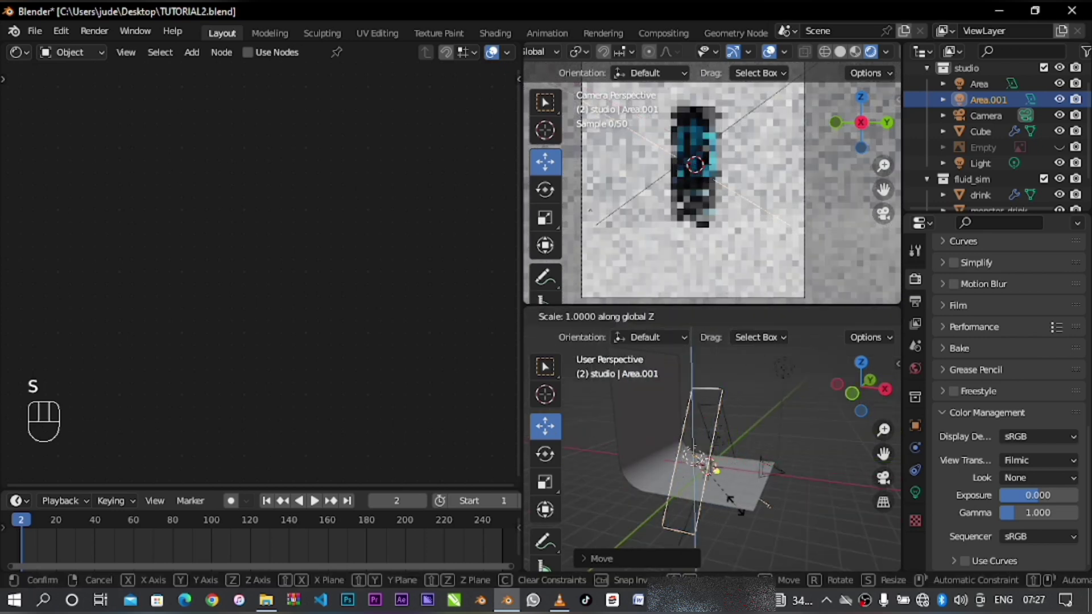
key("s")
left_click(602, 382)
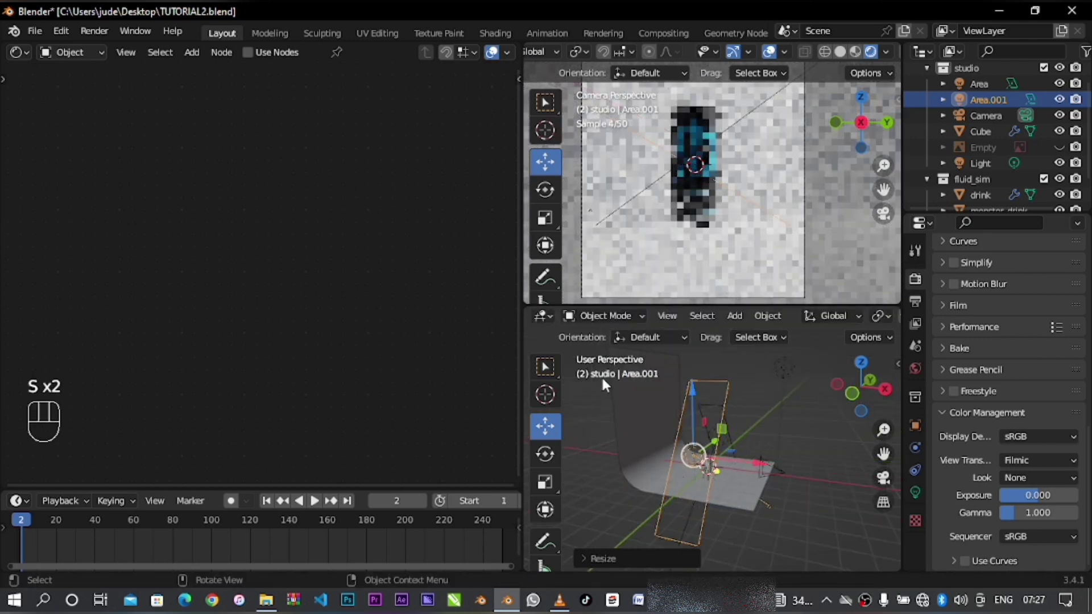
- Enable shader nodes for the second area light and set its emission strength to 1.2
left_click(248, 51)
left_click(304, 200)
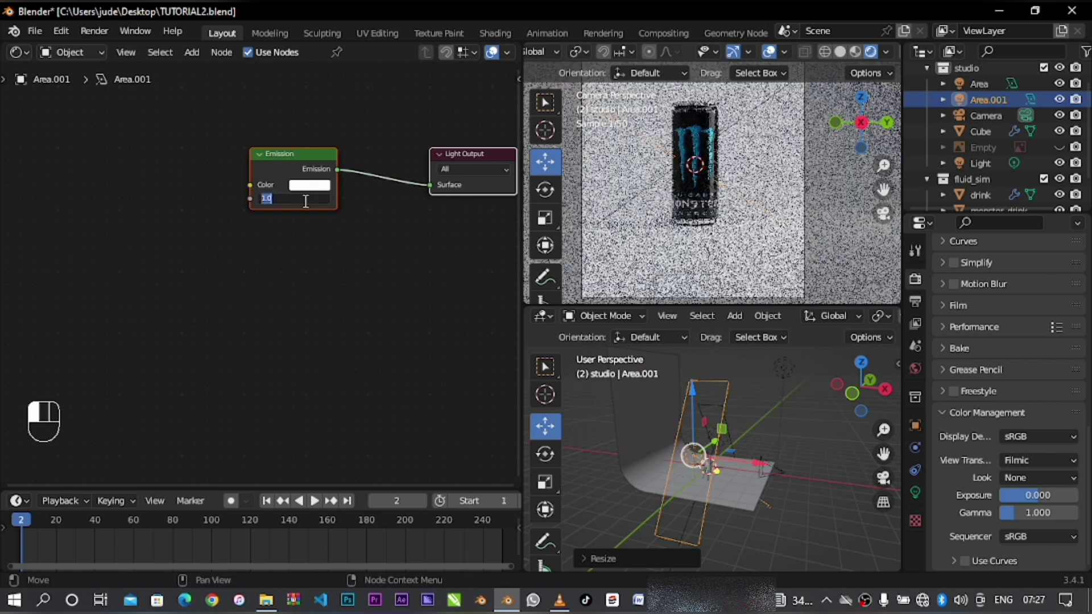
type("1.2")
key("Return")
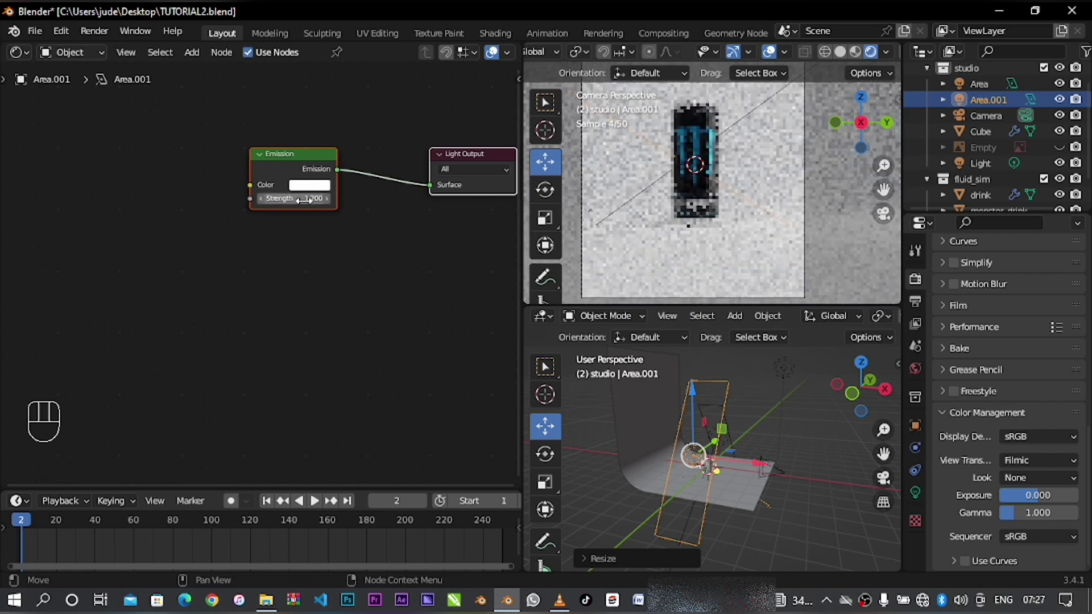
- Nudge the second area light along X while checking exposure in False Color, and restore the Filmic view transform
left_click(1035, 465)
left_click(1018, 550)
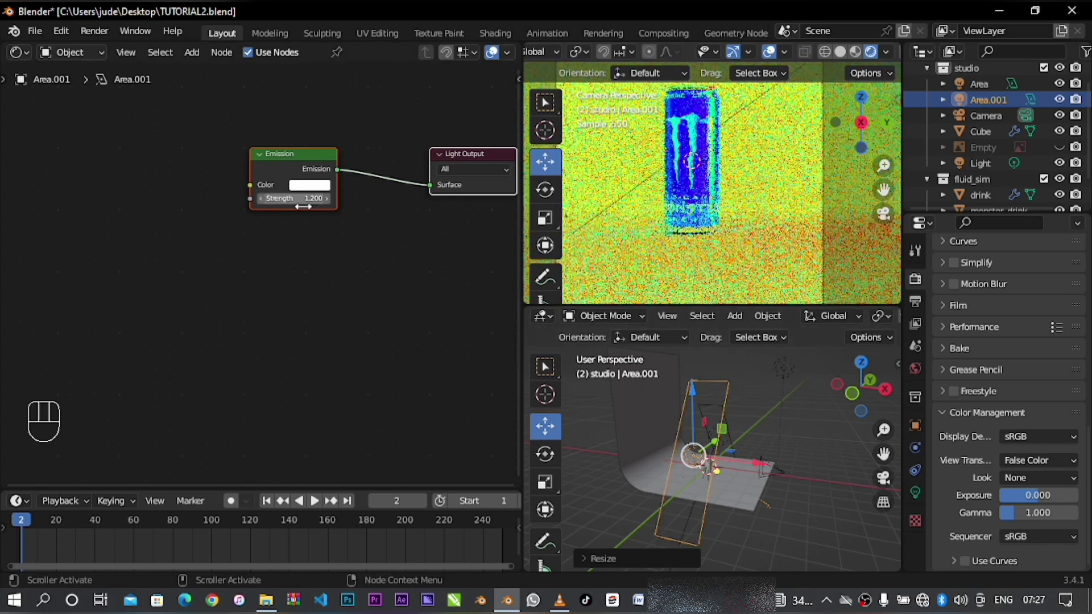
left_click_drag(730, 465, 731, 460)
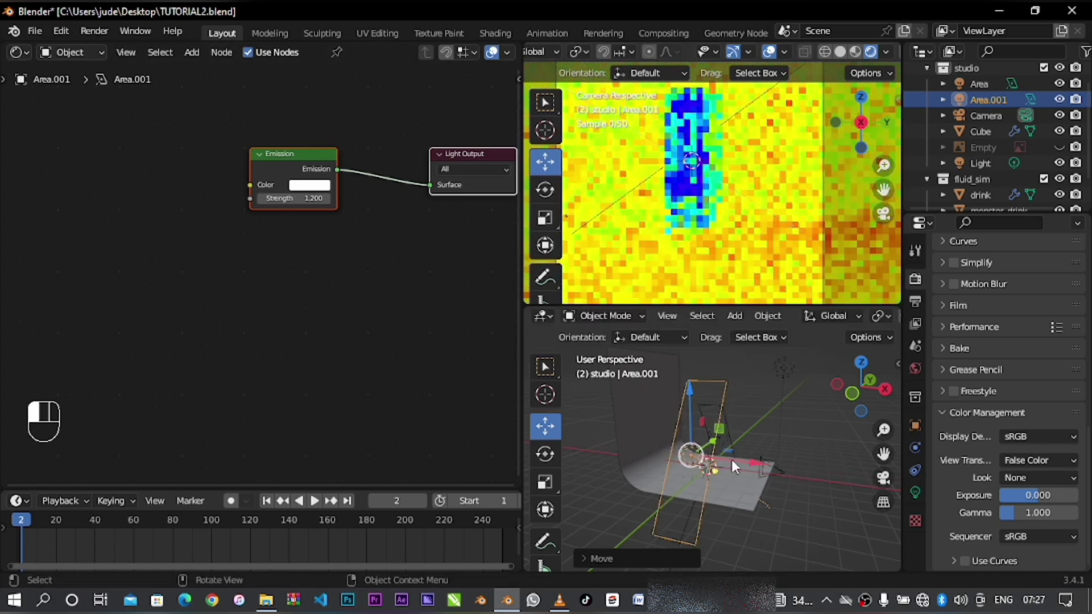
left_click(1018, 466)
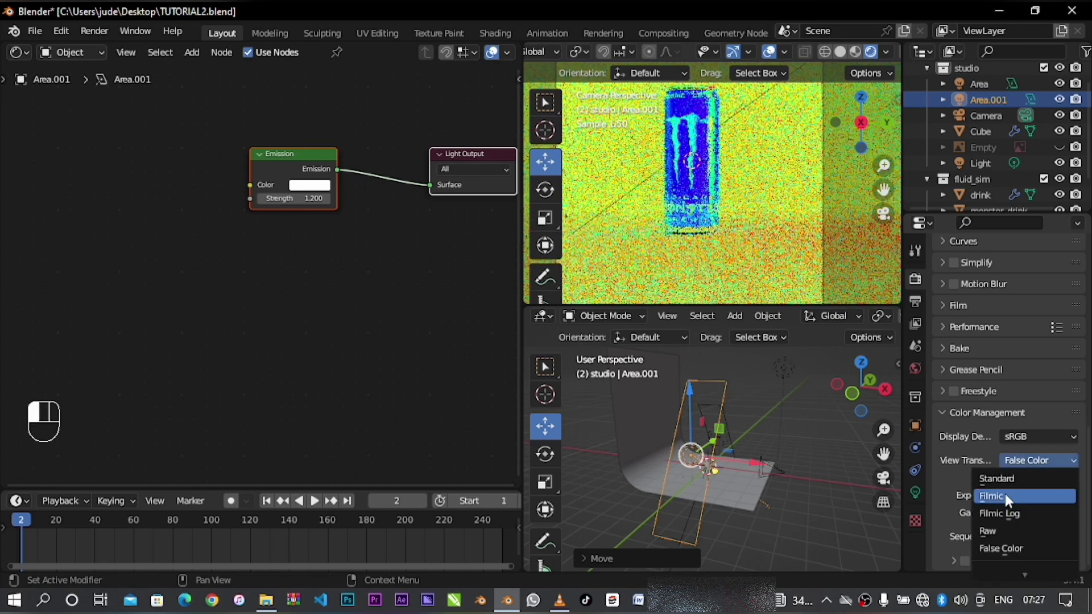
left_click(1004, 494)
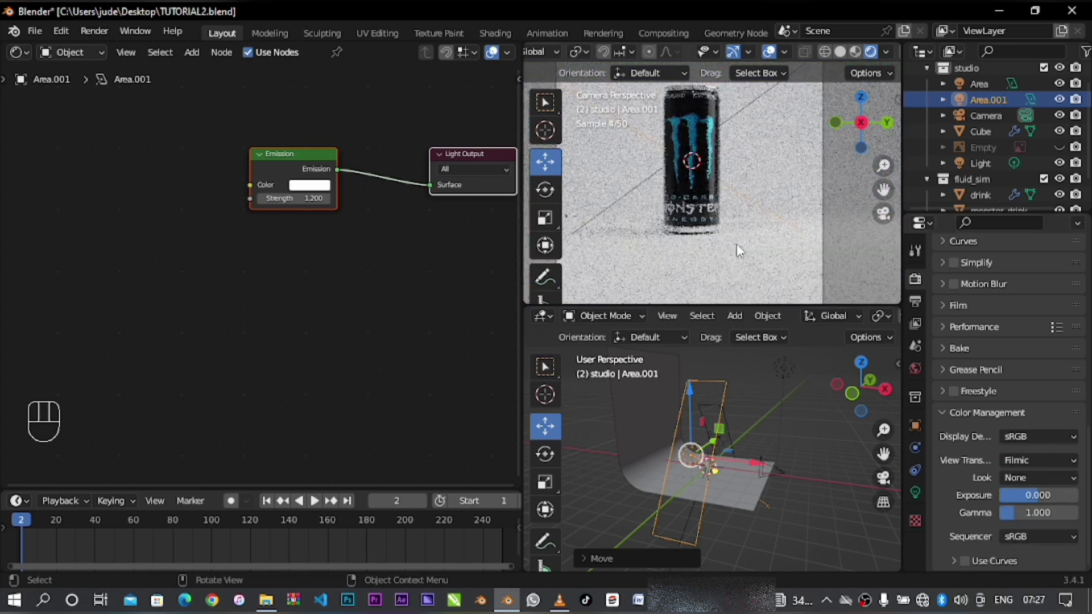
- Go to frame 24, select the point light and shift it along Y to line up above the can
left_click(63, 520)
key("space")
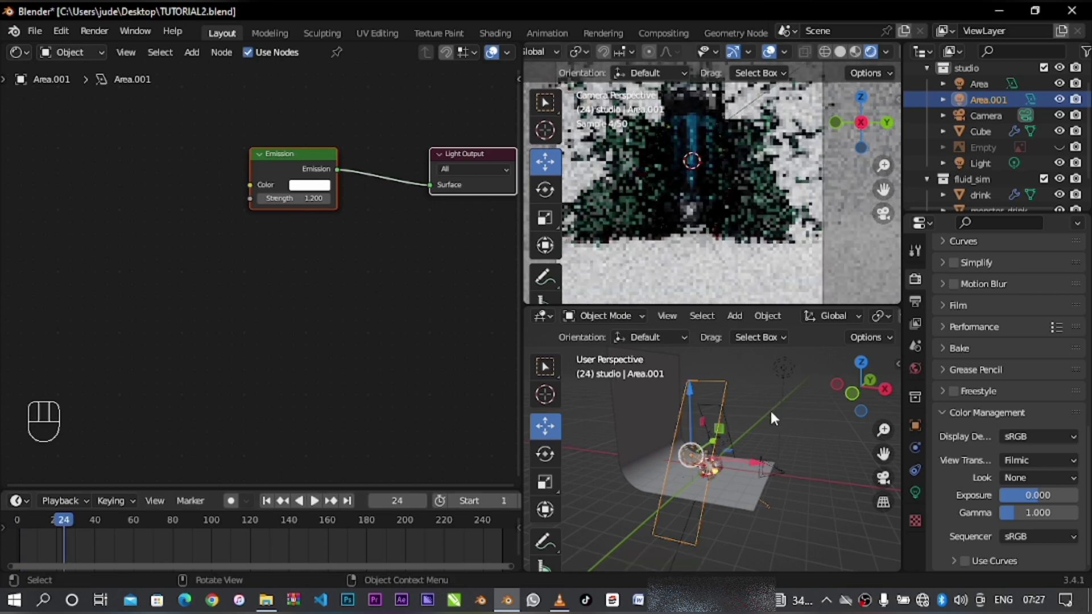
scroll(756, 398, "down", 2)
left_click(760, 397)
key("KP_3")
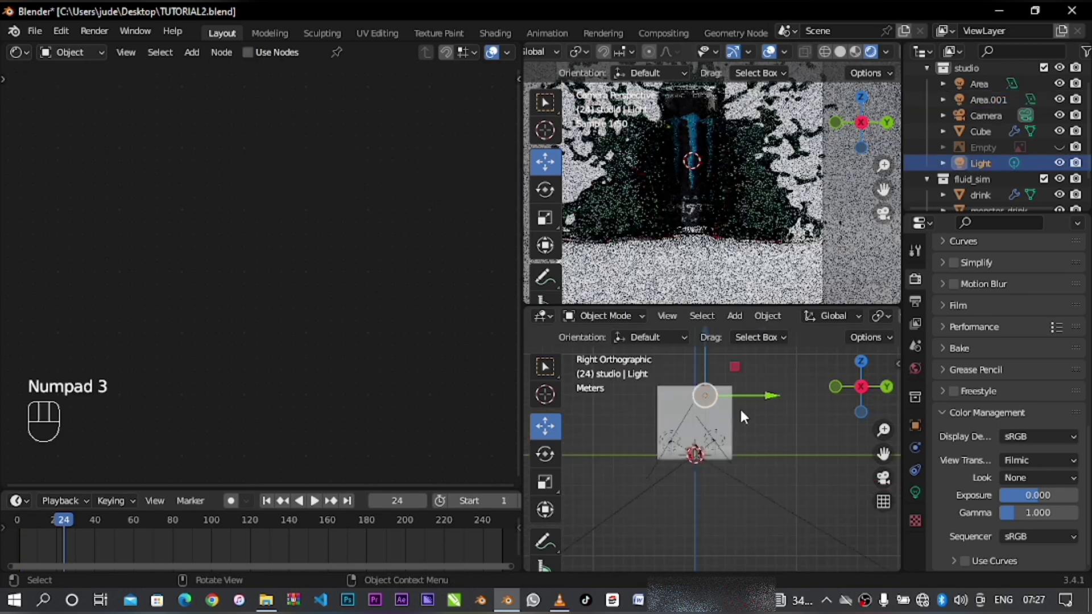
left_click_drag(736, 405, 743, 373)
- Shift the point light slightly along X and lower it to just above the splash
key("KP_1")
middle_click_drag(806, 430, 657, 425)
key("KP_3")
key("KP_1")
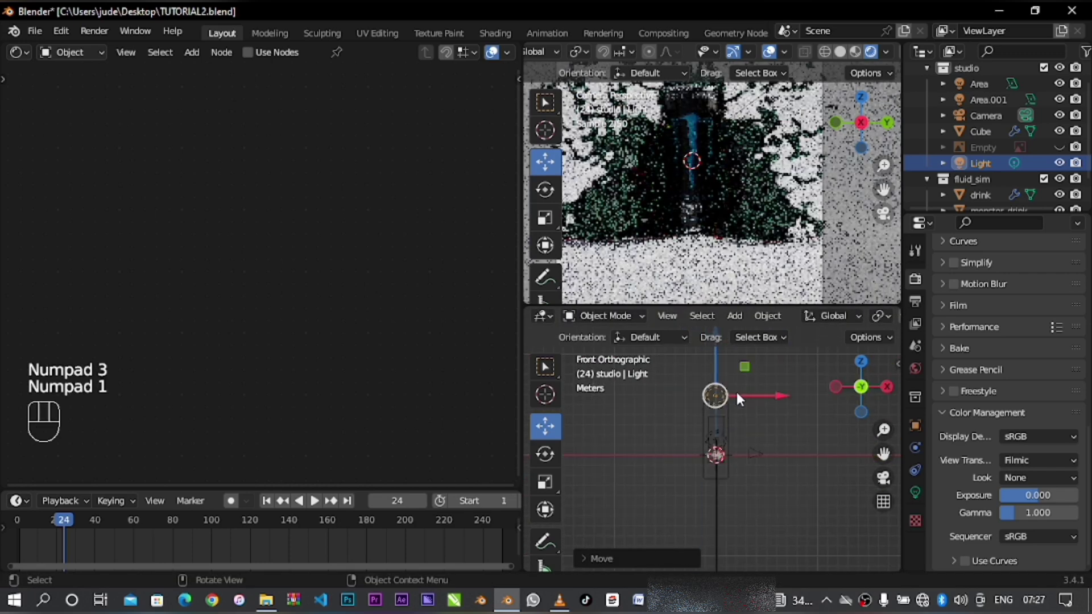
left_click_drag(733, 402, 718, 404)
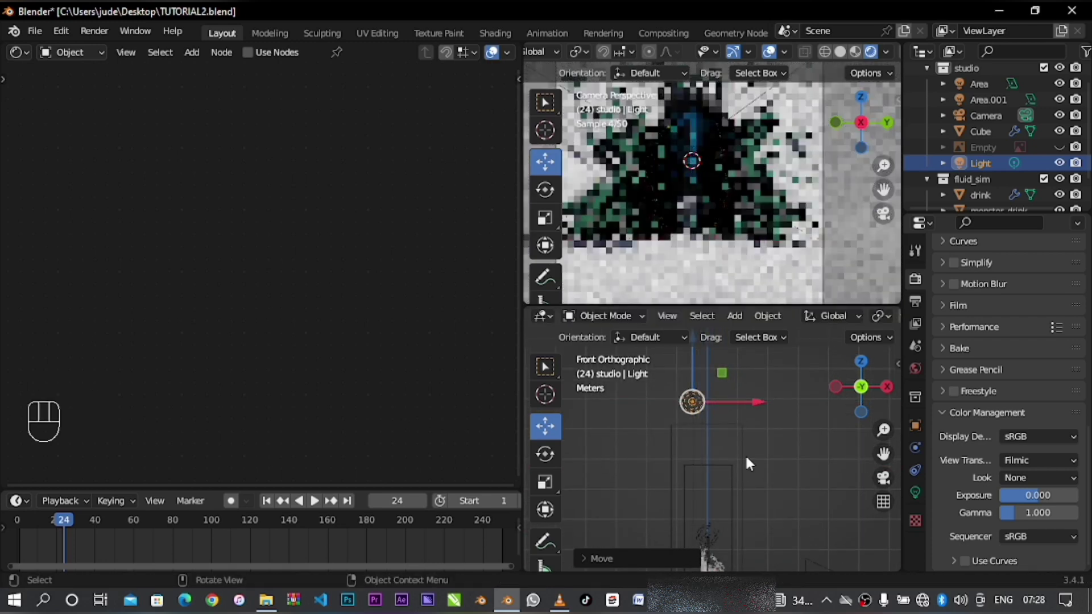
middle_click_drag(779, 412, 662, 381)
left_click_drag(674, 380, 685, 478)
middle_click_drag(736, 500, 710, 539)
left_click_drag(675, 482, 677, 470)
scroll(718, 209, "down", 4)
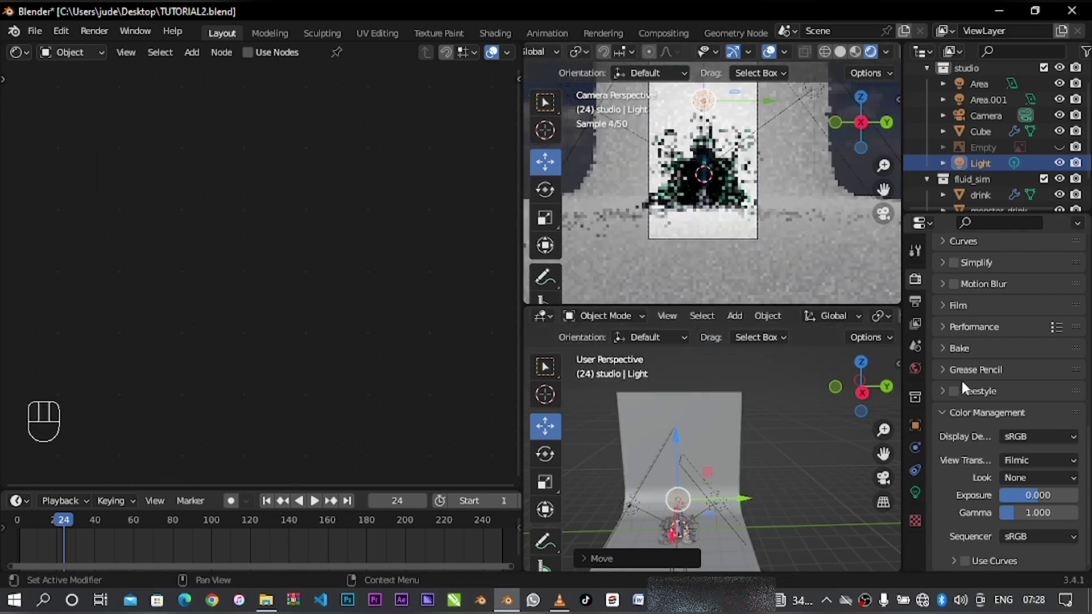
- Increase the point light's radius to 0.77 m and raise the light slightly above the splash
left_click(914, 492)
left_click_drag(1026, 408, 1071, 408)
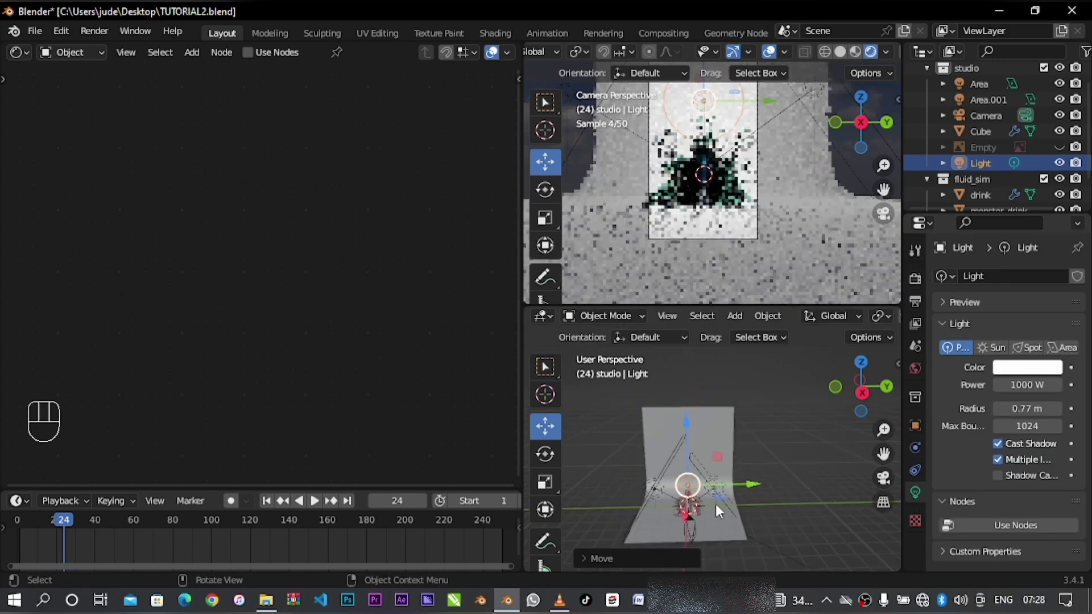
key("KP_1")
key("KP_3")
middle_click_drag(713, 534, 711, 469, "shift")
scroll(711, 470, "up", 2)
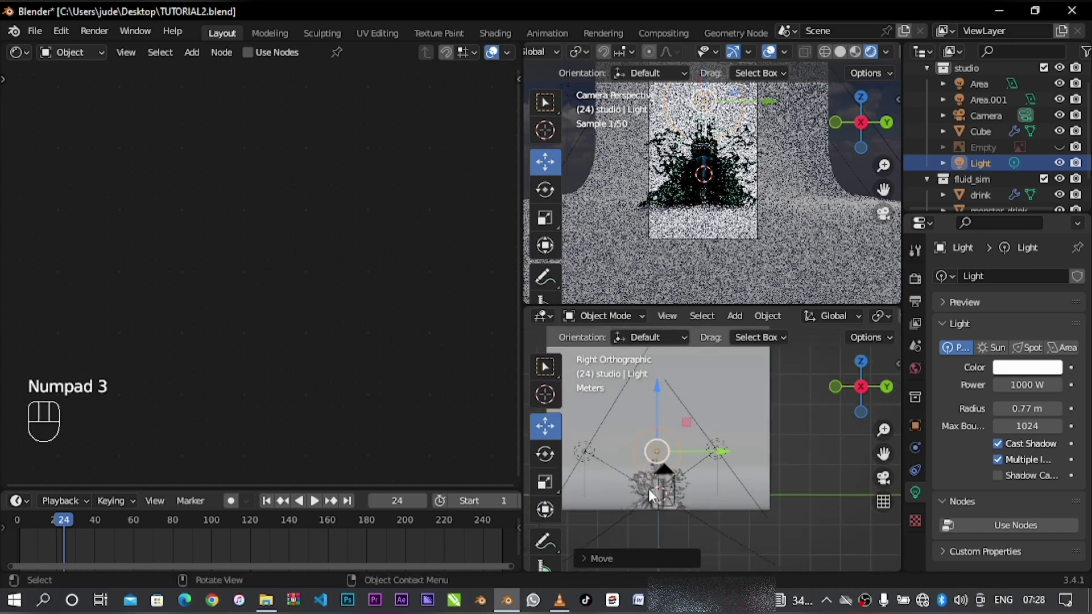
left_click_drag(646, 389, 646, 381)
- Enable shader nodes for the point light and set its emission strength to 0.7
left_click(247, 53)
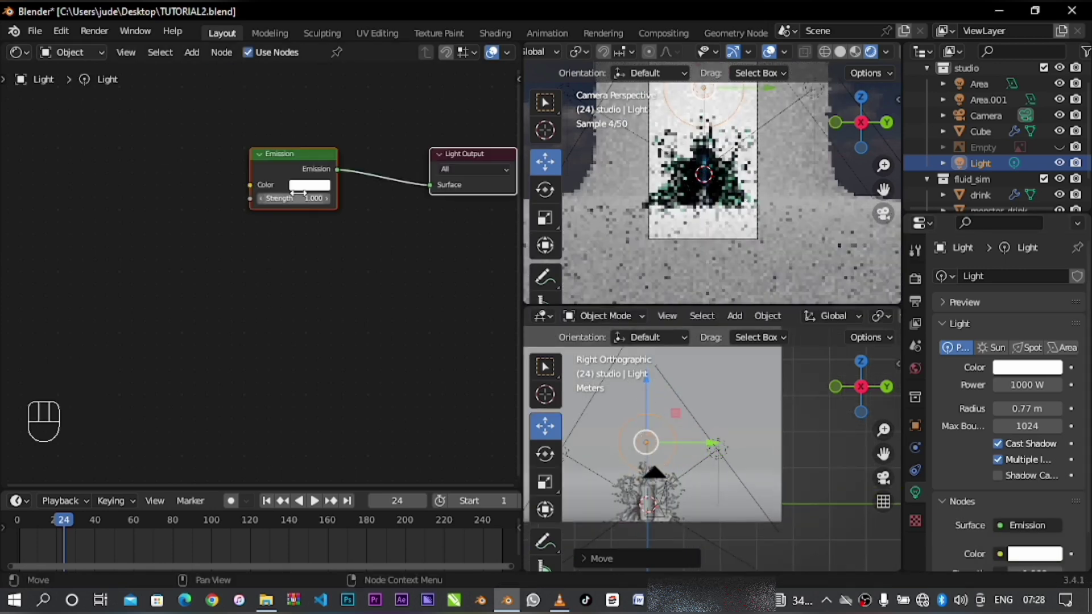
left_click(300, 198)
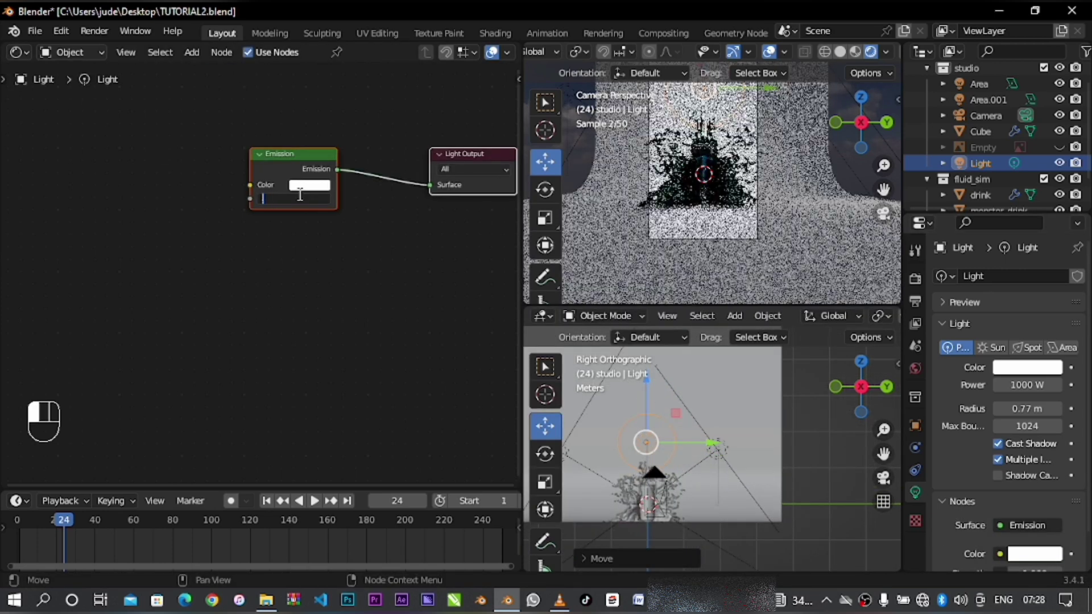
type(".7")
key("Return")
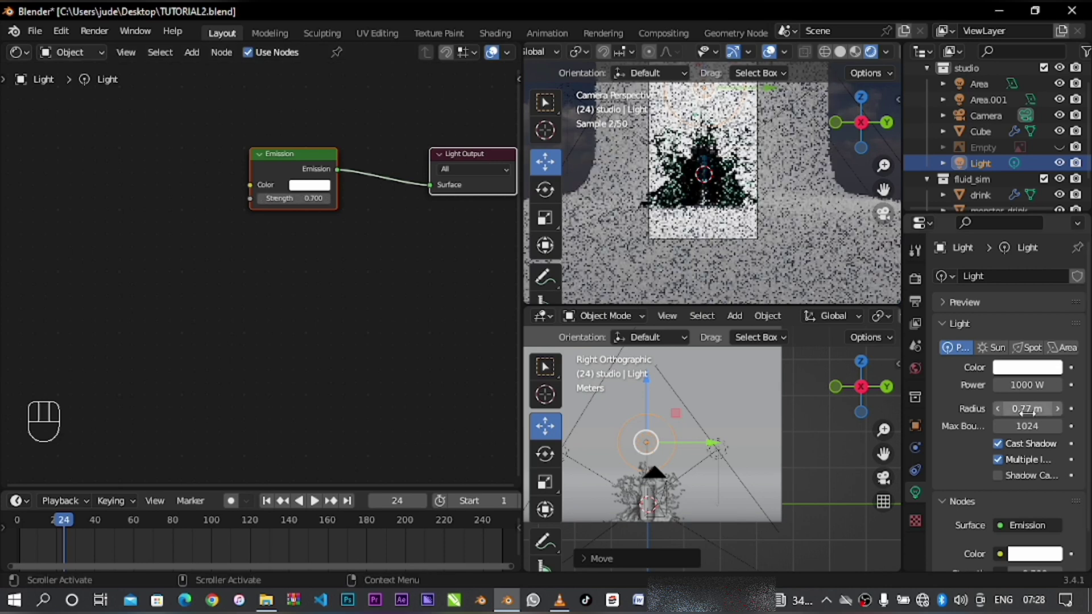
- Set the point light's radius to 1 m and shift the light slightly along the Y axis
left_click(1027, 409)
type("1")
key("Return")
scroll(694, 493, "up", 3)
key("g")
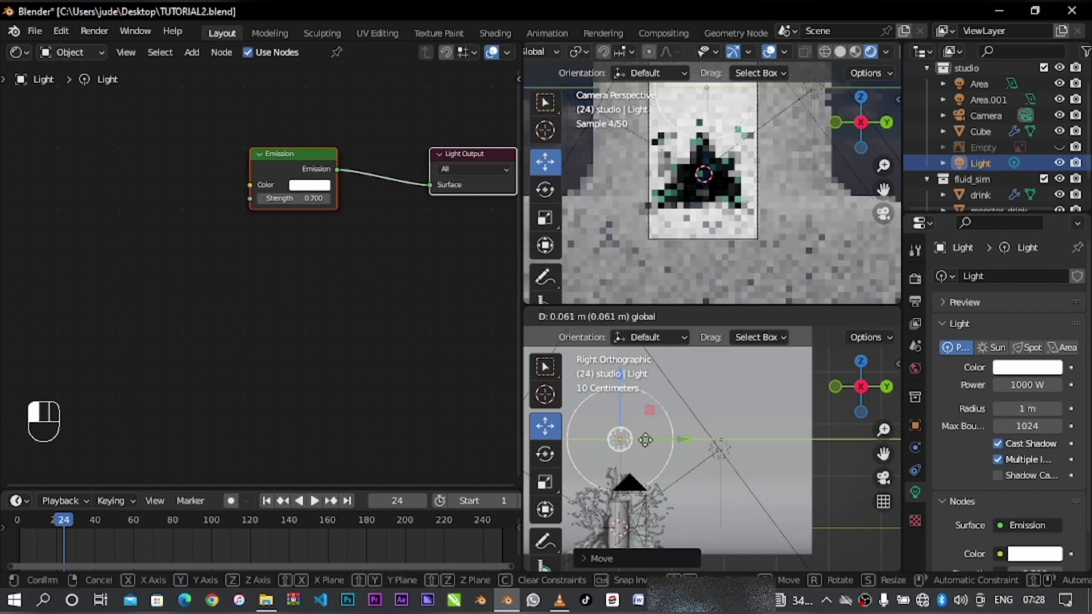
left_click(641, 440)
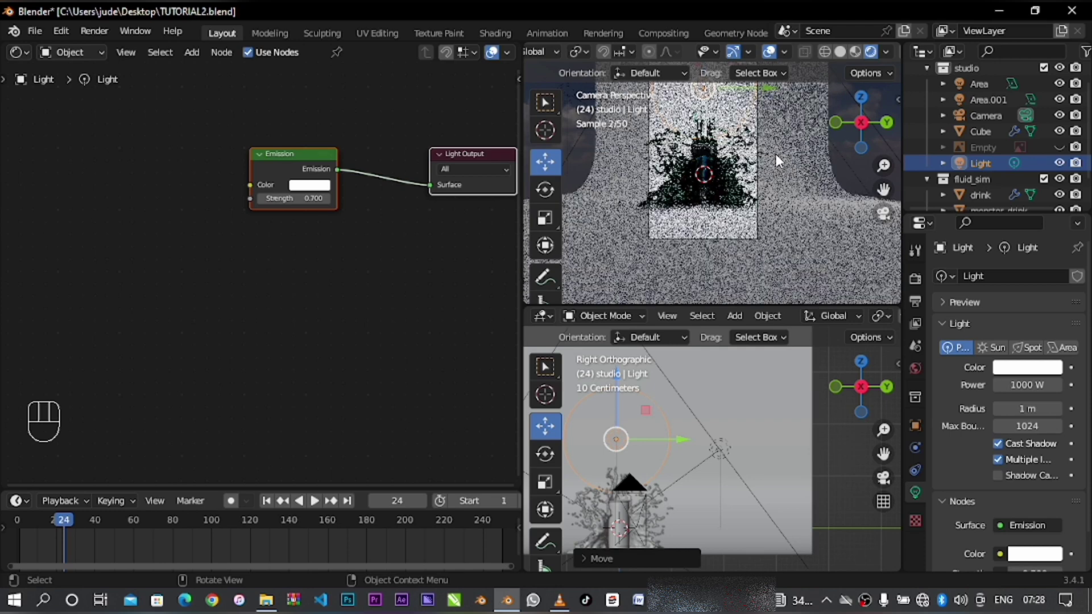
- Raise the point light's emission strength to 1.1 and check the result through the camera
left_click_drag(296, 199, 321, 198)
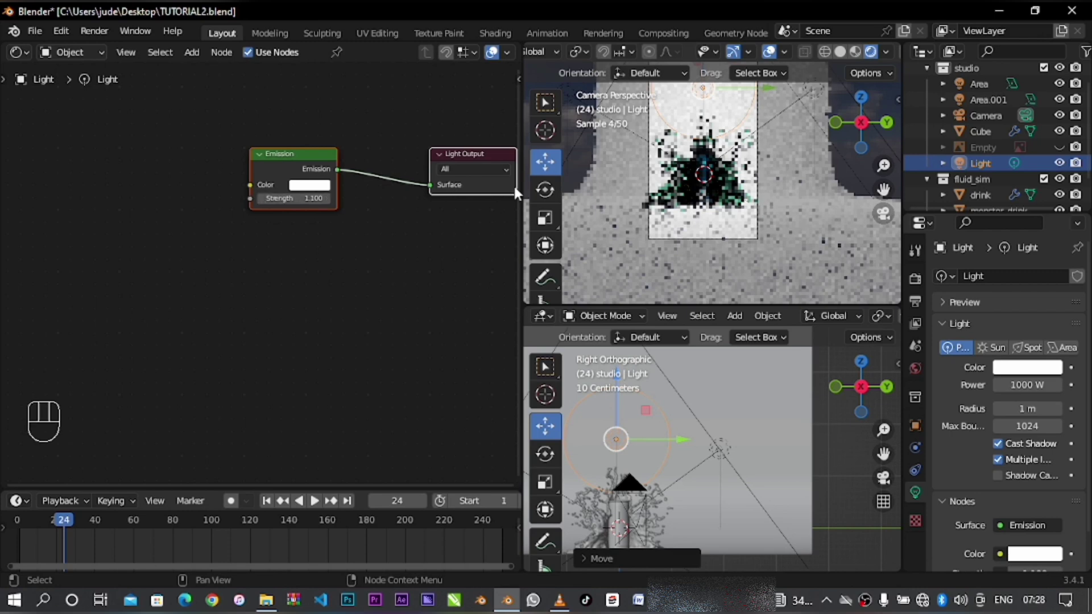
key("KP_0")
key("KP_0")
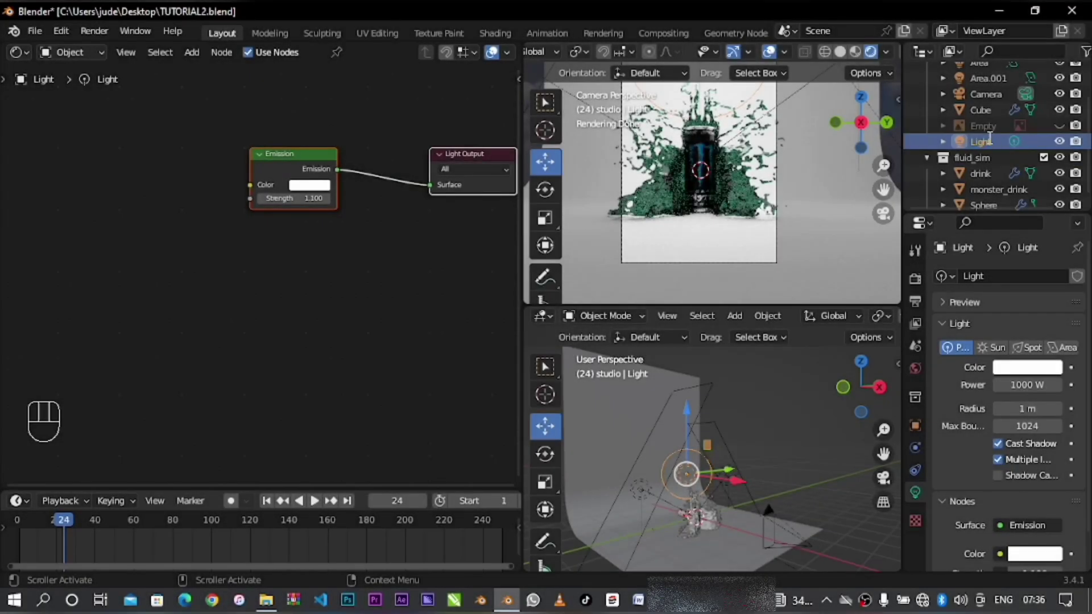
- Rename the point light object in the studio collection as back_Light
double_click(983, 140)
type("back_")
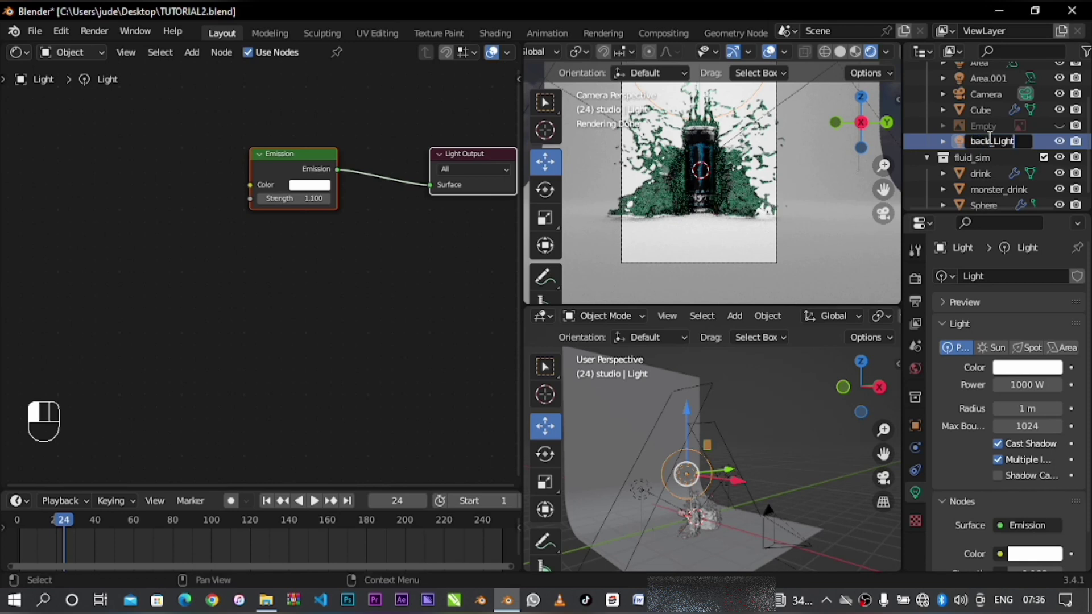
key("Return")
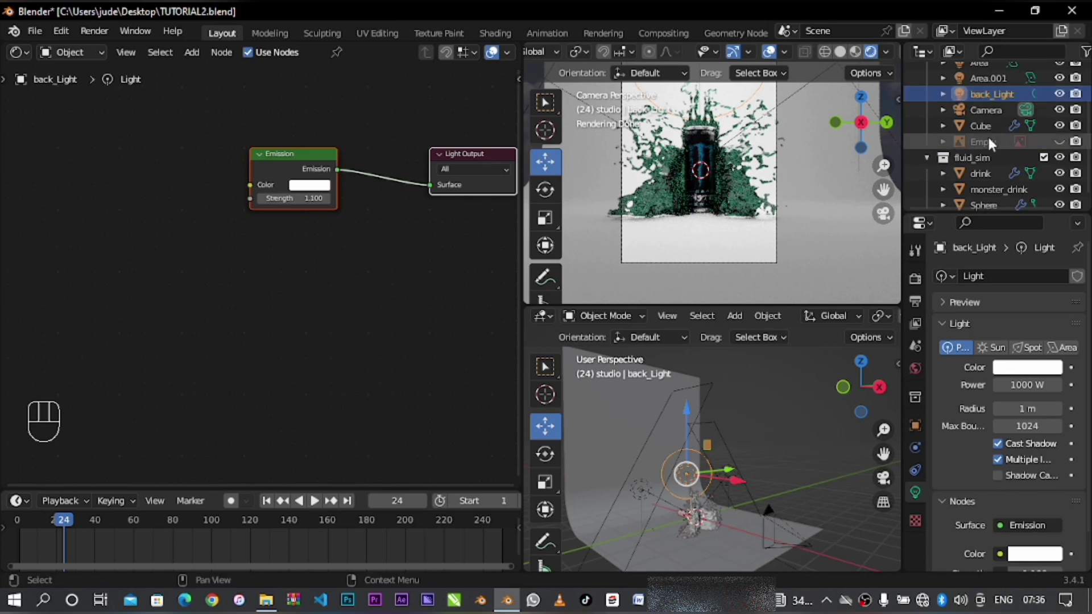
- Rename the Area.001 light in the studio collection as fill_Light
left_click(1017, 79)
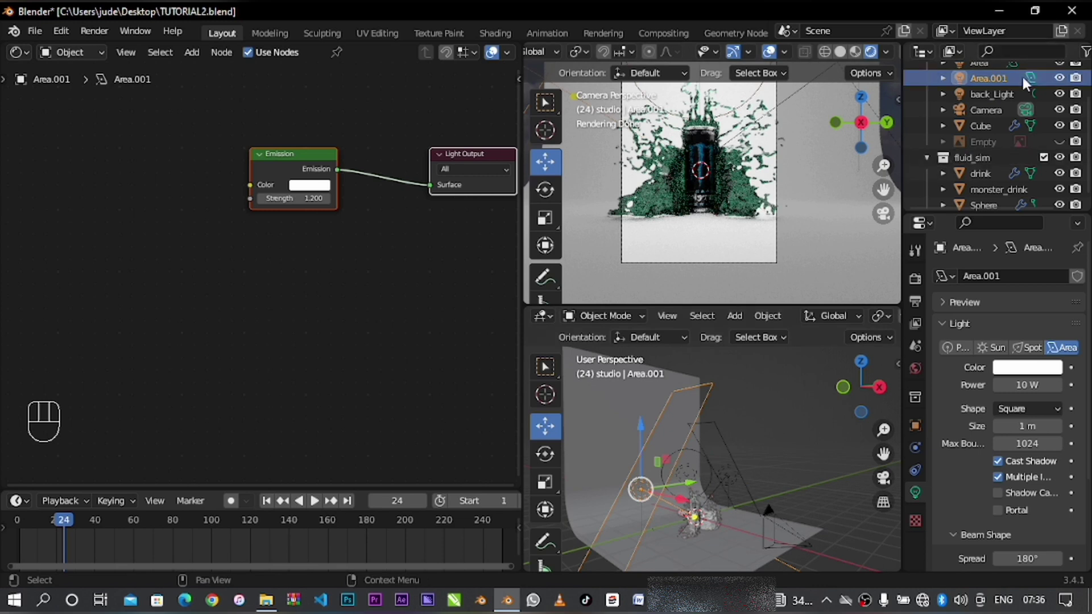
double_click(1002, 79)
scroll(1003, 79, "up", 2)
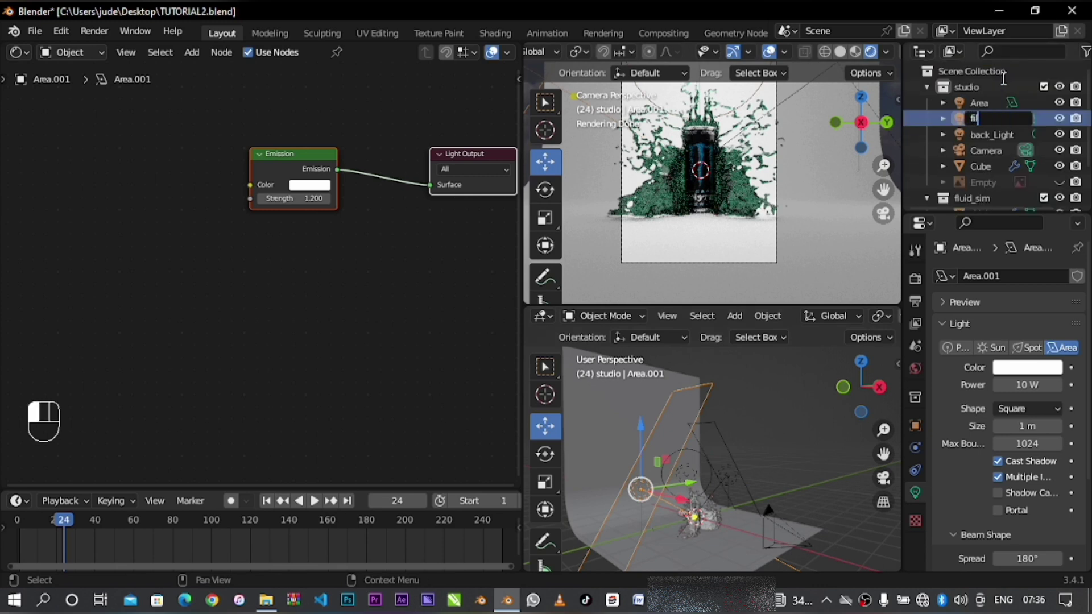
type("fill_Light")
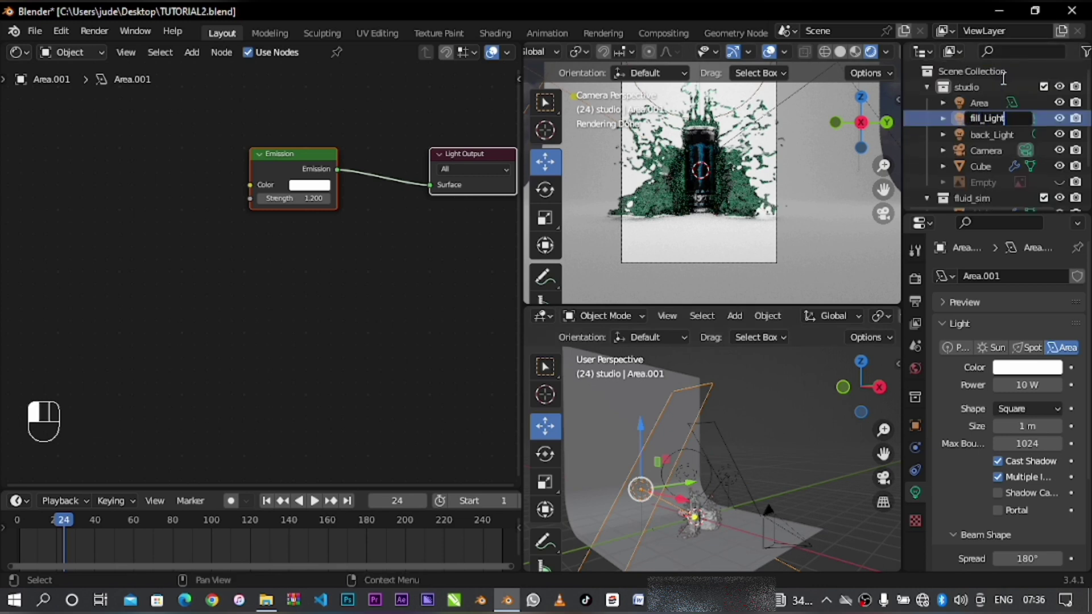
key("Return")
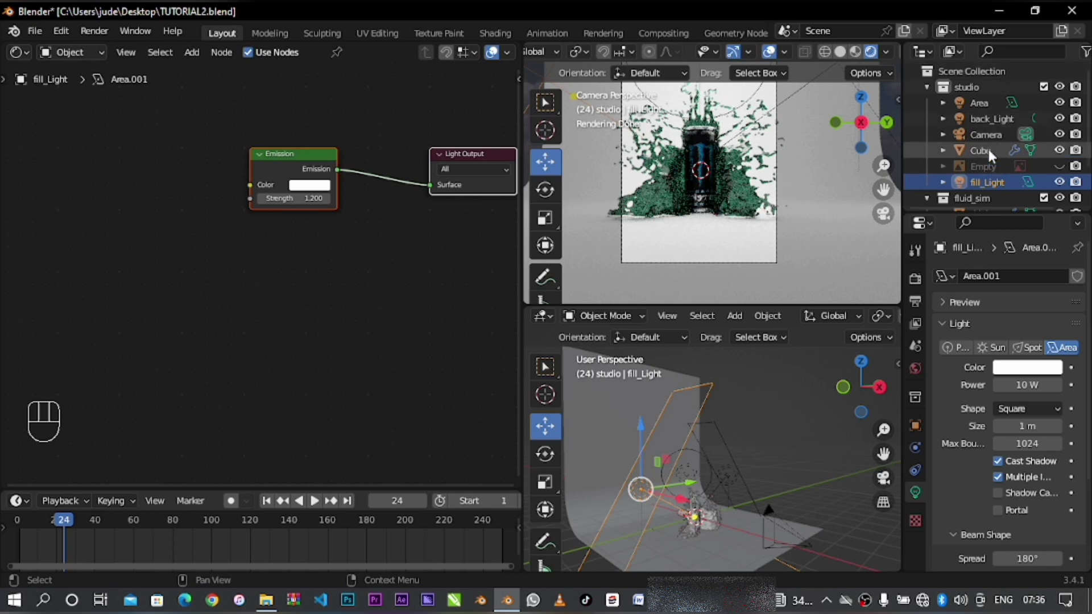
- Rename the remaining Area light in the studio collection as key_Light
scroll(984, 149, "down", 2)
scroll(984, 94, "up", 2)
left_click(983, 105)
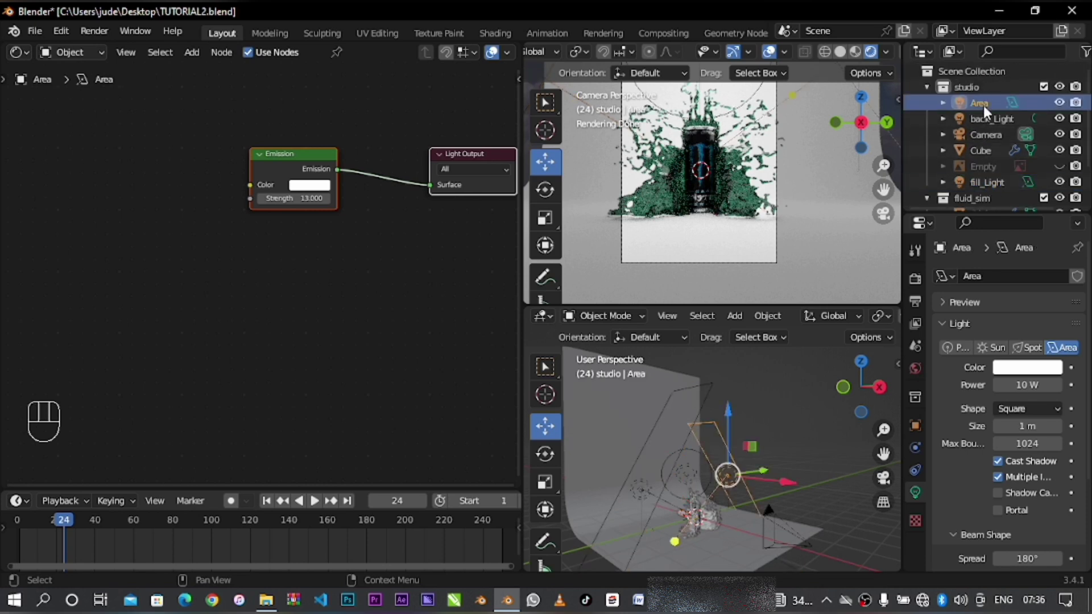
double_click(983, 104)
type("key")
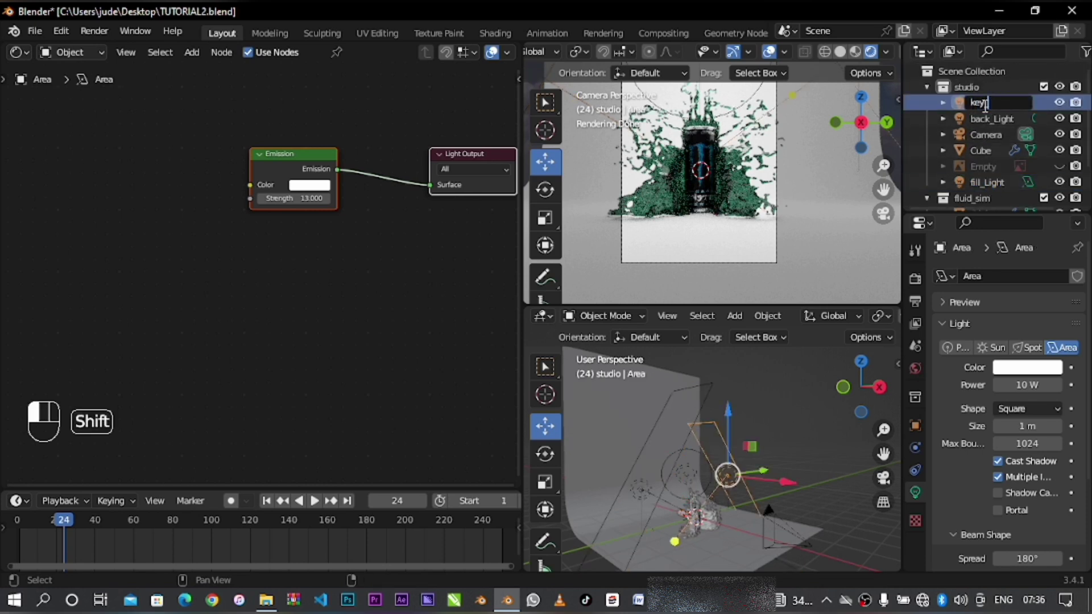
type("_Light")
key("Return")
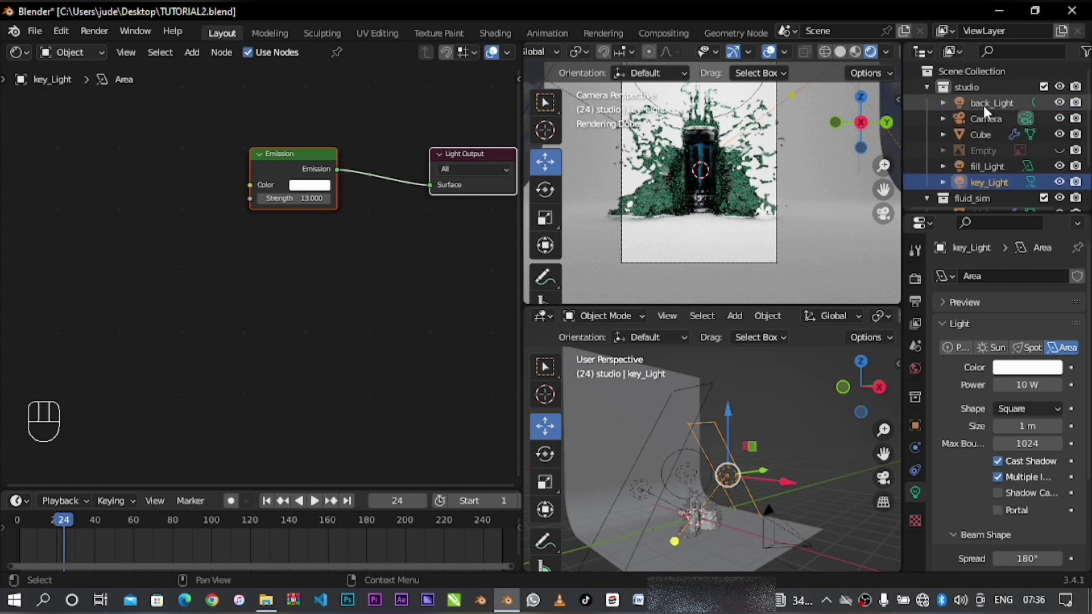
- Create a new material for the curved backdrop and darken its base color to a value of 0.25
left_click(612, 428)
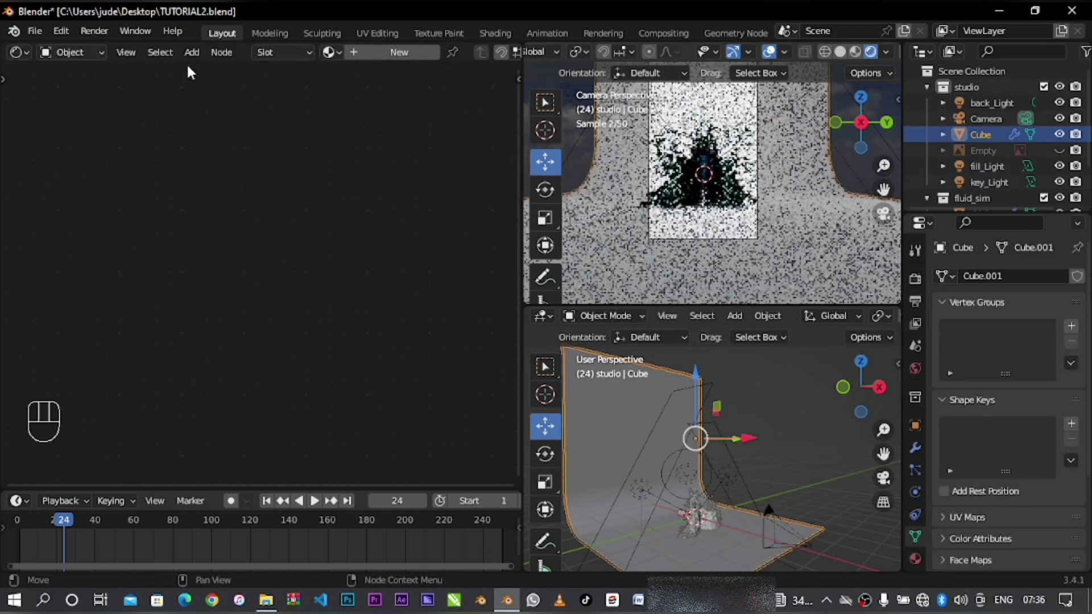
left_click(392, 52)
left_click(353, 218)
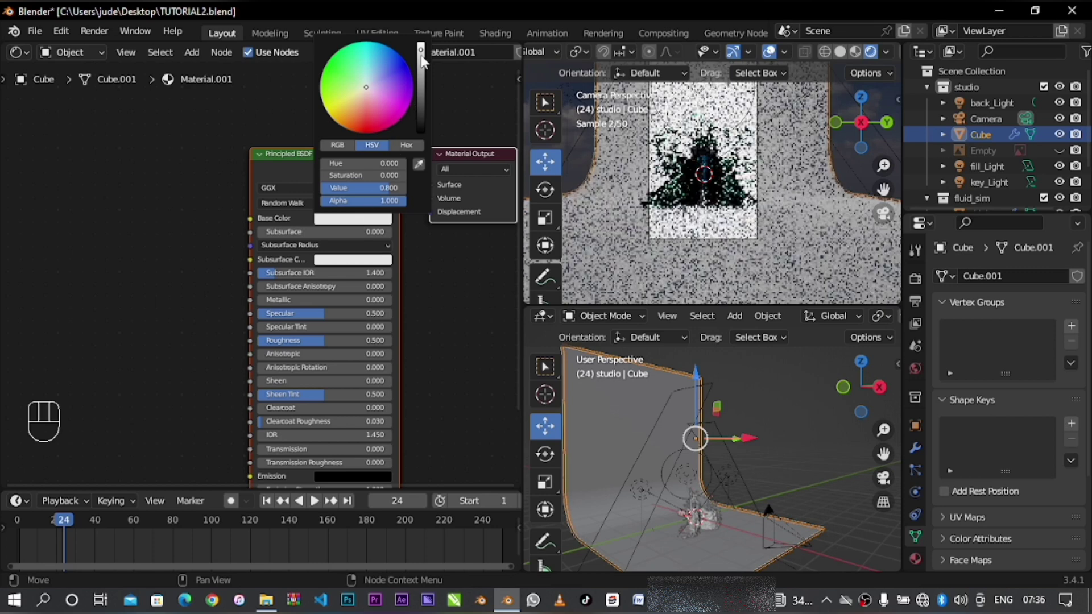
left_click_drag(421, 50, 421, 84)
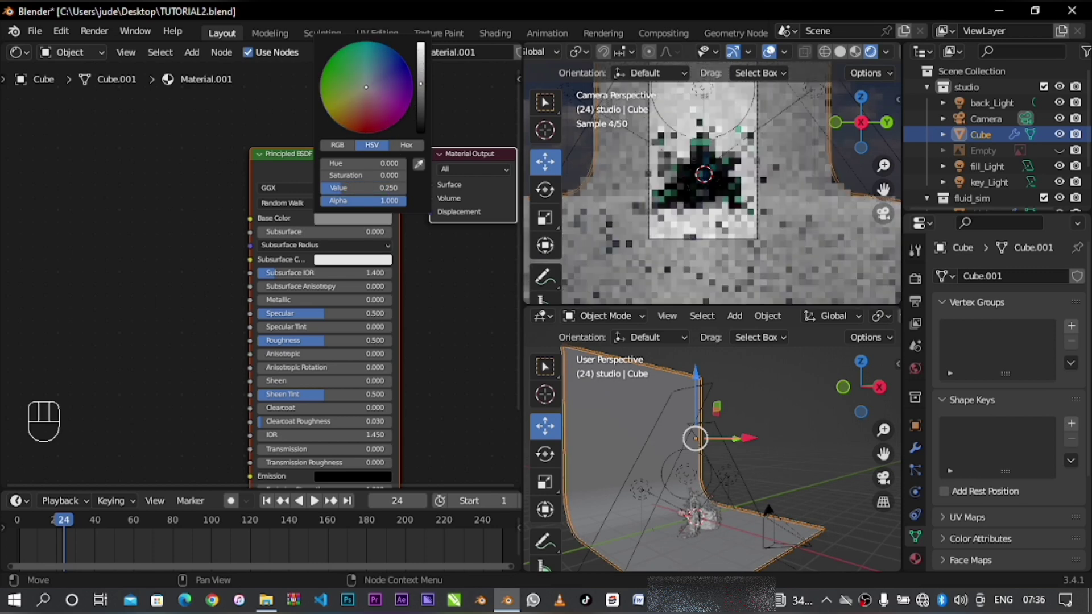
scroll(472, 325, "down", 2)
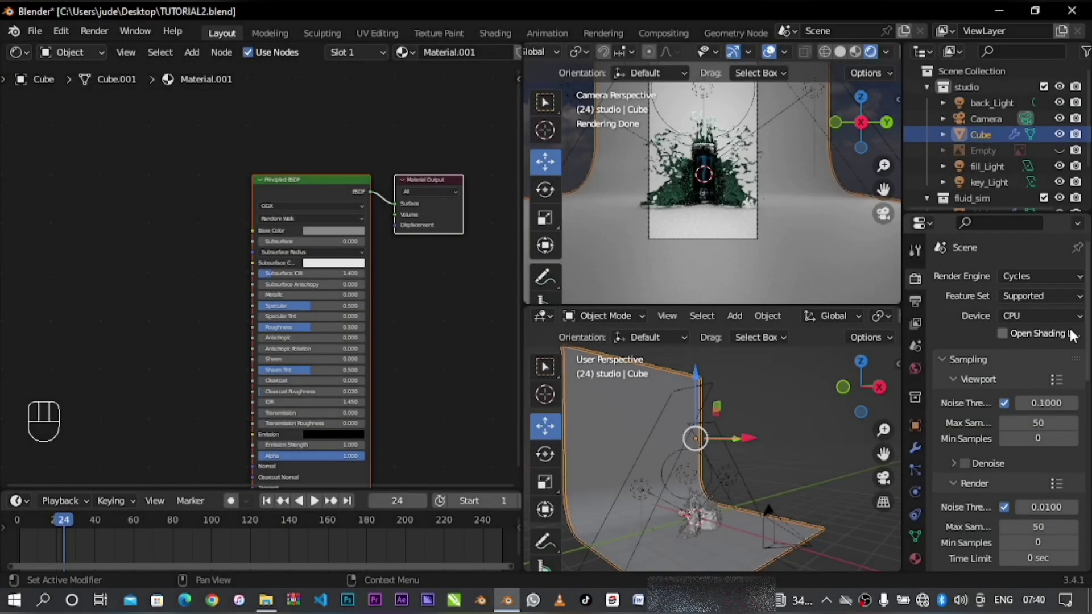
- Set the Cycles render device to GPU Compute
left_click(1040, 316)
left_click(1034, 344)
scroll(1017, 375, "down", 7)
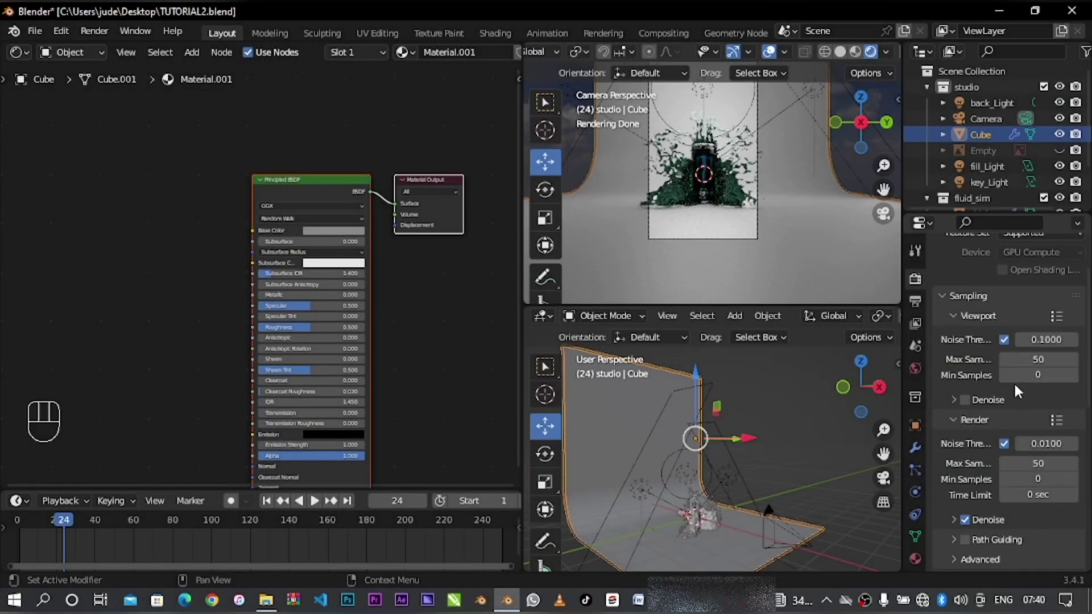
scroll(990, 449, "down", 5)
scroll(990, 449, "up", 8)
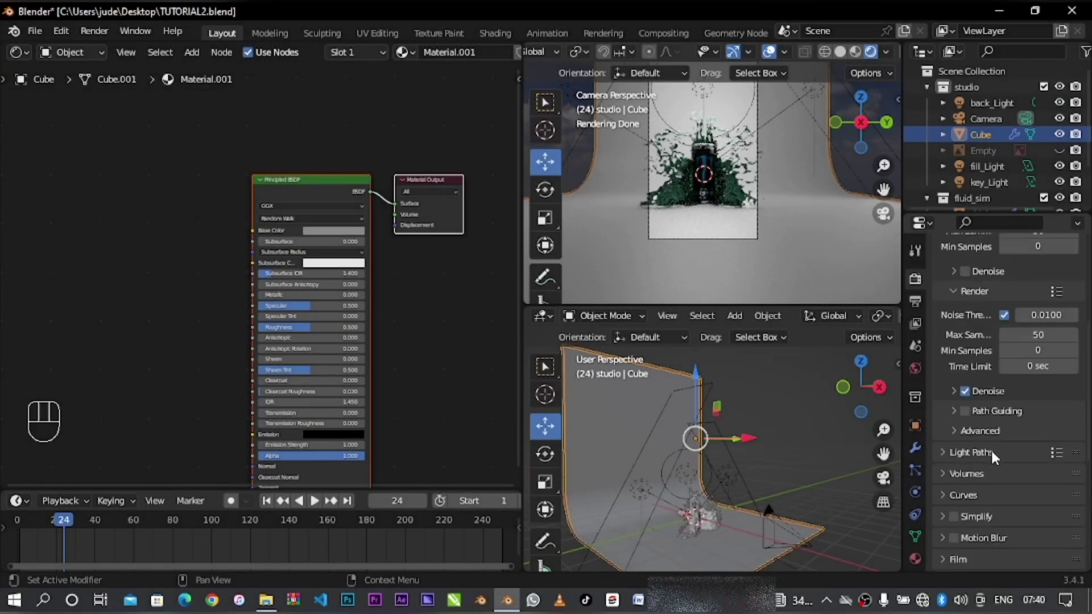
scroll(991, 449, "up", 3)
- Set the render output folder to the Desktop
left_click(915, 301)
scroll(961, 343, "down", 6)
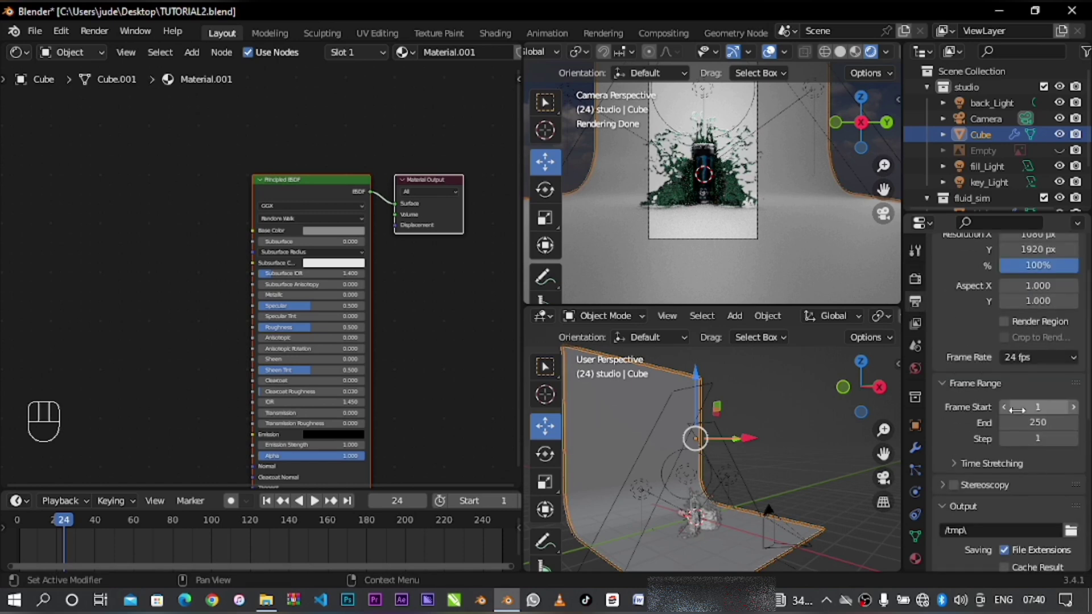
left_click(1071, 403)
left_click(190, 456)
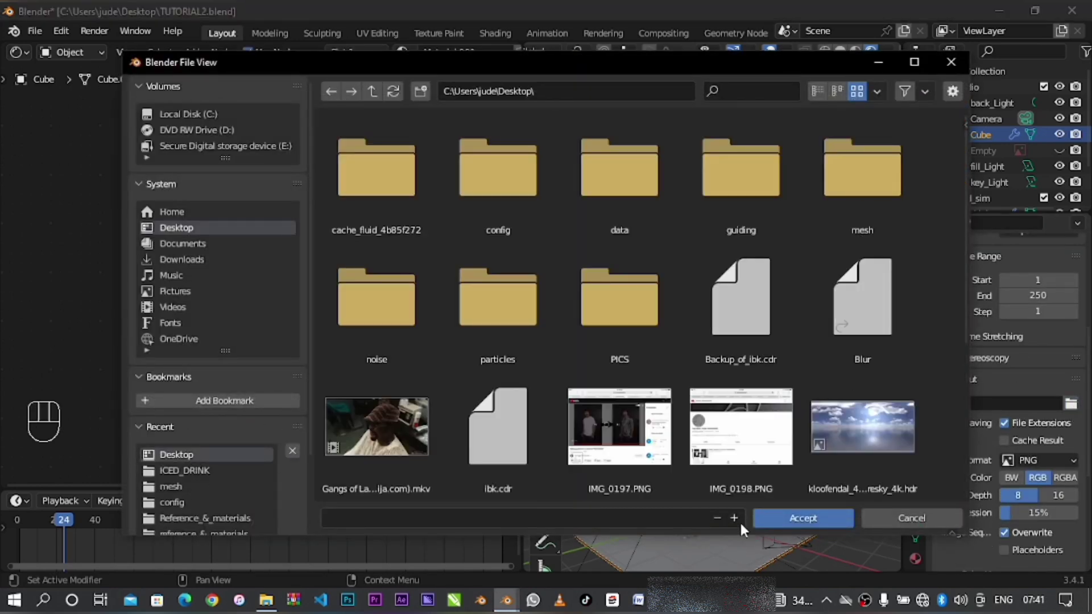
left_click(778, 515)
- Set the output file format to JPEG with 100% quality
left_click(1023, 461)
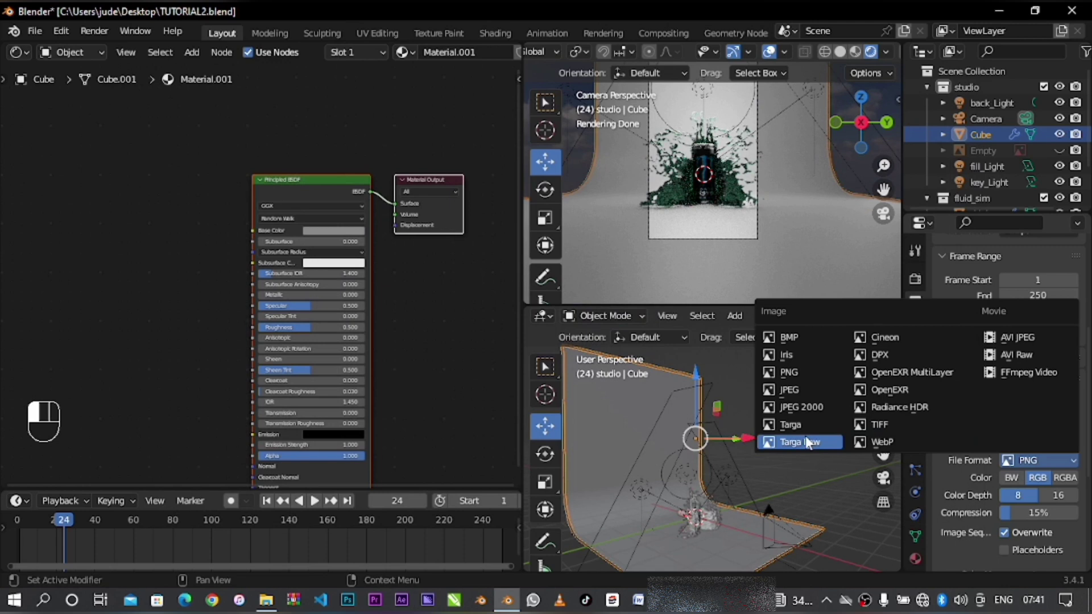
left_click(799, 392)
scroll(1006, 483, "down", 1)
left_click_drag(1072, 464, 1079, 465)
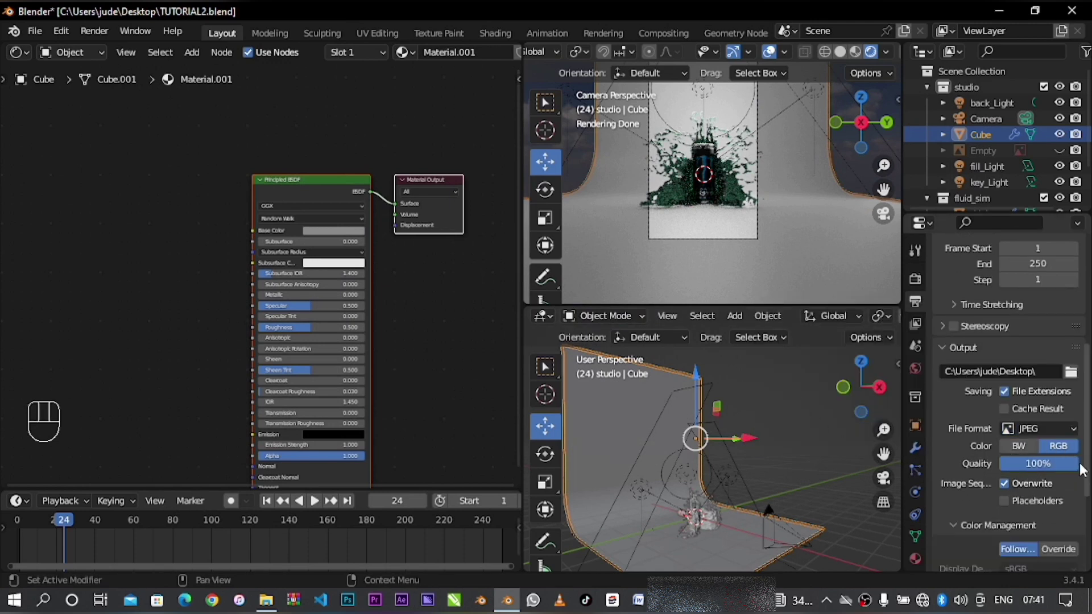
scroll(1004, 481, "down", 5)
- Enable the Diffuse and Glossy direct, indirect and color passes, Transmission direct and indirect, Ambient Occlusion, and the Cryptomatte Object pass
left_click(915, 323)
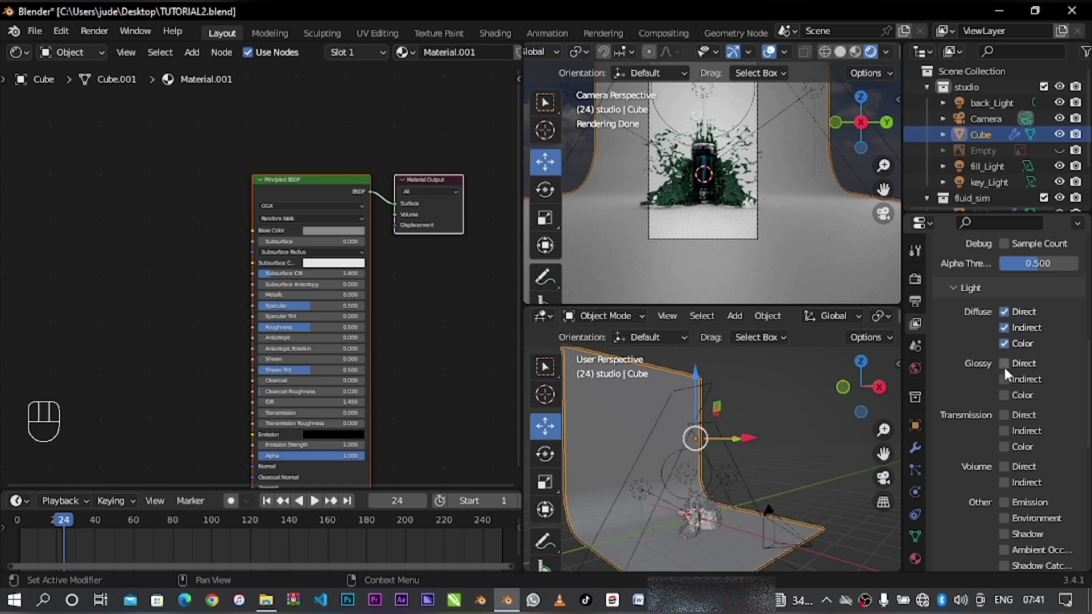
left_click_drag(1002, 416, 1003, 431)
scroll(1002, 431, "down", 3)
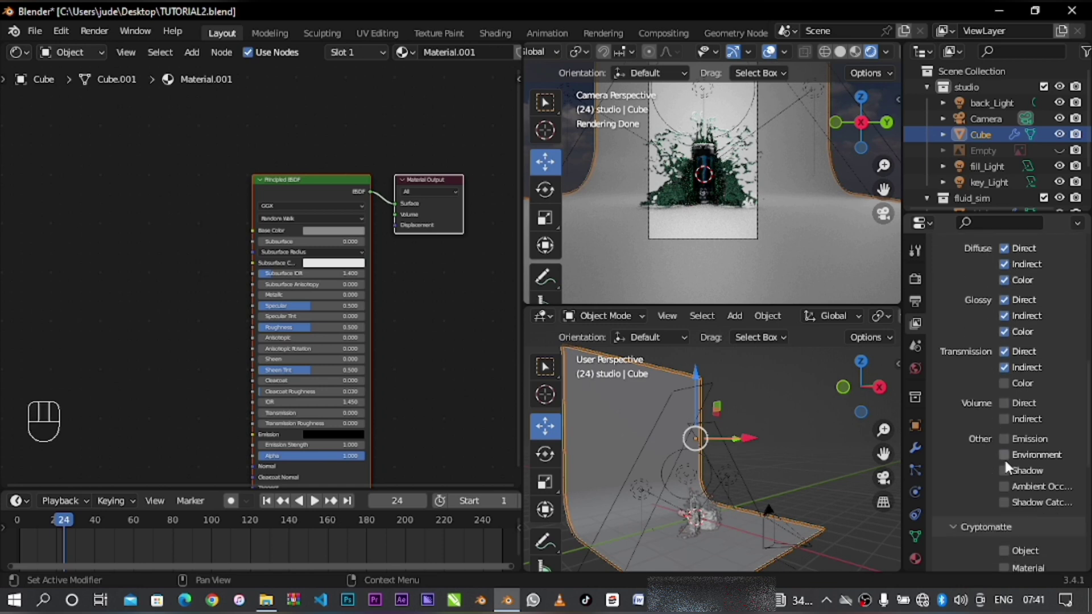
left_click(1004, 487)
scroll(1005, 488, "down", 3)
left_click_drag(1004, 487, 1004, 501)
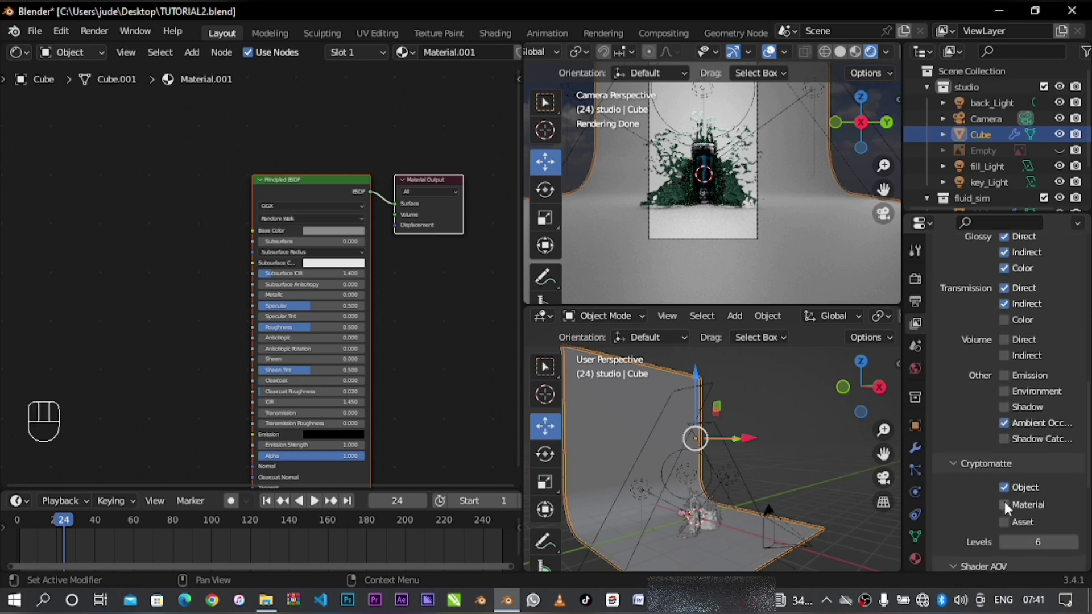
scroll(1004, 501, "down", 8)
scroll(999, 522, "down", 1)
scroll(1000, 522, "up", 10)
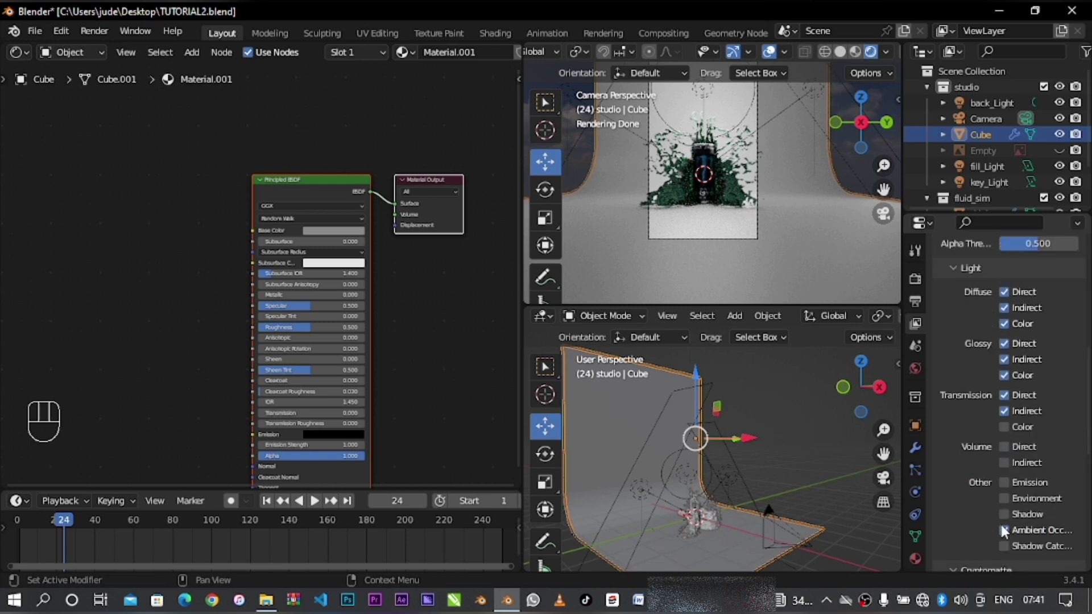
- Review the output format, resolution and frame range, and the render sampling settings
left_click(912, 299)
scroll(997, 359, "down", 1)
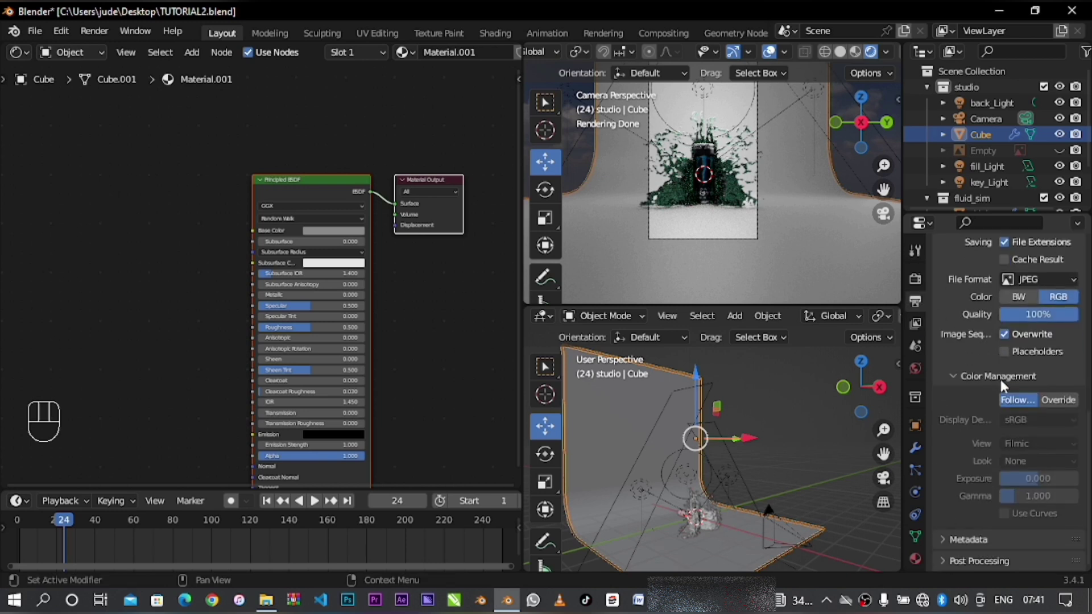
scroll(1000, 380, "up", 10)
scroll(999, 377, "up", 1)
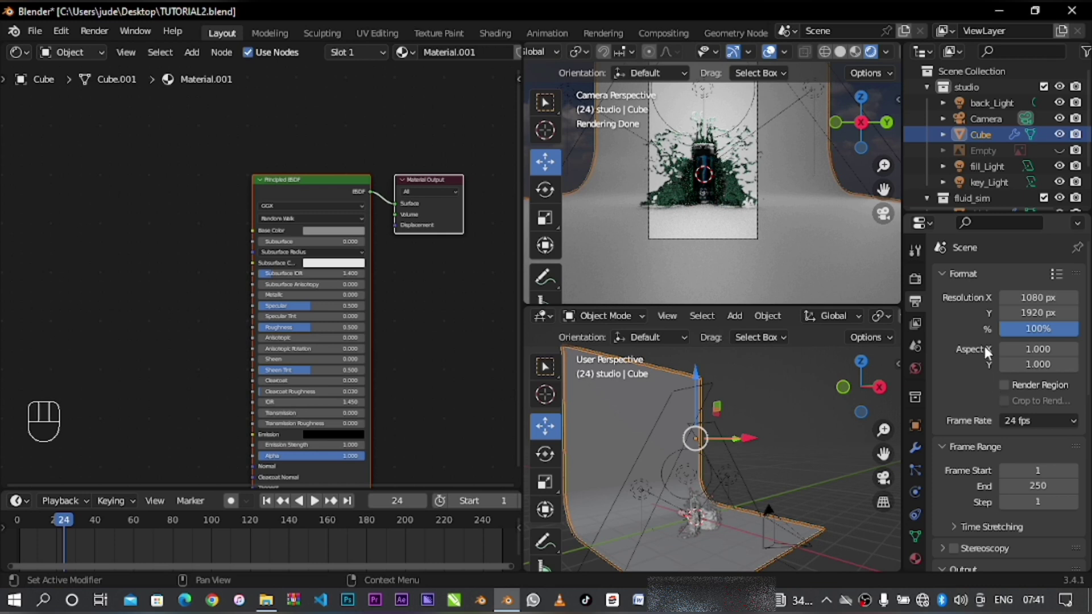
left_click(920, 281)
scroll(970, 340, "down", 6)
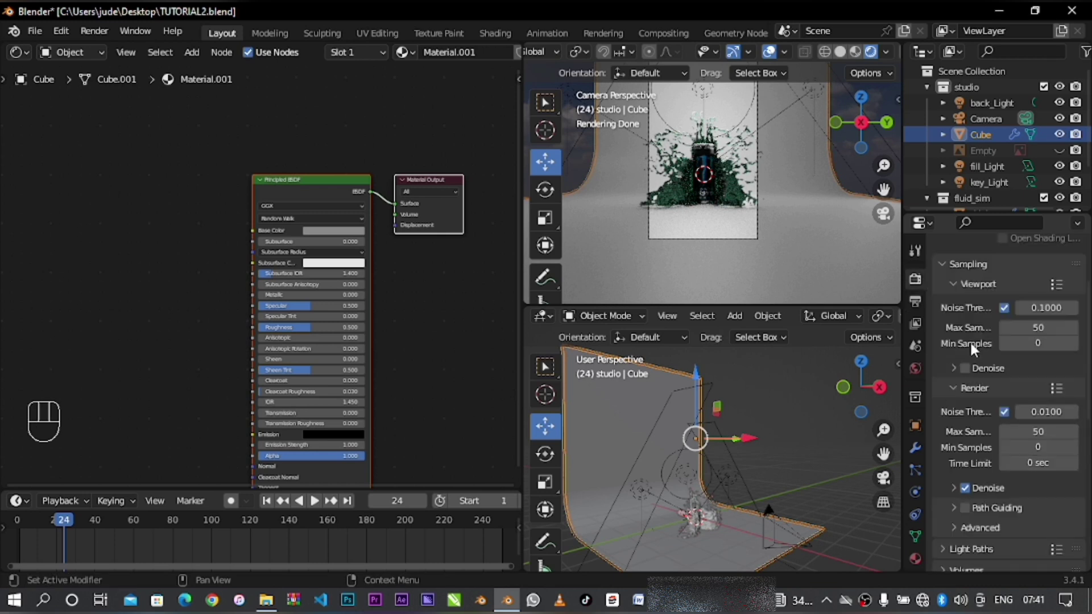
scroll(970, 340, "up", 8)
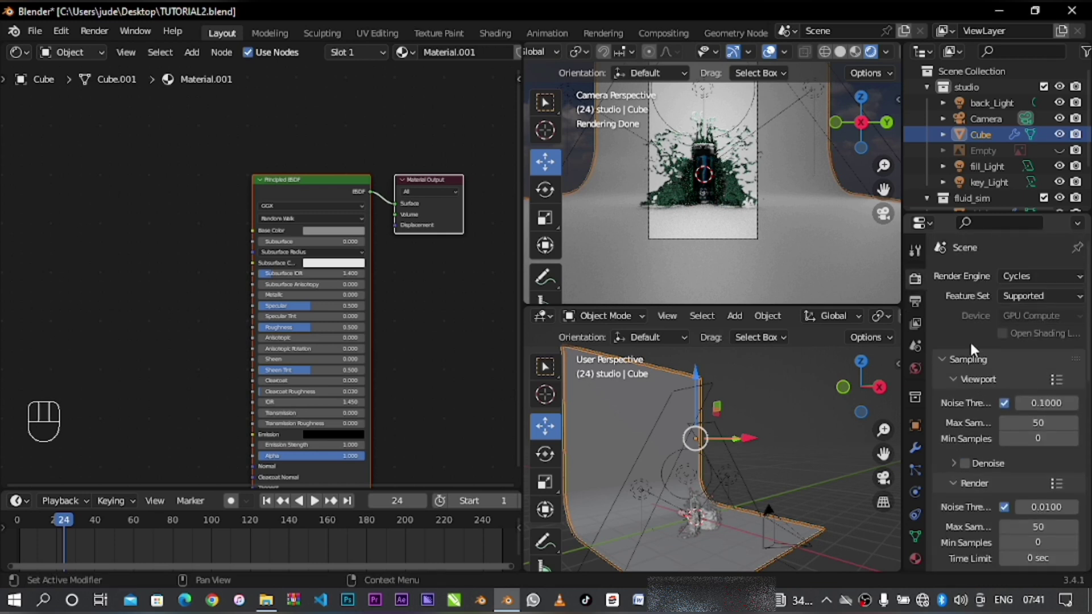
- Save the Blender file and render frame 24 as a still image
left_click(97, 31)
left_click(100, 32)
left_click(35, 31)
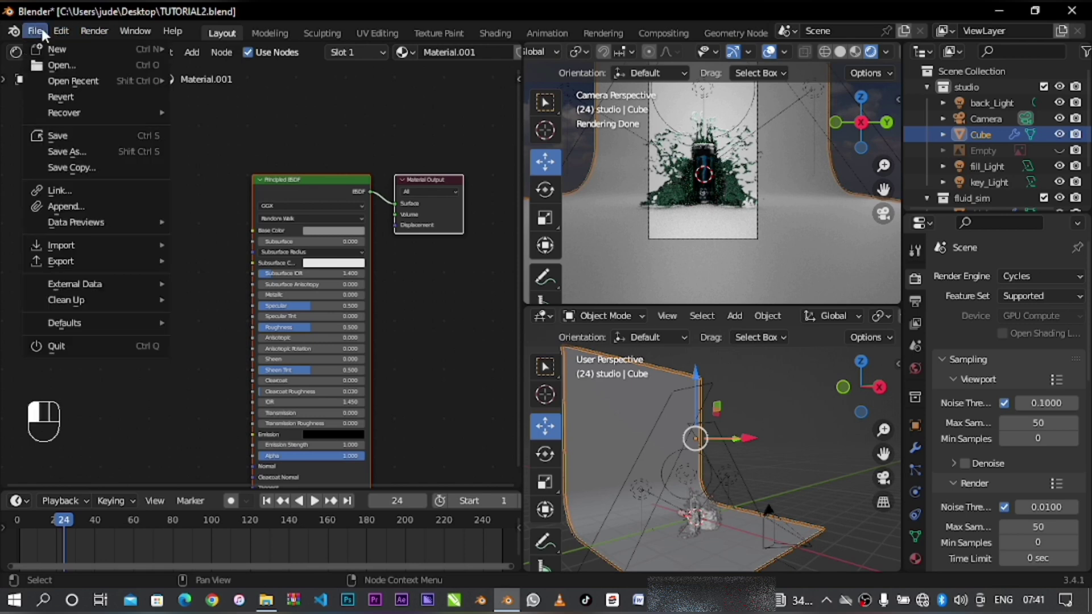
left_click(65, 137)
left_click(95, 31)
left_click(101, 47)
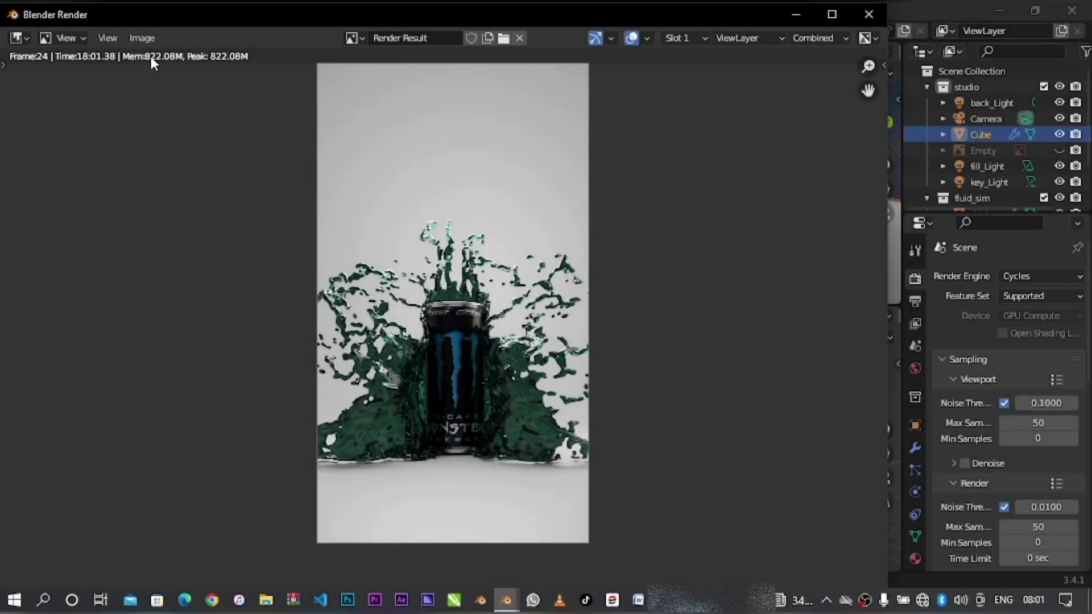
- Save the finished render to the Desktop as untitled.jpg, an RGB JPEG at 100% quality
left_click(141, 38)
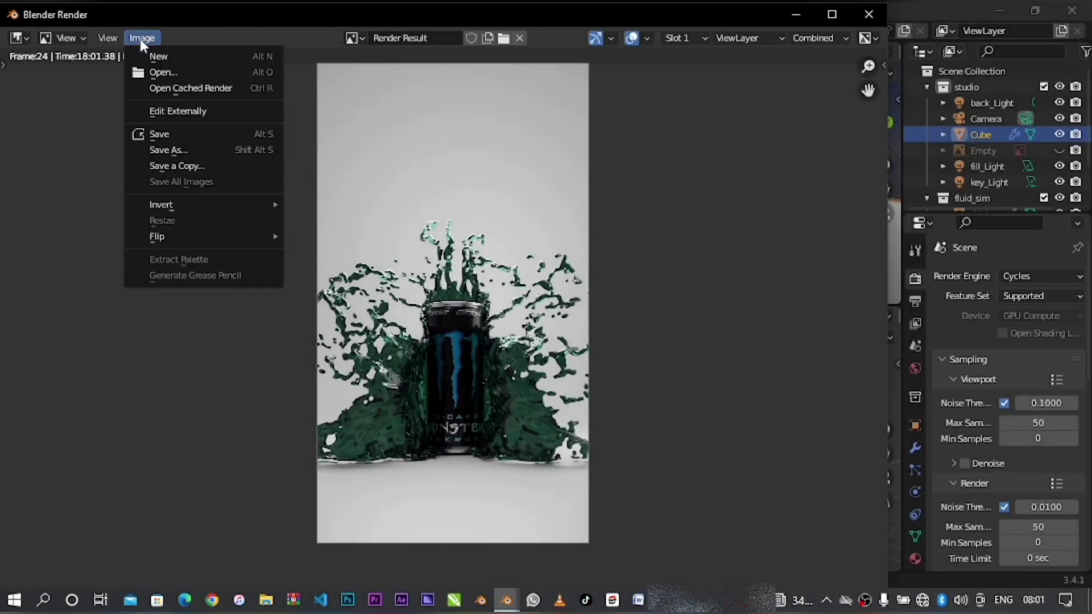
left_click(163, 150)
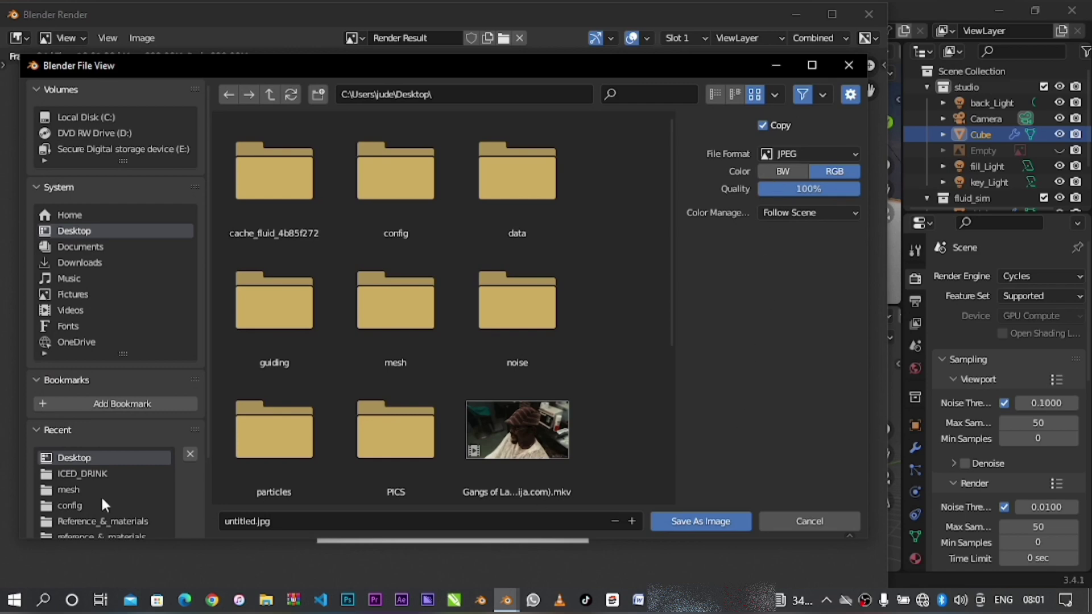
left_click(681, 520)
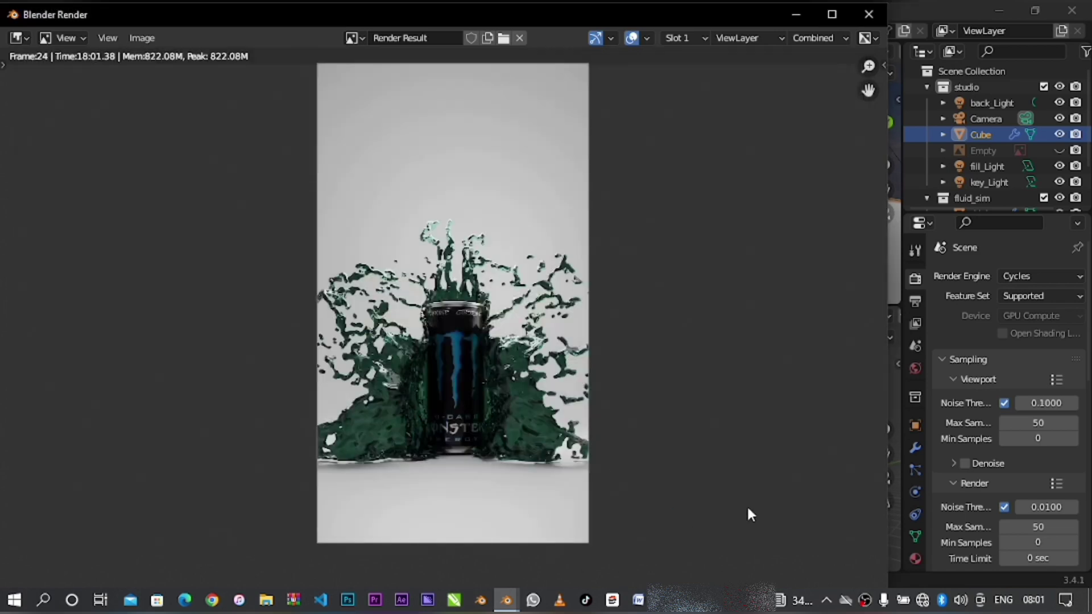
- Minimize the Blender windows, find untitled.jpg in the Desktop folder in File Explorer, and open it in Photos to inspect the splash up close
left_click(808, 15)
left_click(992, 13)
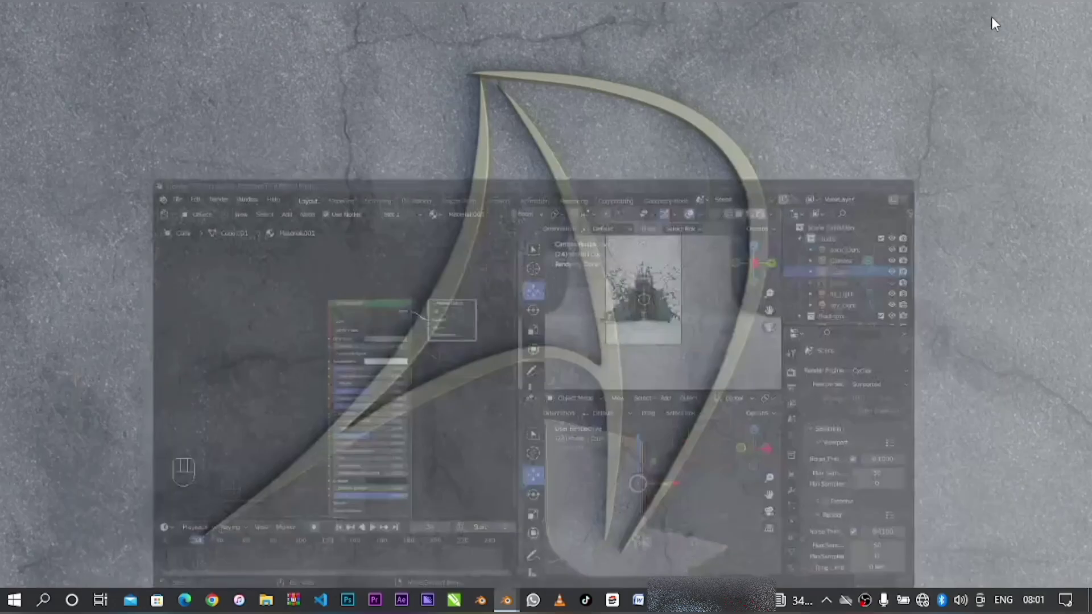
left_click(266, 600)
left_click(593, 269)
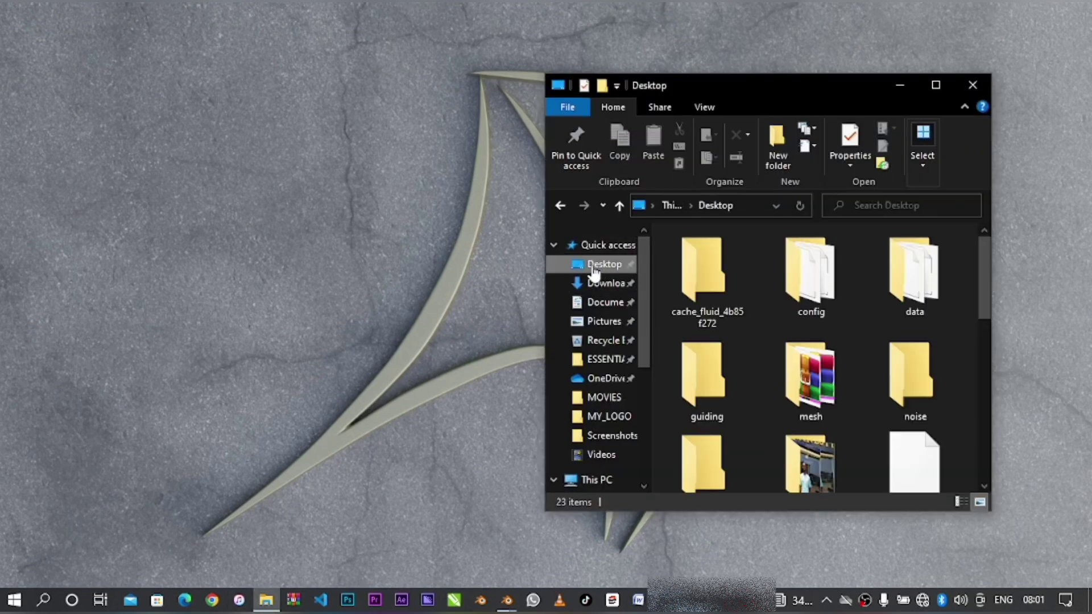
scroll(831, 341, "down", 7)
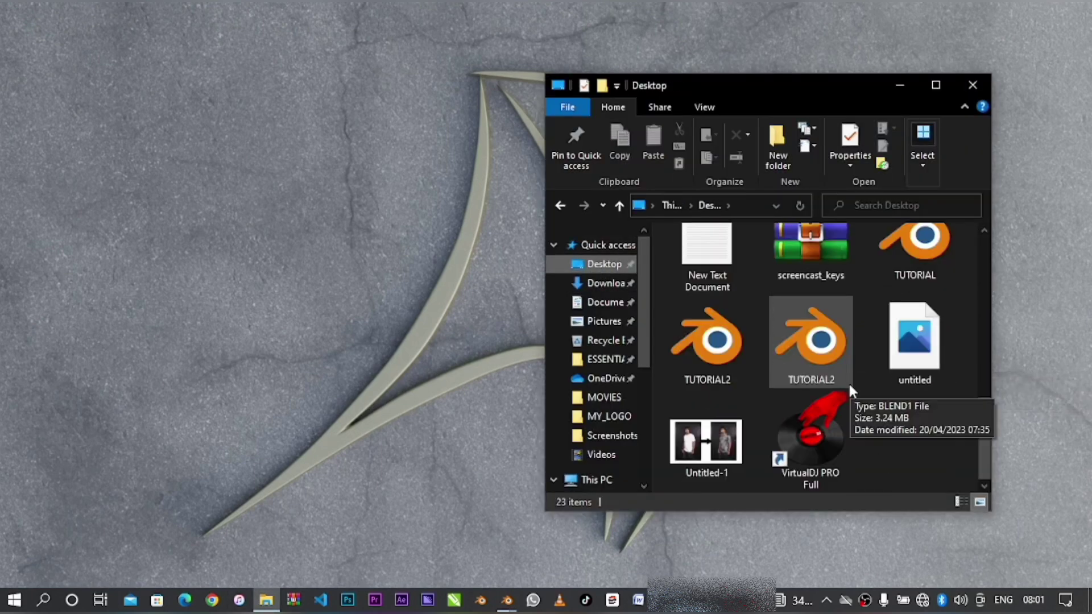
double_click(907, 362)
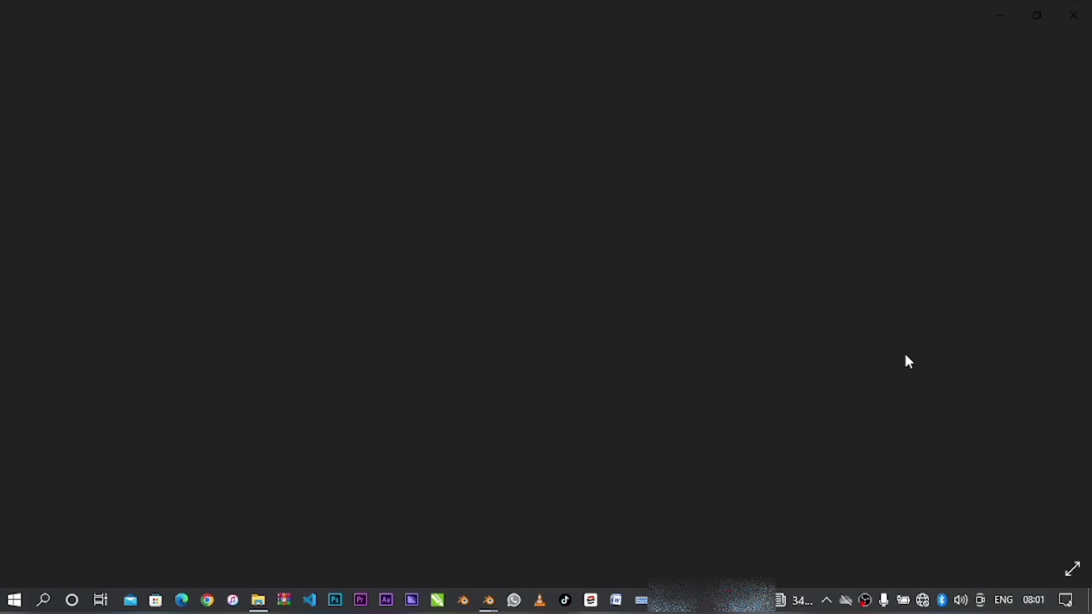
scroll(637, 452, "up", 3)
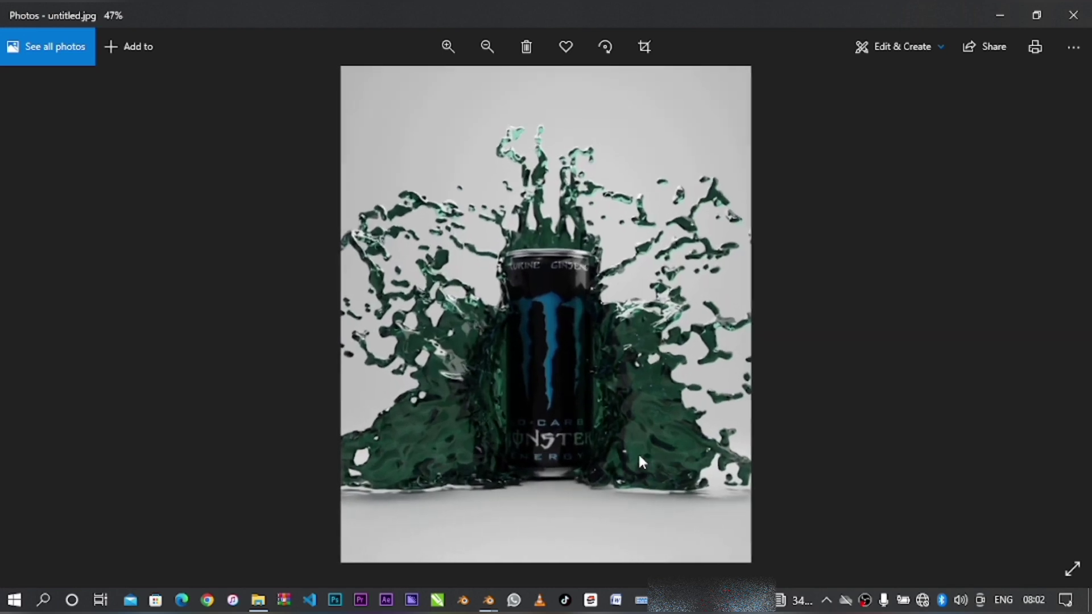